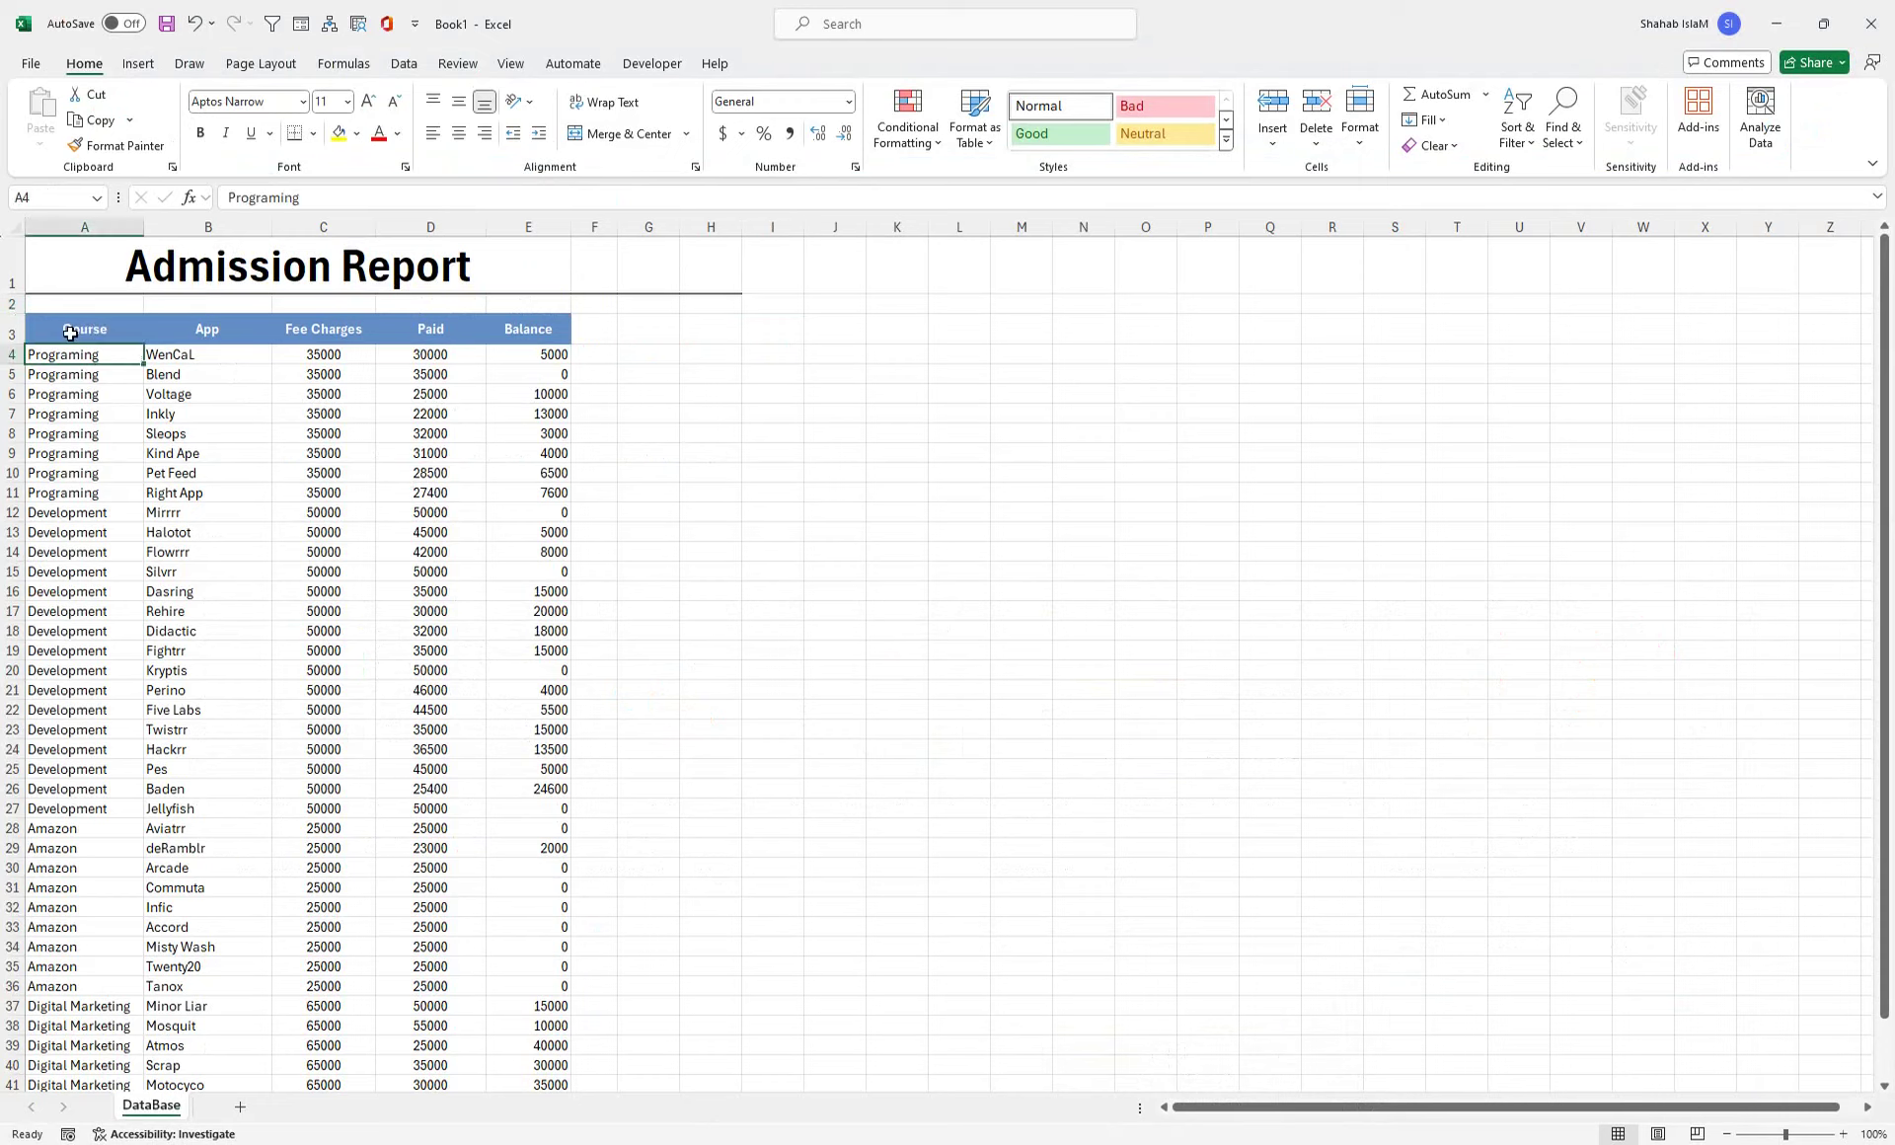
- Wrap the text in the App header cell
{"action": "left_click", "coordinate": [70, 333]}
{"action": "left_click", "coordinate": [203, 329]}
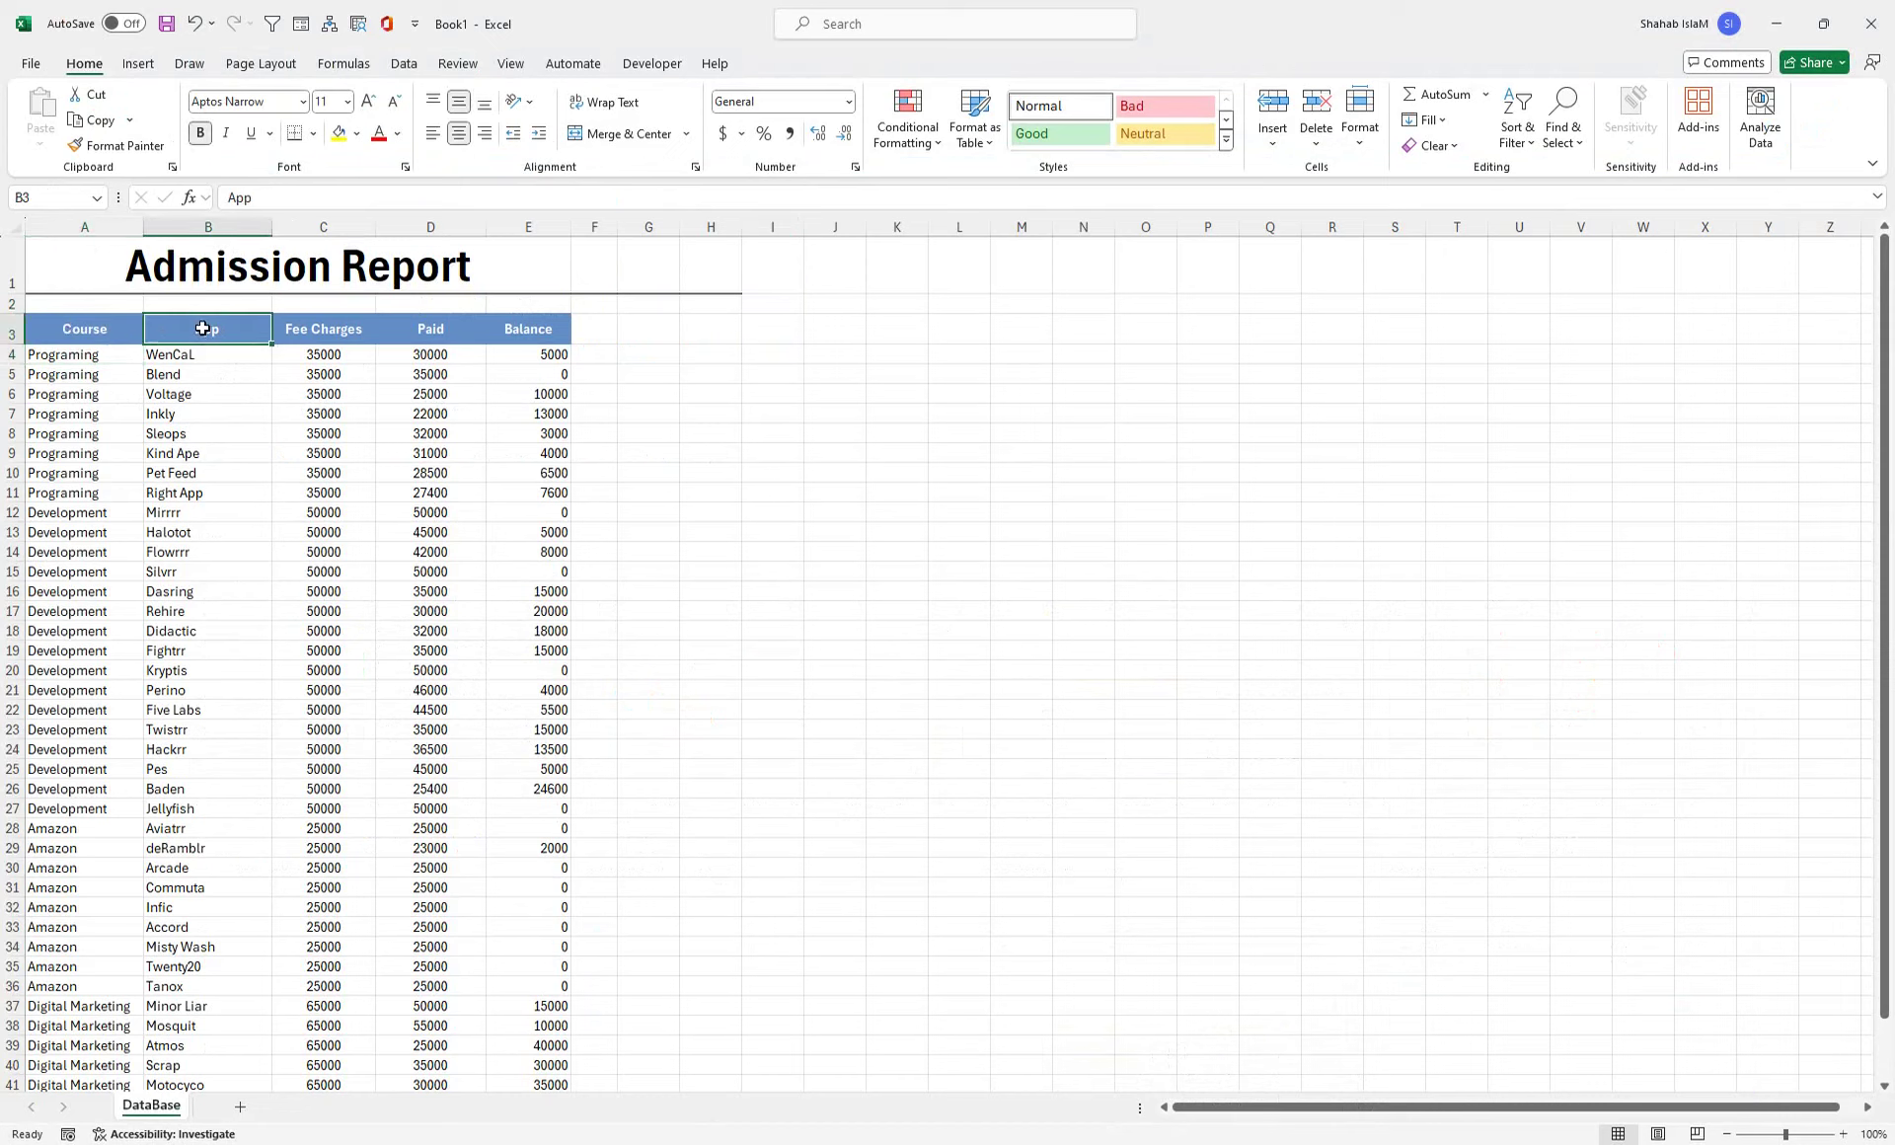
{"action": "key", "text": "alt+h"}
{"action": "key", "text": "w"}
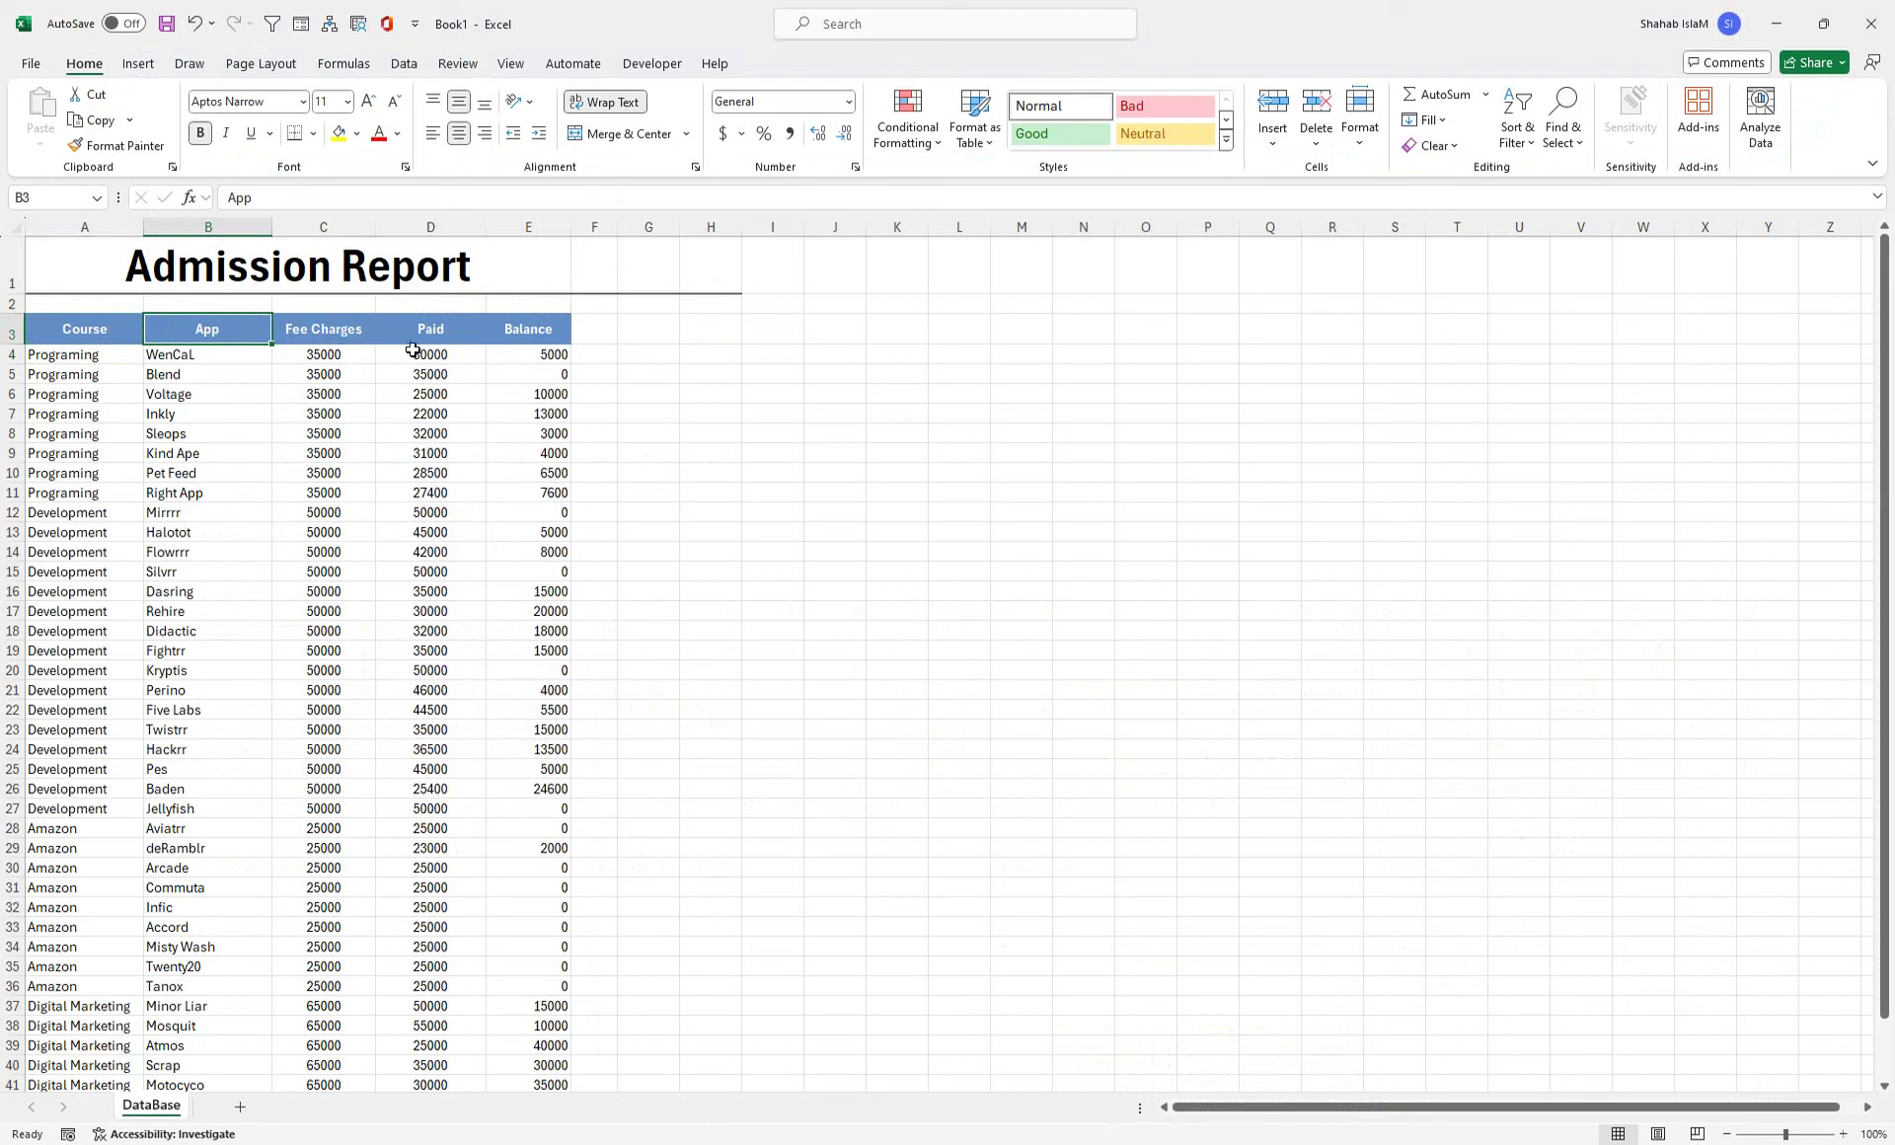
{"action": "left_click", "coordinate": [129, 371]}
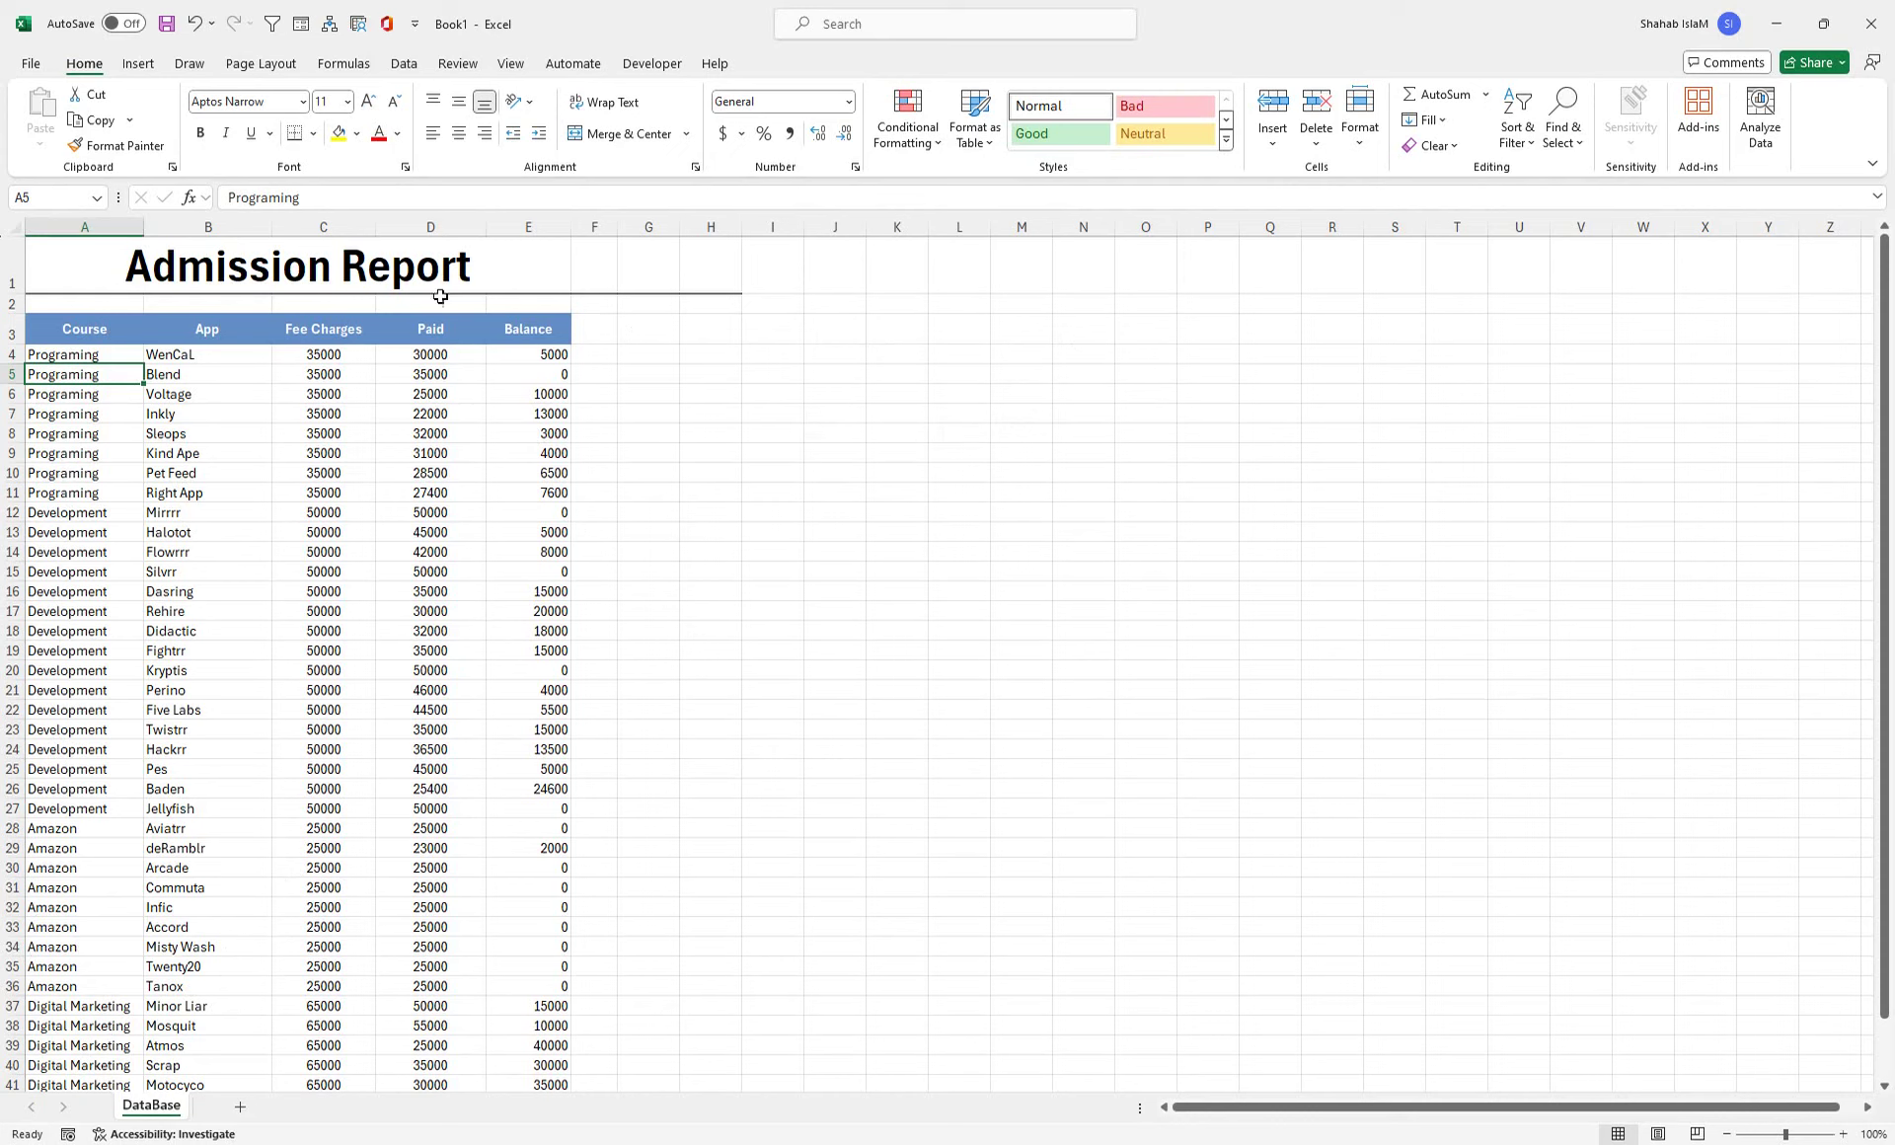
- Copy the Course-to-Balance headers A3:E3 and paste them at K3
{"action": "left_click_drag", "start_coordinate": [69, 330], "coordinate": [490, 329]}
{"action": "right_click", "coordinate": [486, 336]}
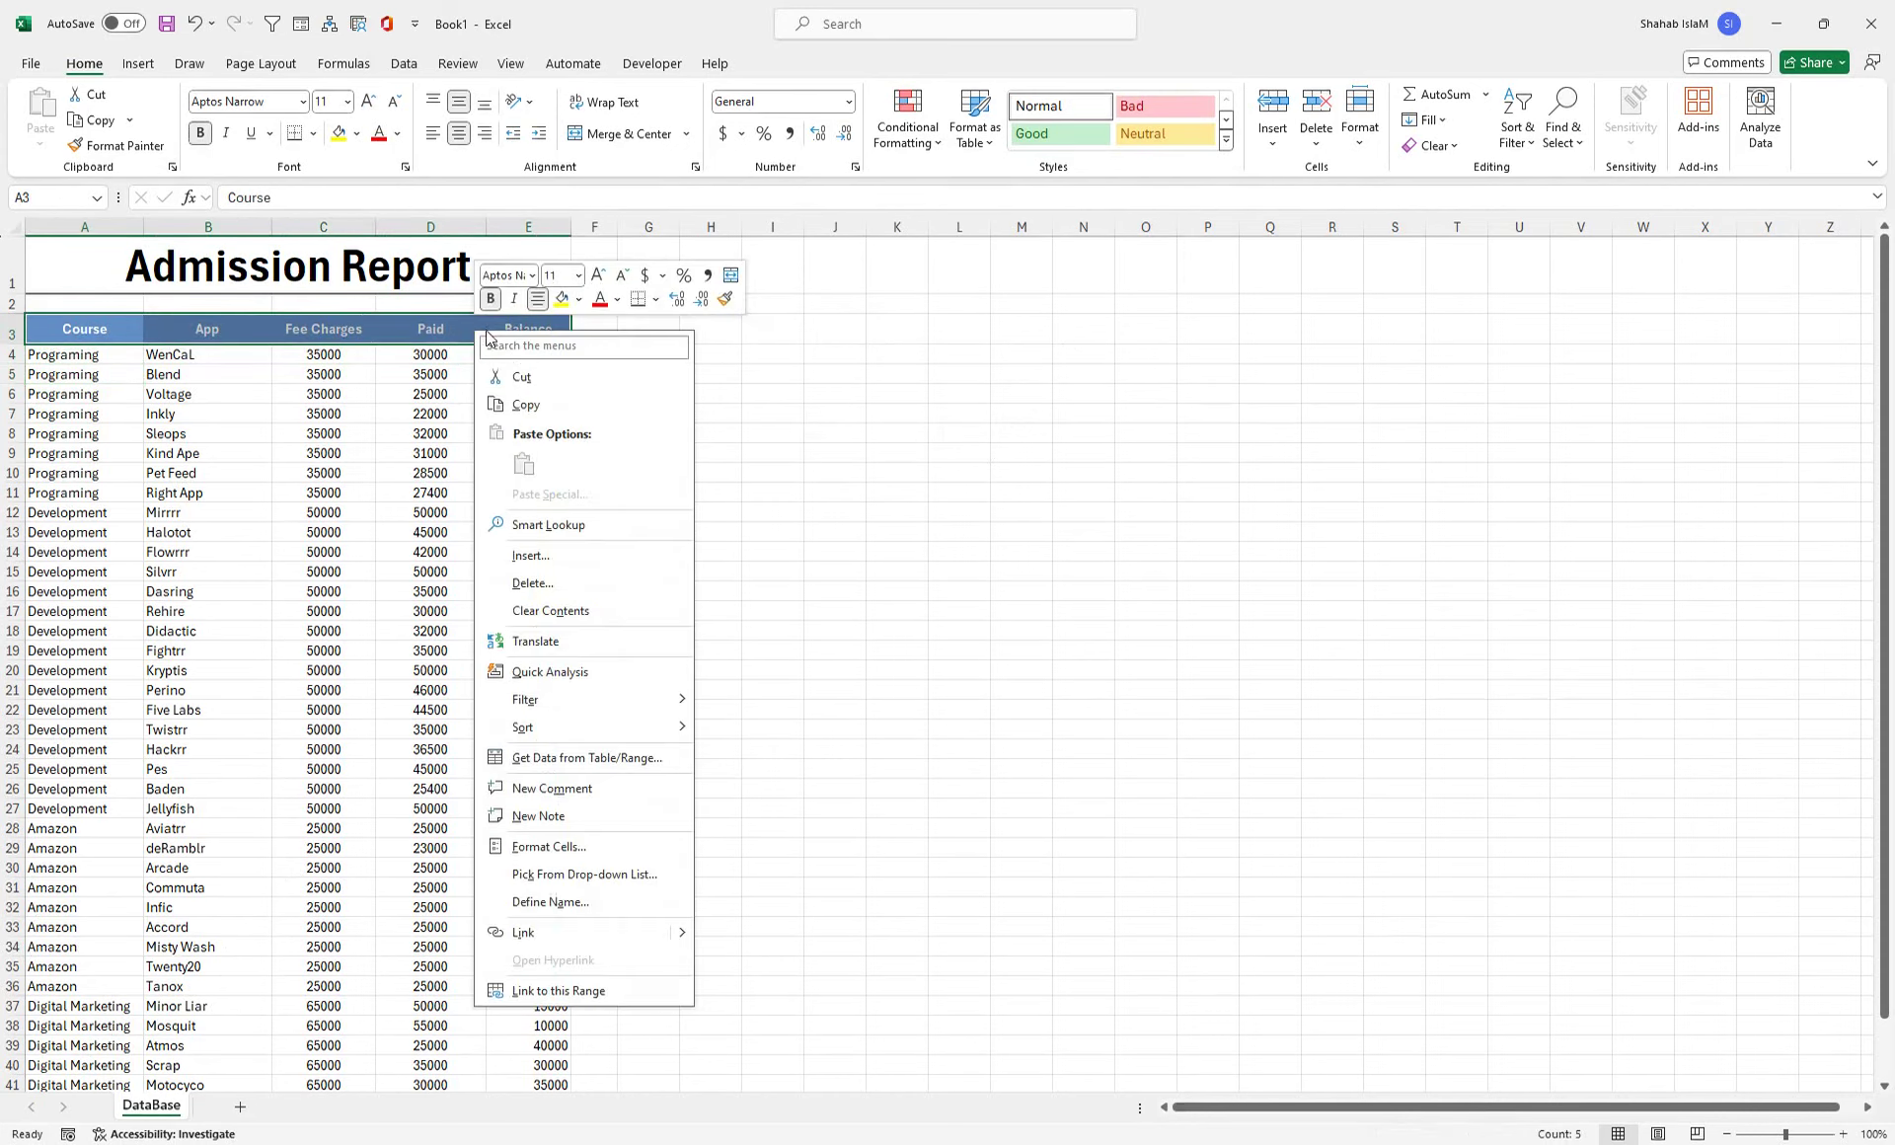
{"action": "left_click", "coordinate": [504, 404]}
{"action": "left_click", "coordinate": [898, 331]}
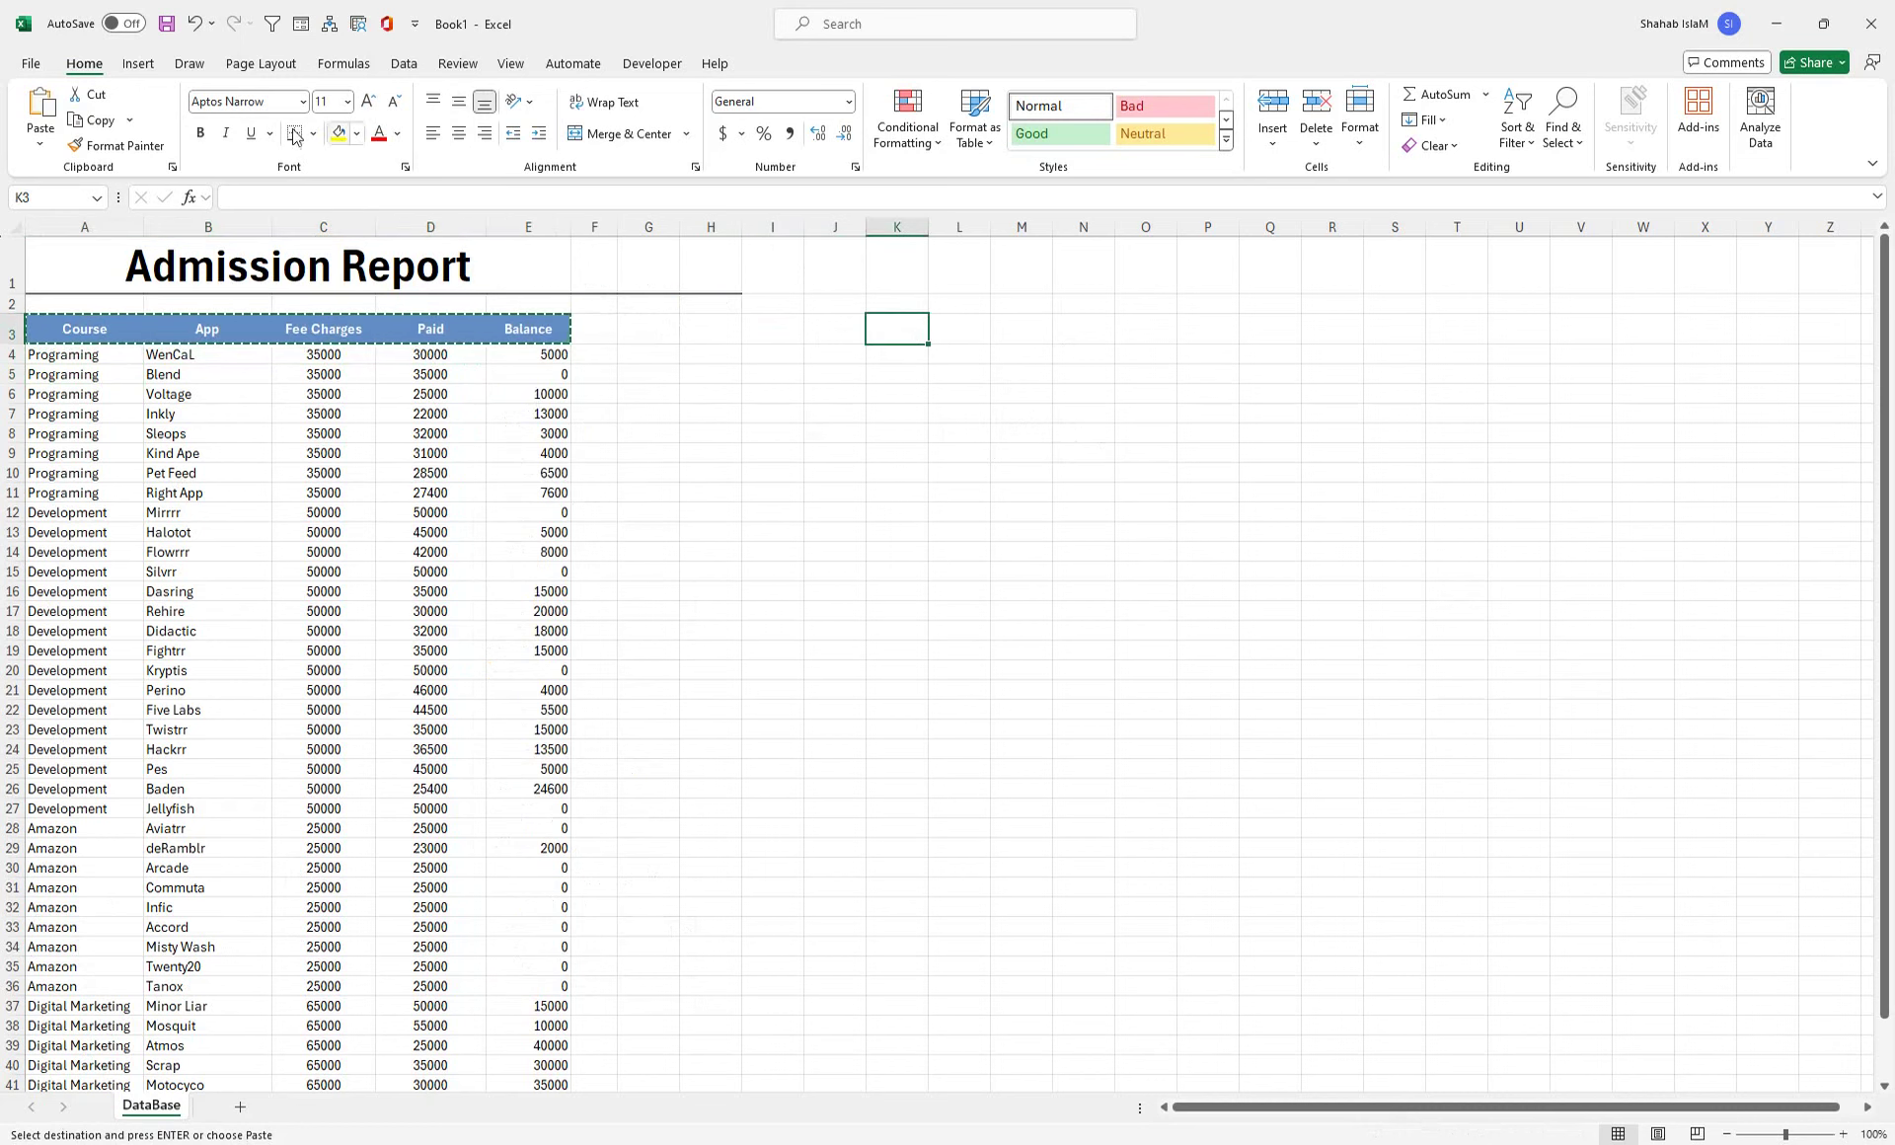
{"action": "left_click", "coordinate": [39, 108]}
- Paste the source column widths onto columns K:O with Paste Special
{"action": "right_click", "coordinate": [924, 237]}
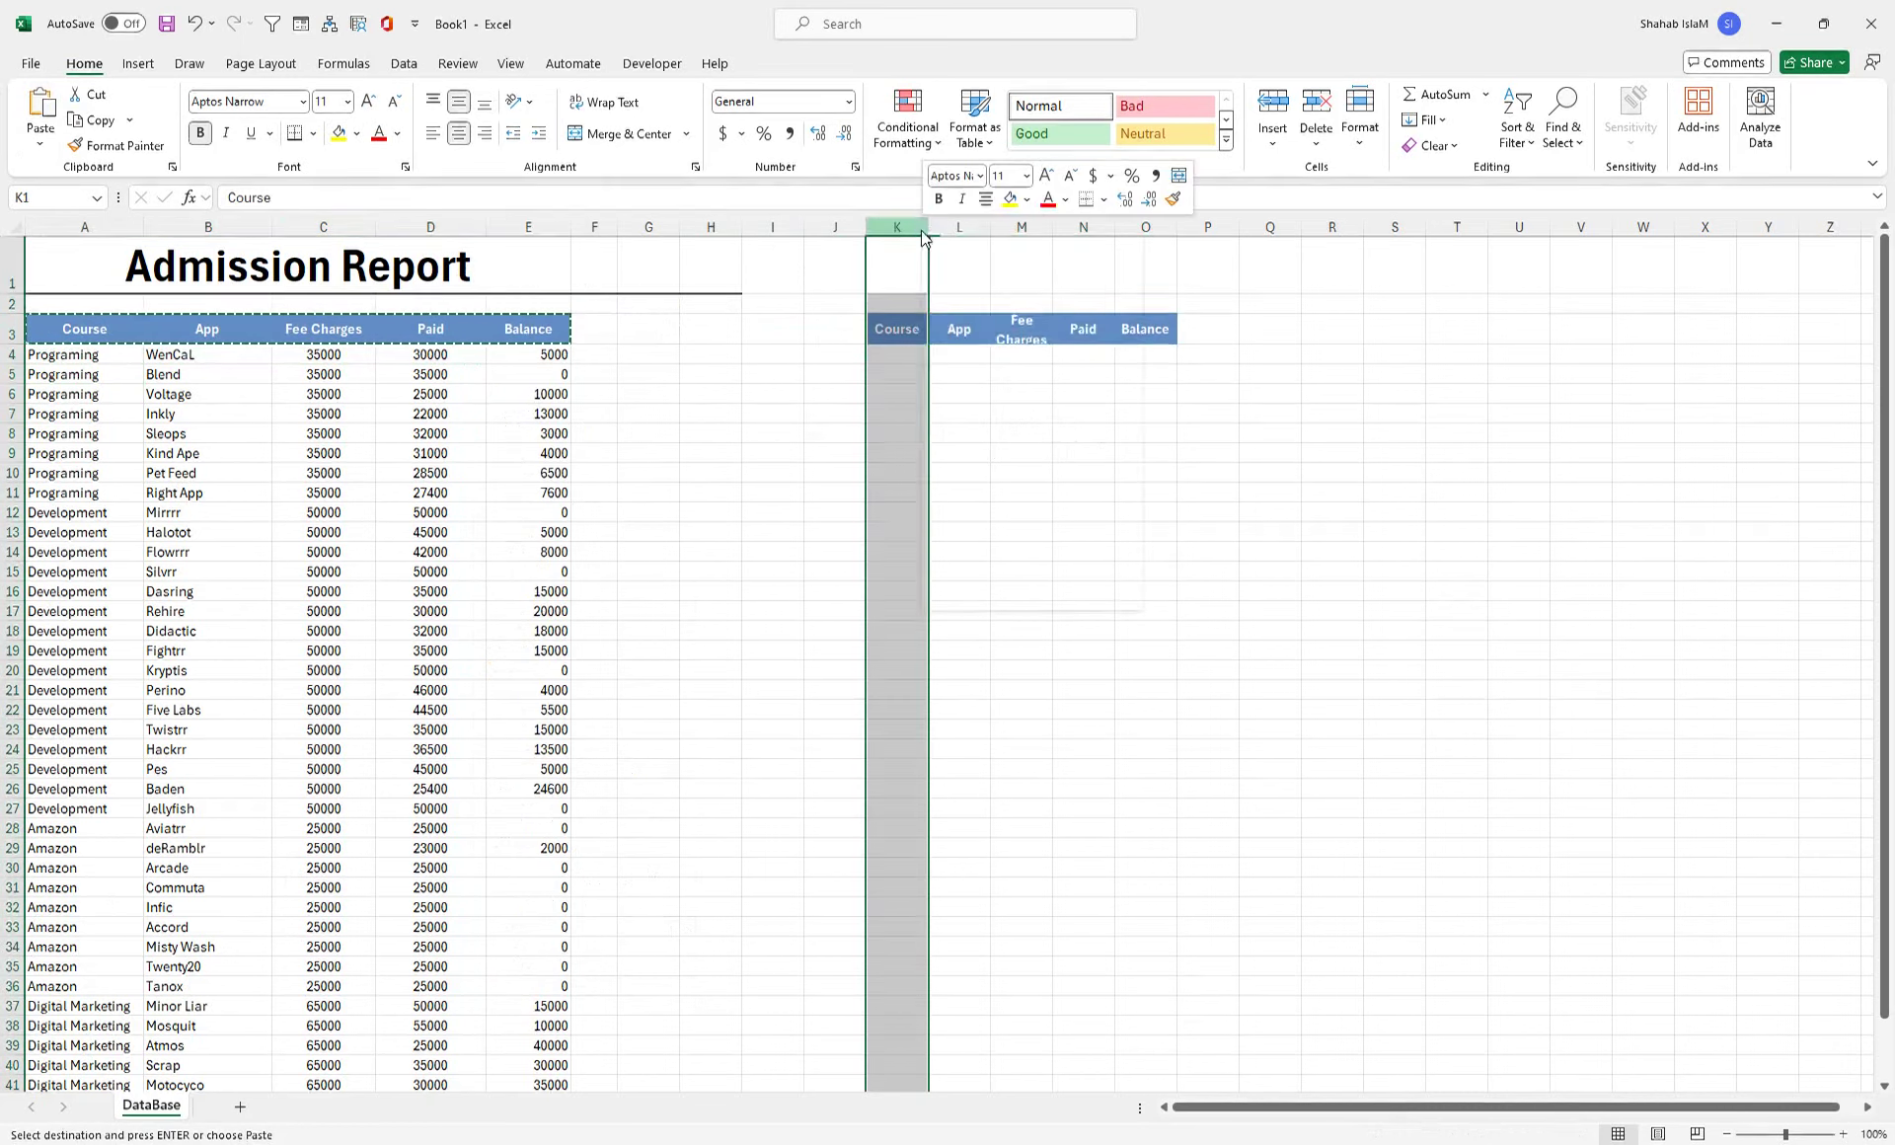
{"action": "left_click", "coordinate": [1021, 395]}
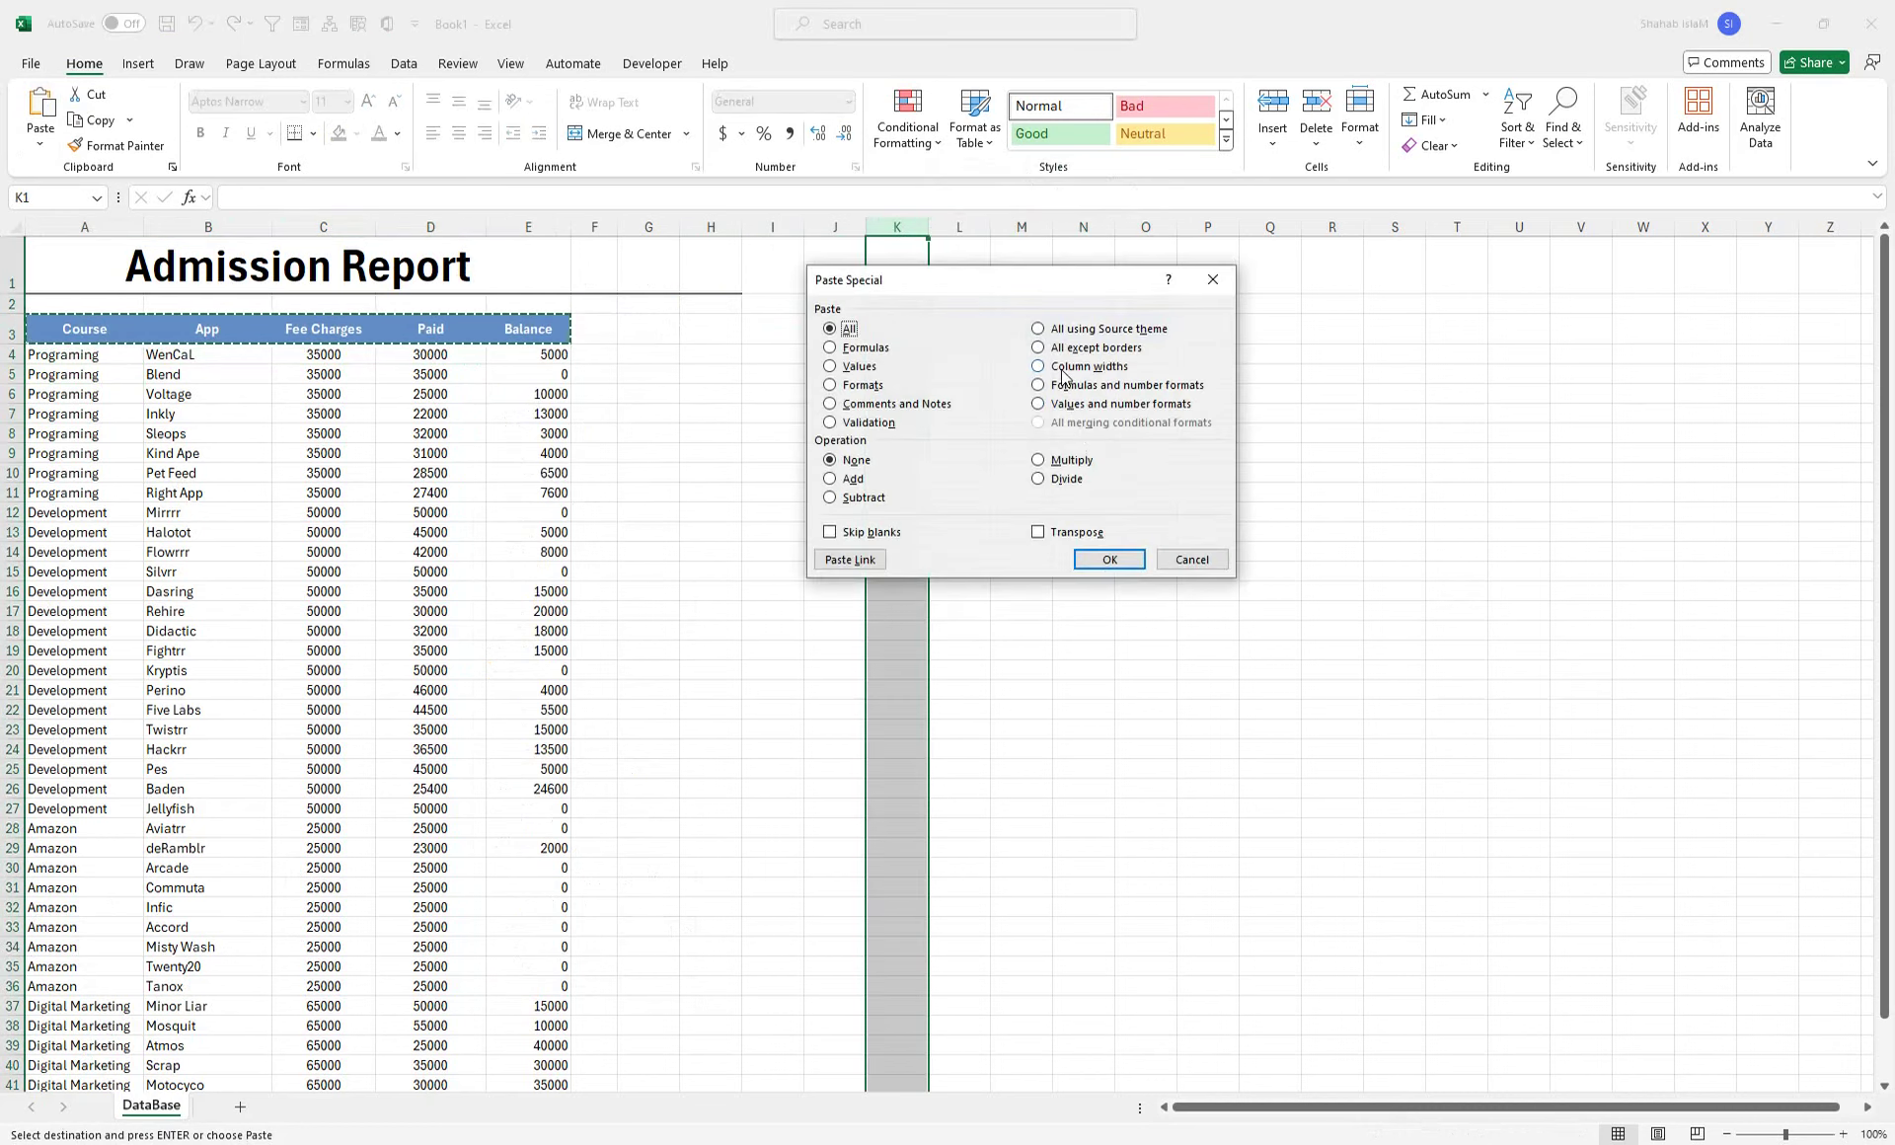
{"action": "left_click", "coordinate": [1066, 367]}
{"action": "left_click", "coordinate": [1108, 559]}
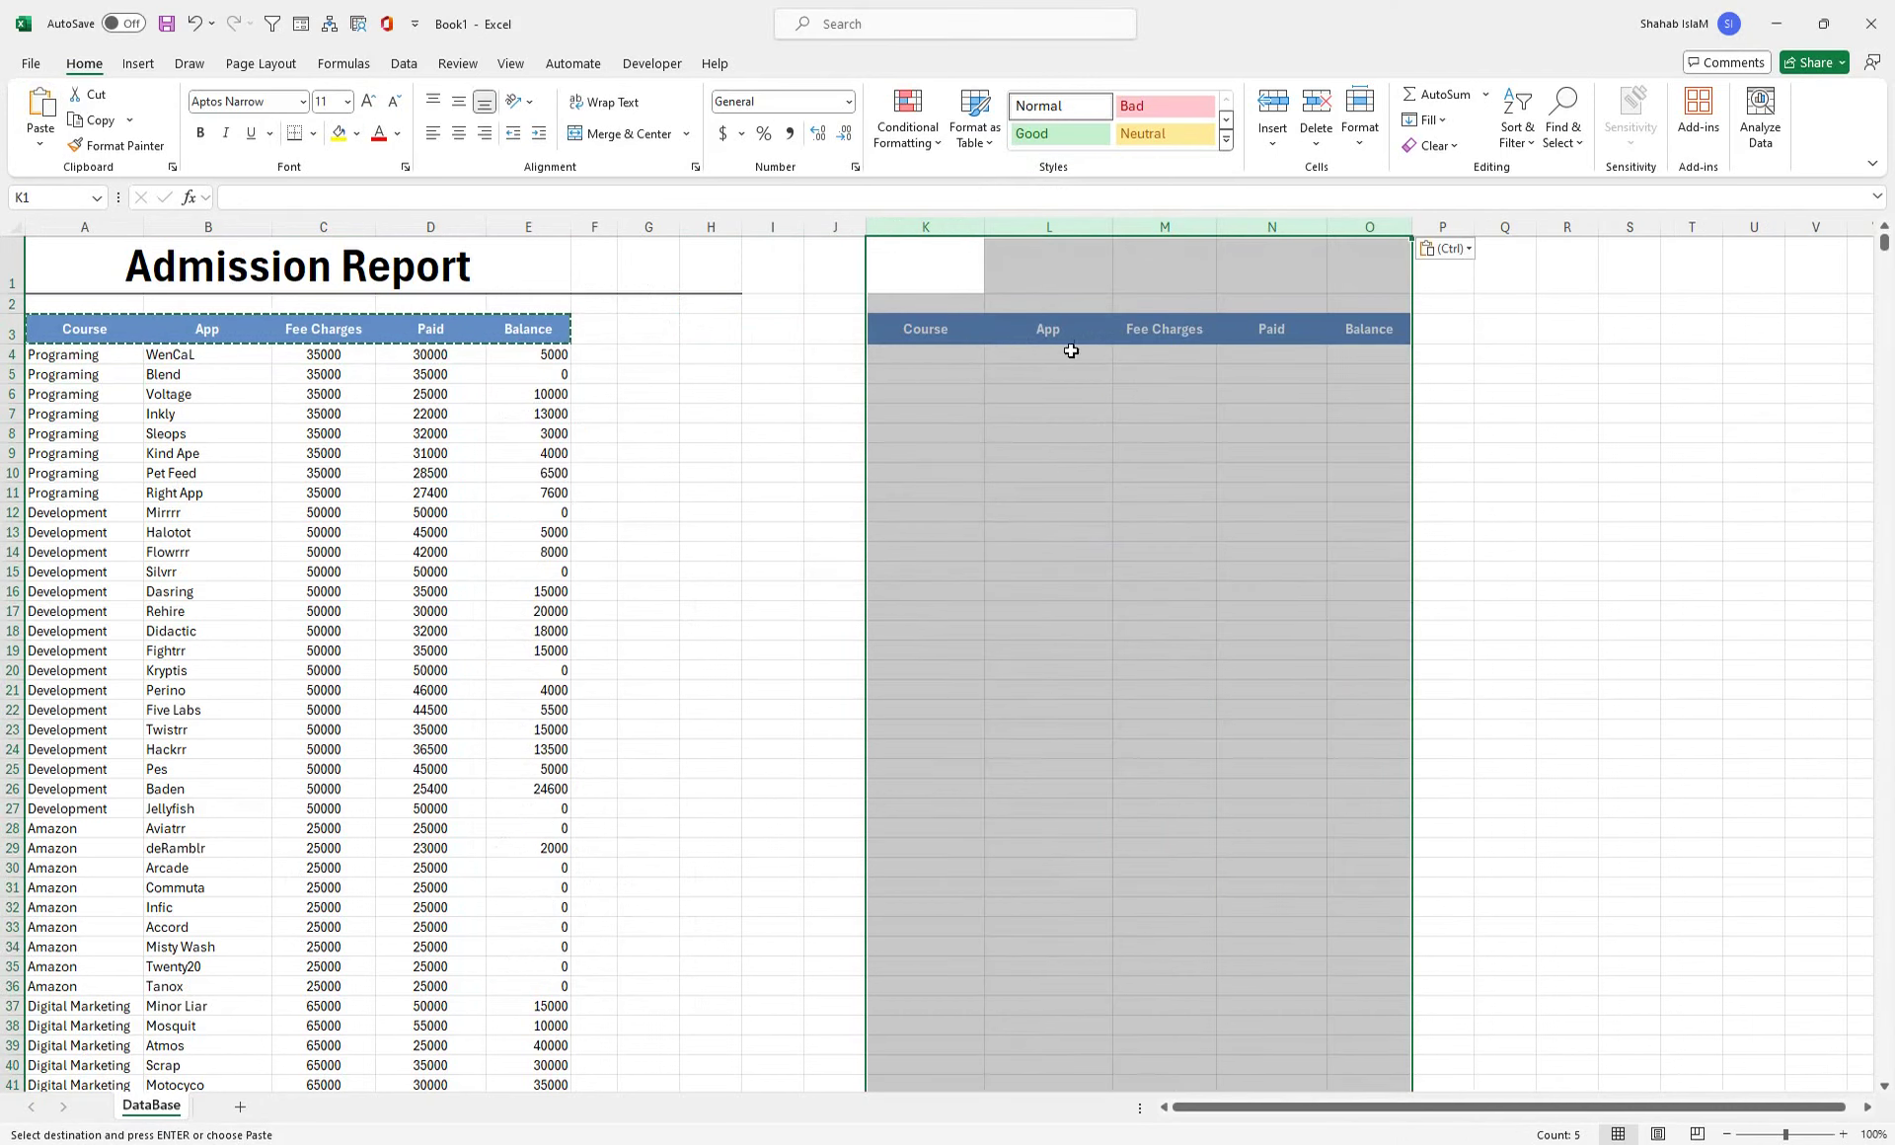
{"action": "left_click", "coordinate": [951, 328]}
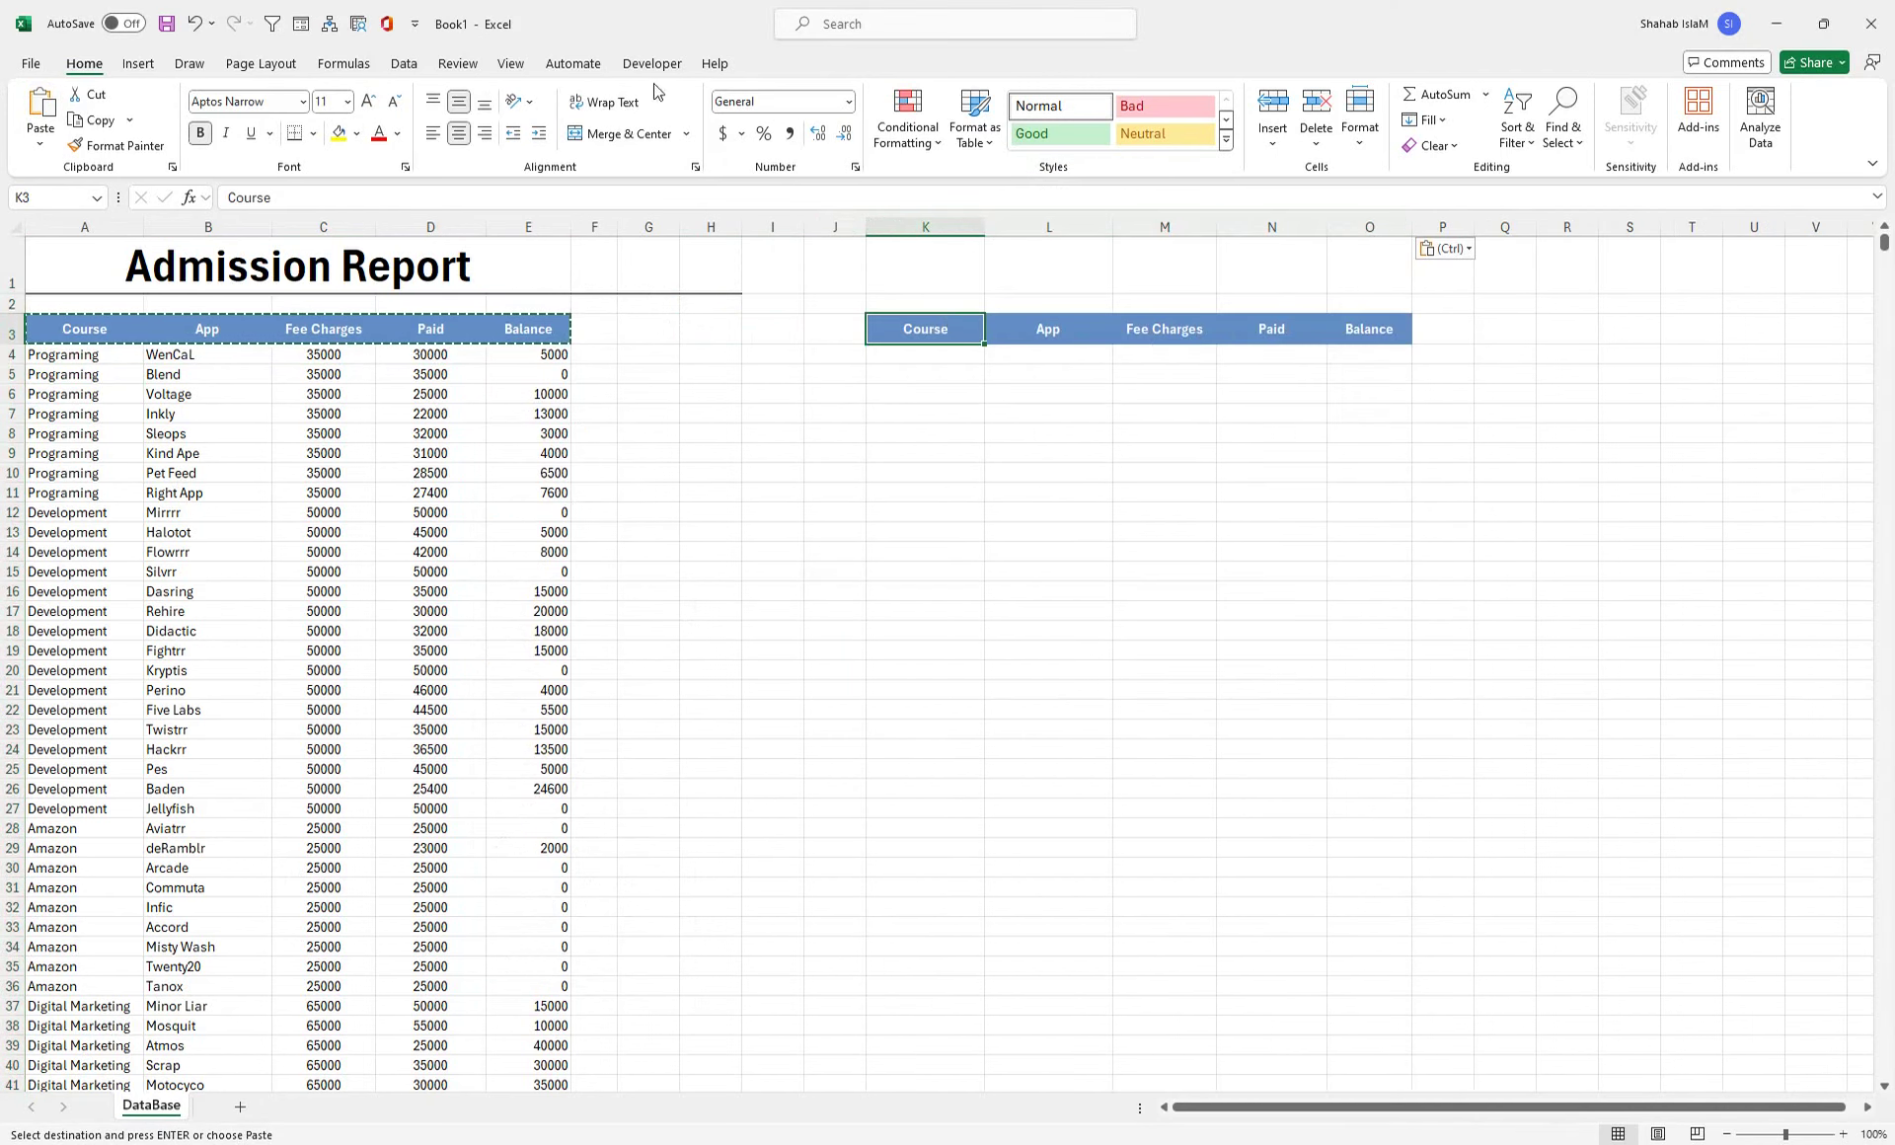
- Pick the Option Button form control from the Developer tab's Insert list
{"action": "left_click", "coordinate": [630, 69]}
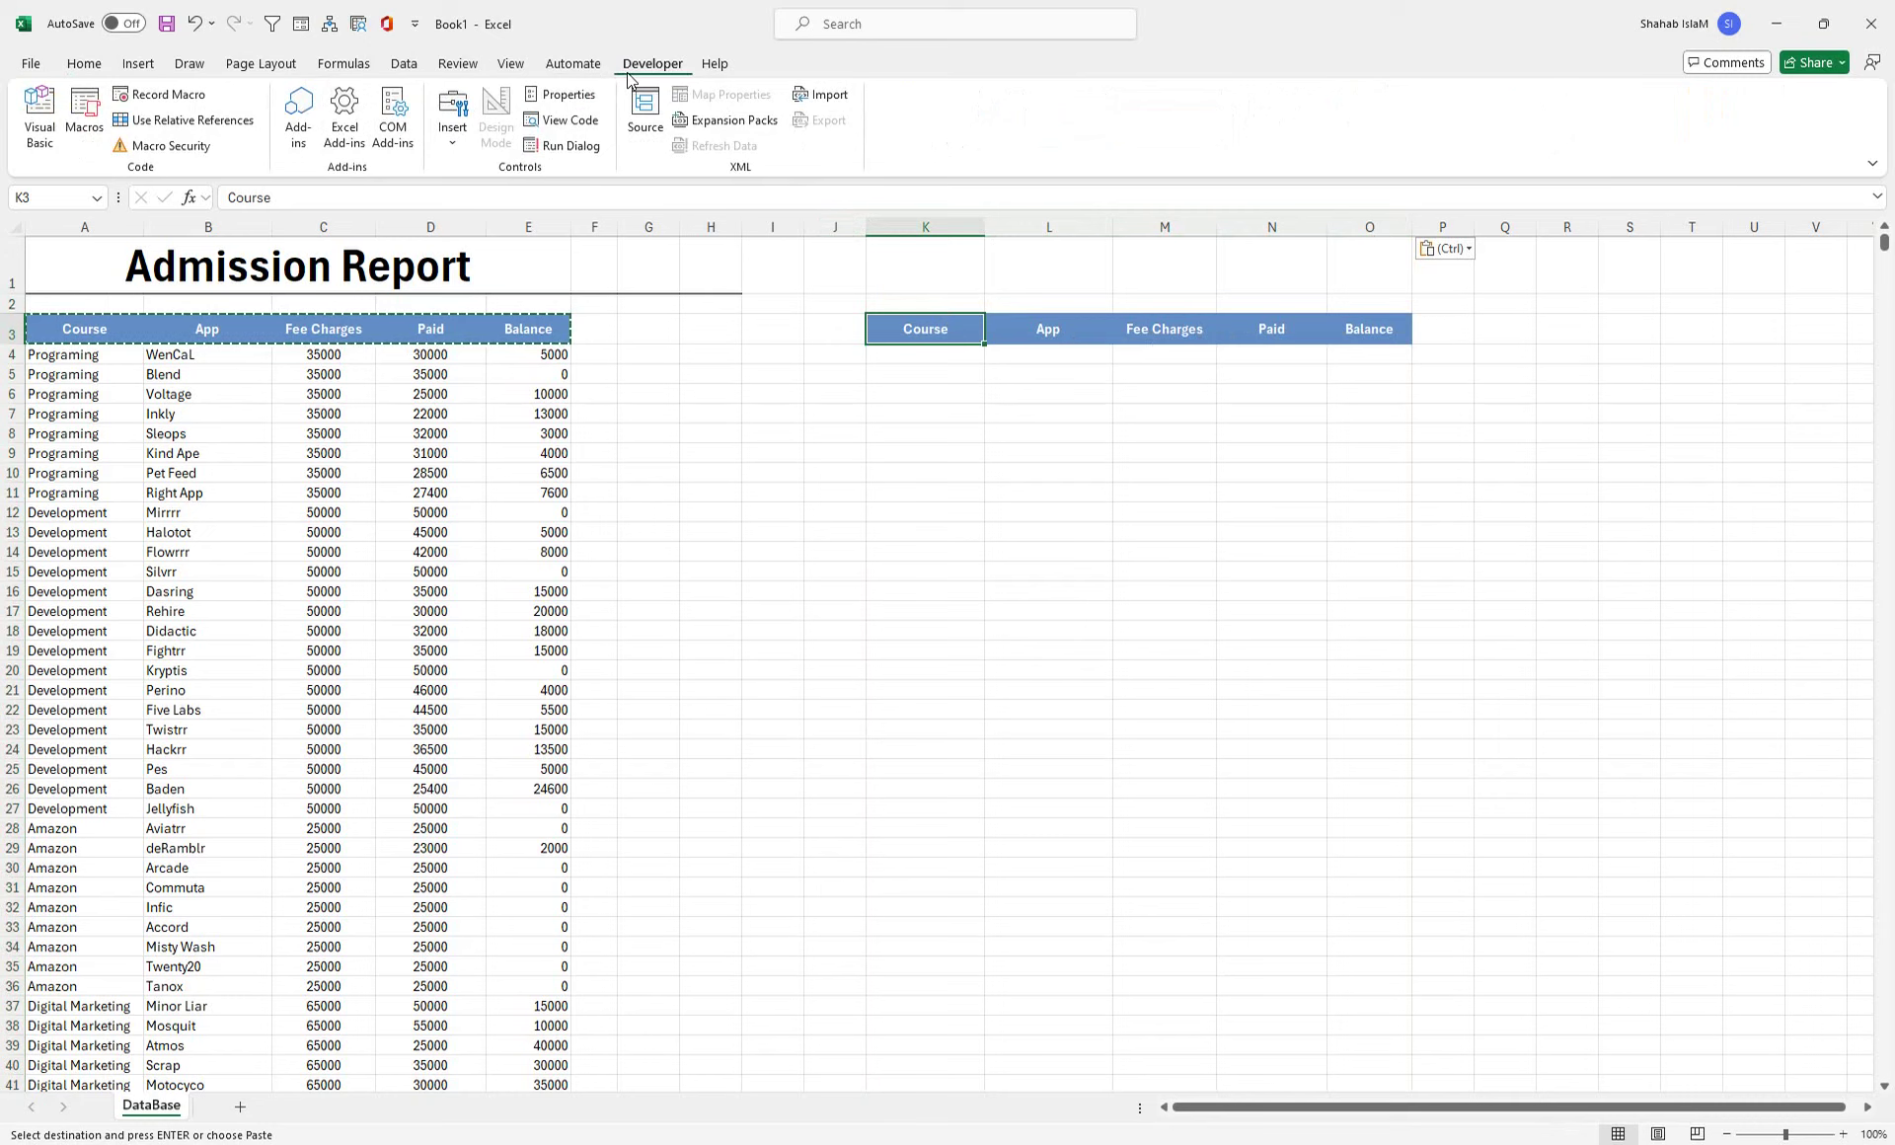
{"action": "left_click", "coordinate": [453, 128]}
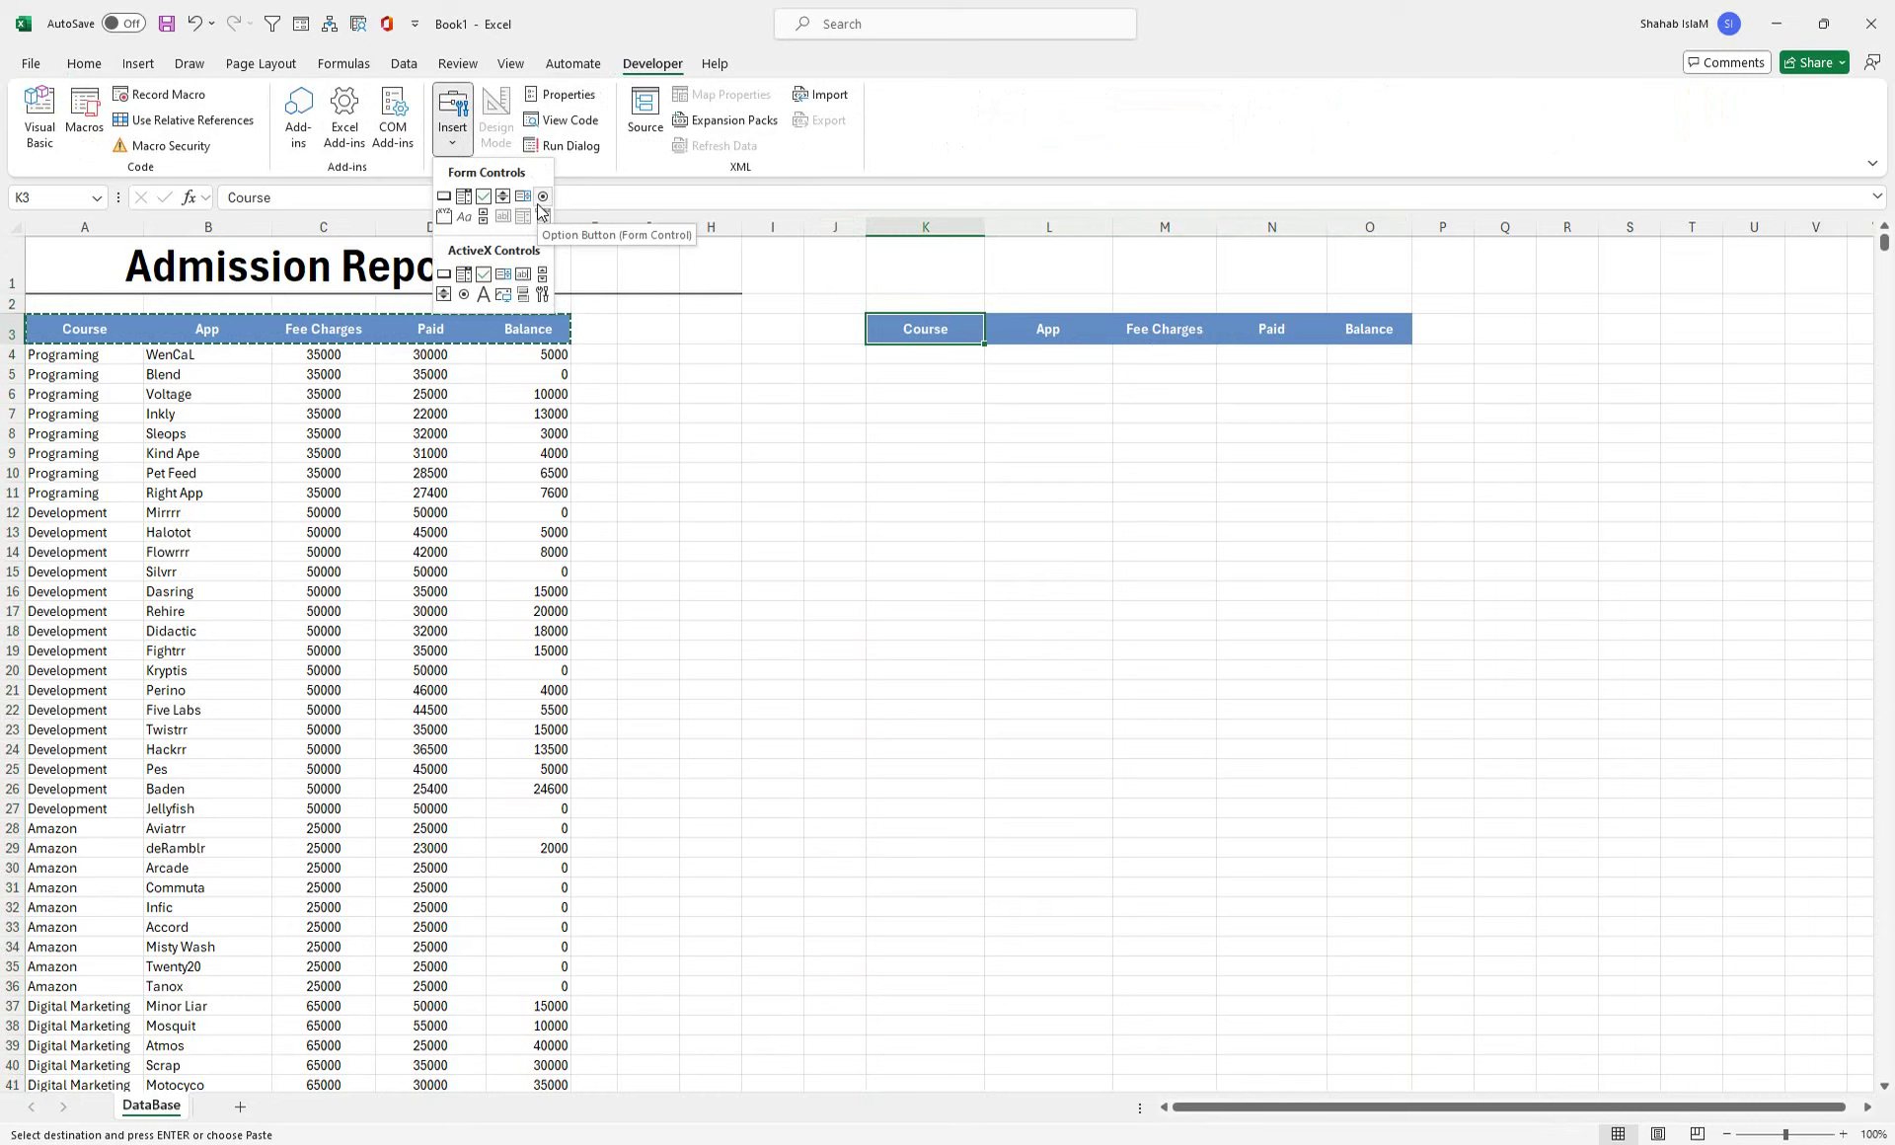
{"action": "left_click", "coordinate": [542, 197]}
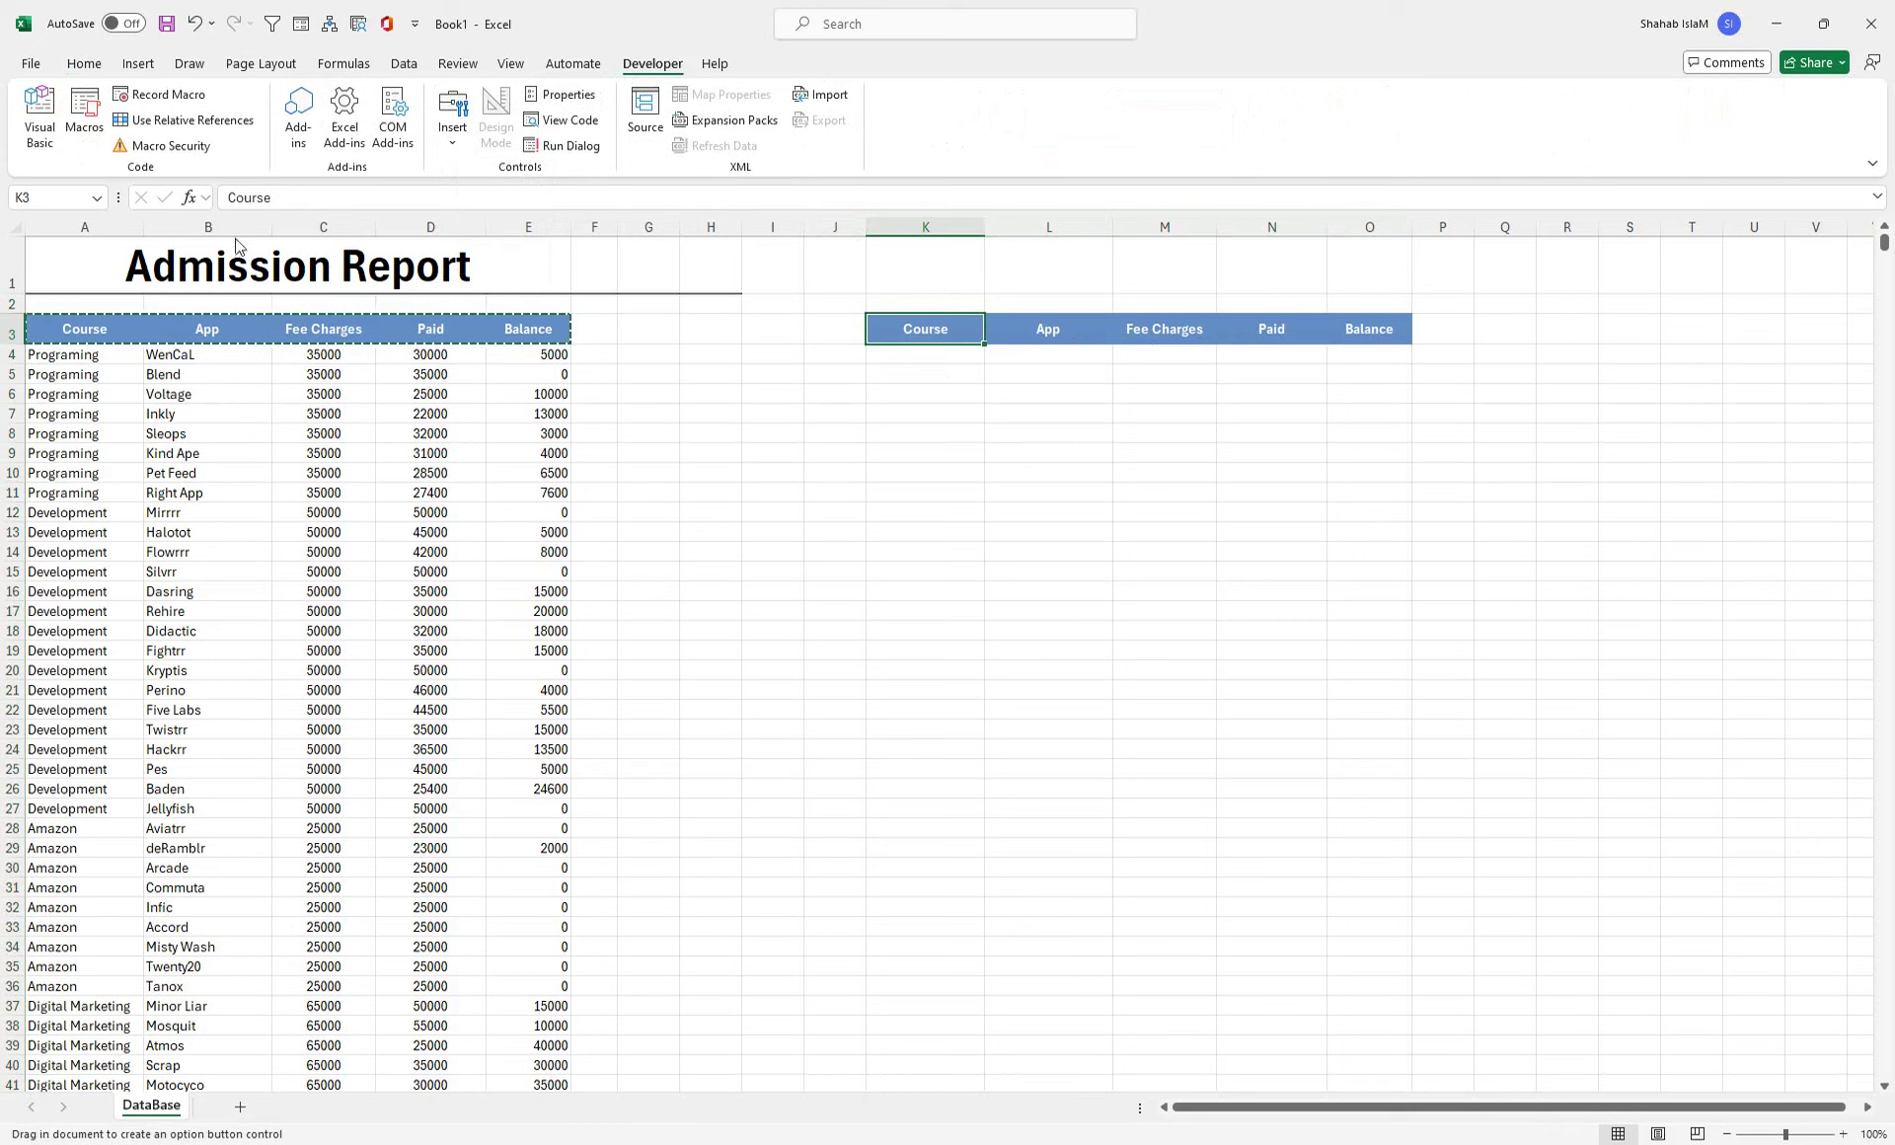
- Insert two blank rows below the title, pushing the headers down to row 5
{"action": "right_click", "coordinate": [12, 304]}
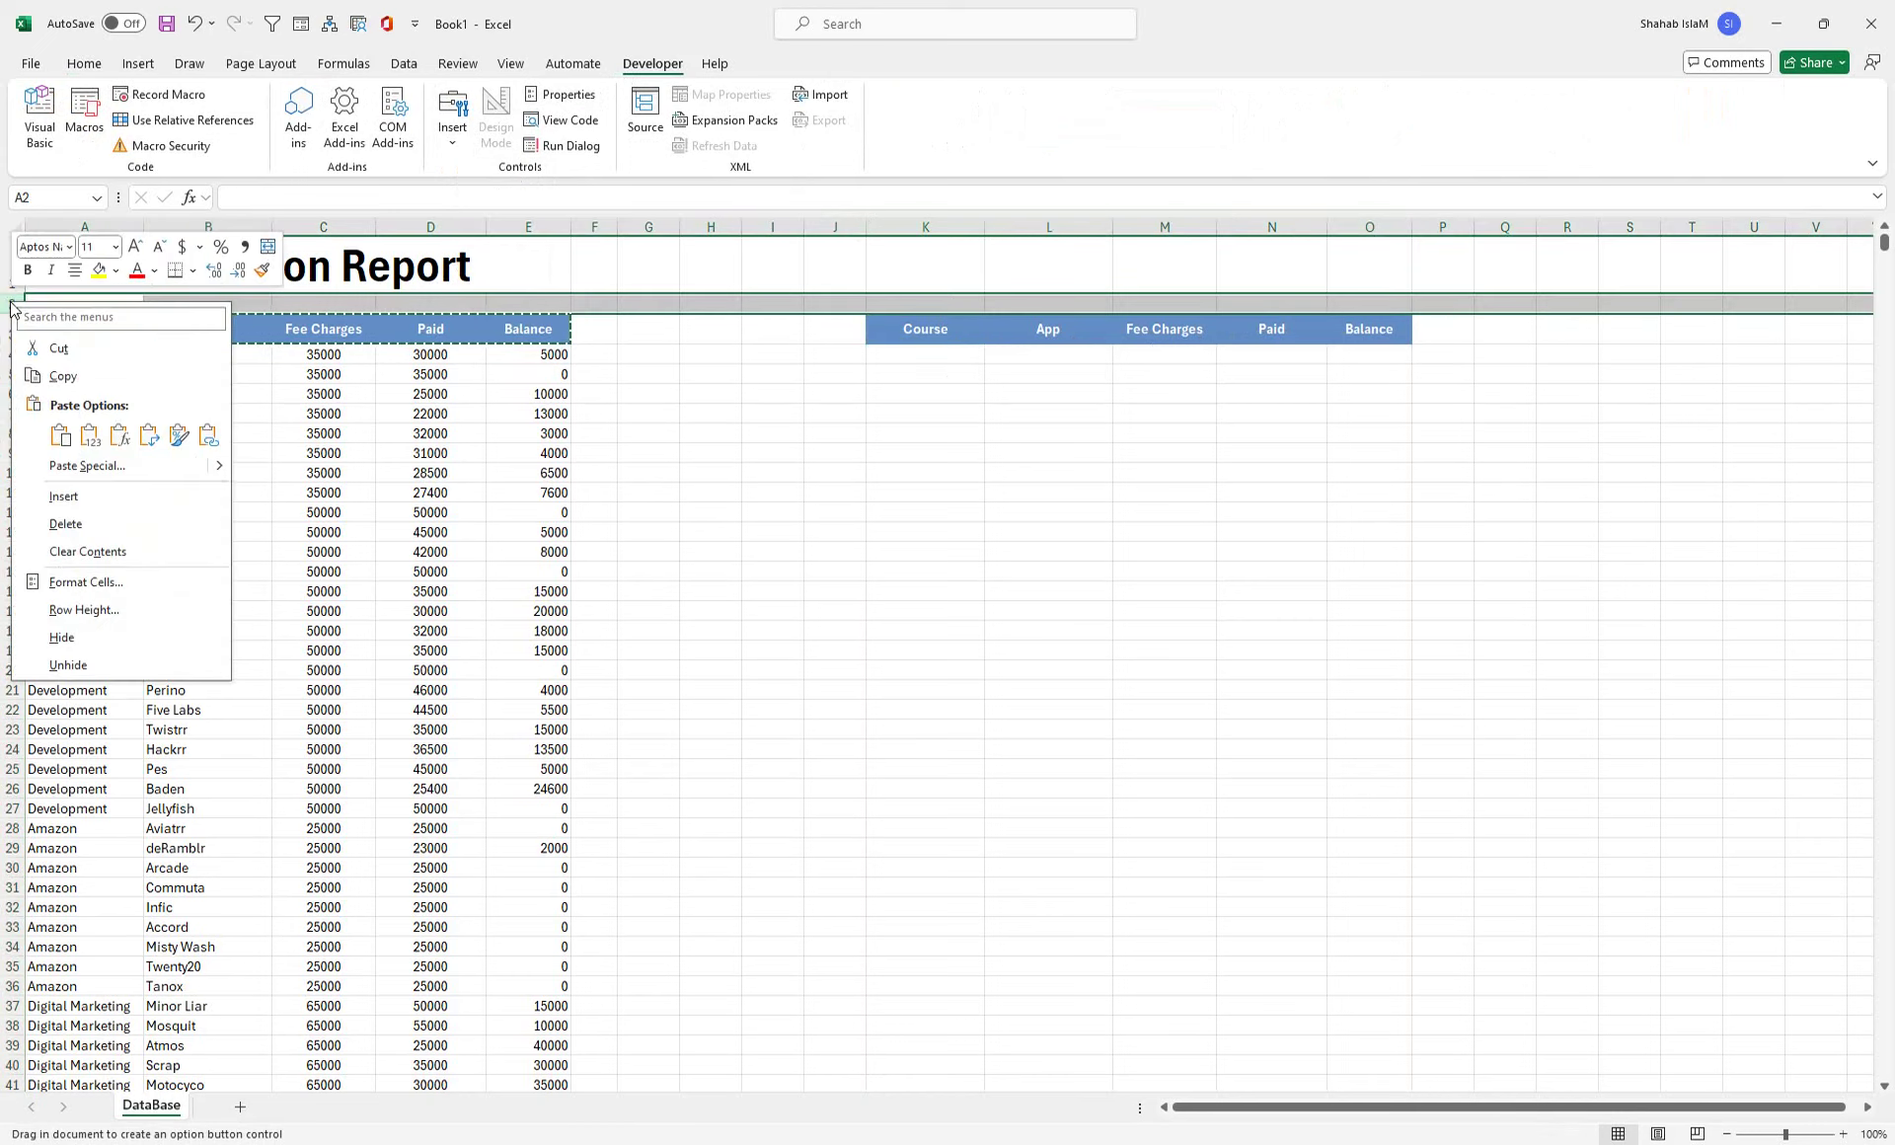
{"action": "left_click", "coordinate": [73, 499]}
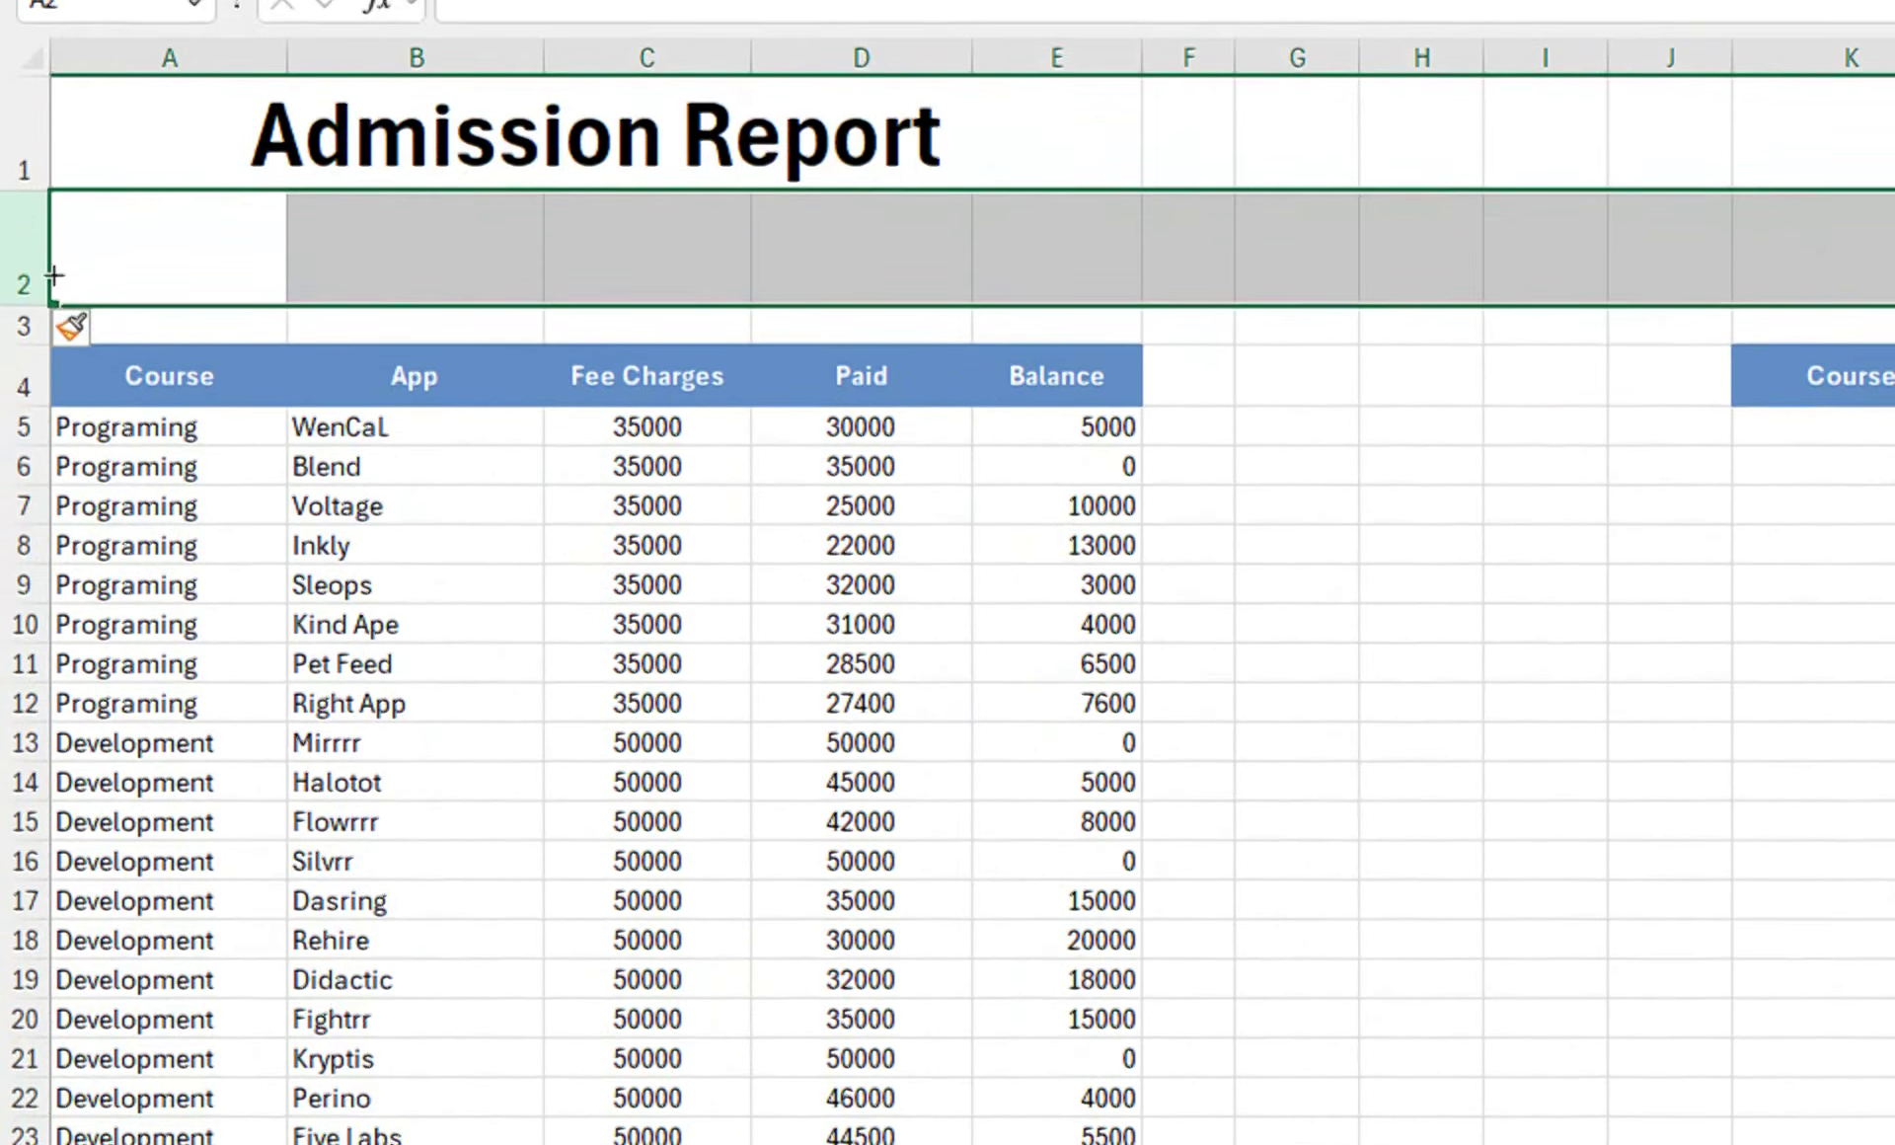
{"action": "right_click", "coordinate": [12, 263]}
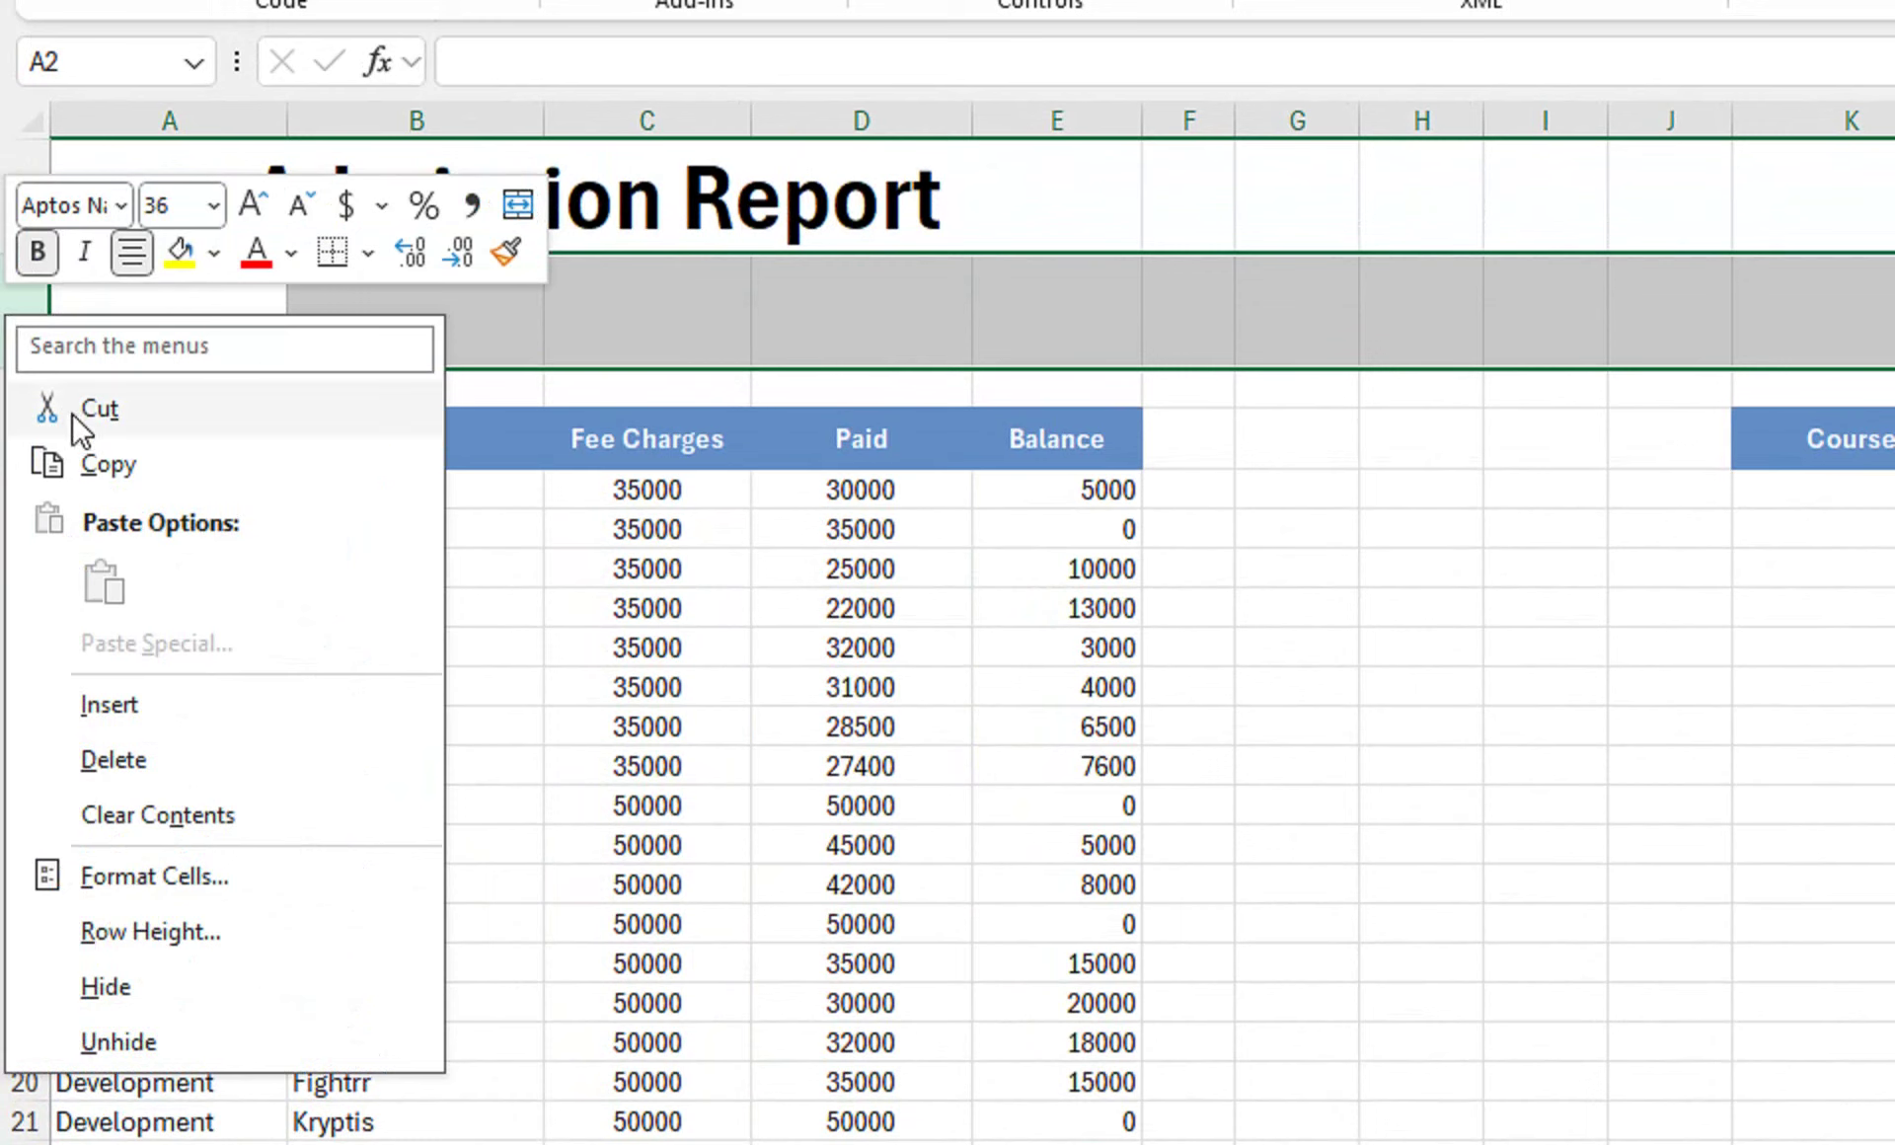
{"action": "left_click", "coordinate": [68, 699]}
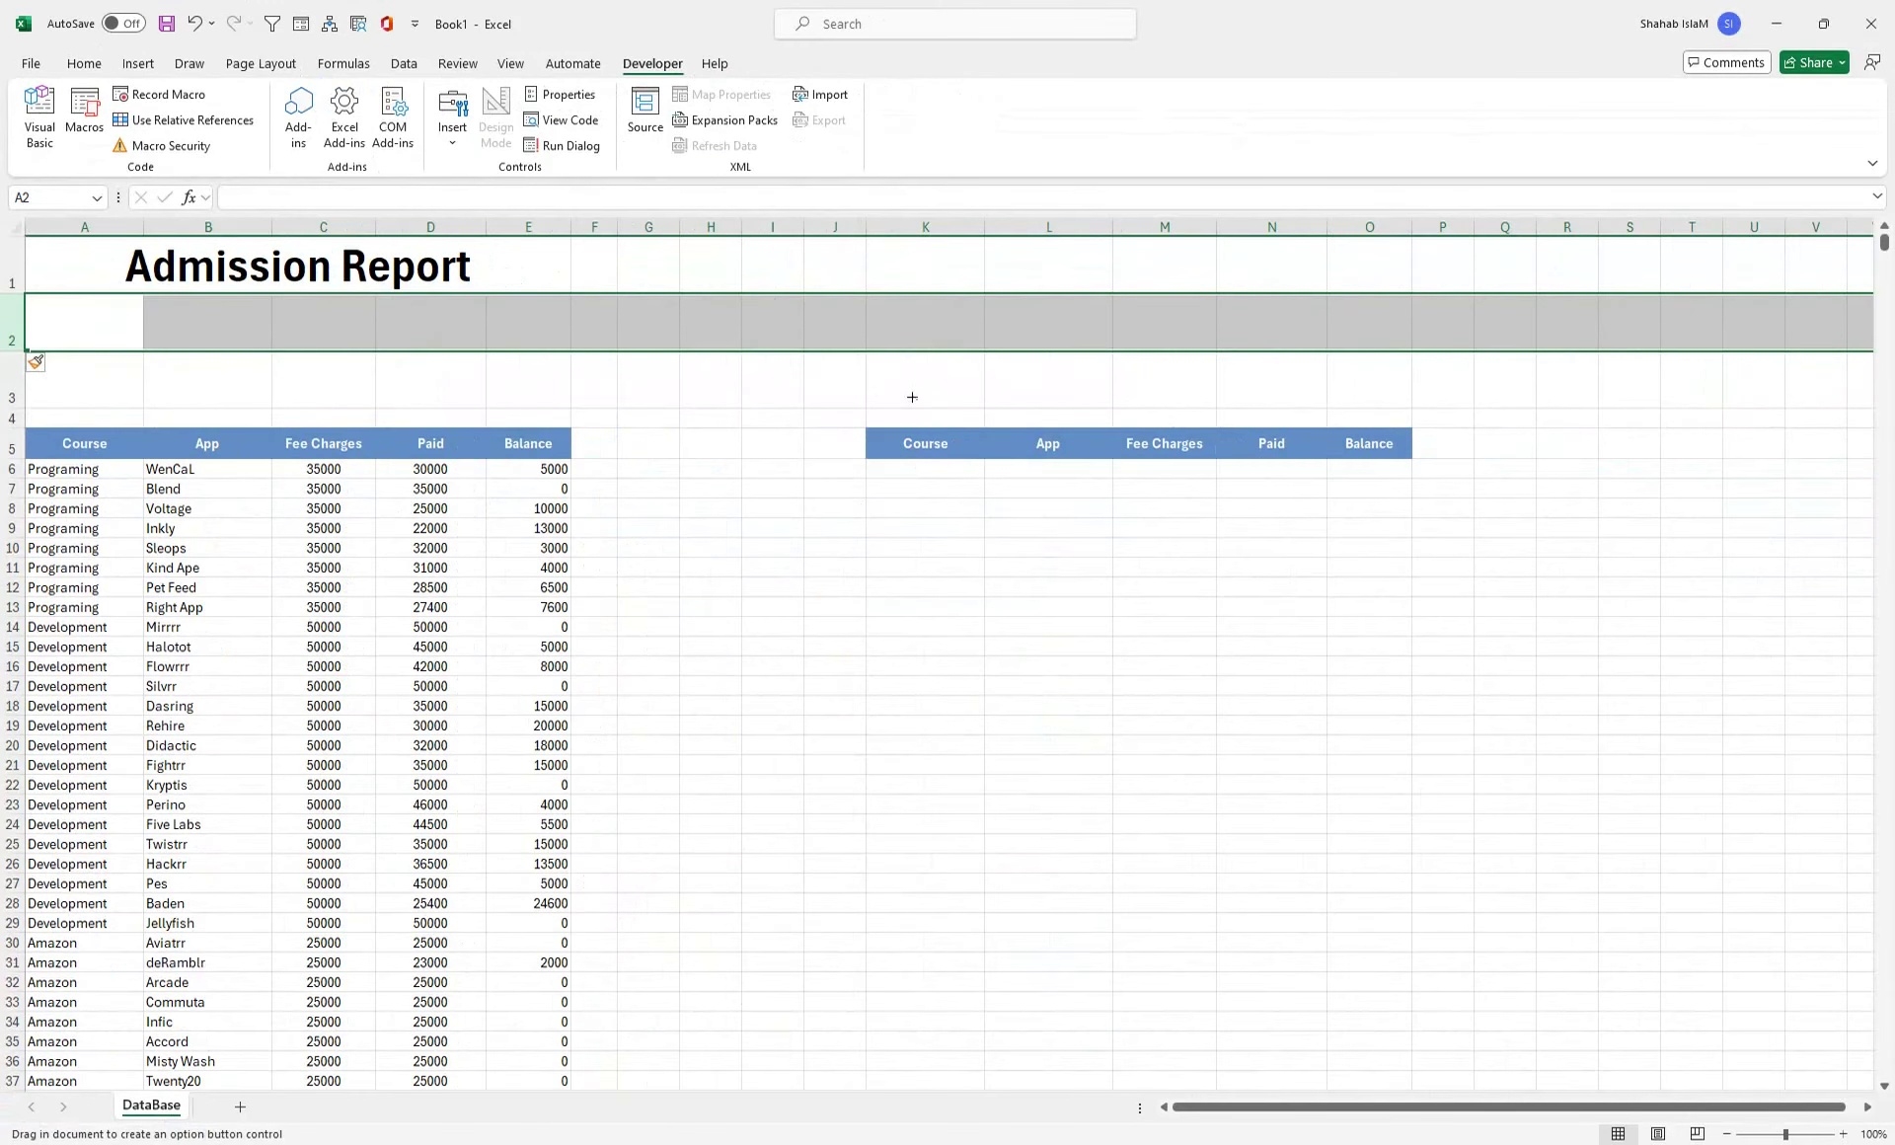
- Draw an option button, move it up into row 2 and delete its 'Option Button 1' label
{"action": "left_click_drag", "start_coordinate": [912, 397], "coordinate": [1018, 364]}
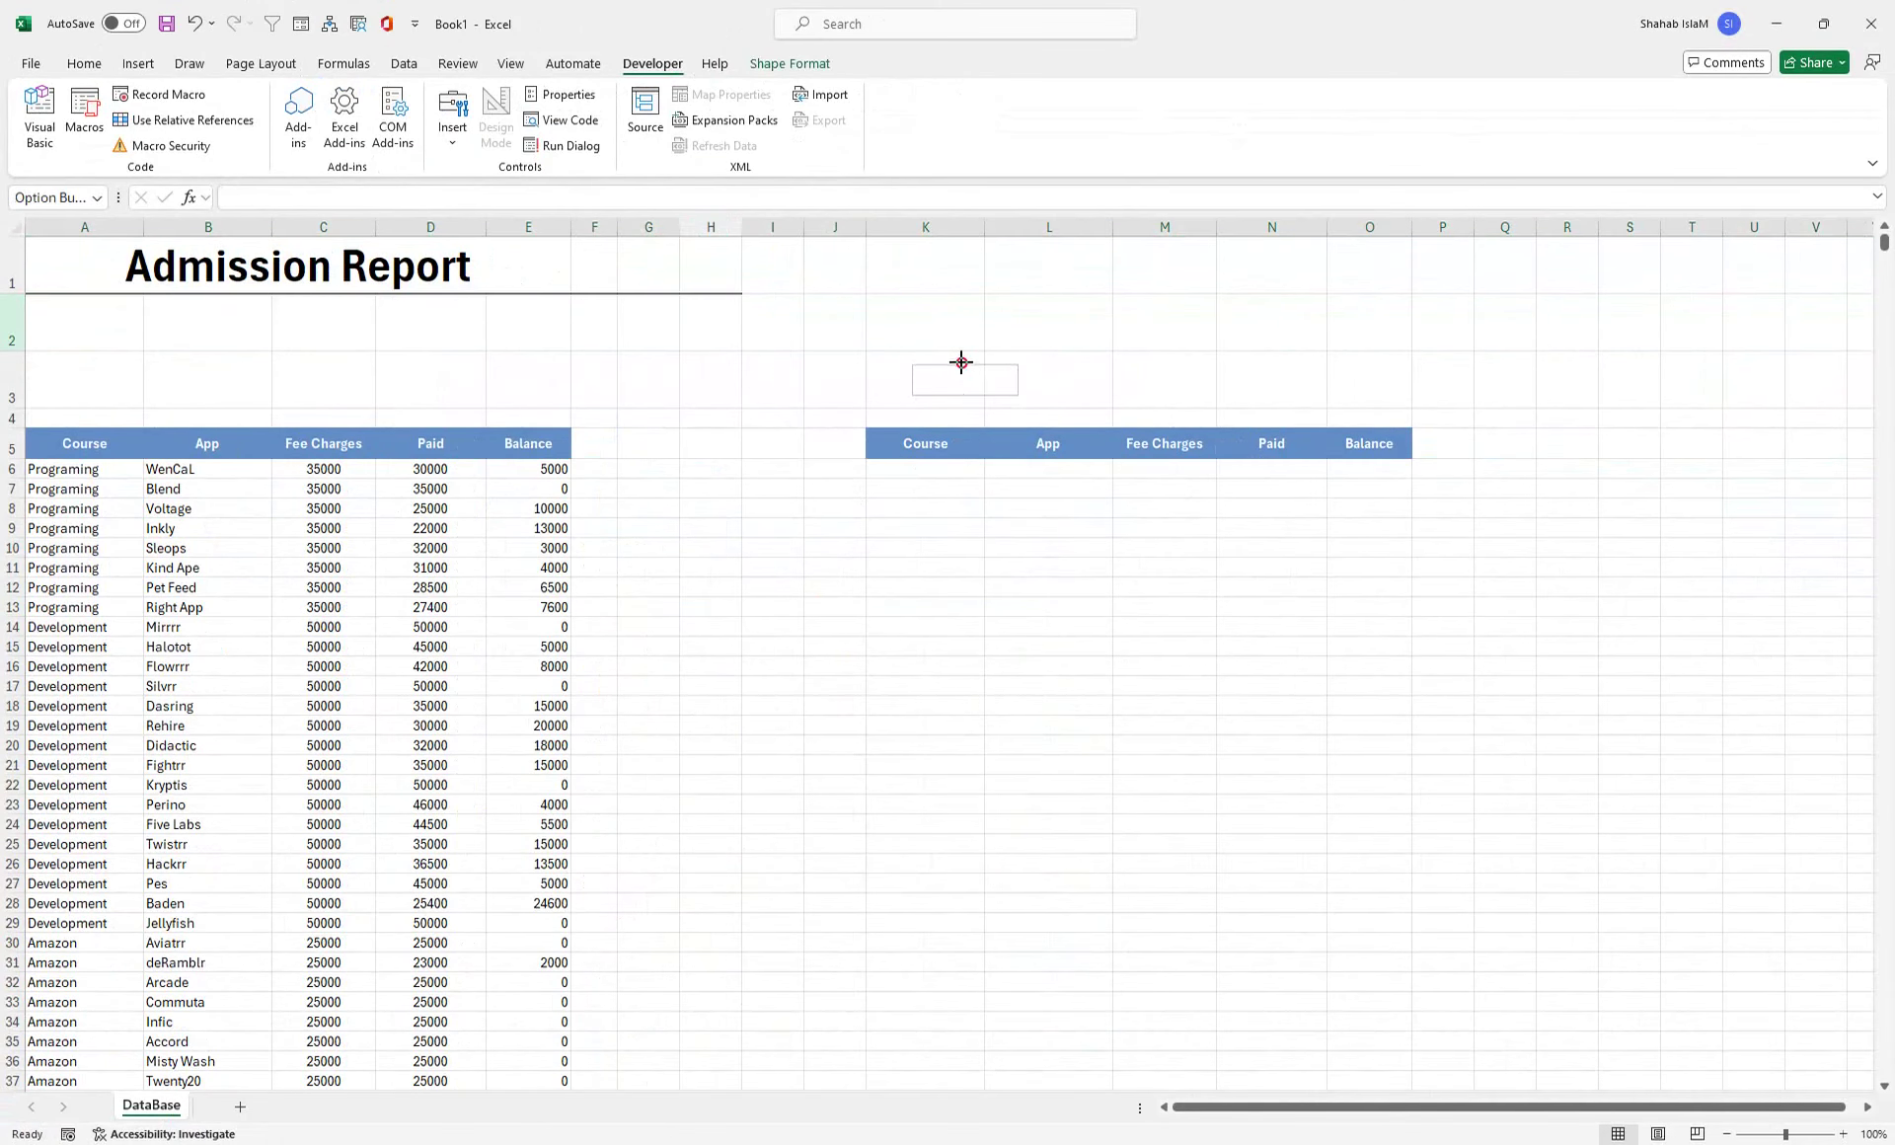
{"action": "left_click_drag", "start_coordinate": [984, 359], "coordinate": [941, 302]}
{"action": "left_click", "coordinate": [941, 303]}
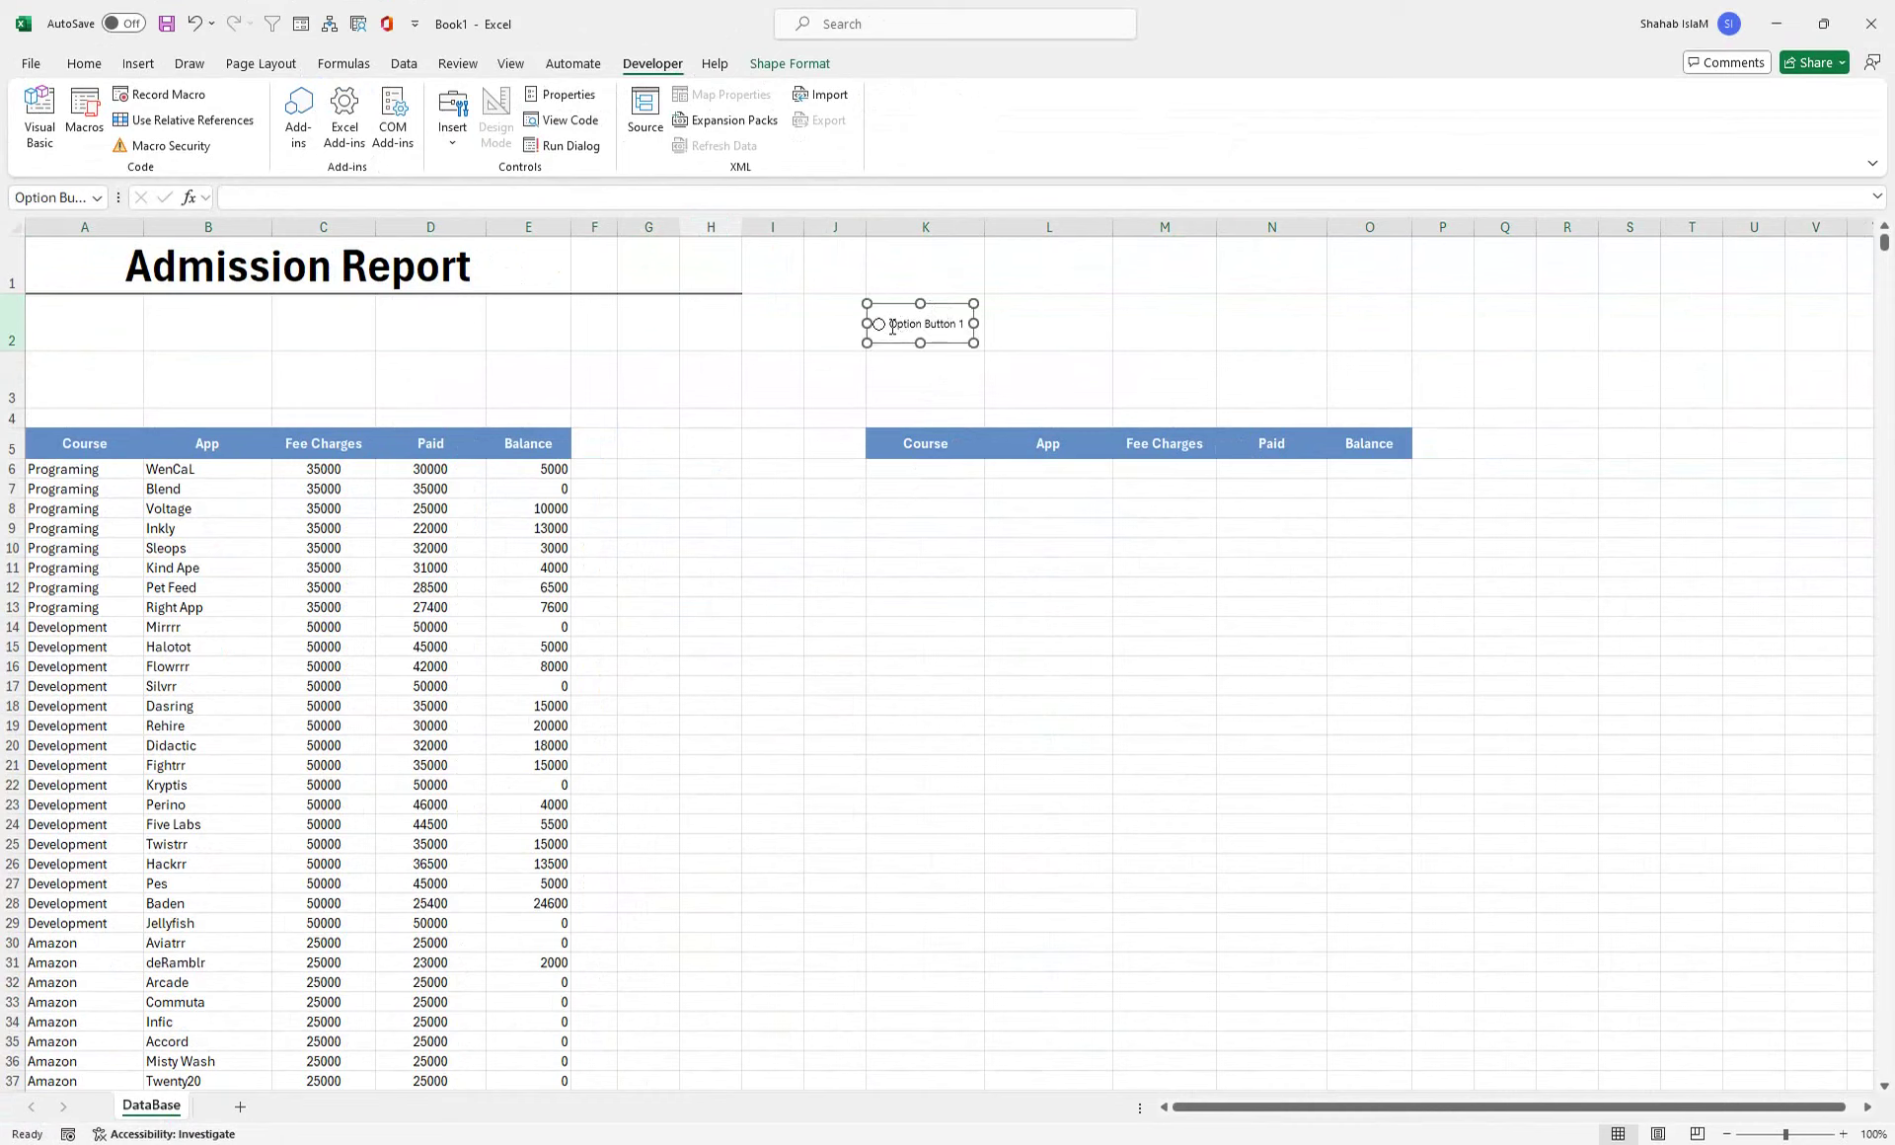
{"action": "left_click", "coordinate": [892, 326]}
{"action": "key", "text": "Delete"}
{"action": "key", "text": "Delete"}
{"action": "key", "text": "Delete"}
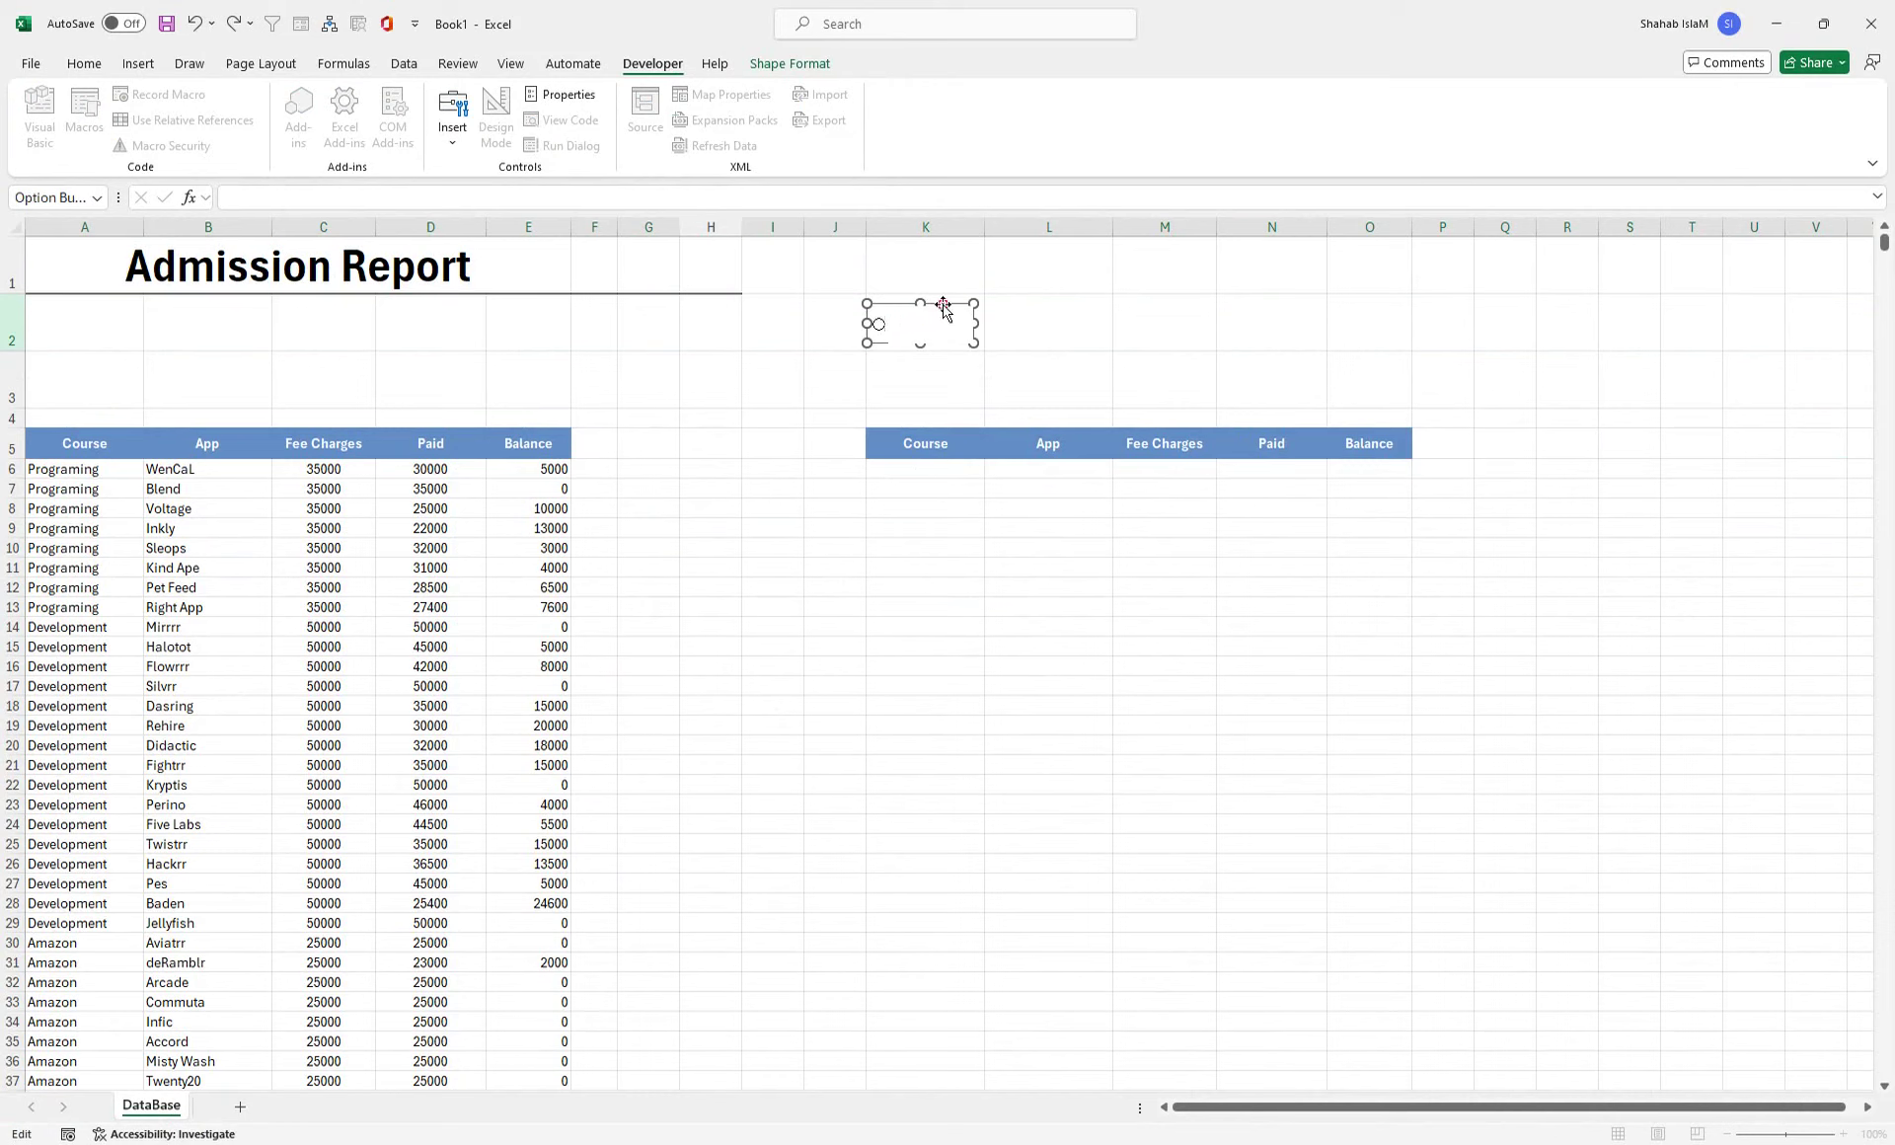
{"action": "left_click", "coordinate": [1074, 338]}
- Reposition the unlabelled option button slightly right within cell K2
{"action": "left_click", "coordinate": [893, 314]}
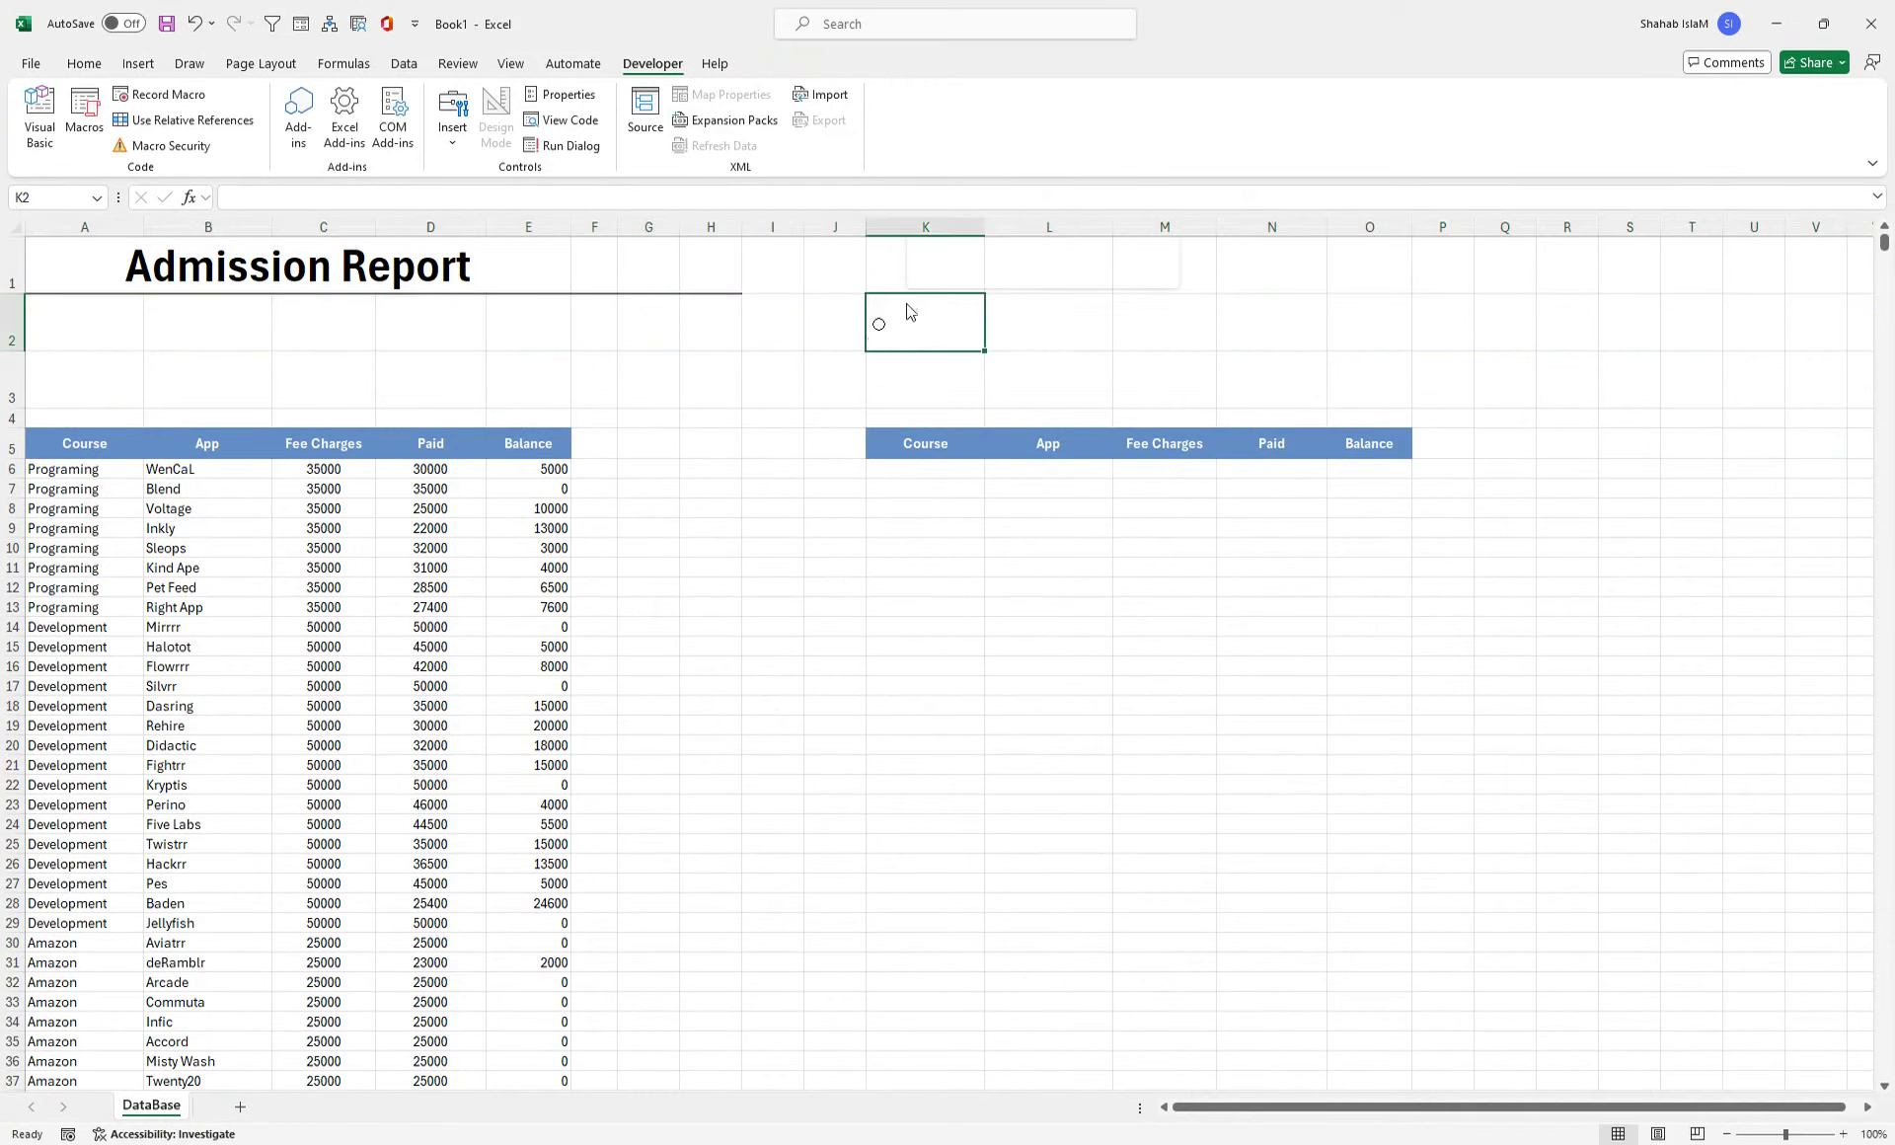
{"action": "right_click", "coordinate": [898, 318]}
{"action": "right_click", "coordinate": [898, 318]}
{"action": "left_click", "coordinate": [901, 314]}
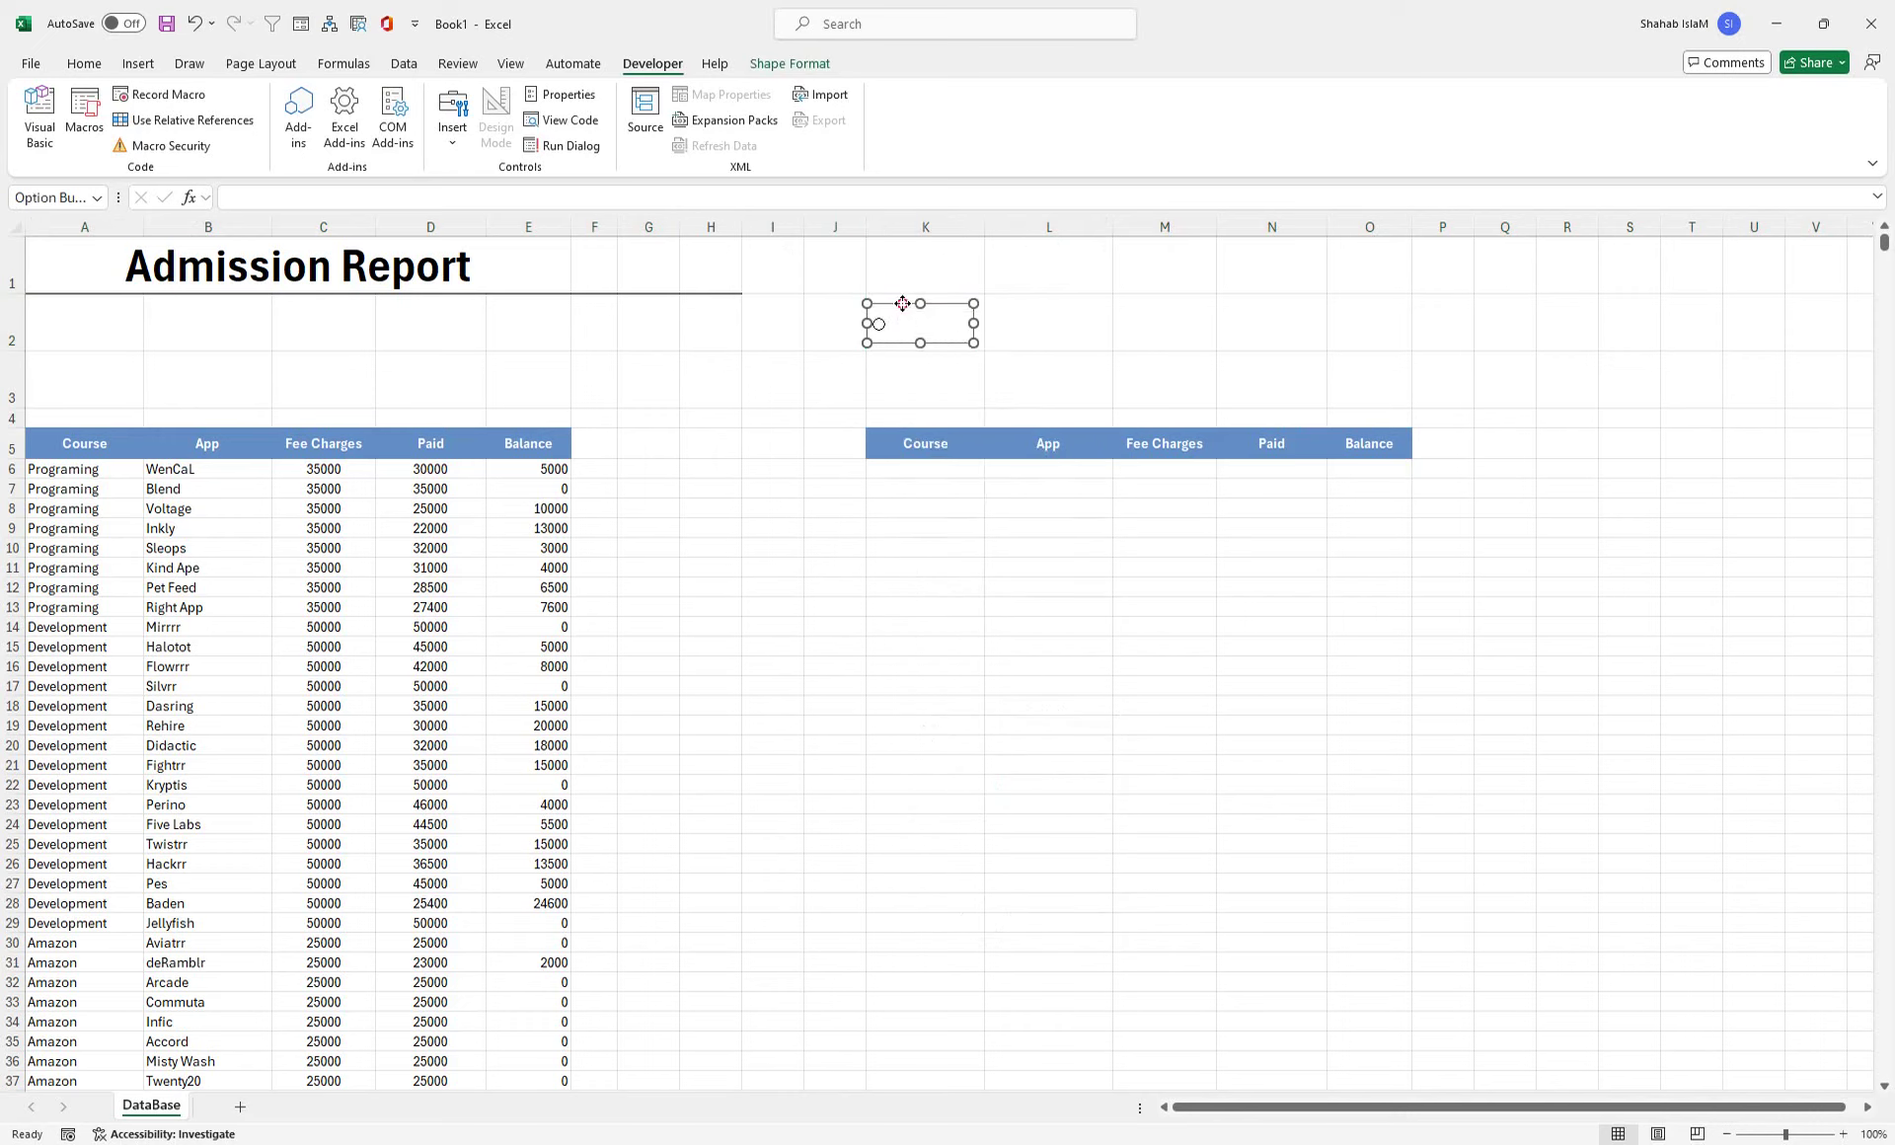
{"action": "left_click_drag", "start_coordinate": [902, 303], "coordinate": [925, 299]}
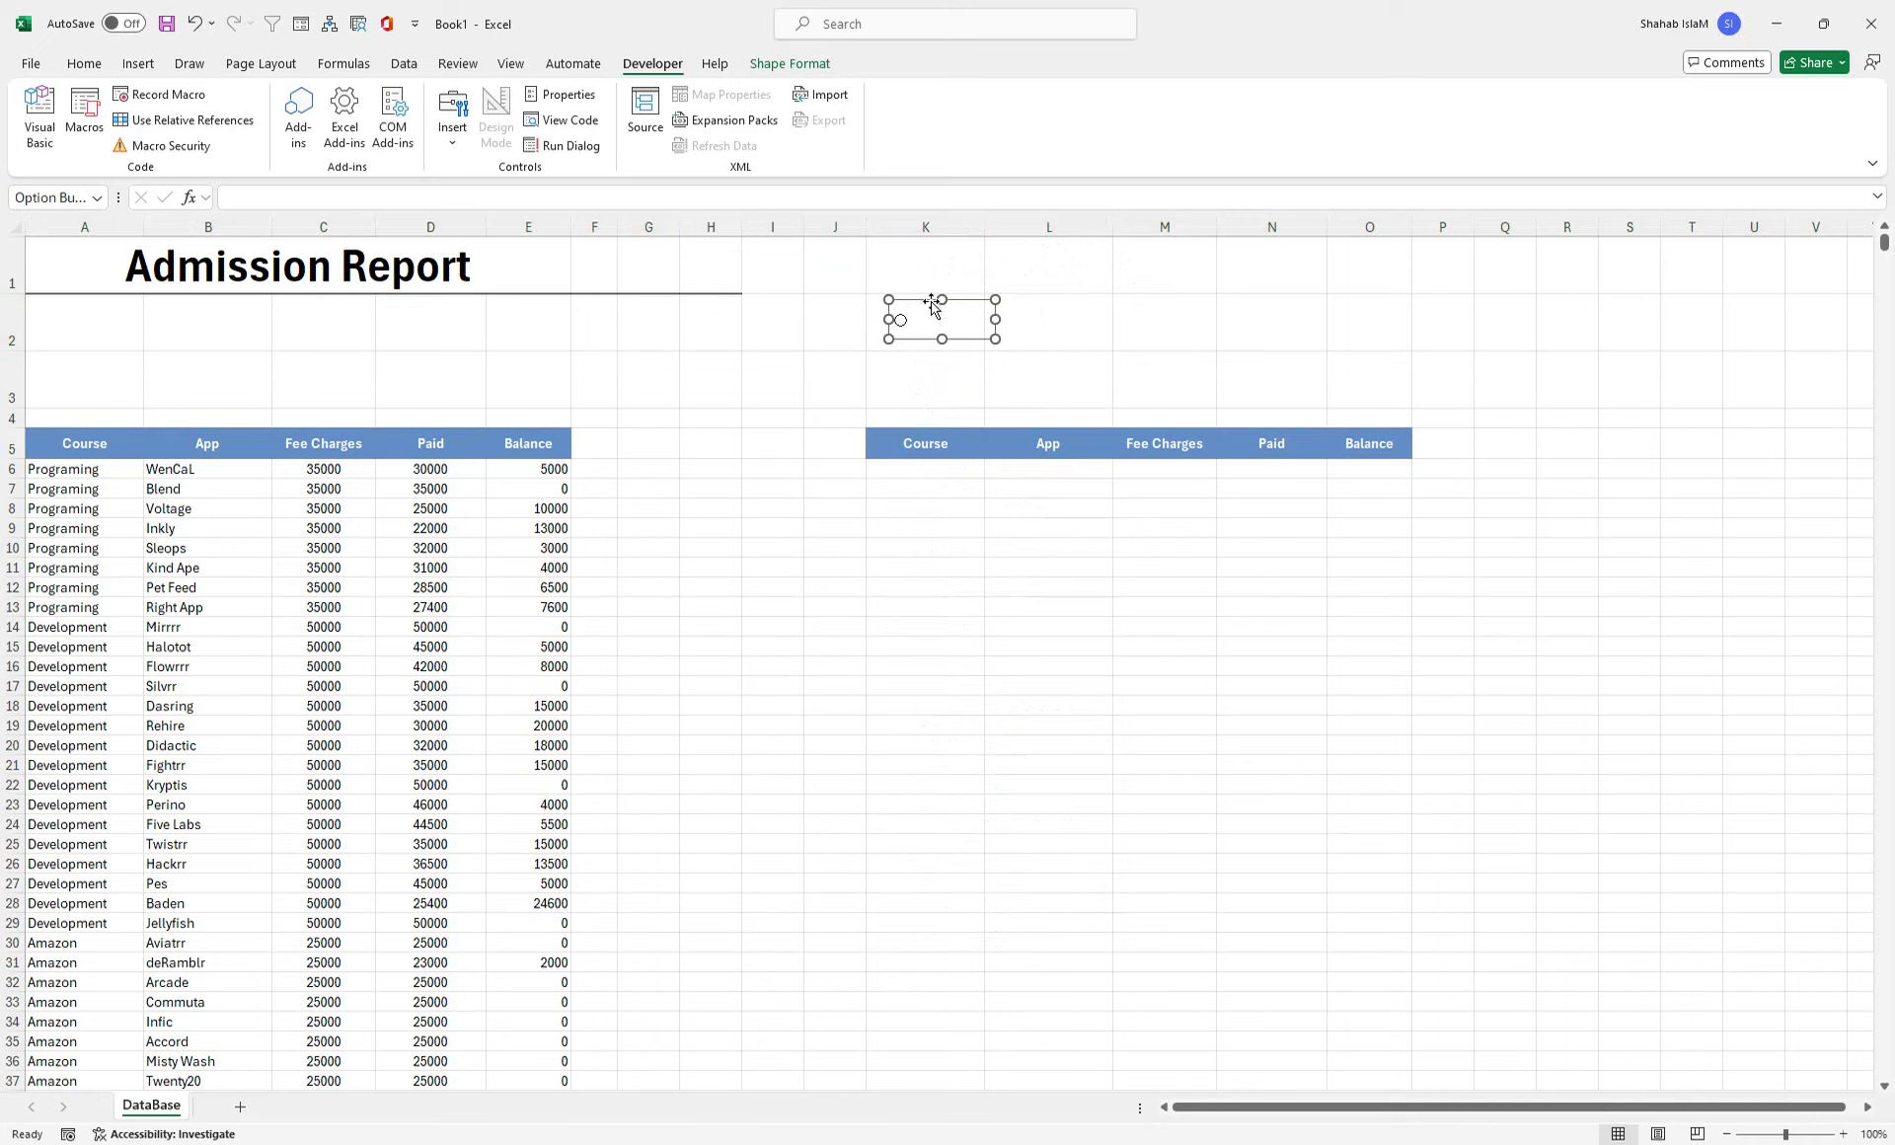
{"action": "right_click", "coordinate": [935, 301]}
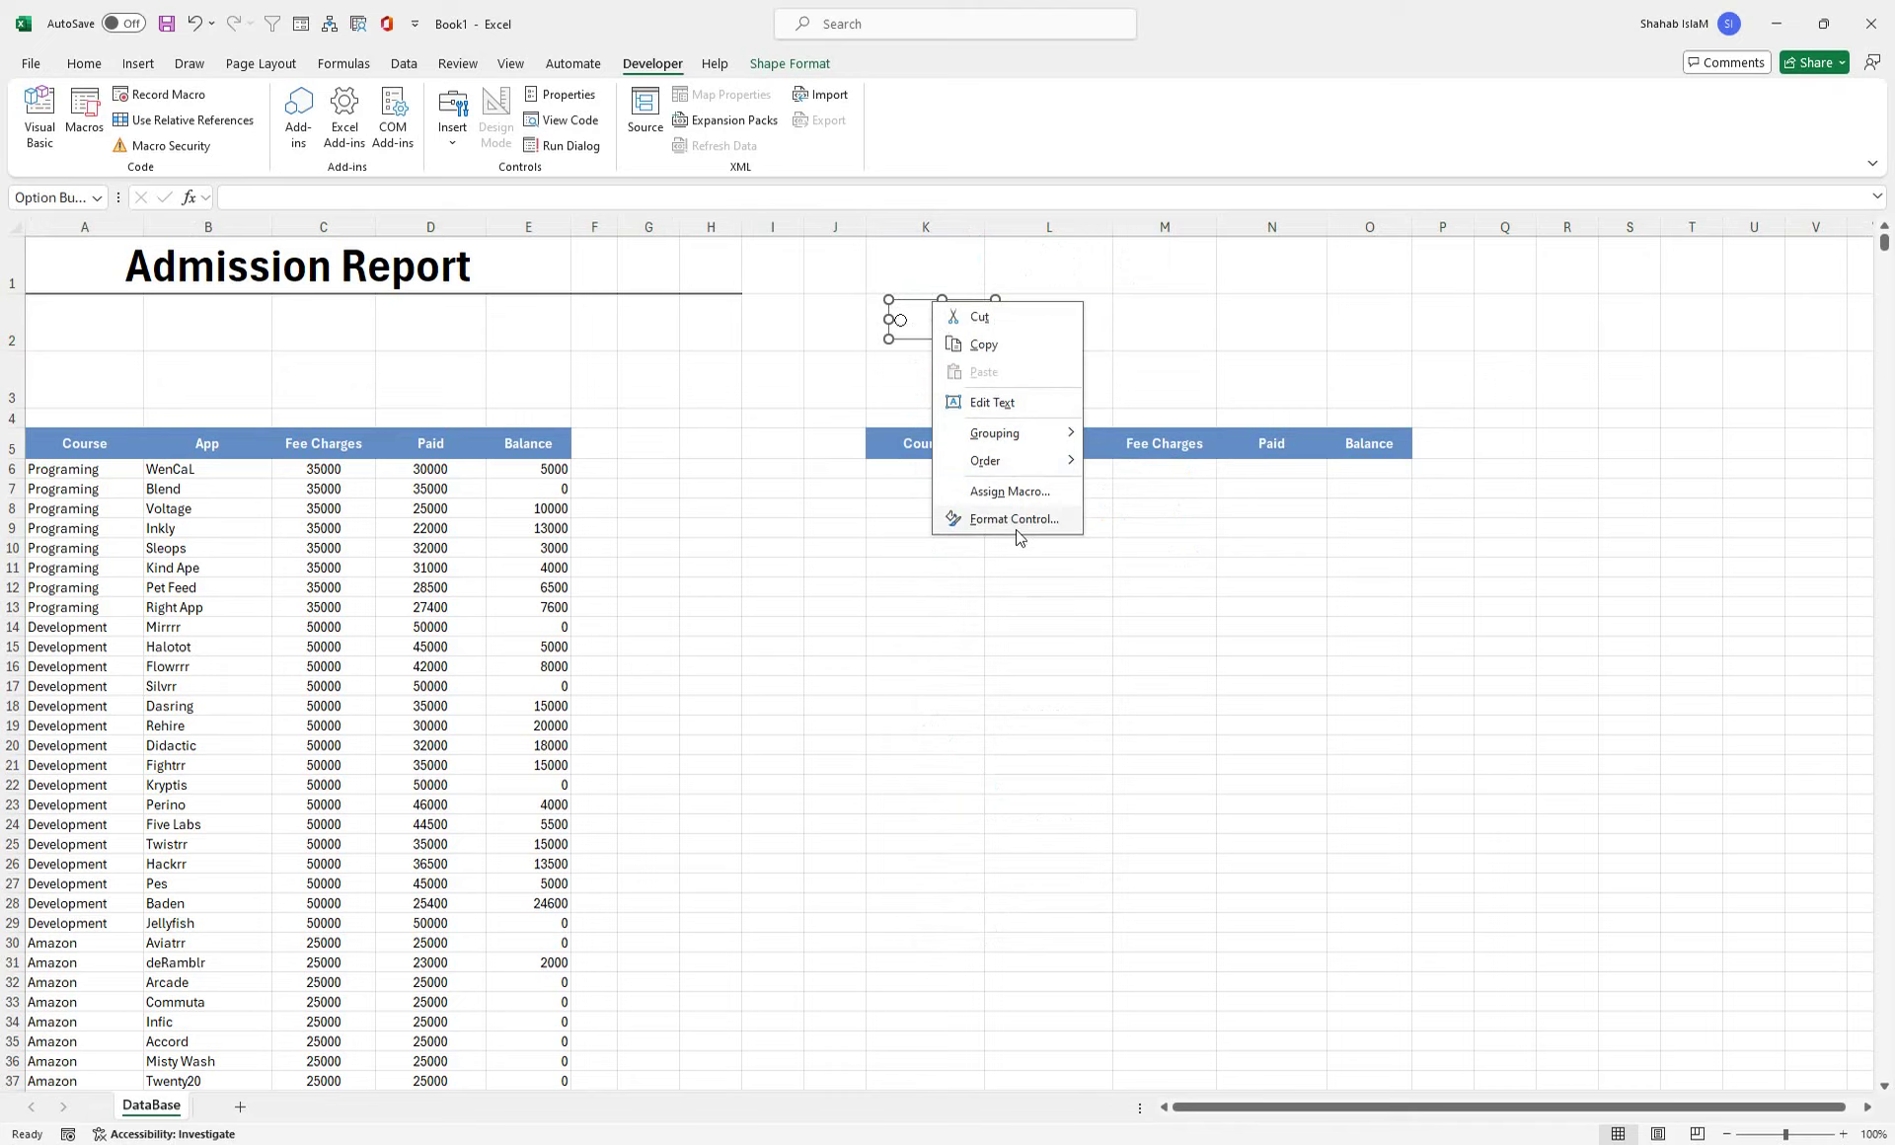
{"action": "left_click", "coordinate": [139, 474]}
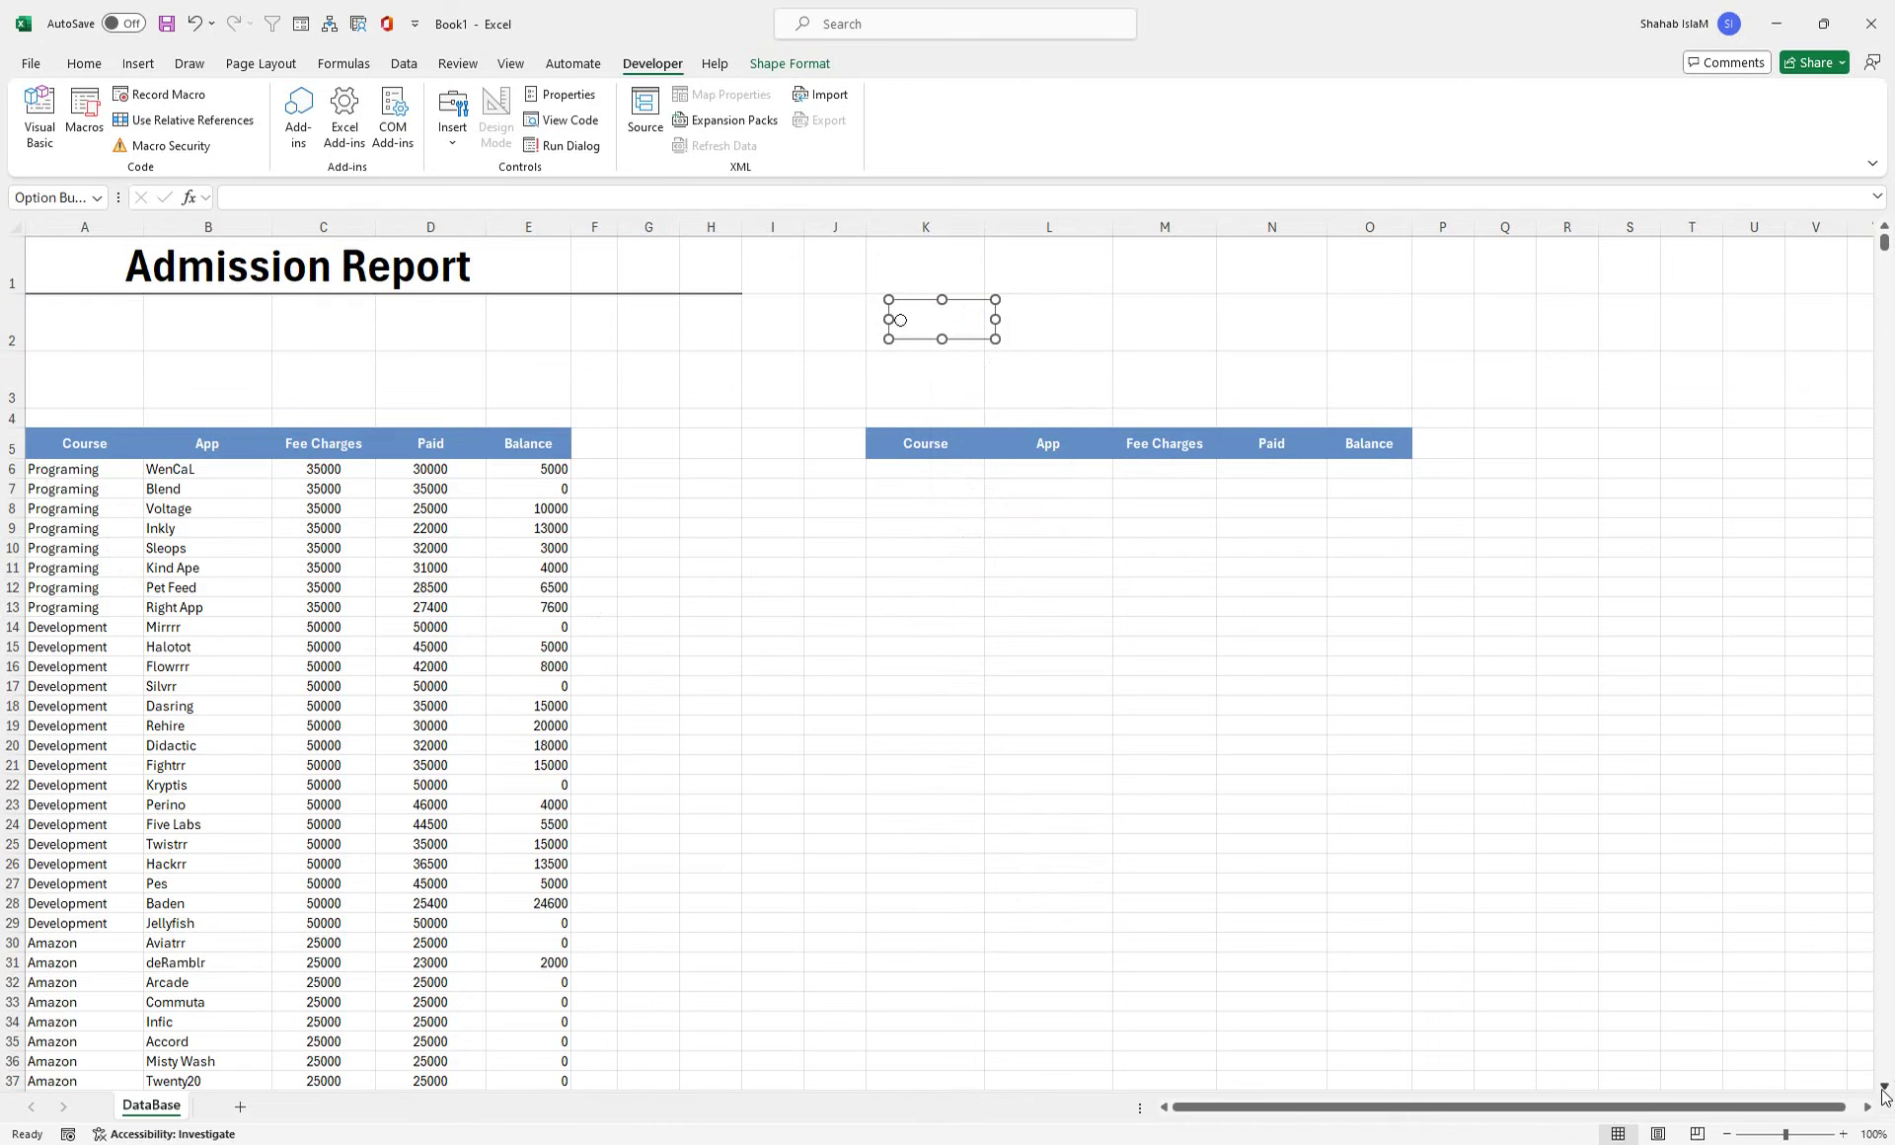
- Copy the option button into column L and nudge the column K button left
{"action": "scroll", "coordinate": [1887, 1086], "scroll_direction": "down", "scroll_amount": 2}
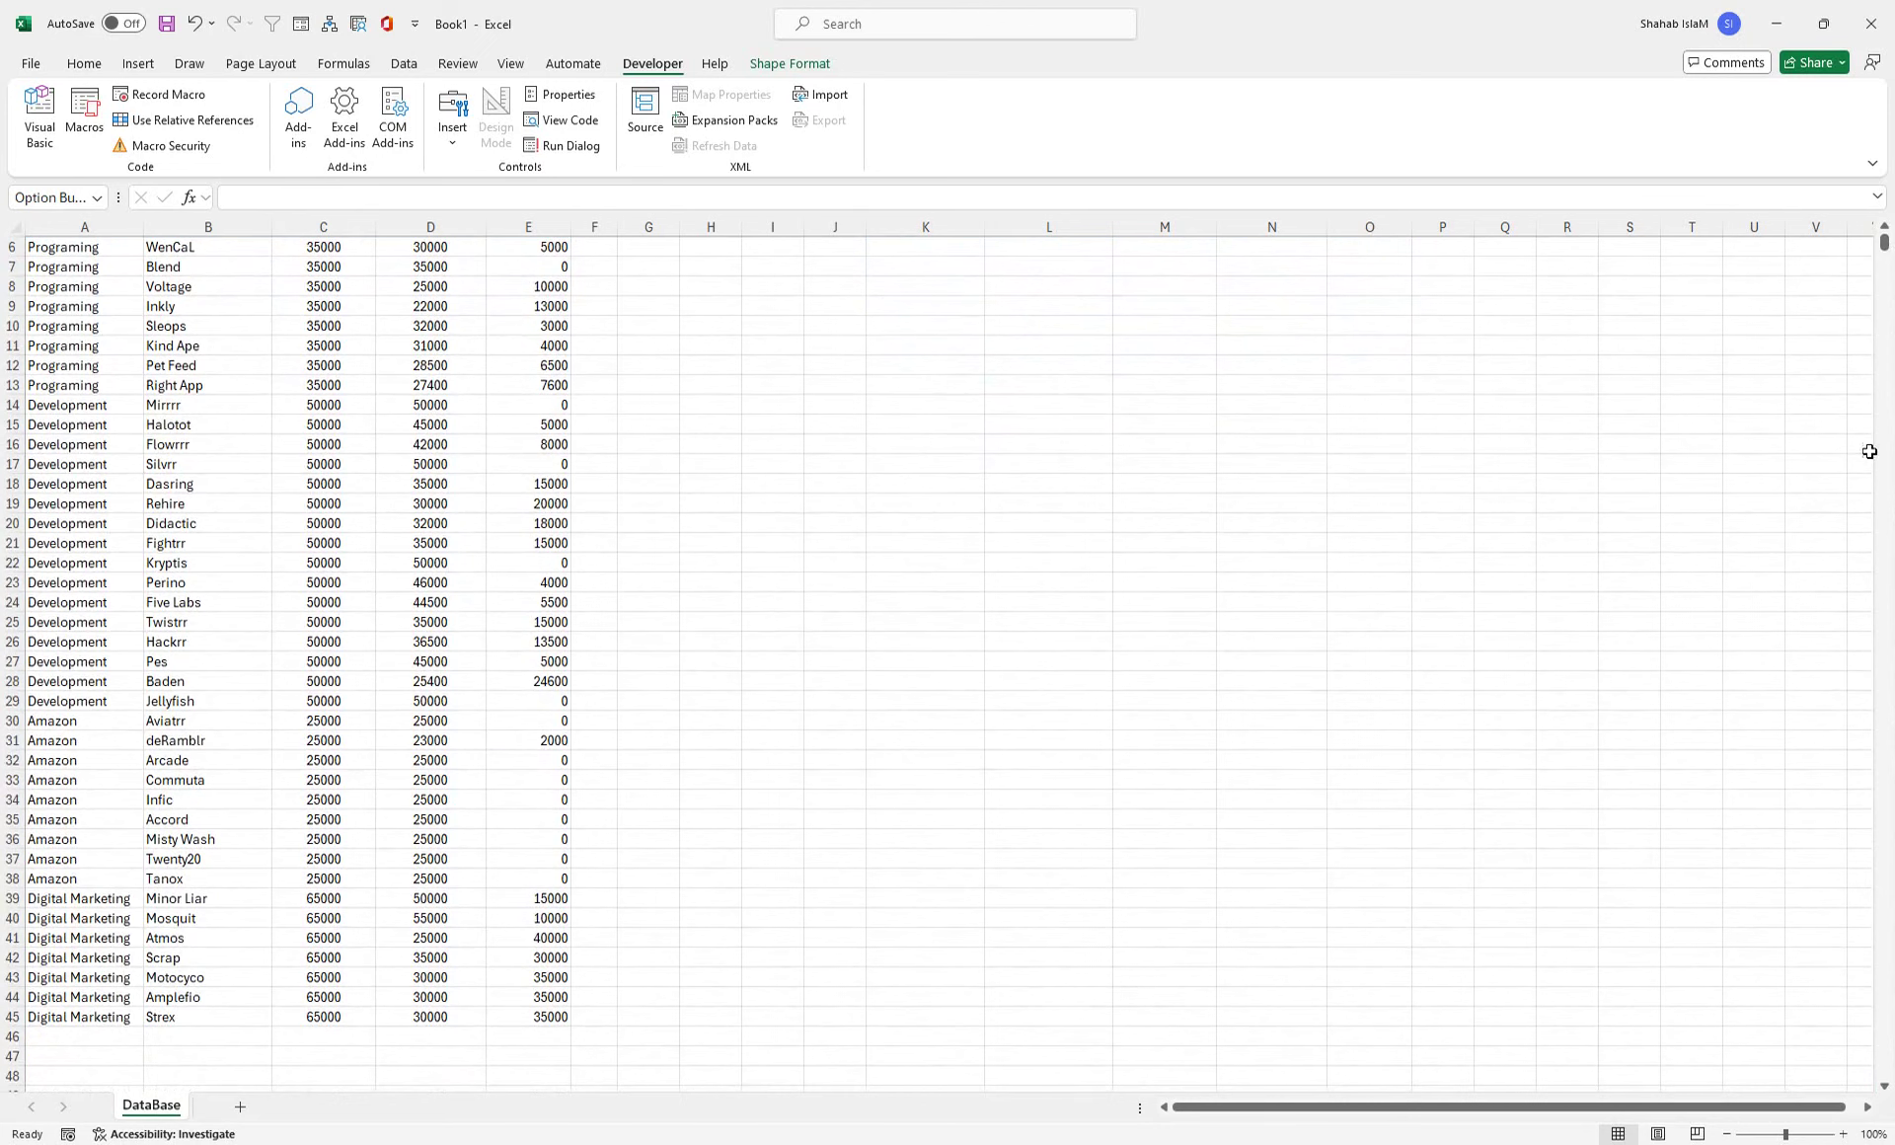
{"action": "scroll", "coordinate": [1878, 233], "scroll_direction": "up", "scroll_amount": 2}
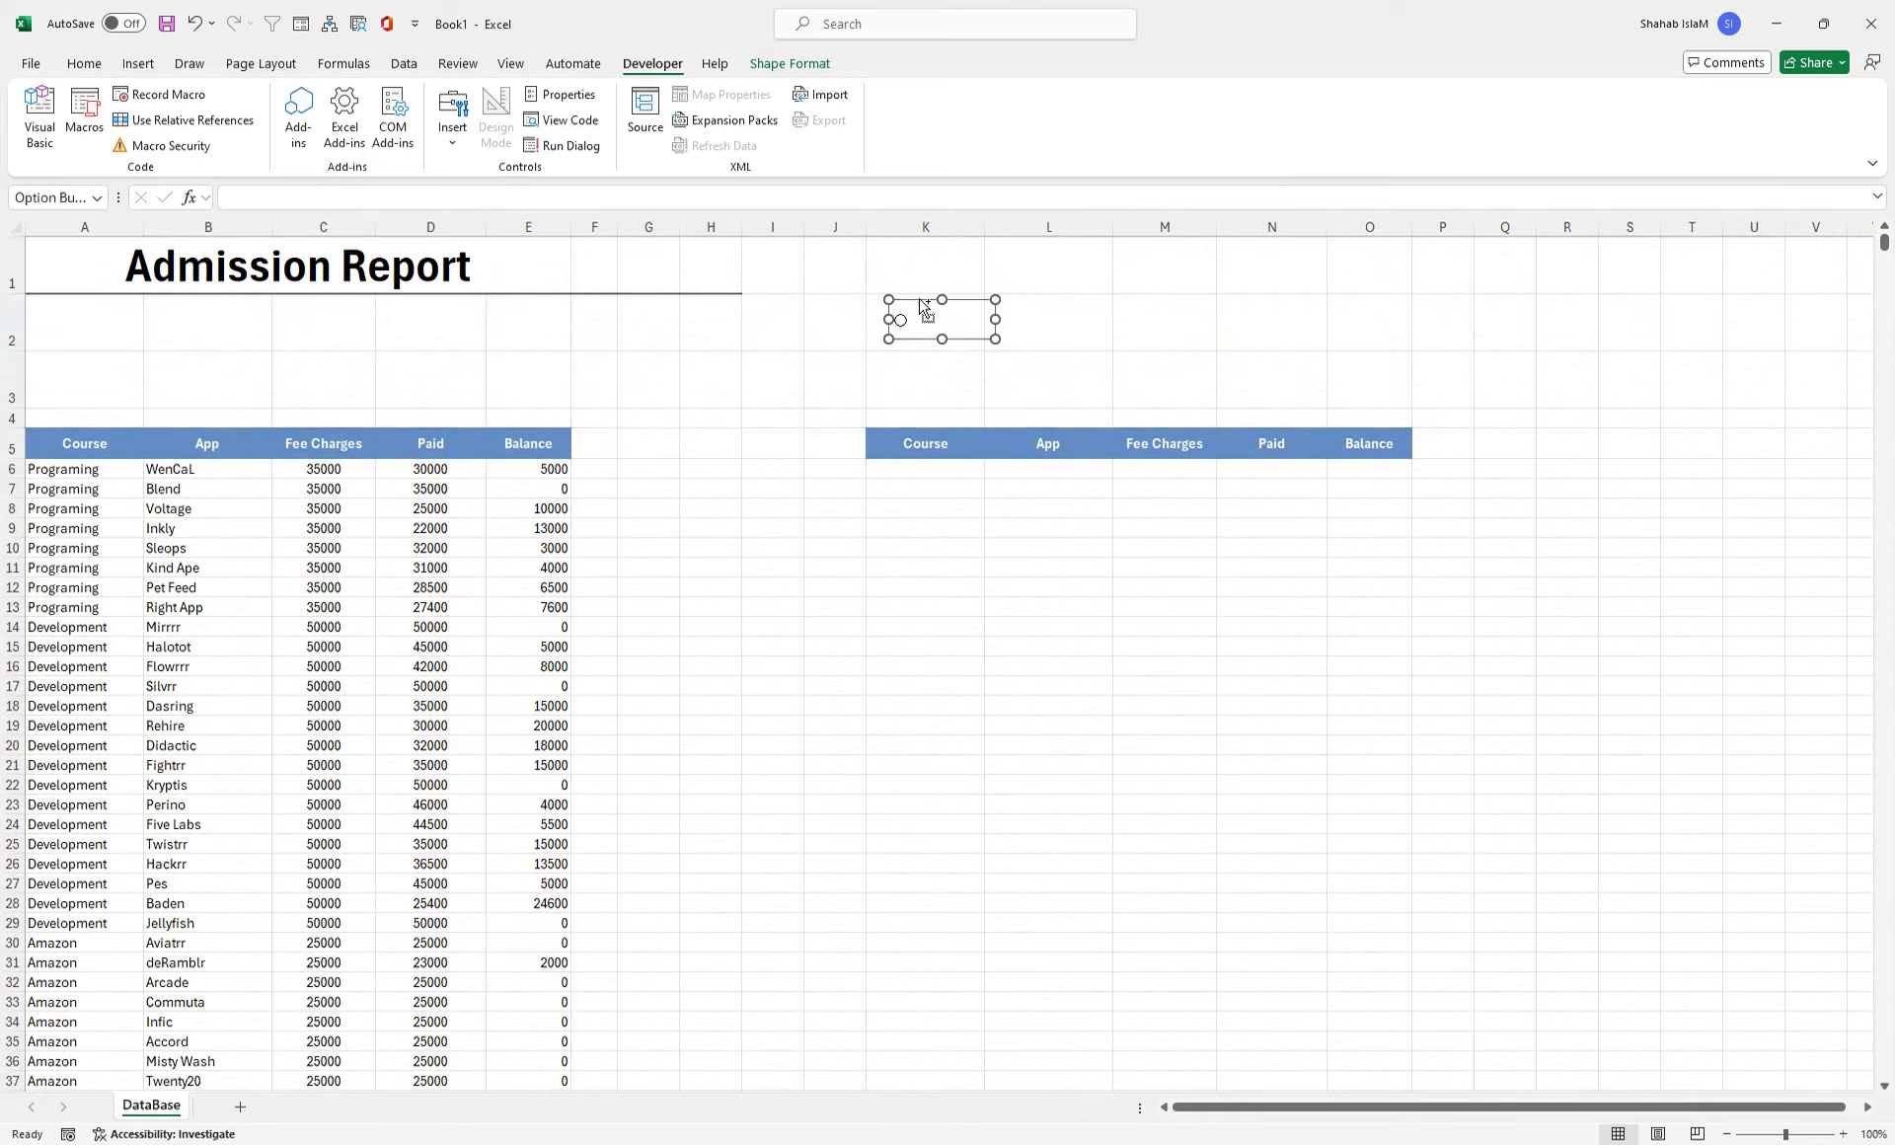
{"action": "left_click_drag", "start_coordinate": [918, 309], "coordinate": [1253, 304]}
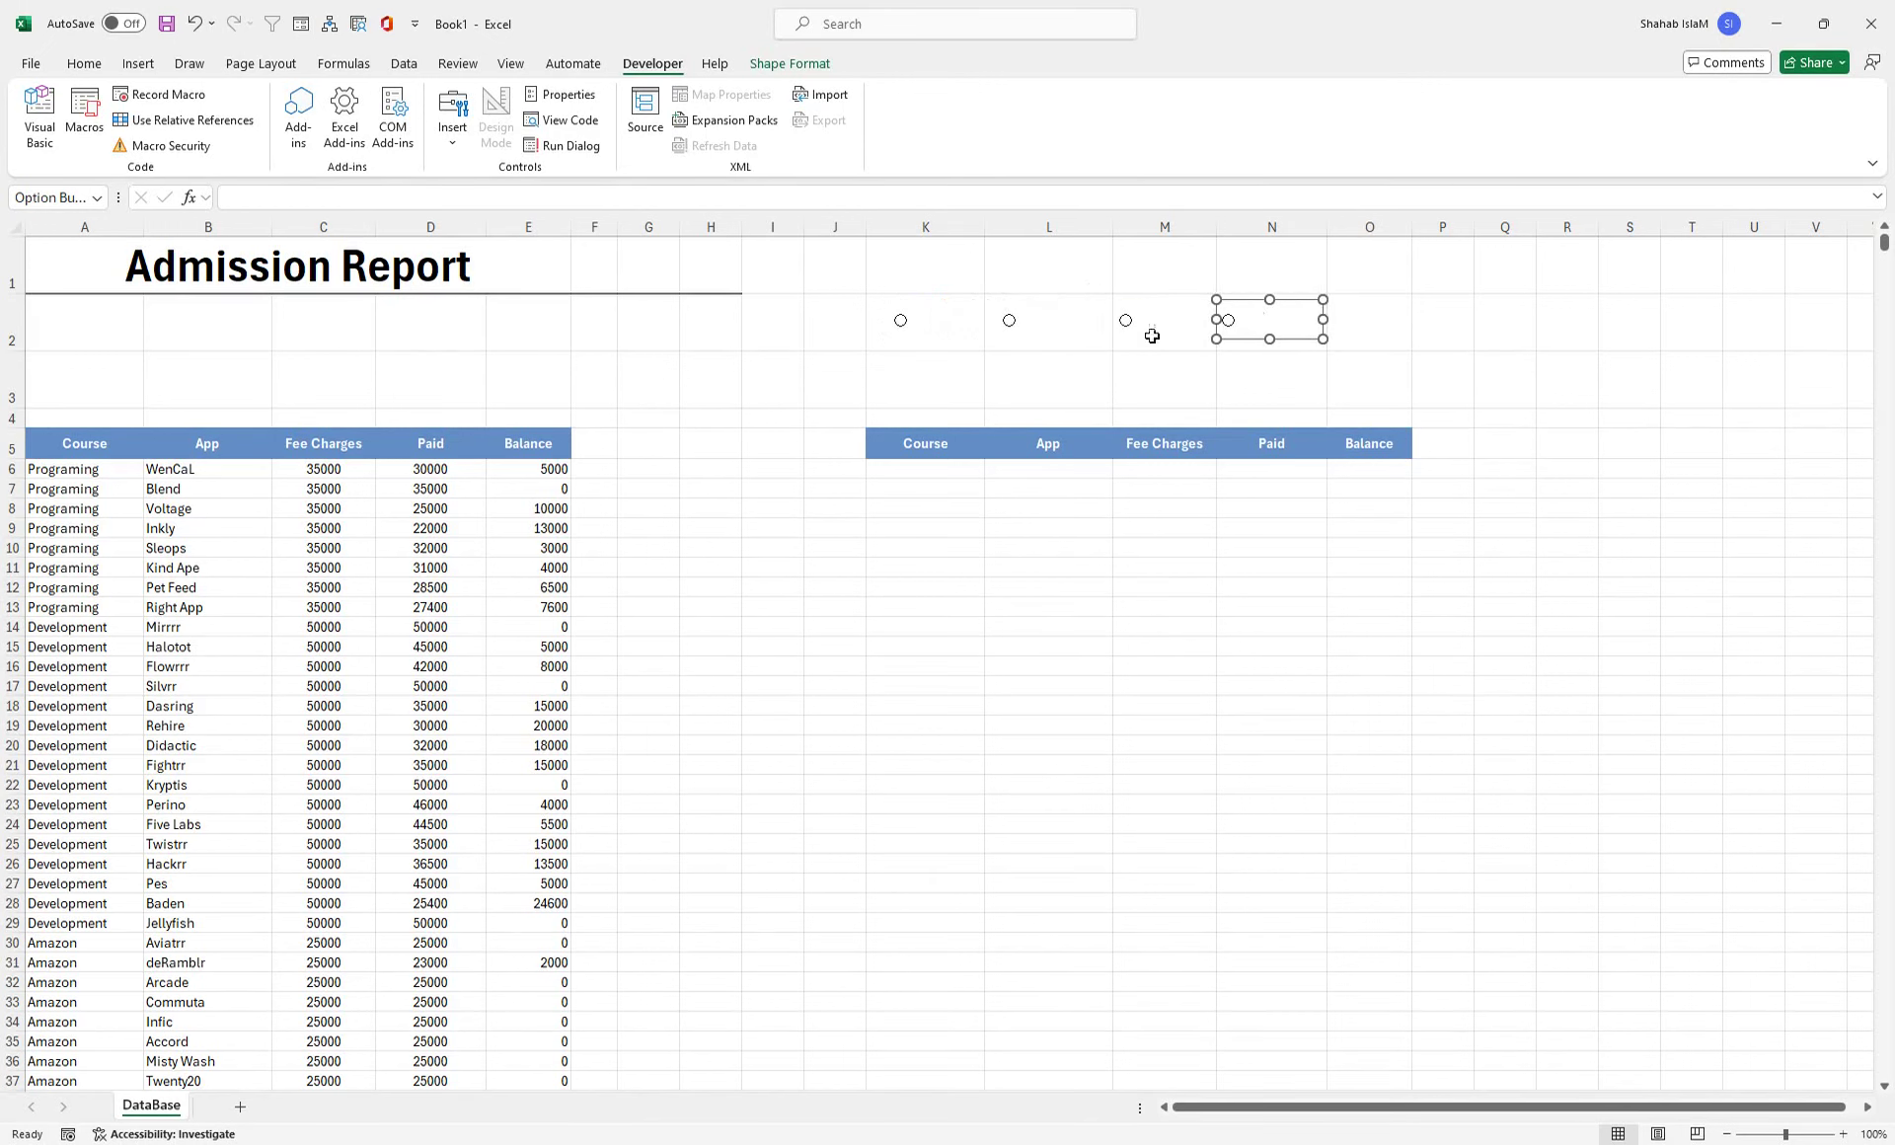
{"action": "right_click", "coordinate": [901, 324]}
{"action": "key", "text": "Escape"}
{"action": "key", "text": "Left"}
{"action": "key", "text": "Left"}
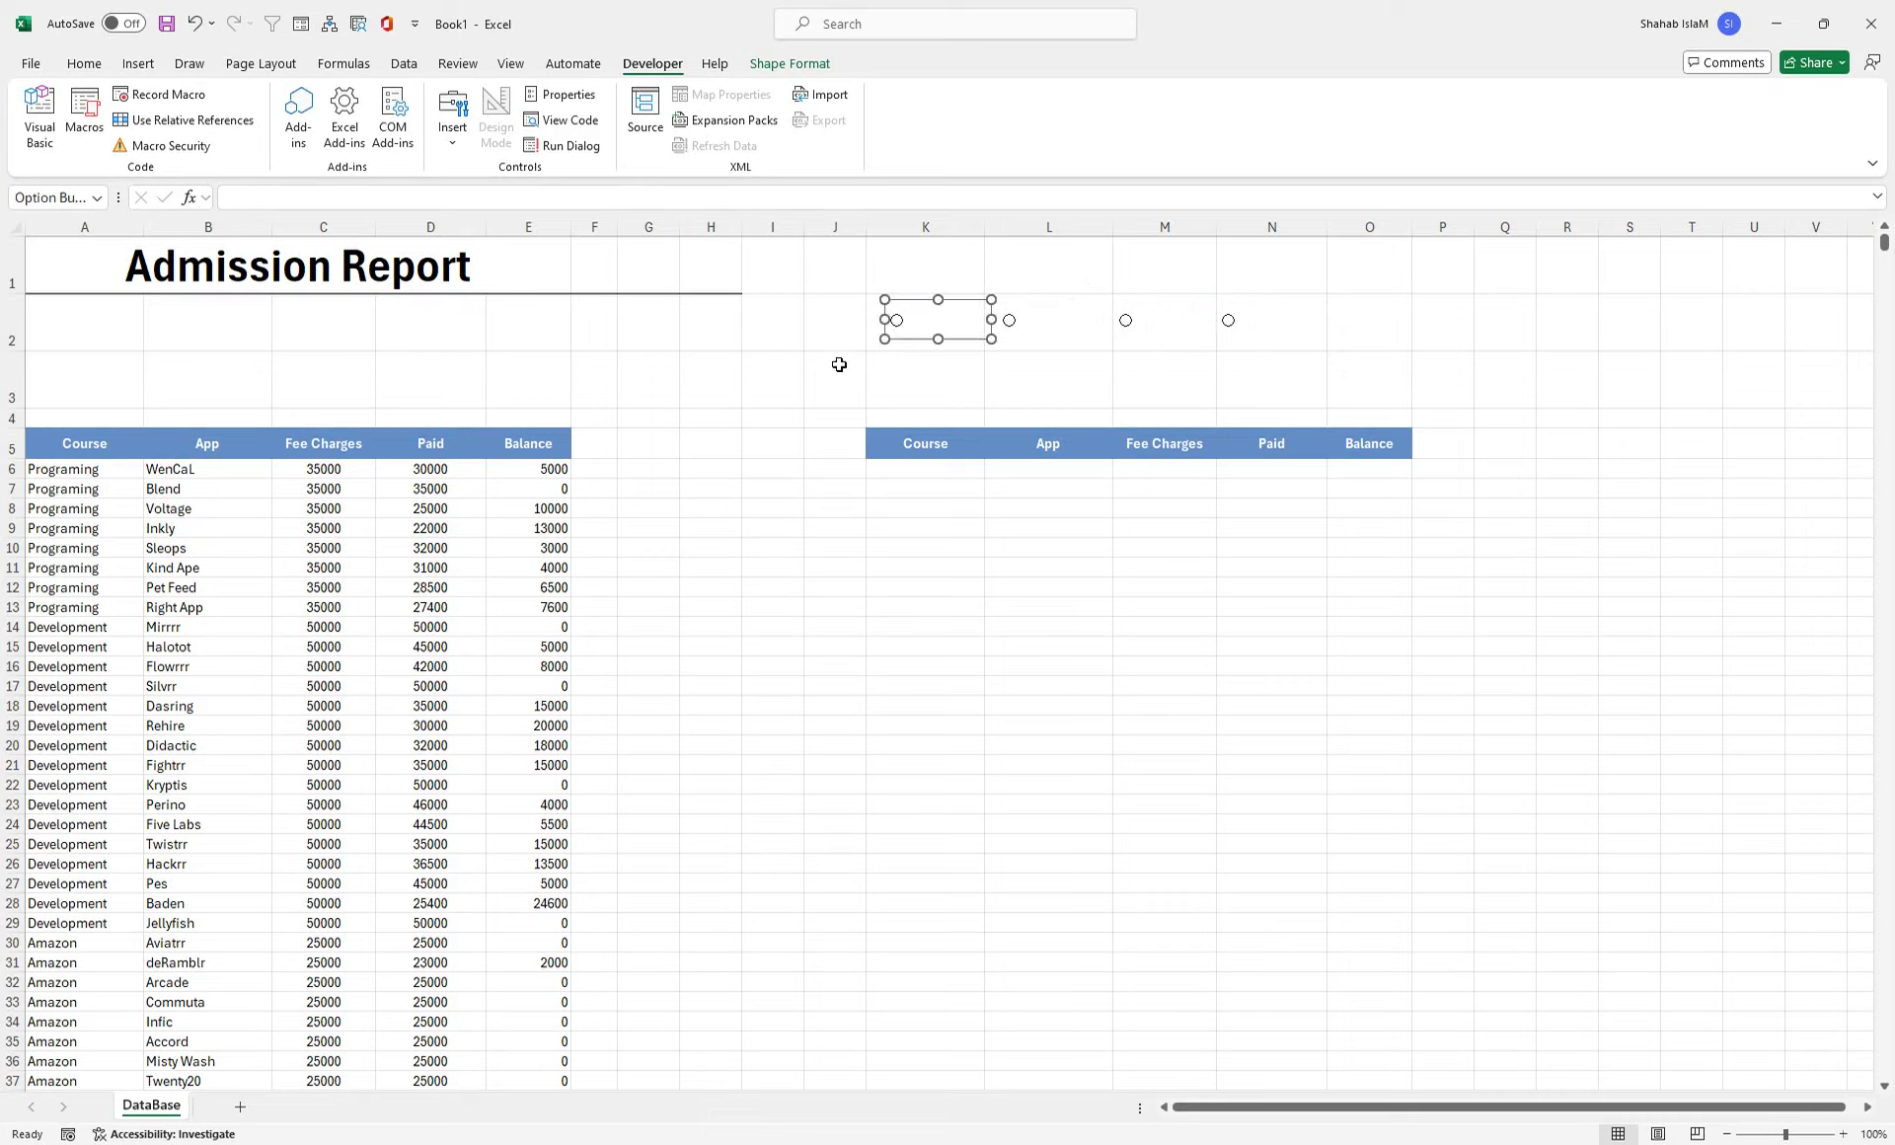
{"action": "key", "text": "Left"}
{"action": "key", "text": "Left"}
{"action": "key", "text": "Left"}
{"action": "key", "text": "Left"}
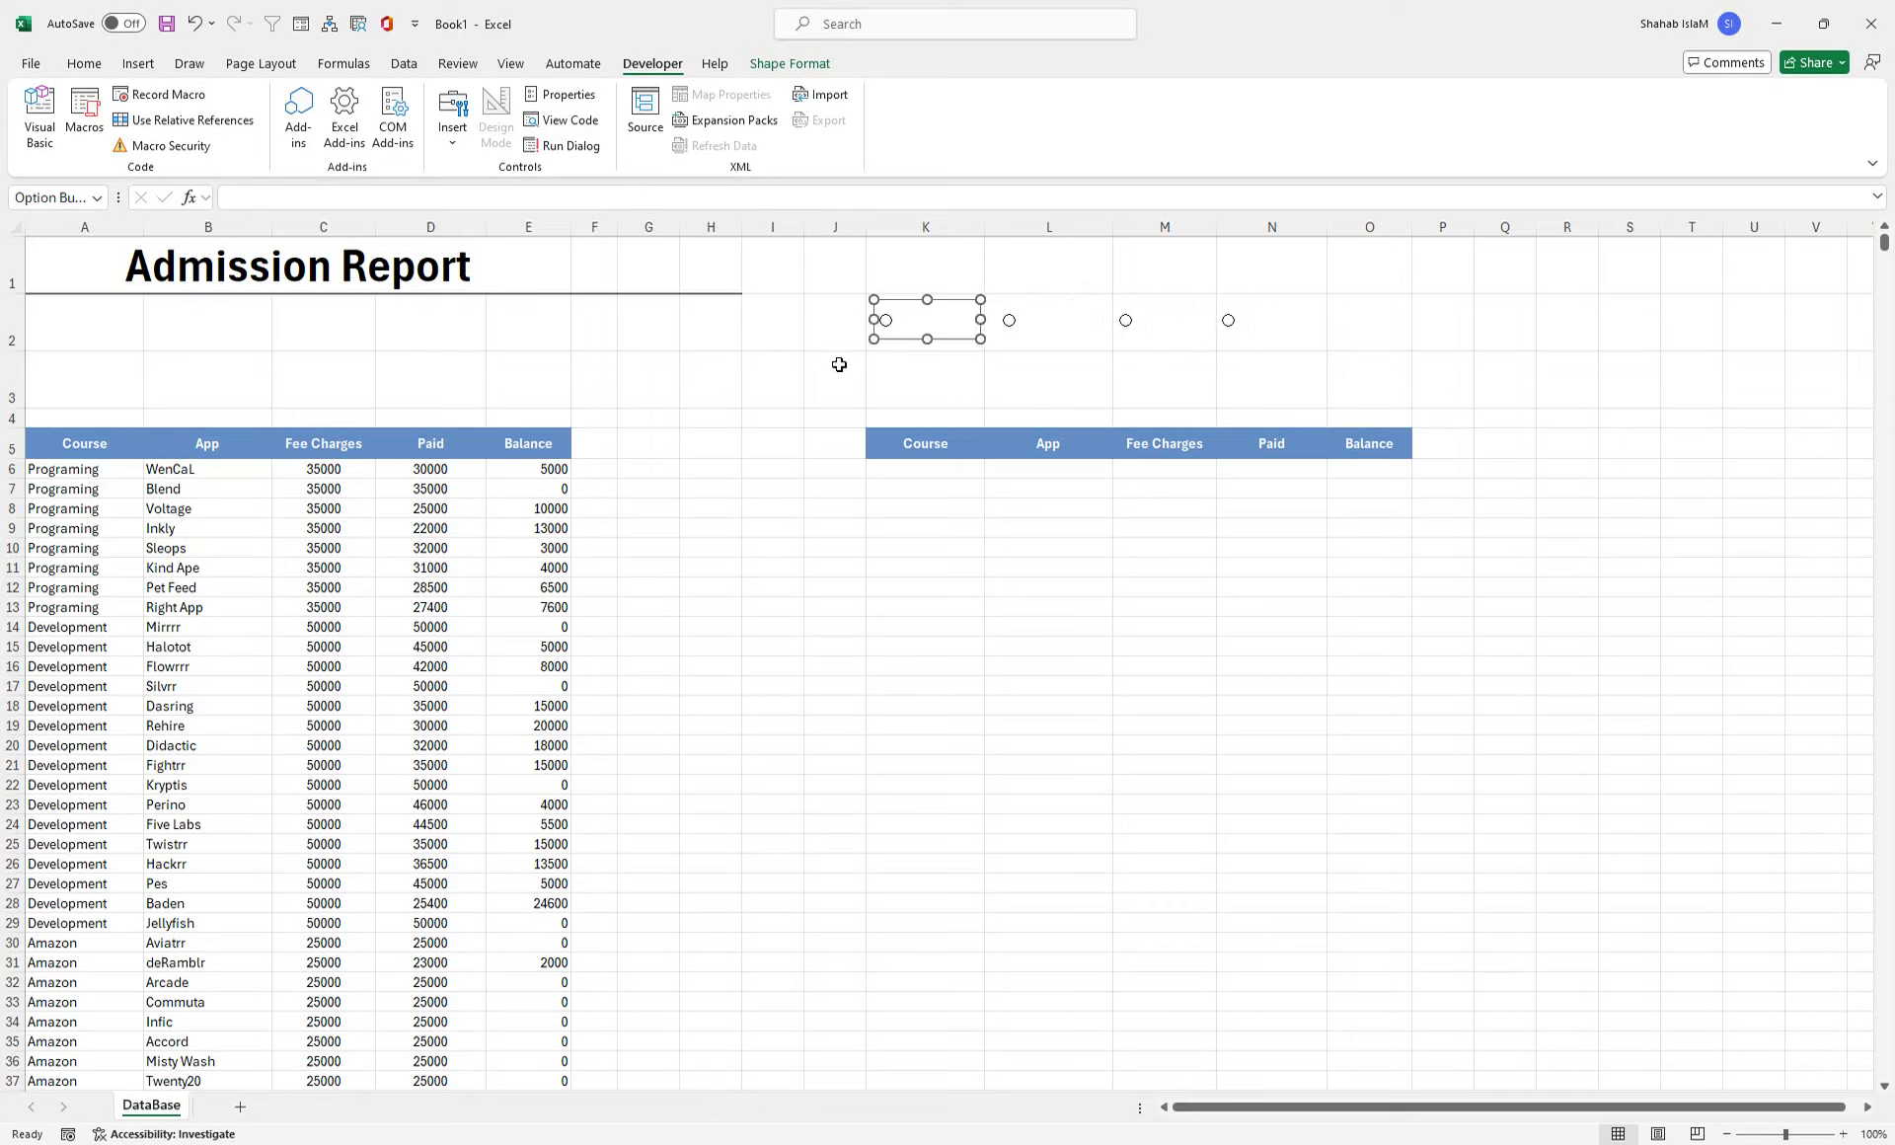
{"action": "key", "text": "Left"}
- Nudge the second option button left so the buttons align along row 2
{"action": "right_click", "coordinate": [1044, 335]}
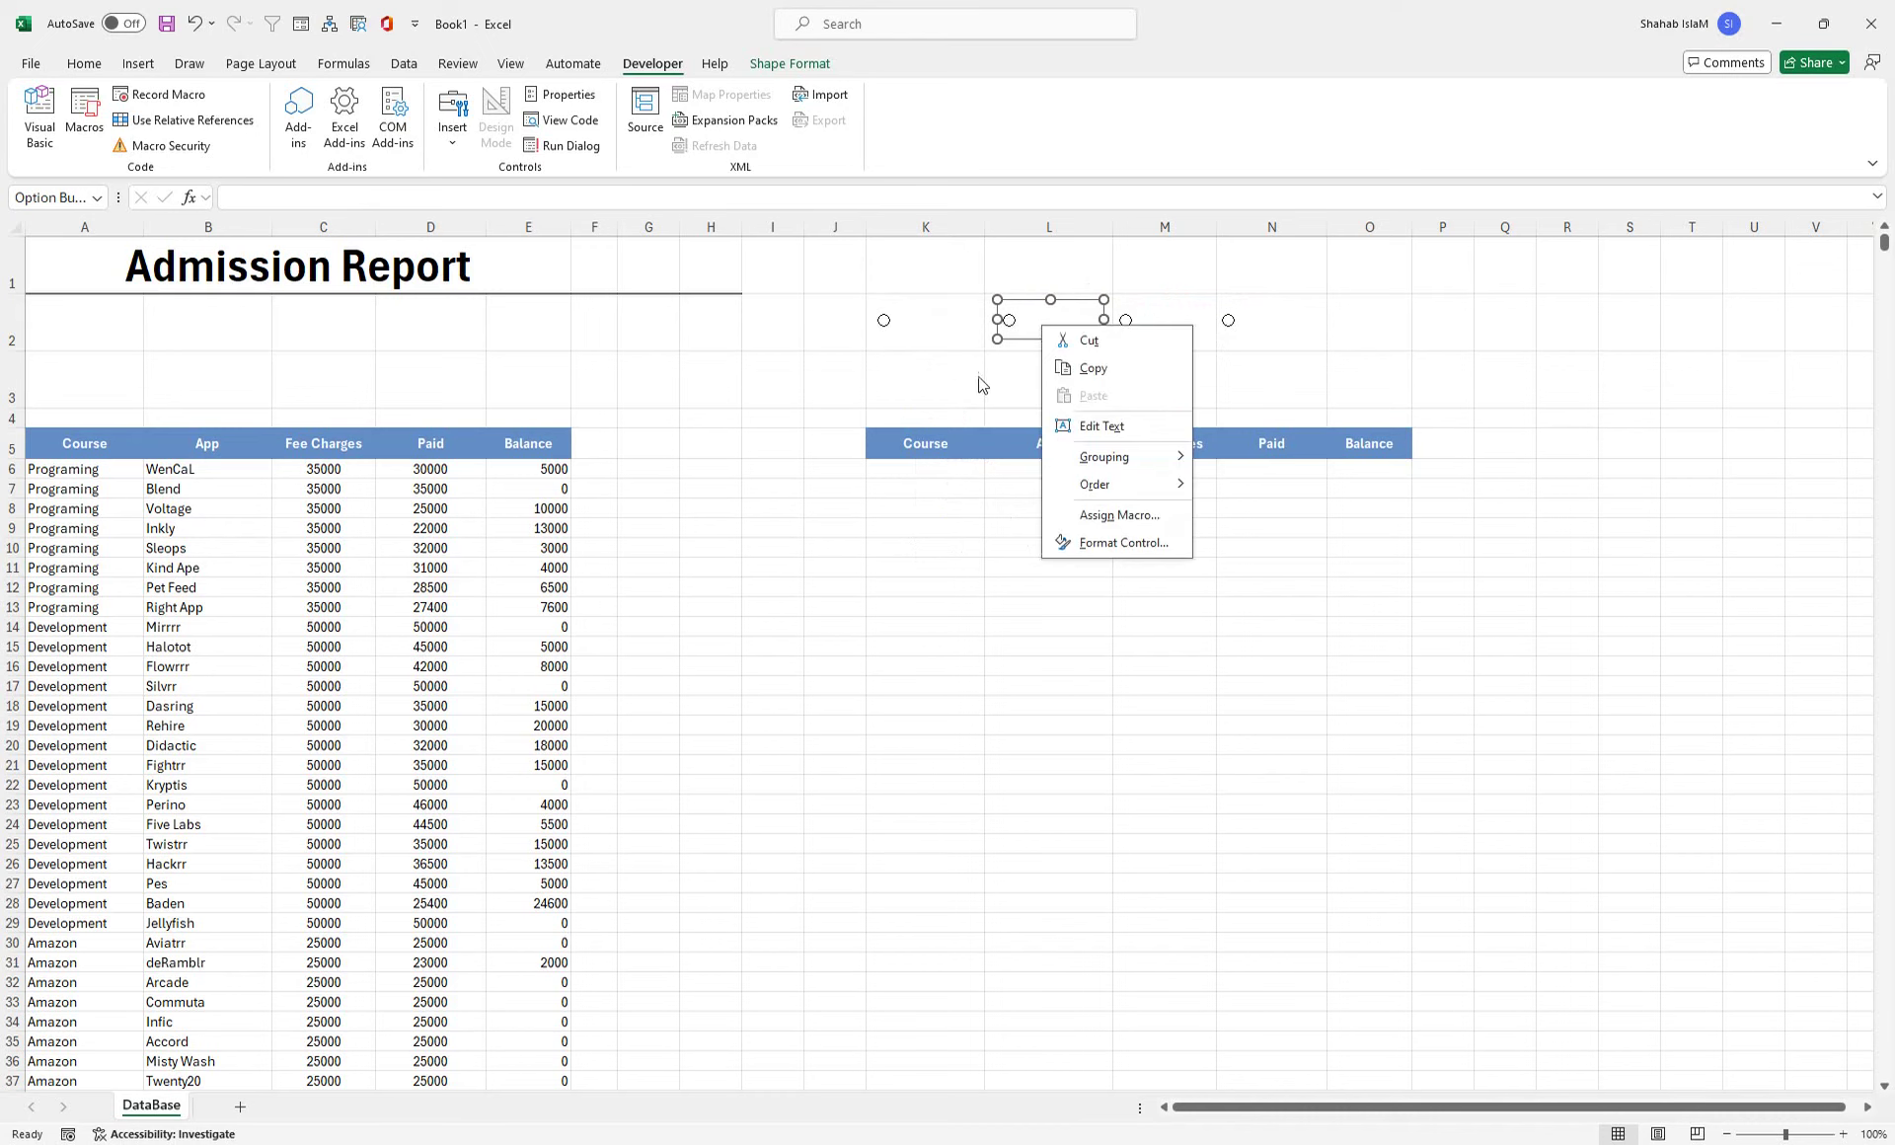
{"action": "right_click", "coordinate": [984, 385]}
{"action": "right_click", "coordinate": [995, 297]}
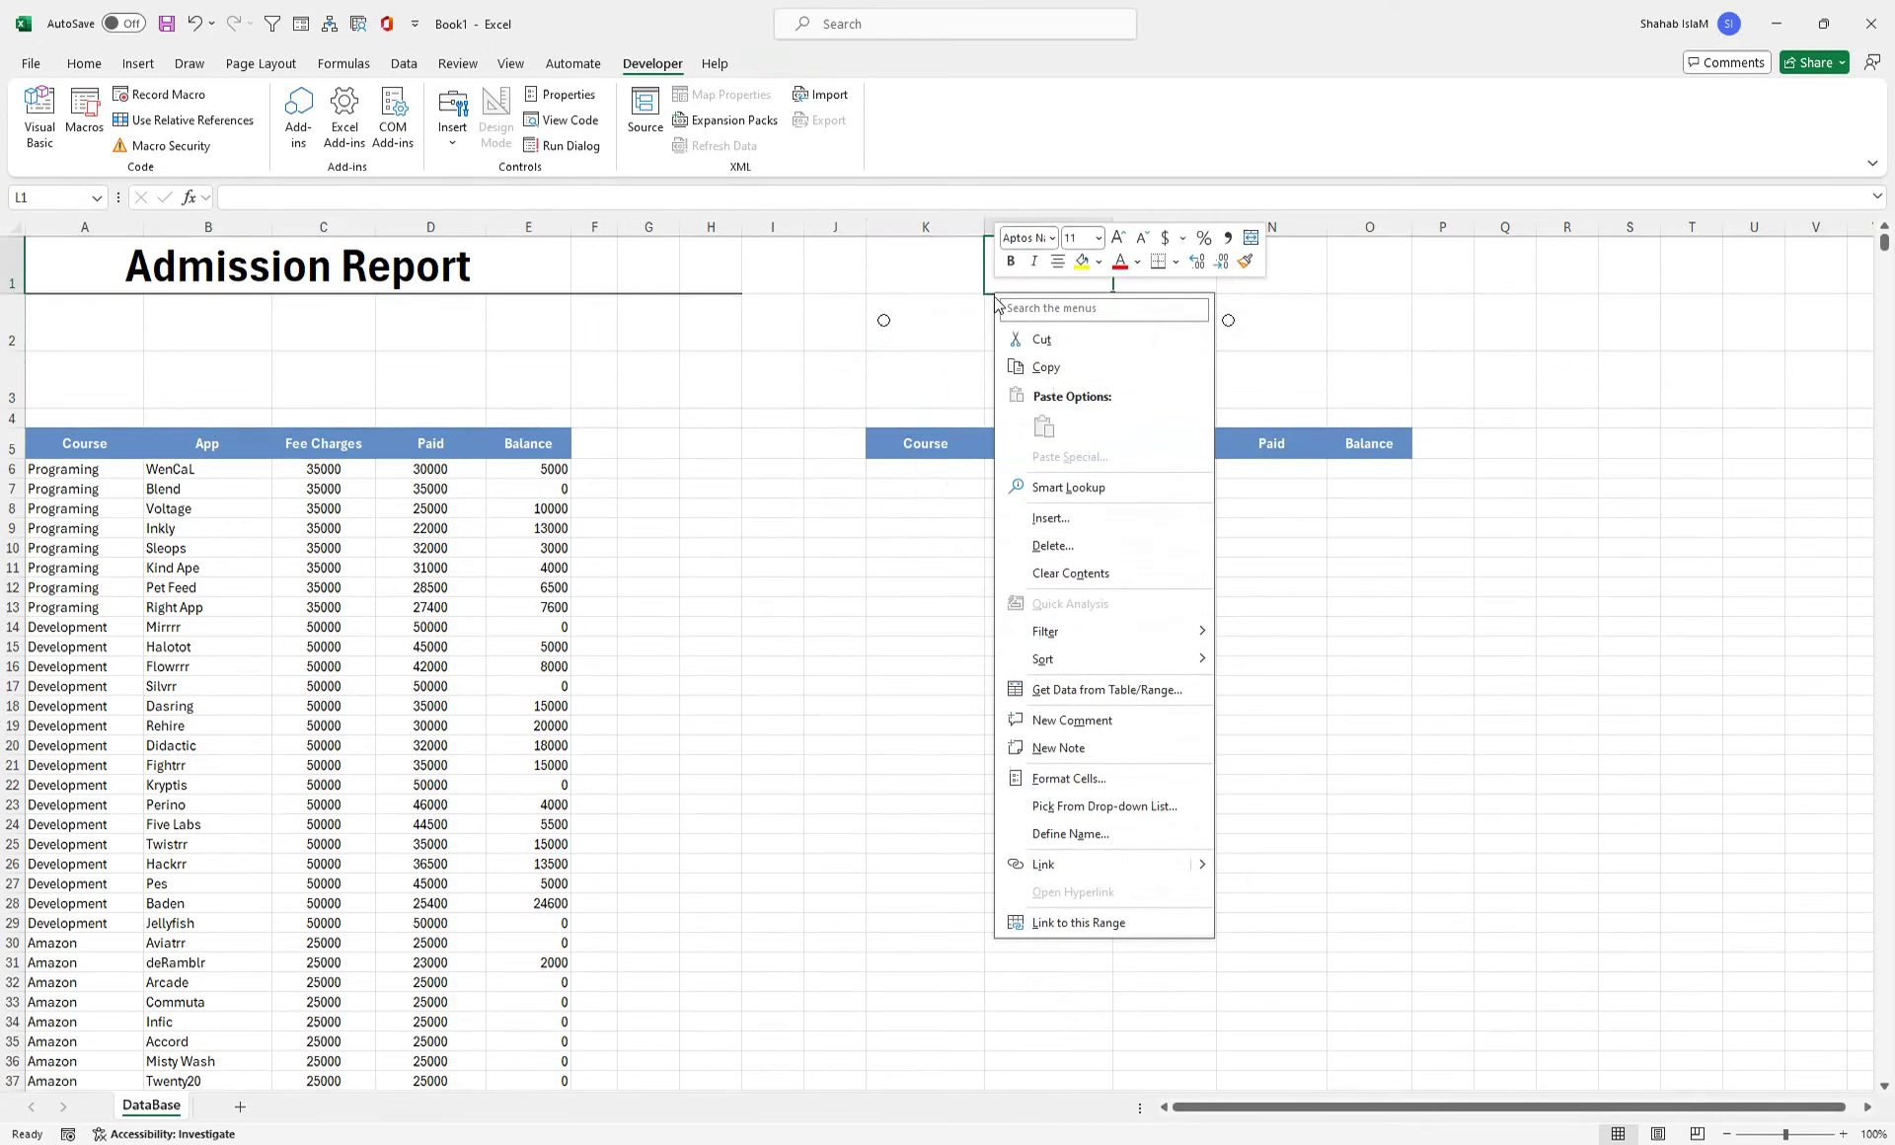
{"action": "left_click", "coordinate": [992, 326]}
{"action": "right_click", "coordinate": [1002, 329]}
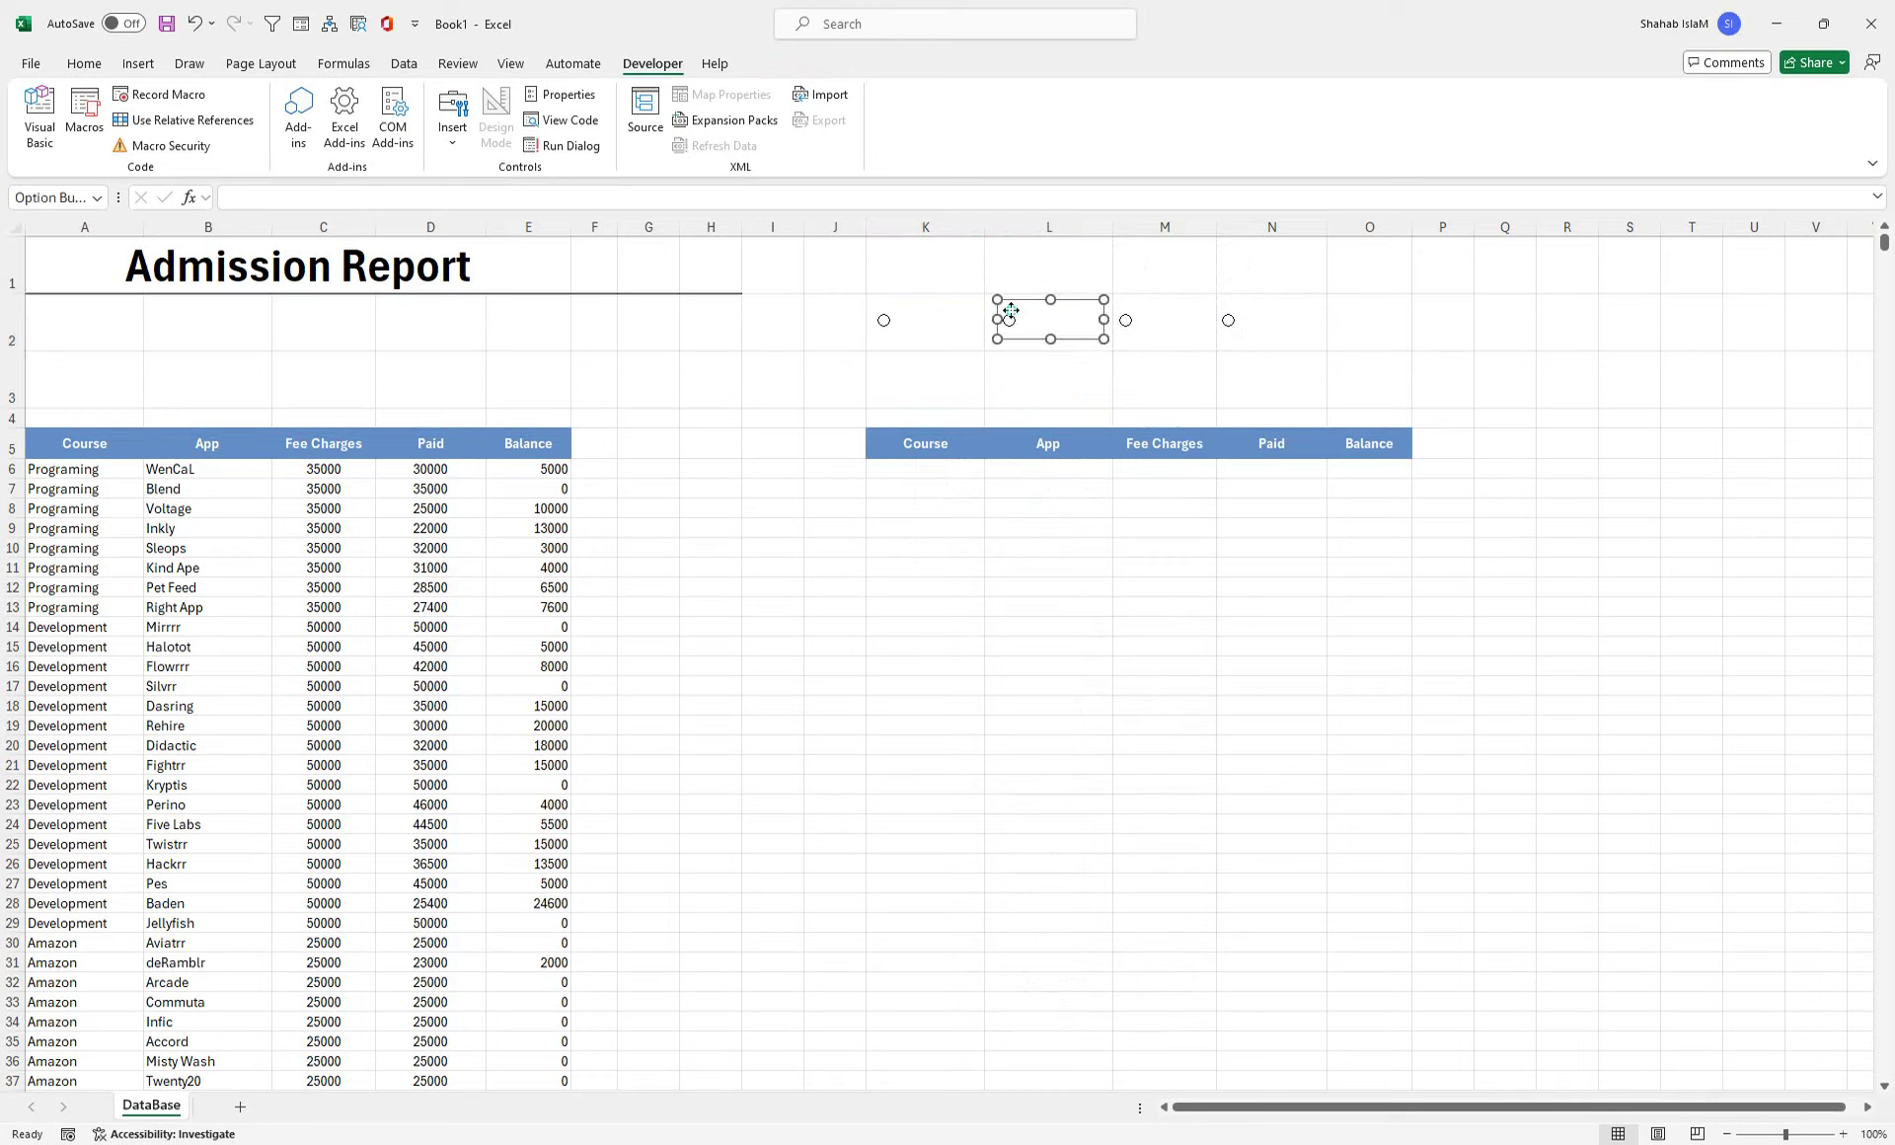
{"action": "left_click", "coordinate": [1002, 332]}
{"action": "key", "text": "Left"}
{"action": "key", "text": "Left"}
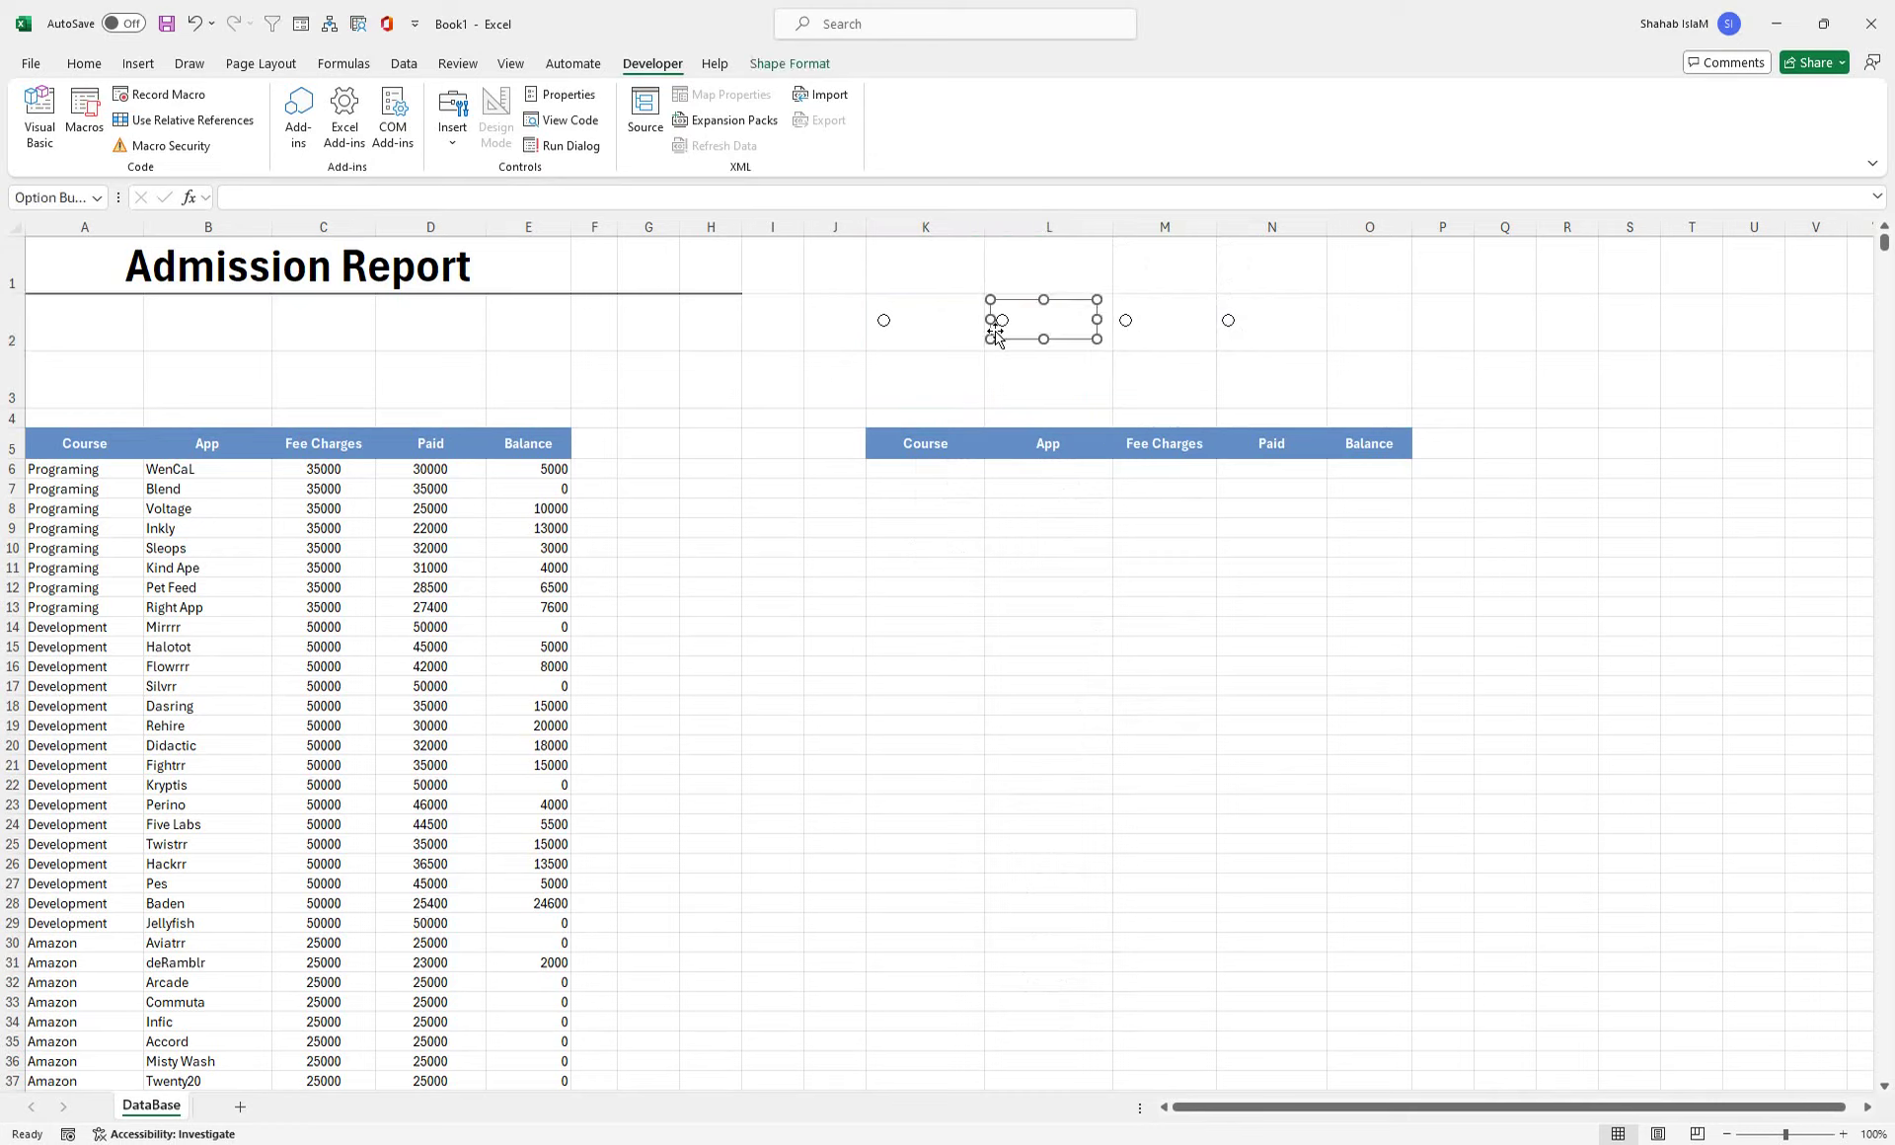
{"action": "left_click", "coordinate": [923, 400]}
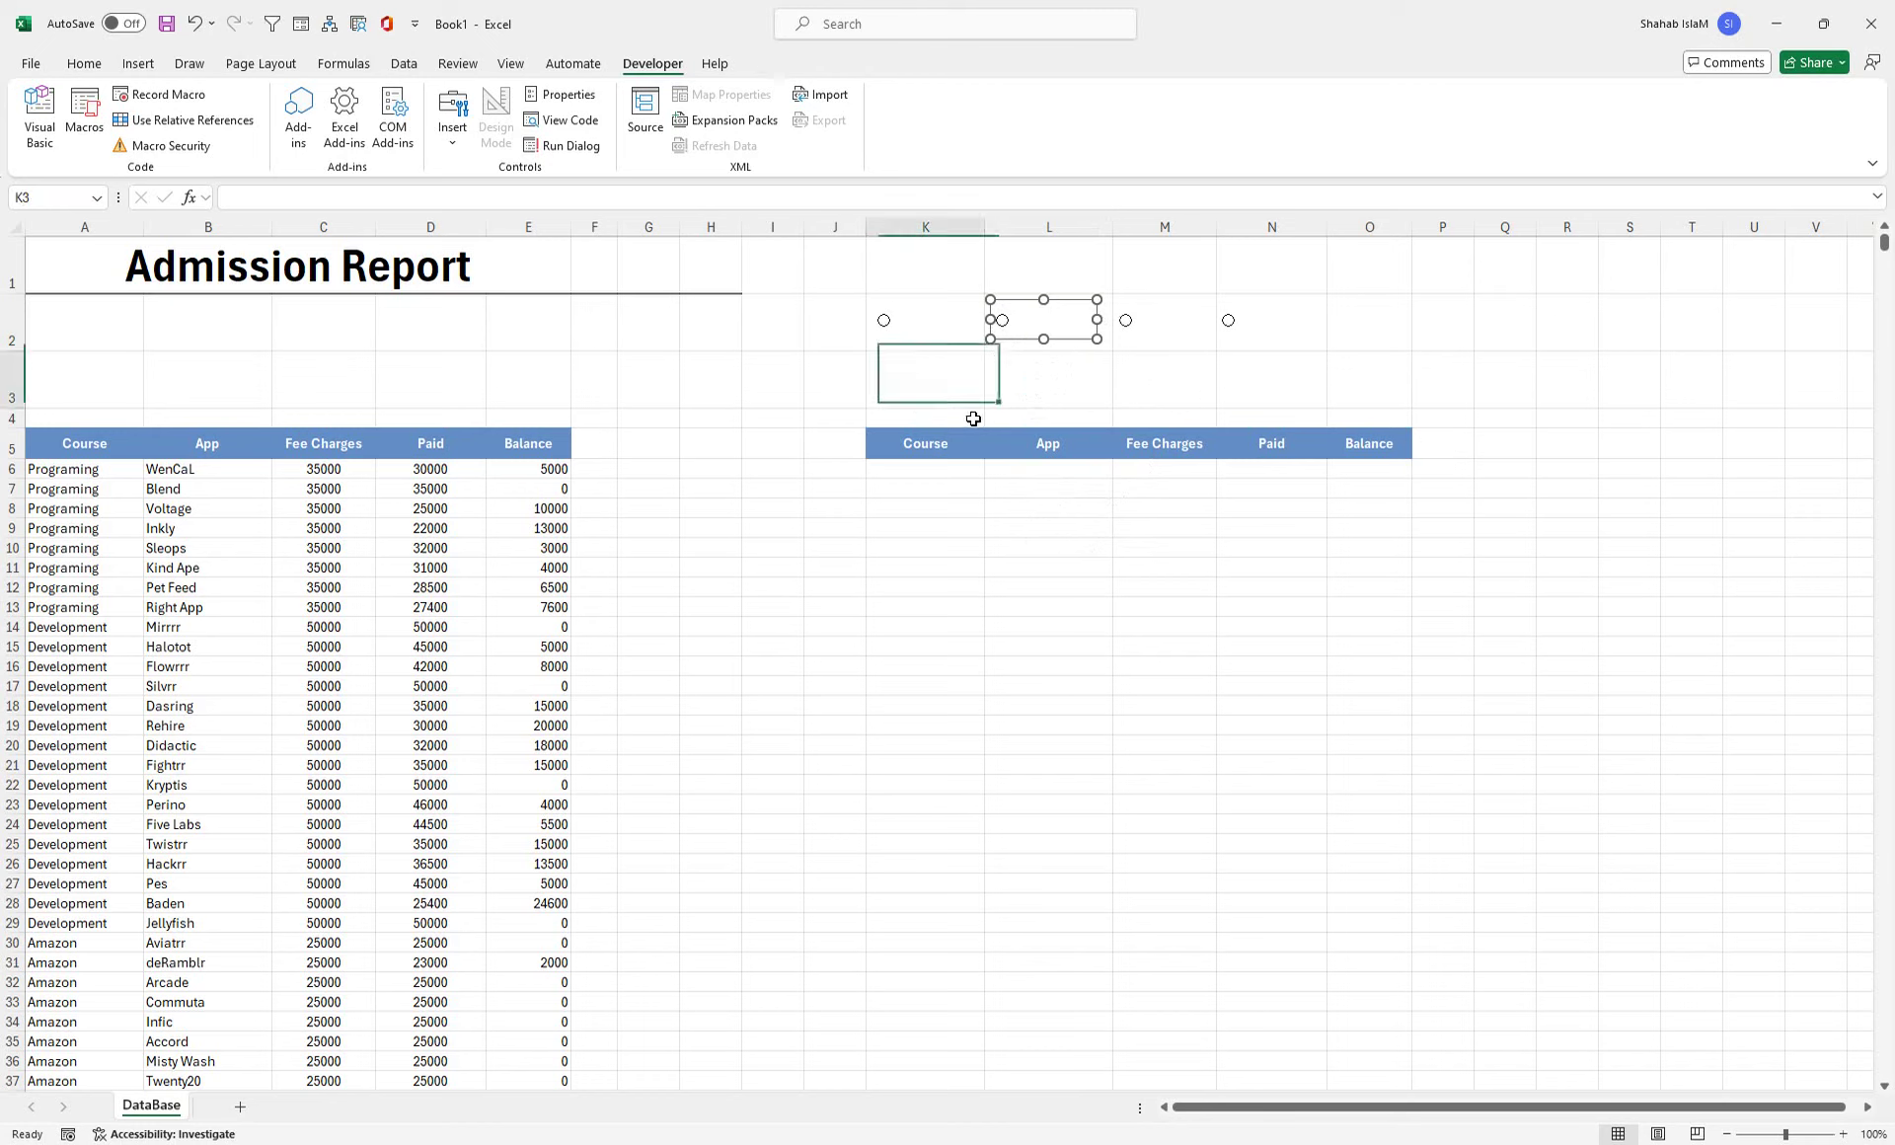
- Set the option buttons' cell link to $H$2 in Format Control
{"action": "right_click", "coordinate": [890, 328]}
{"action": "mouse_move", "coordinate": [953, 456]}
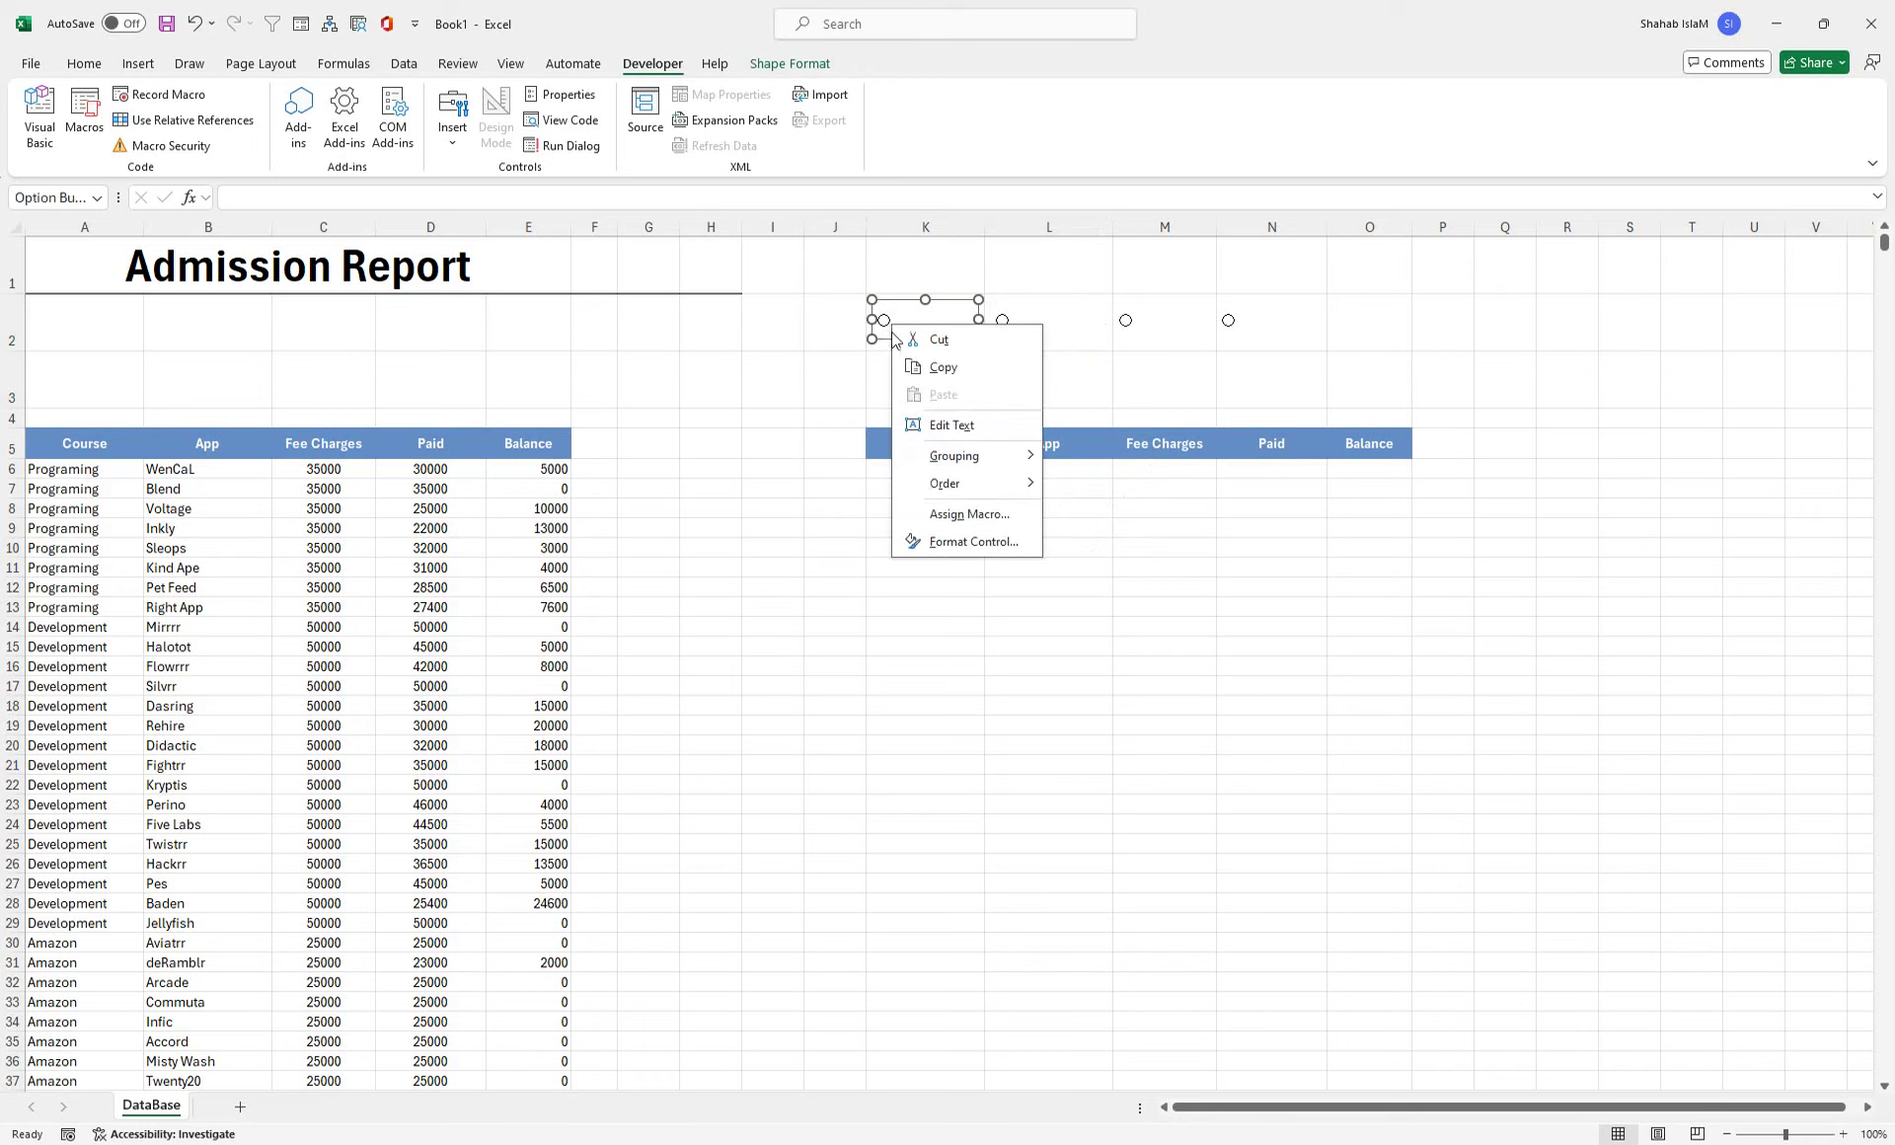
{"action": "left_click", "coordinate": [951, 425]}
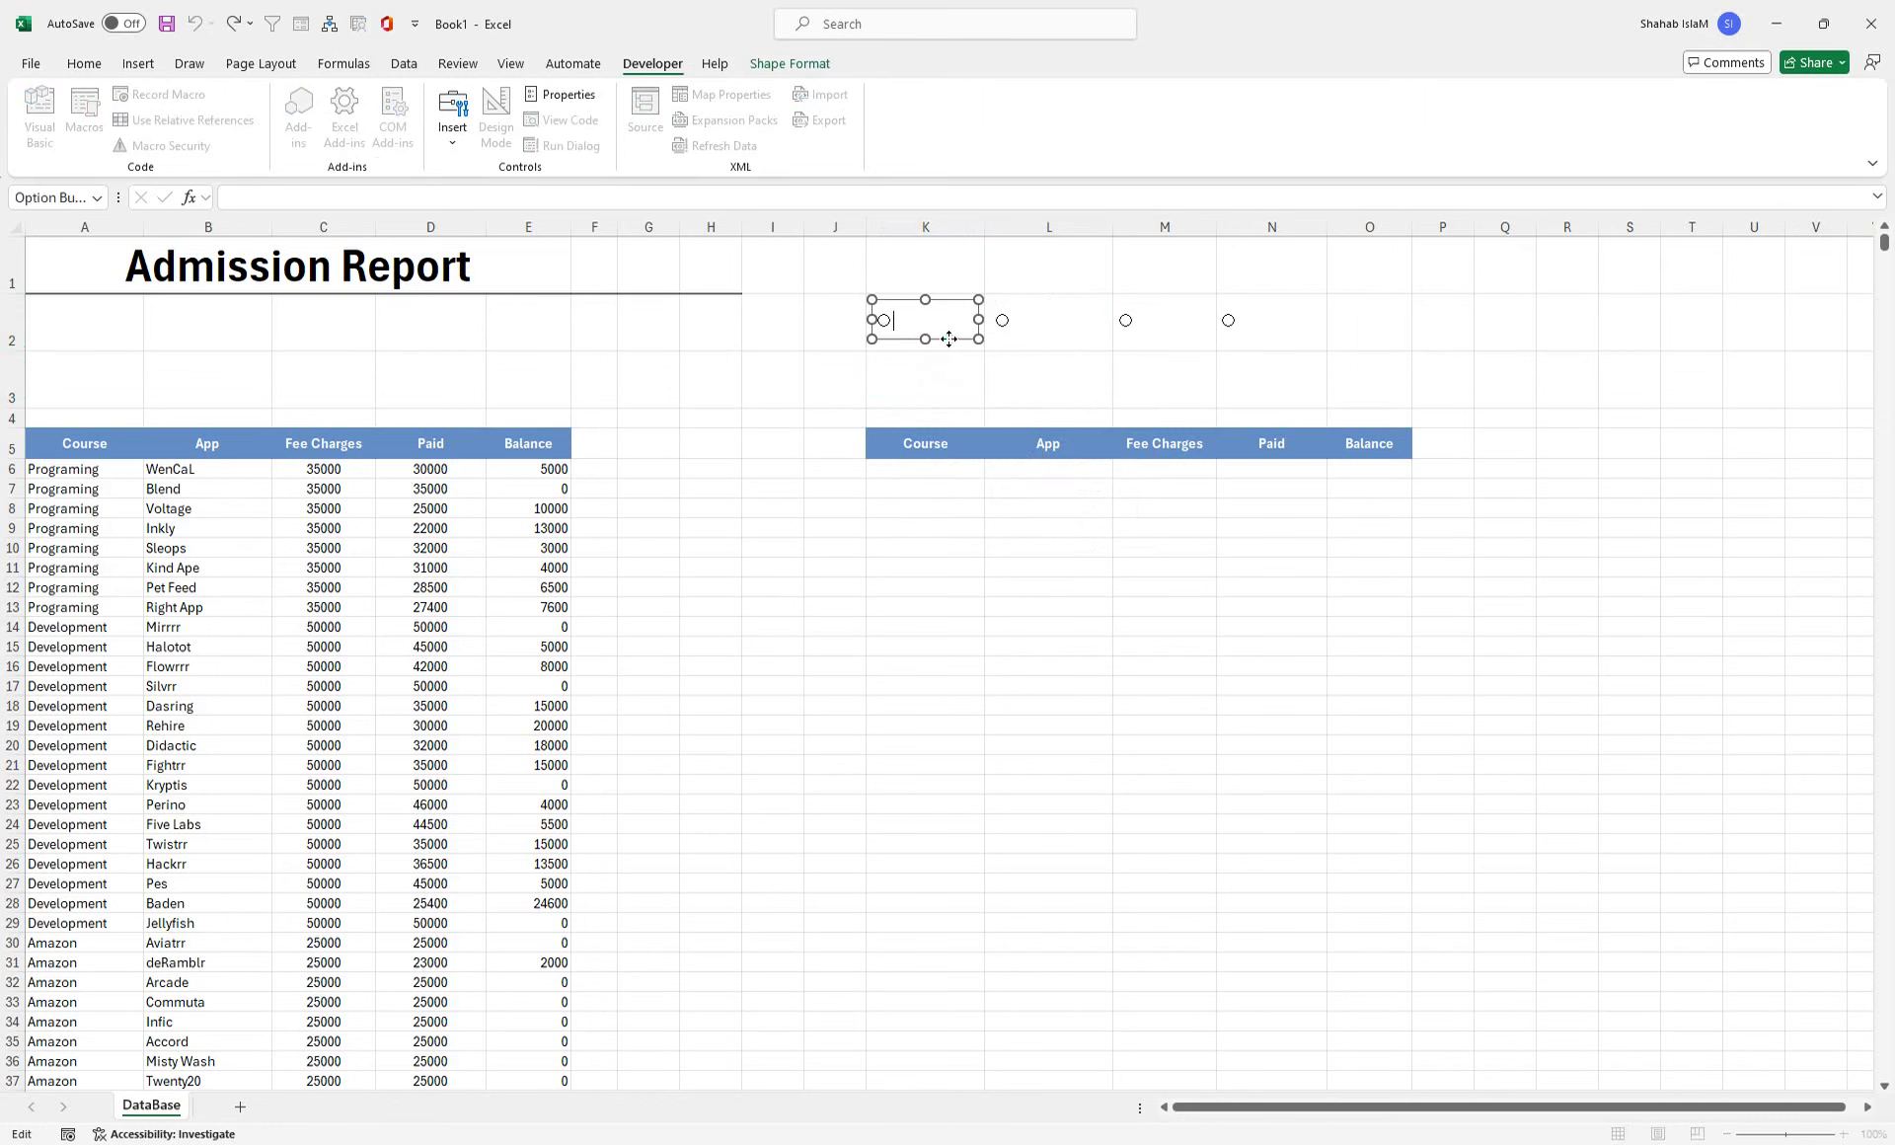
{"action": "right_click", "coordinate": [949, 339]}
{"action": "left_click", "coordinate": [1009, 554]}
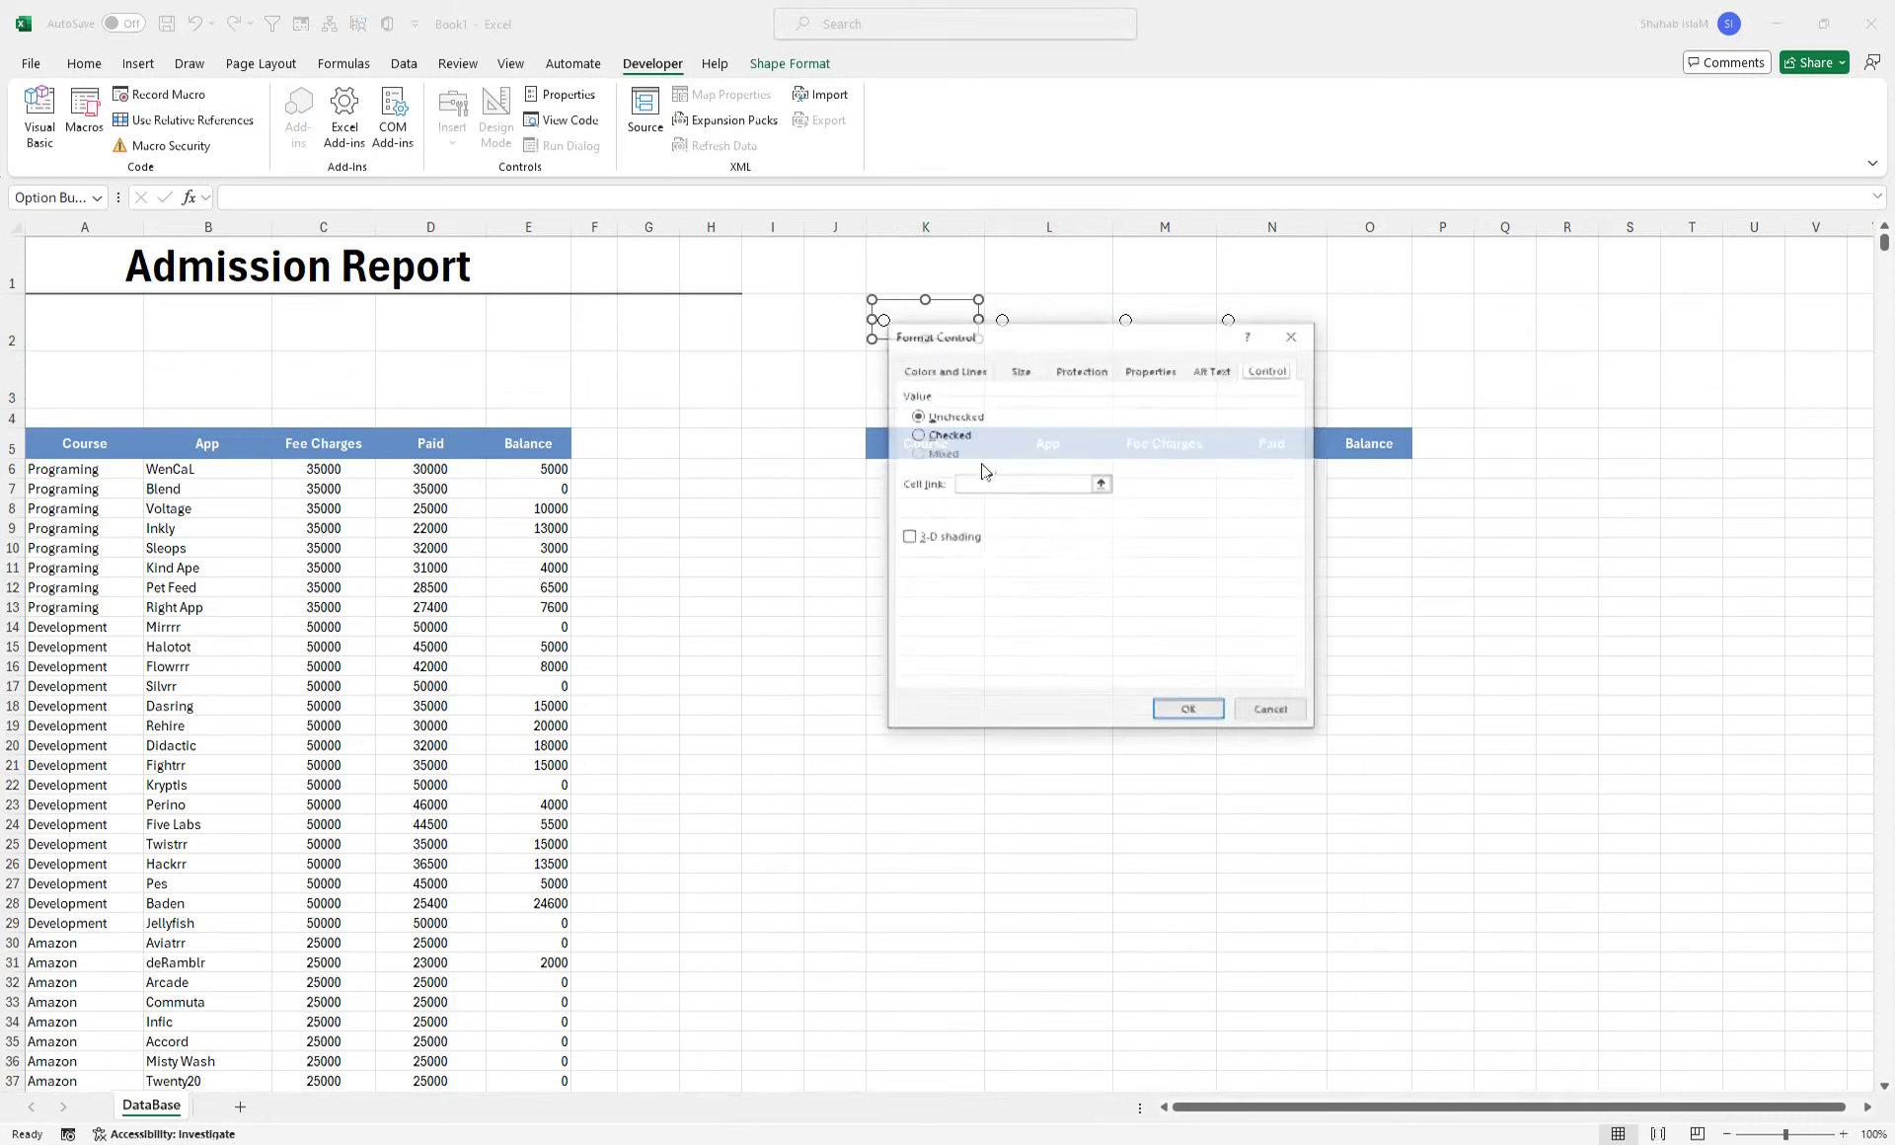
{"action": "left_click", "coordinate": [977, 484]}
{"action": "left_click", "coordinate": [712, 337]}
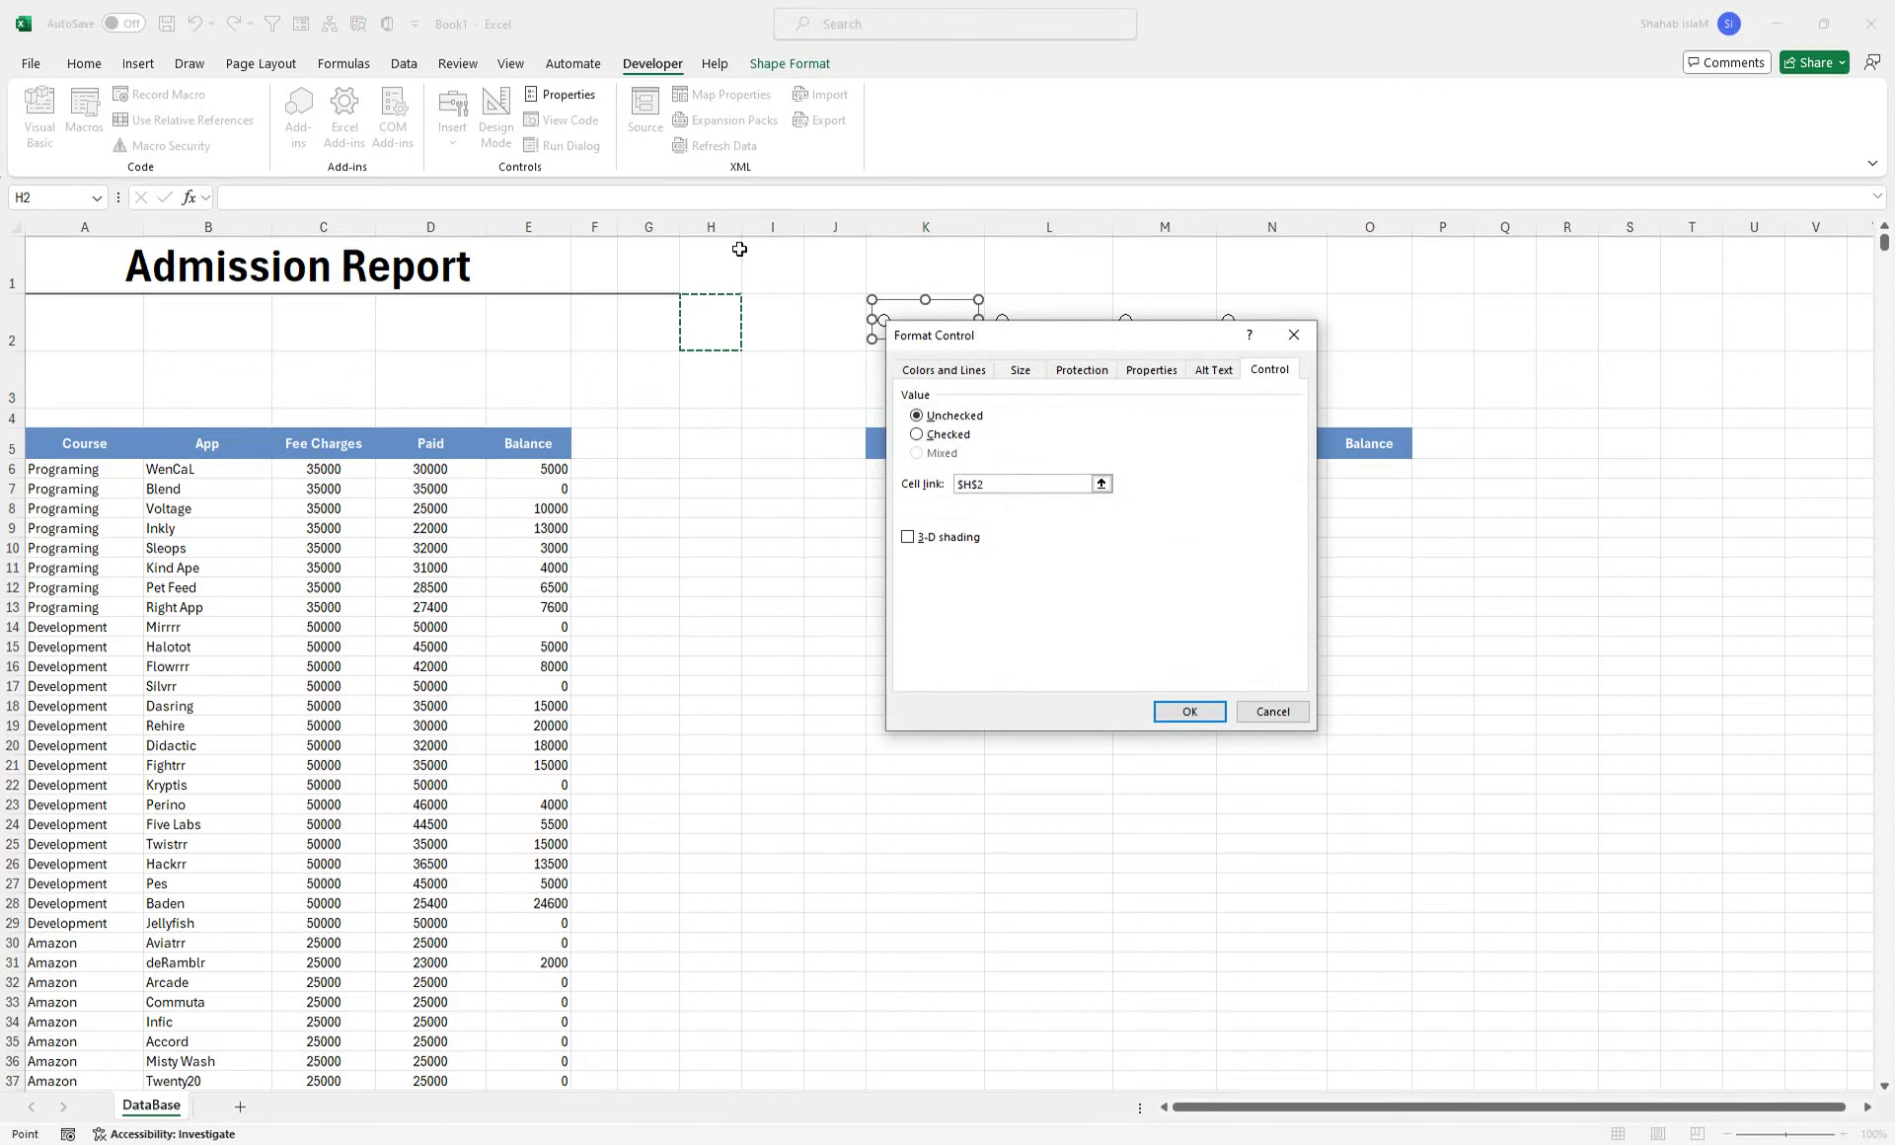
{"action": "left_click", "coordinate": [1189, 710]}
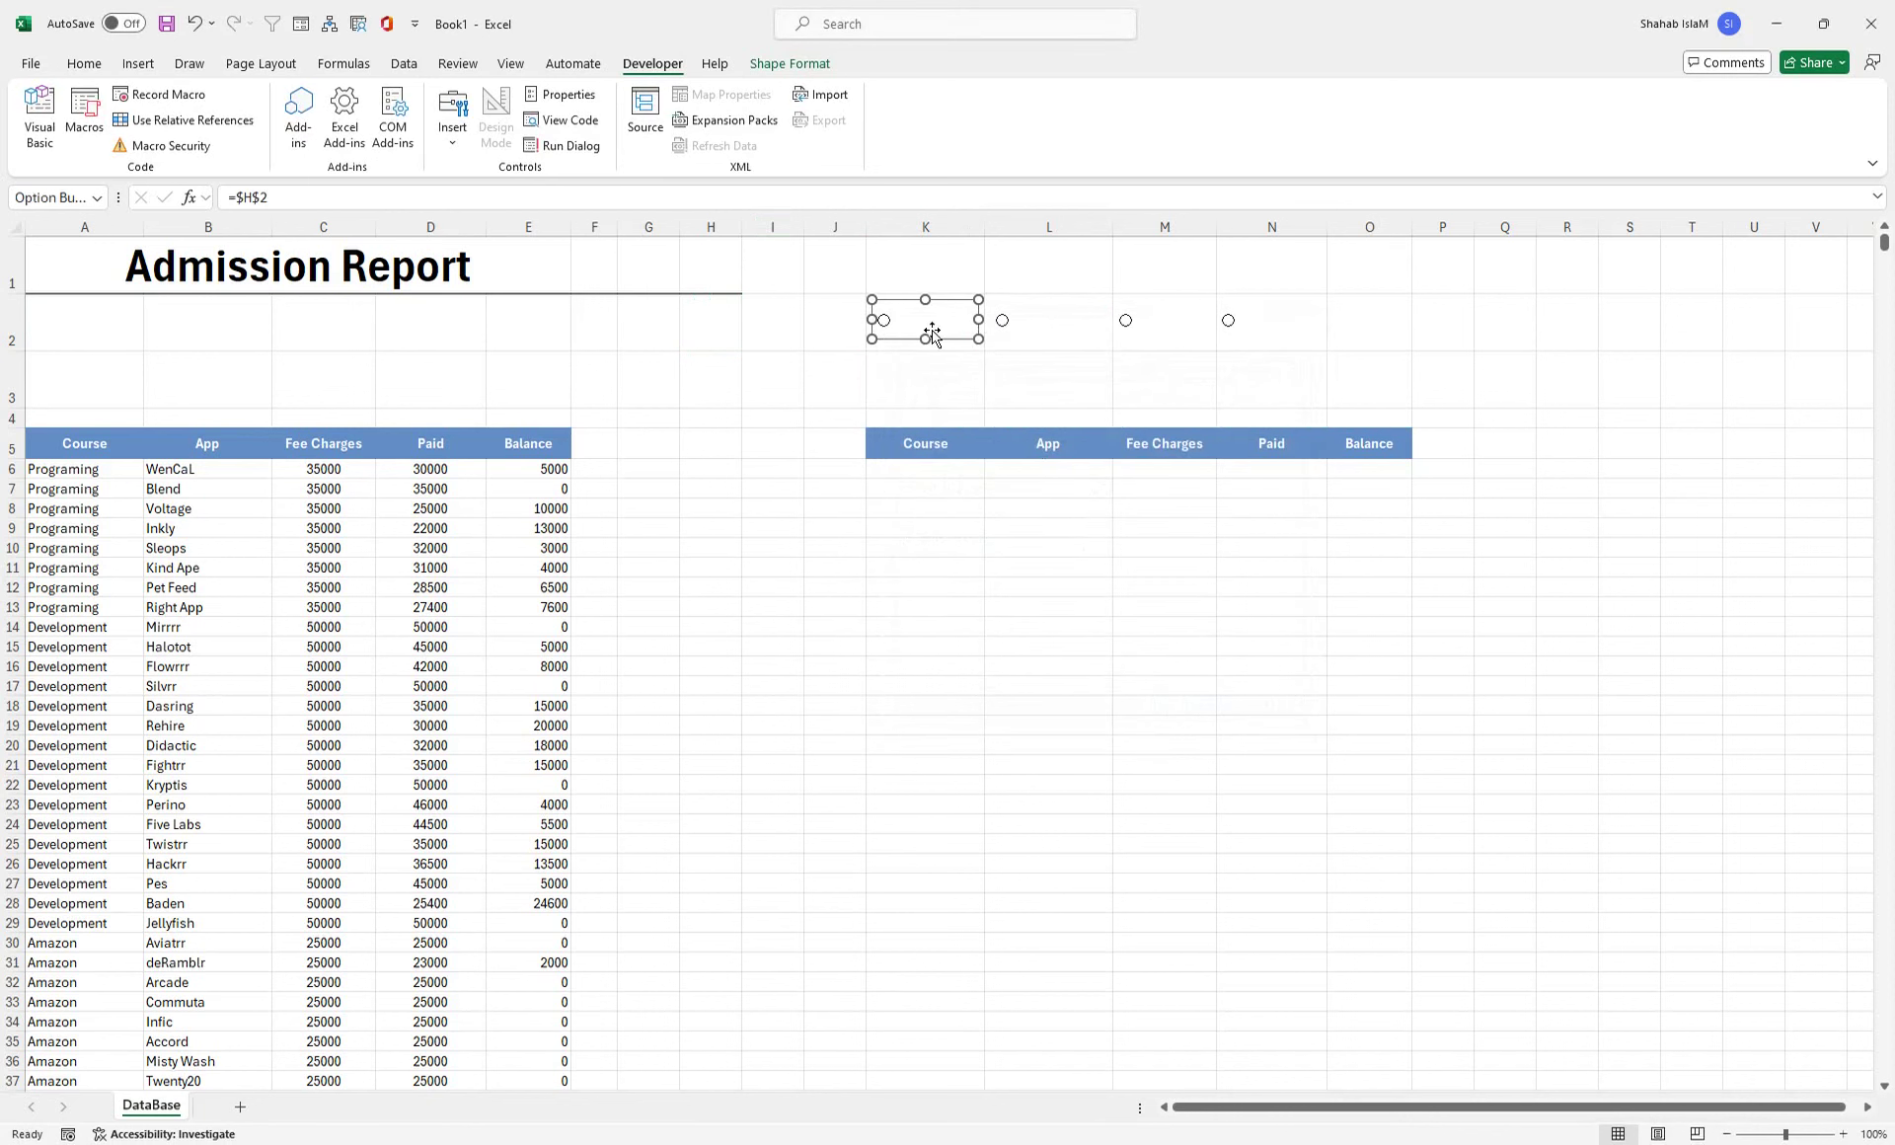
{"action": "left_click", "coordinate": [894, 377]}
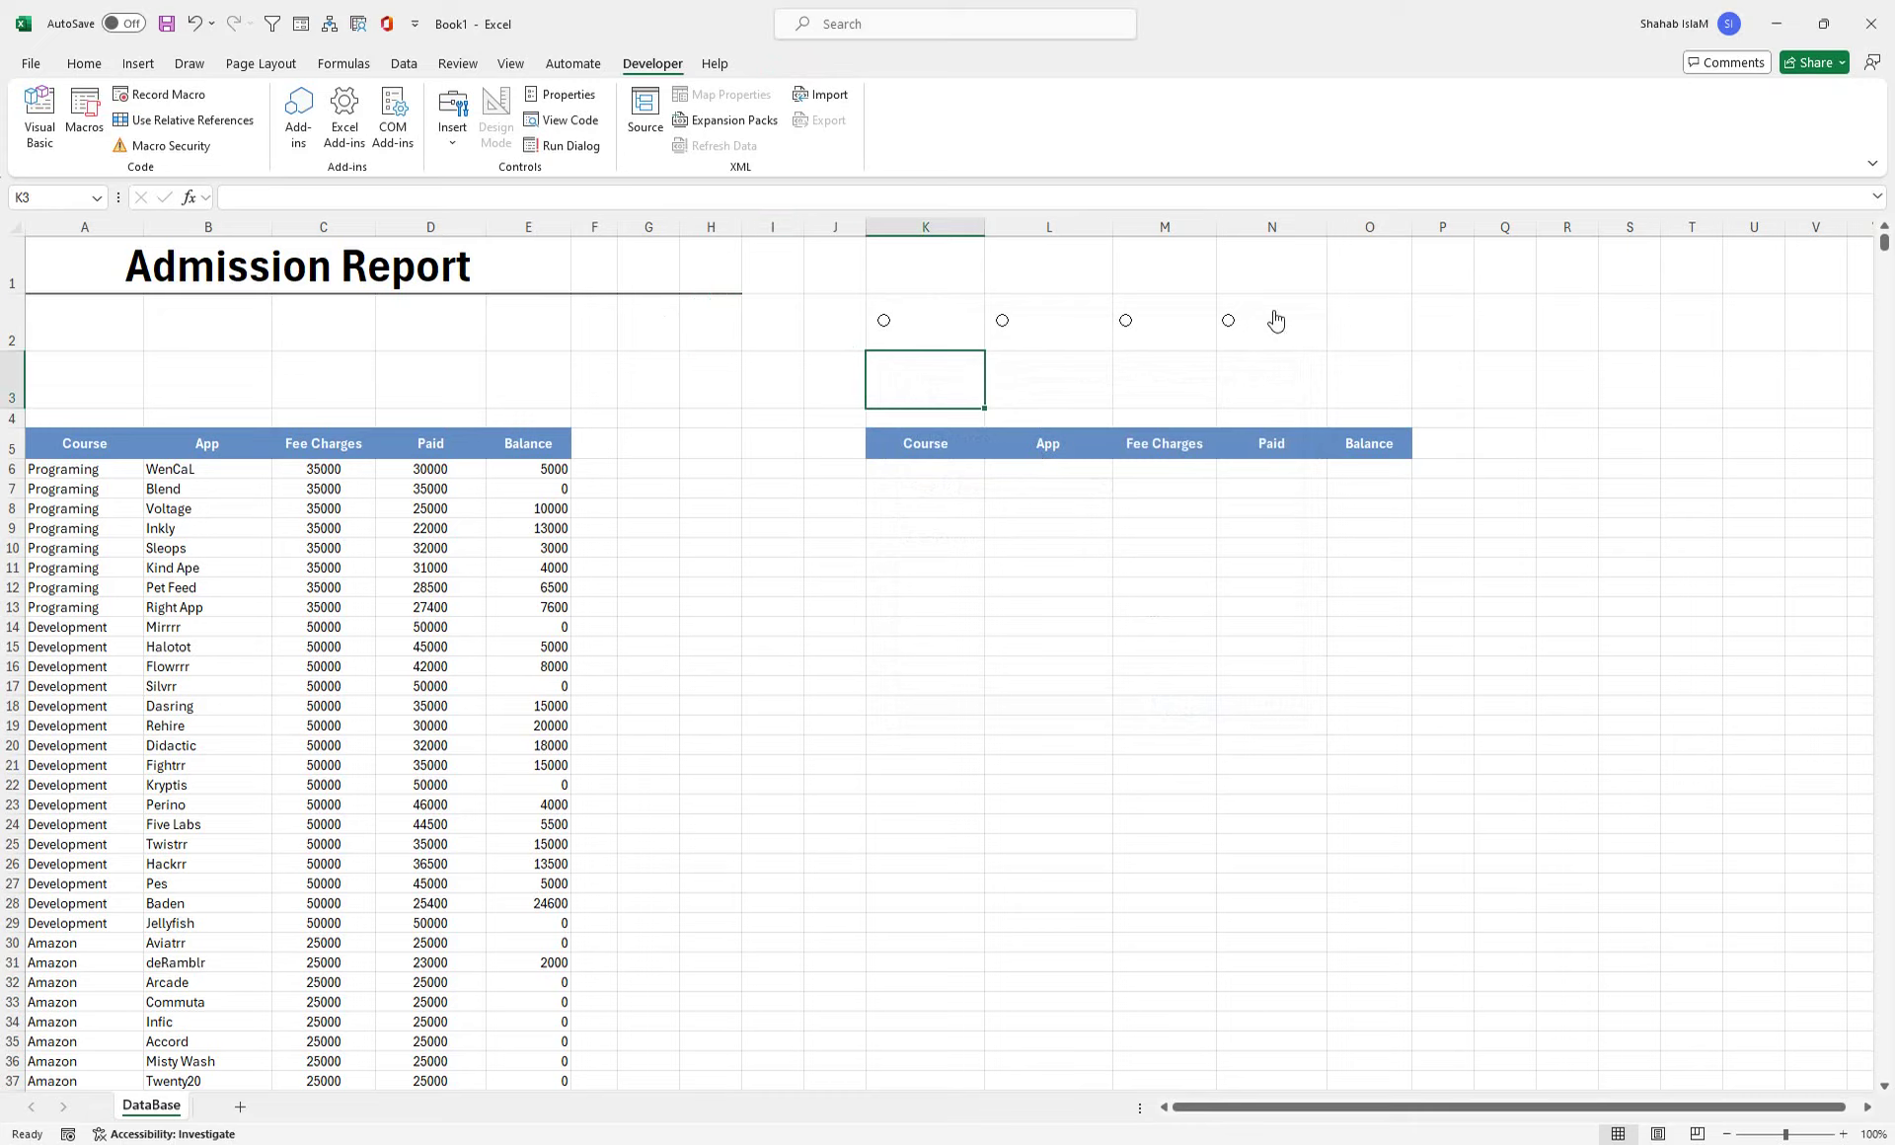
- Test the first three options, then enlarge the font of the linked cell H2
{"action": "left_click", "coordinate": [900, 322]}
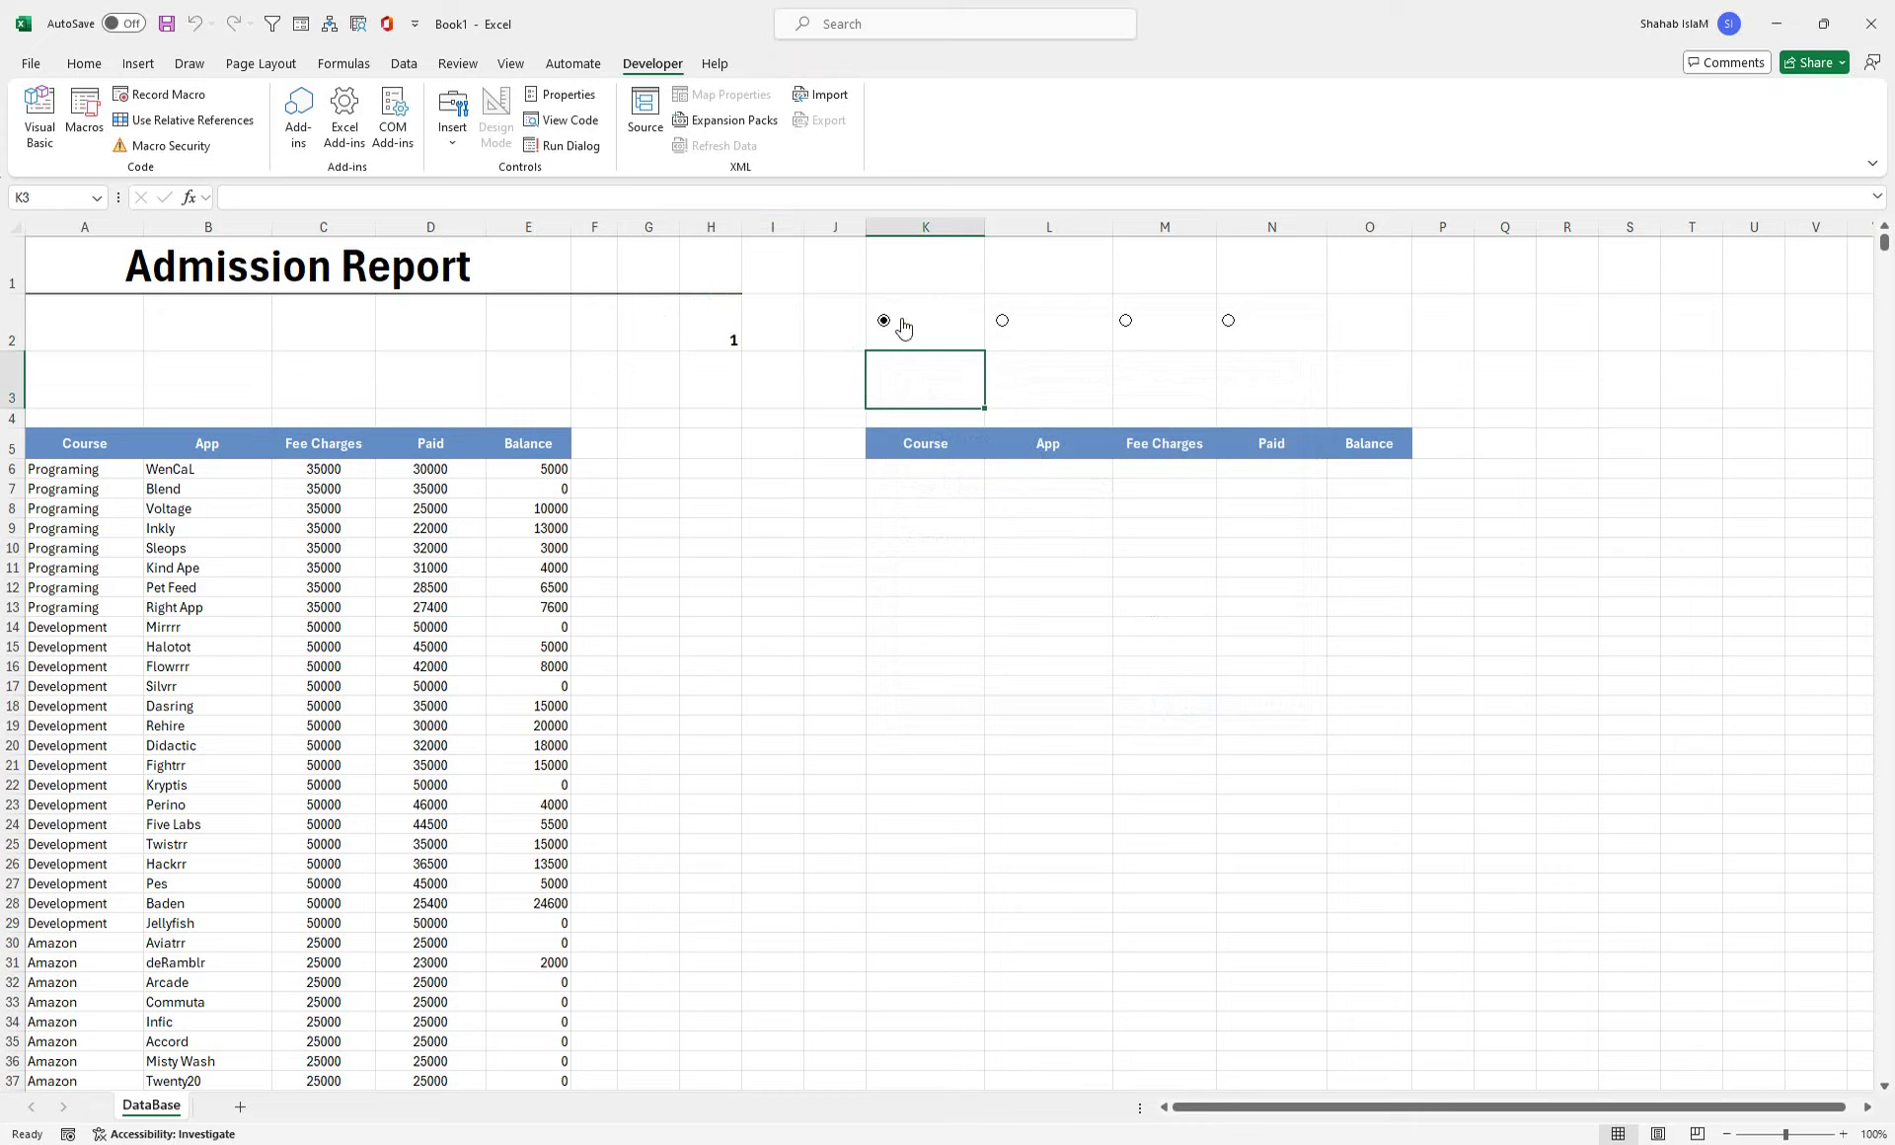
{"action": "left_click", "coordinate": [1000, 326]}
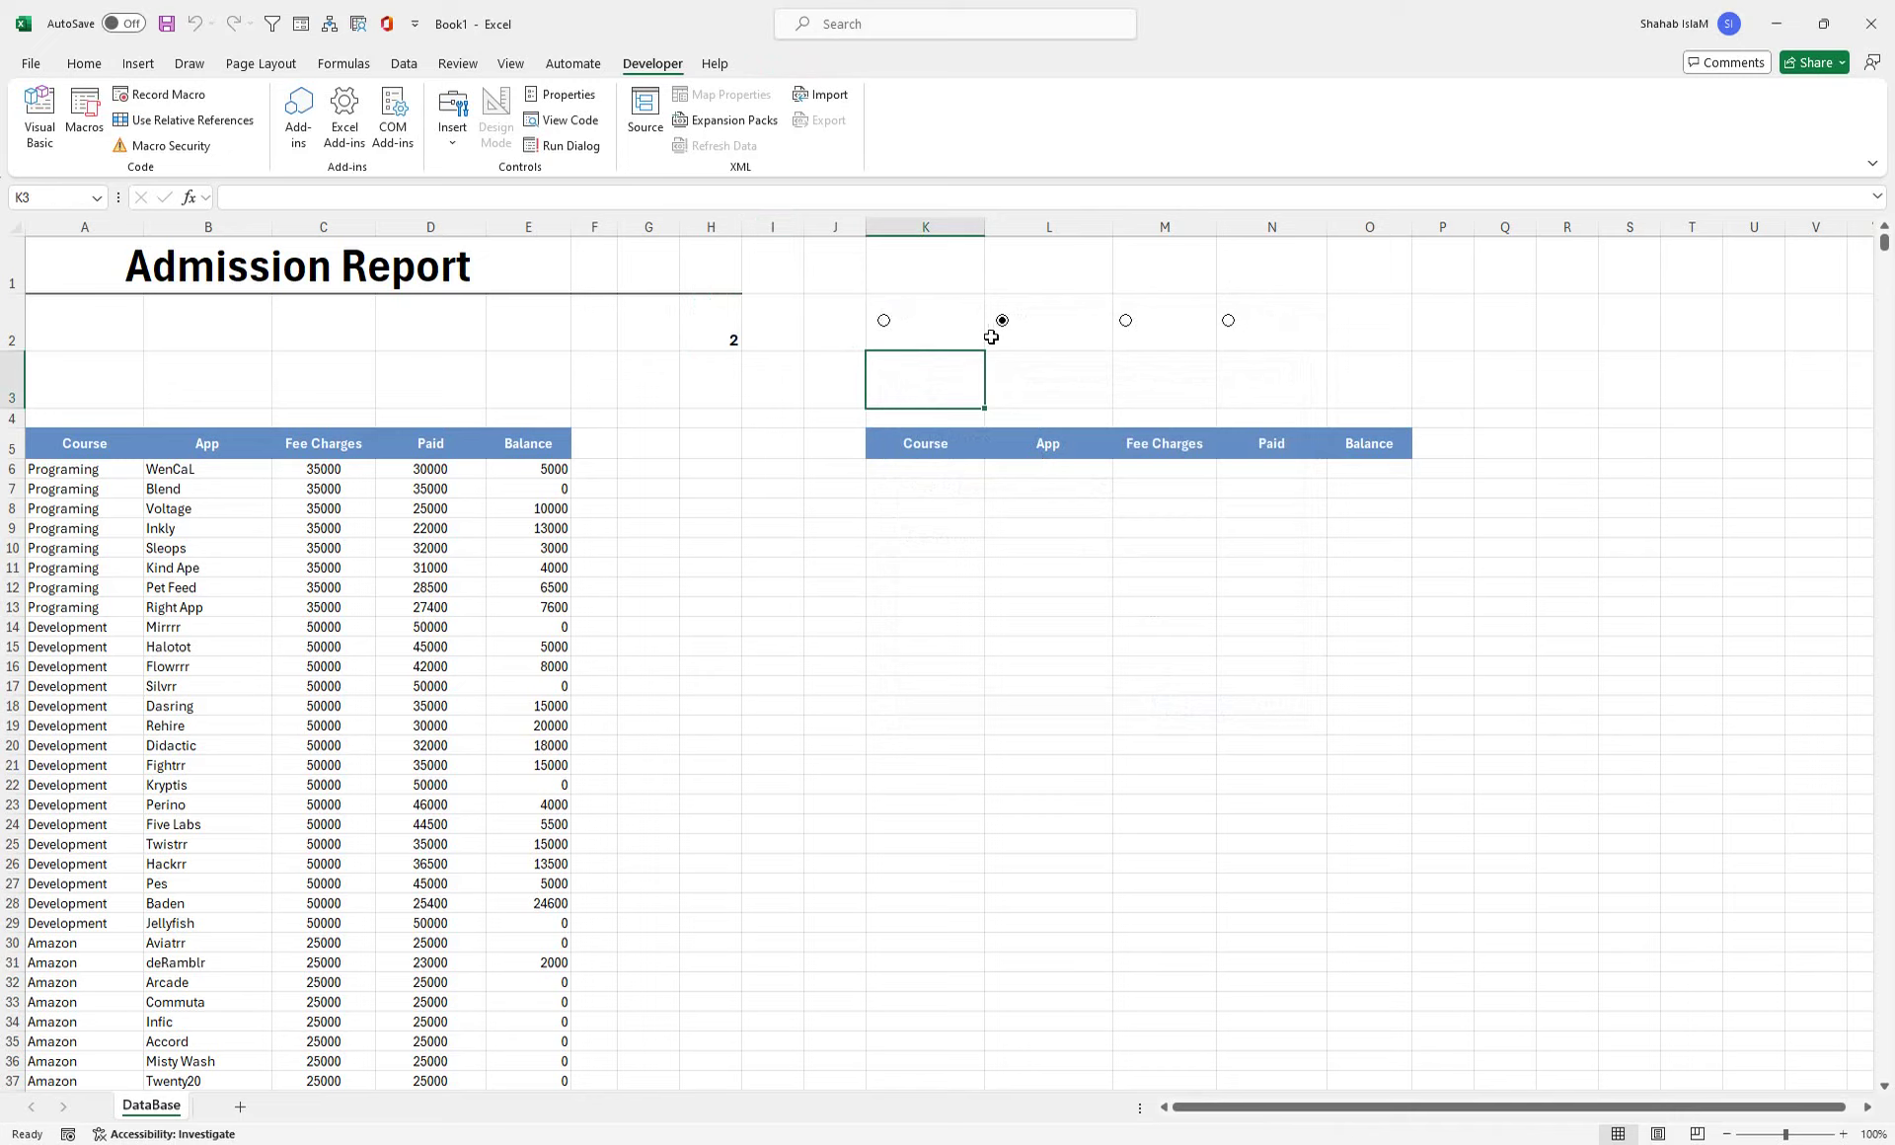
{"action": "left_click", "coordinate": [1123, 340]}
{"action": "left_click", "coordinate": [707, 342]}
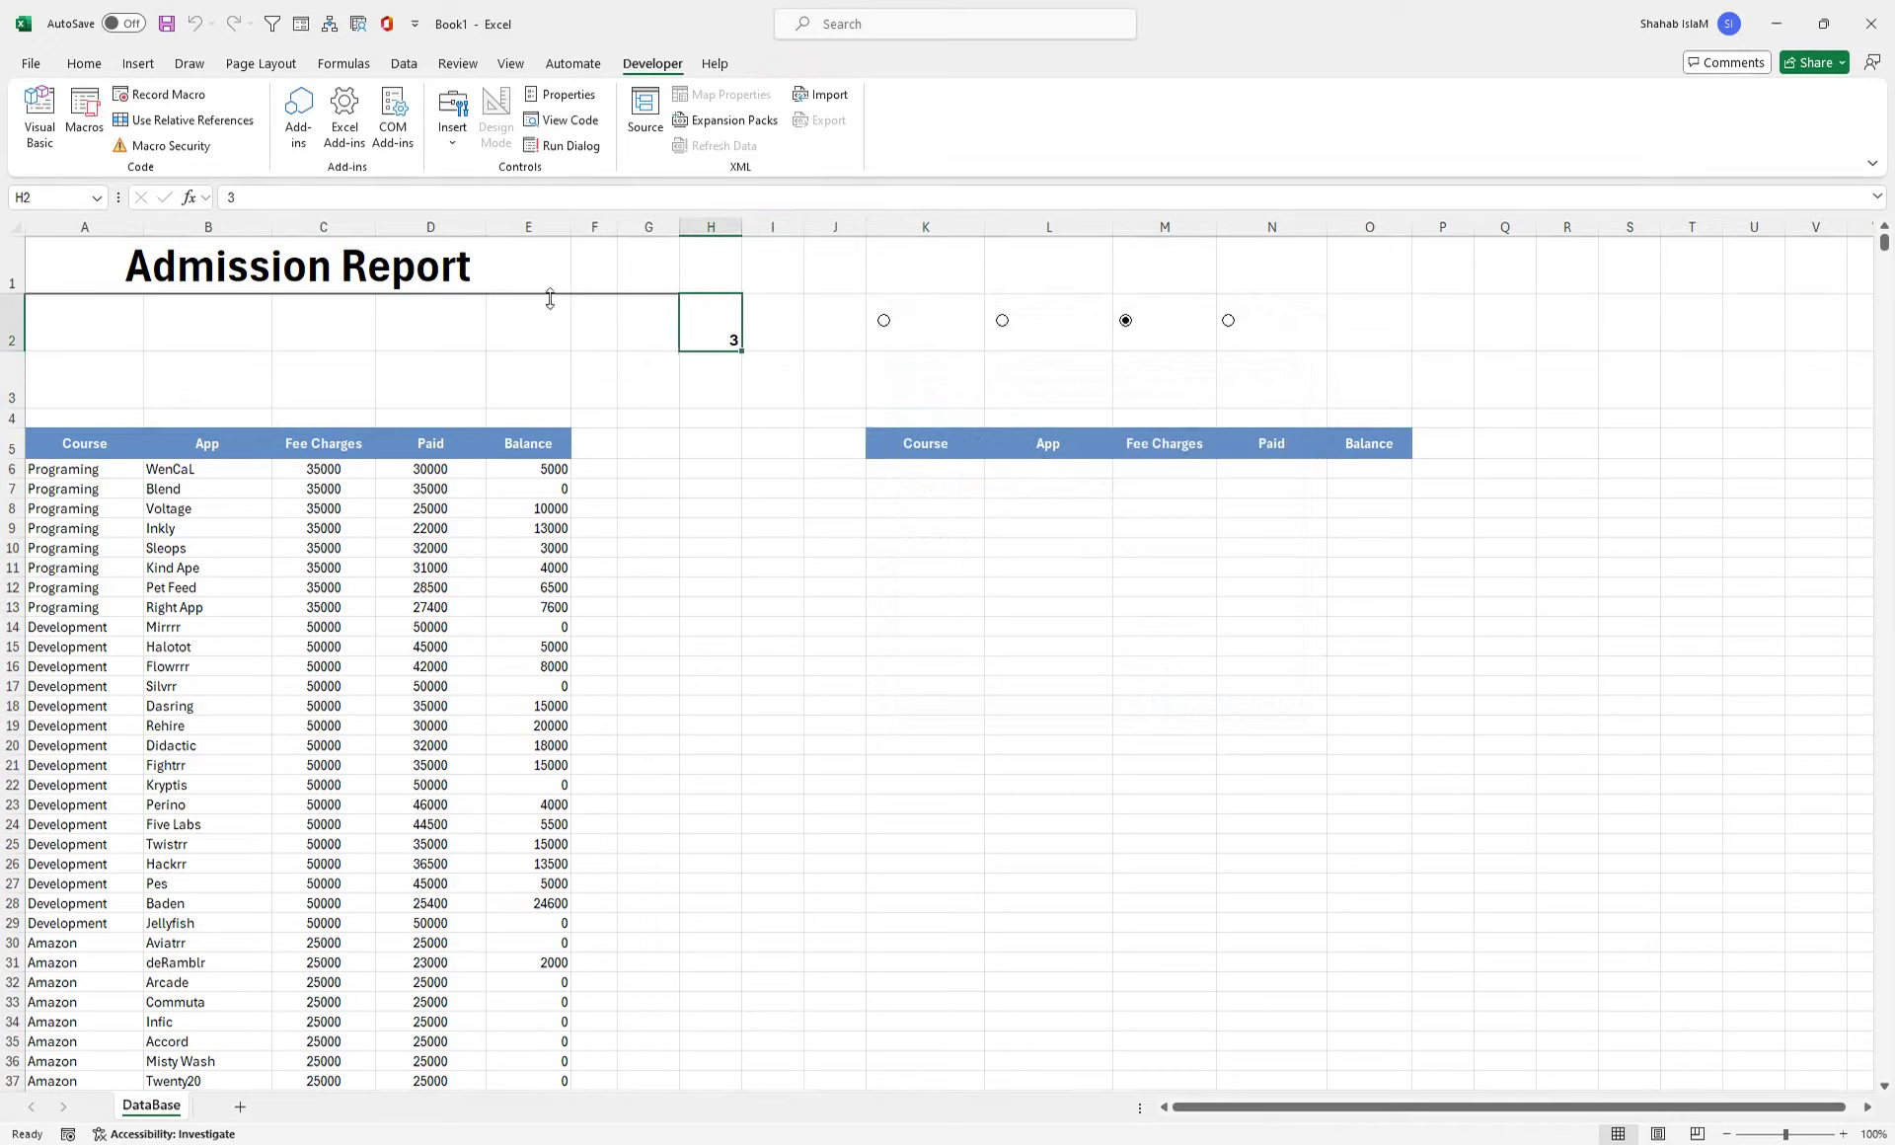
{"action": "left_click", "coordinate": [30, 65]}
{"action": "left_click", "coordinate": [84, 63]}
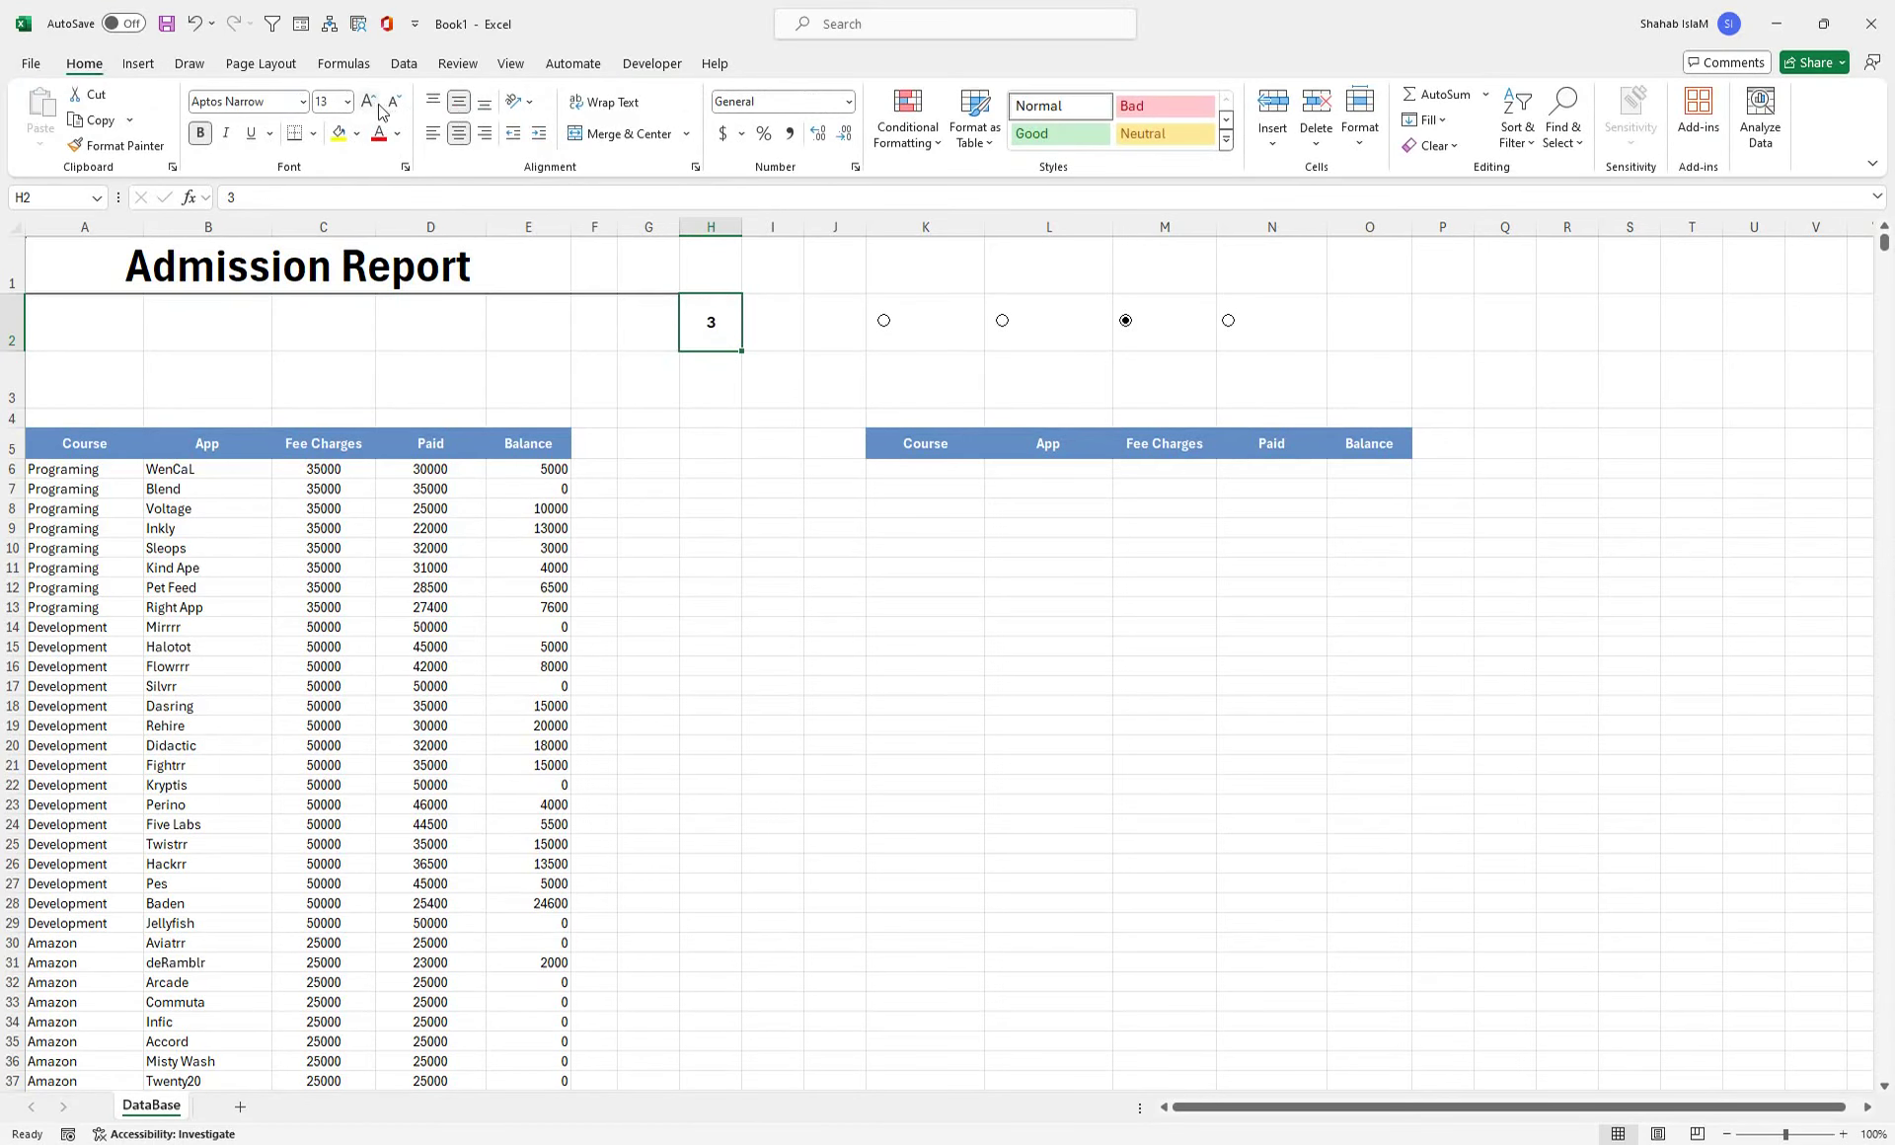
{"action": "left_click", "coordinate": [370, 101]}
{"action": "left_click", "coordinate": [370, 102]}
{"action": "left_click", "coordinate": [369, 102]}
{"action": "left_click", "coordinate": [369, 102]}
{"action": "left_click", "coordinate": [369, 101]}
- Select the fourth option and copy the course name Programing from A6
{"action": "left_click", "coordinate": [1022, 340]}
{"action": "left_click", "coordinate": [913, 330]}
{"action": "left_click", "coordinate": [1229, 324]}
{"action": "left_click", "coordinate": [85, 469]}
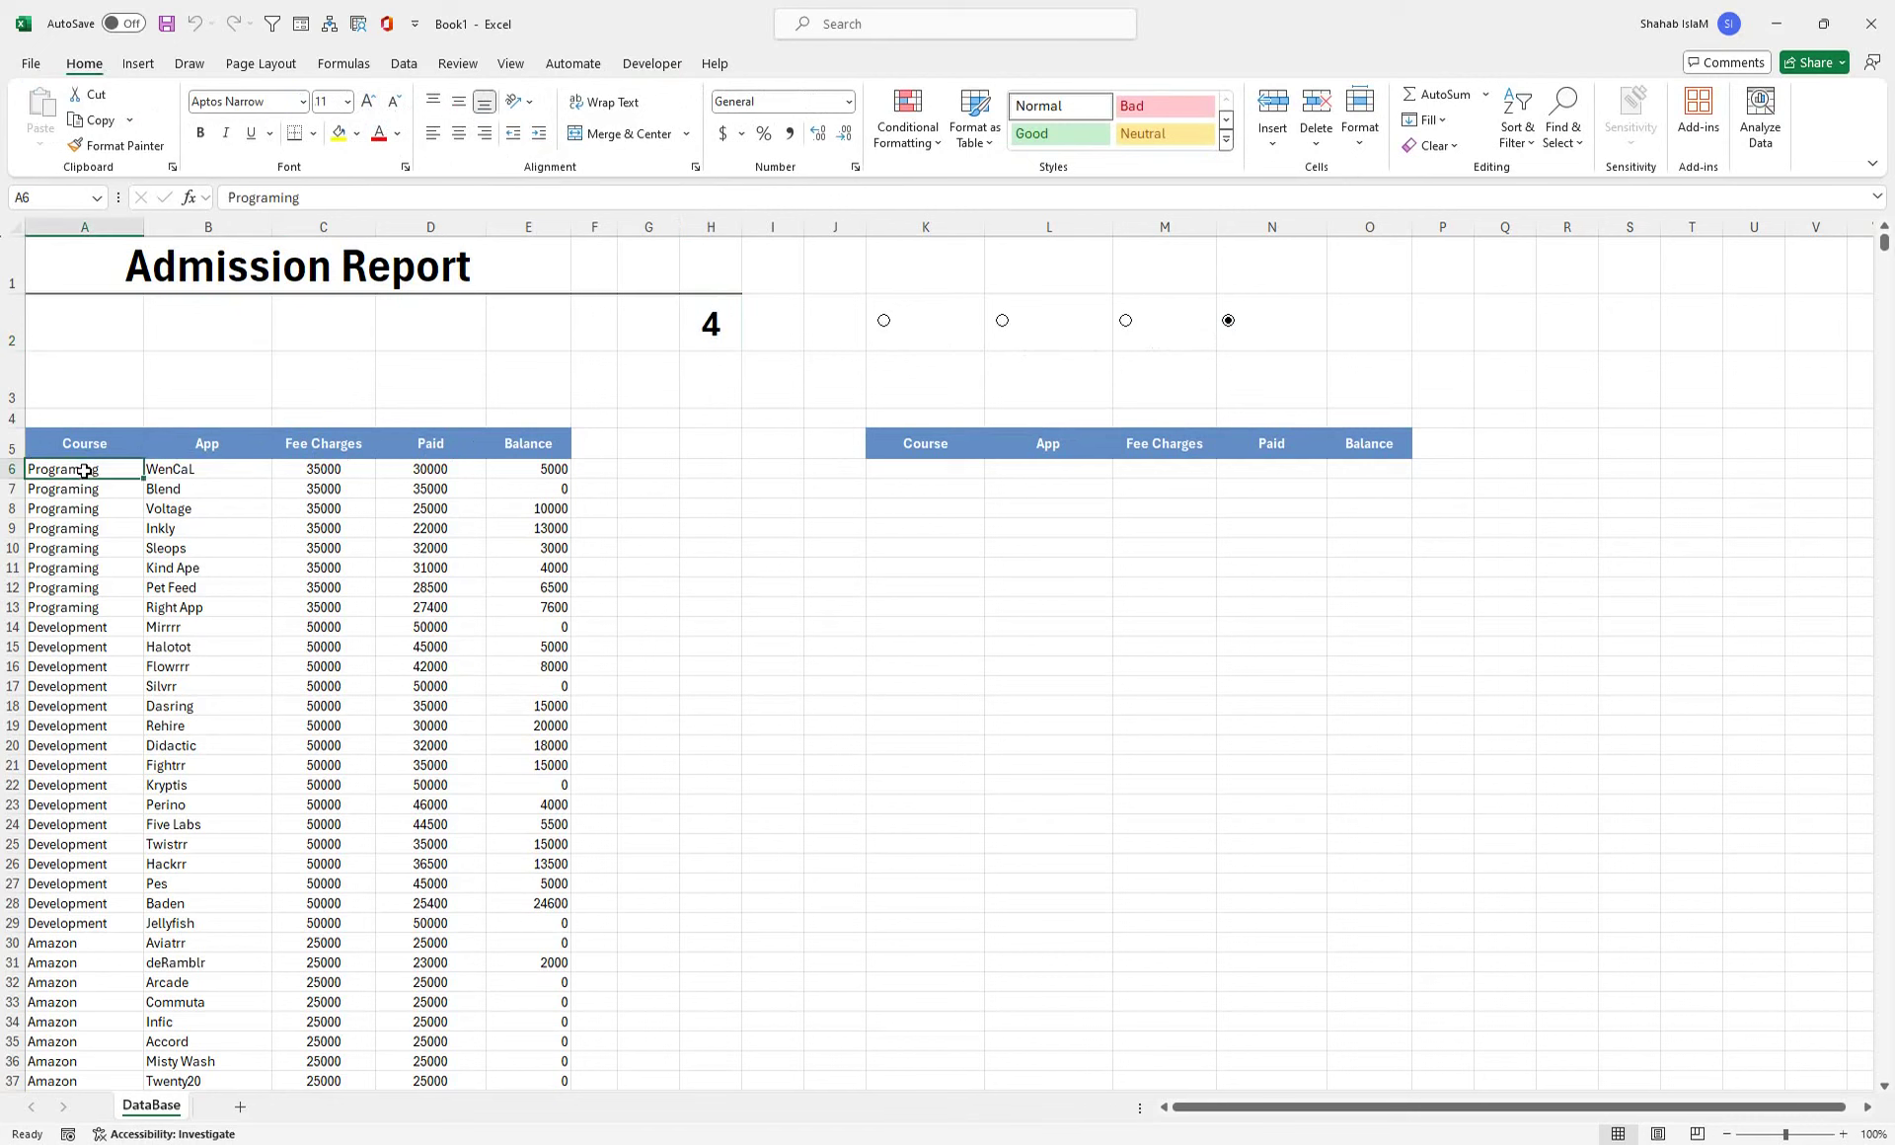
{"action": "right_click", "coordinate": [85, 470]}
{"action": "left_click", "coordinate": [128, 541]}
- Paste Programing, Development and Amazon into K3, L3 and M3
{"action": "left_click", "coordinate": [956, 372]}
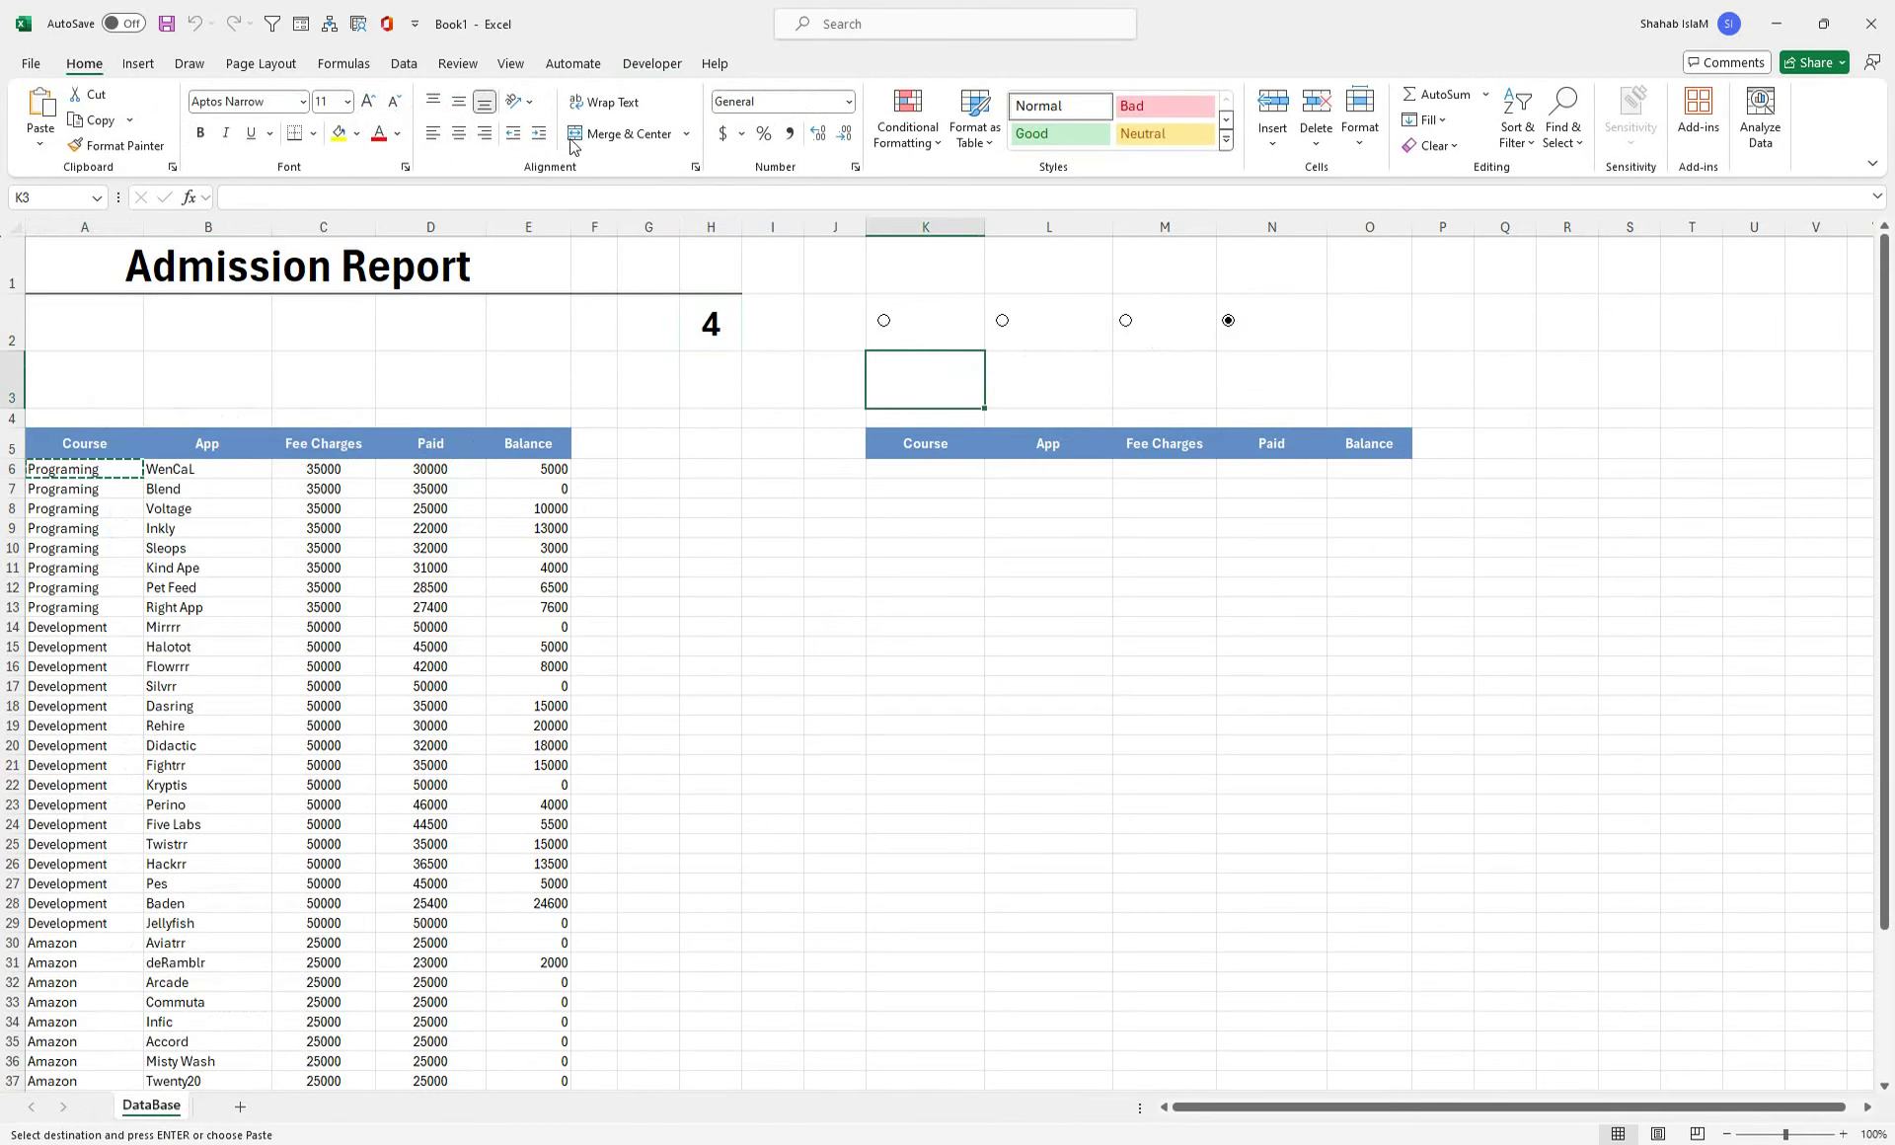
{"action": "left_click", "coordinate": [40, 109]}
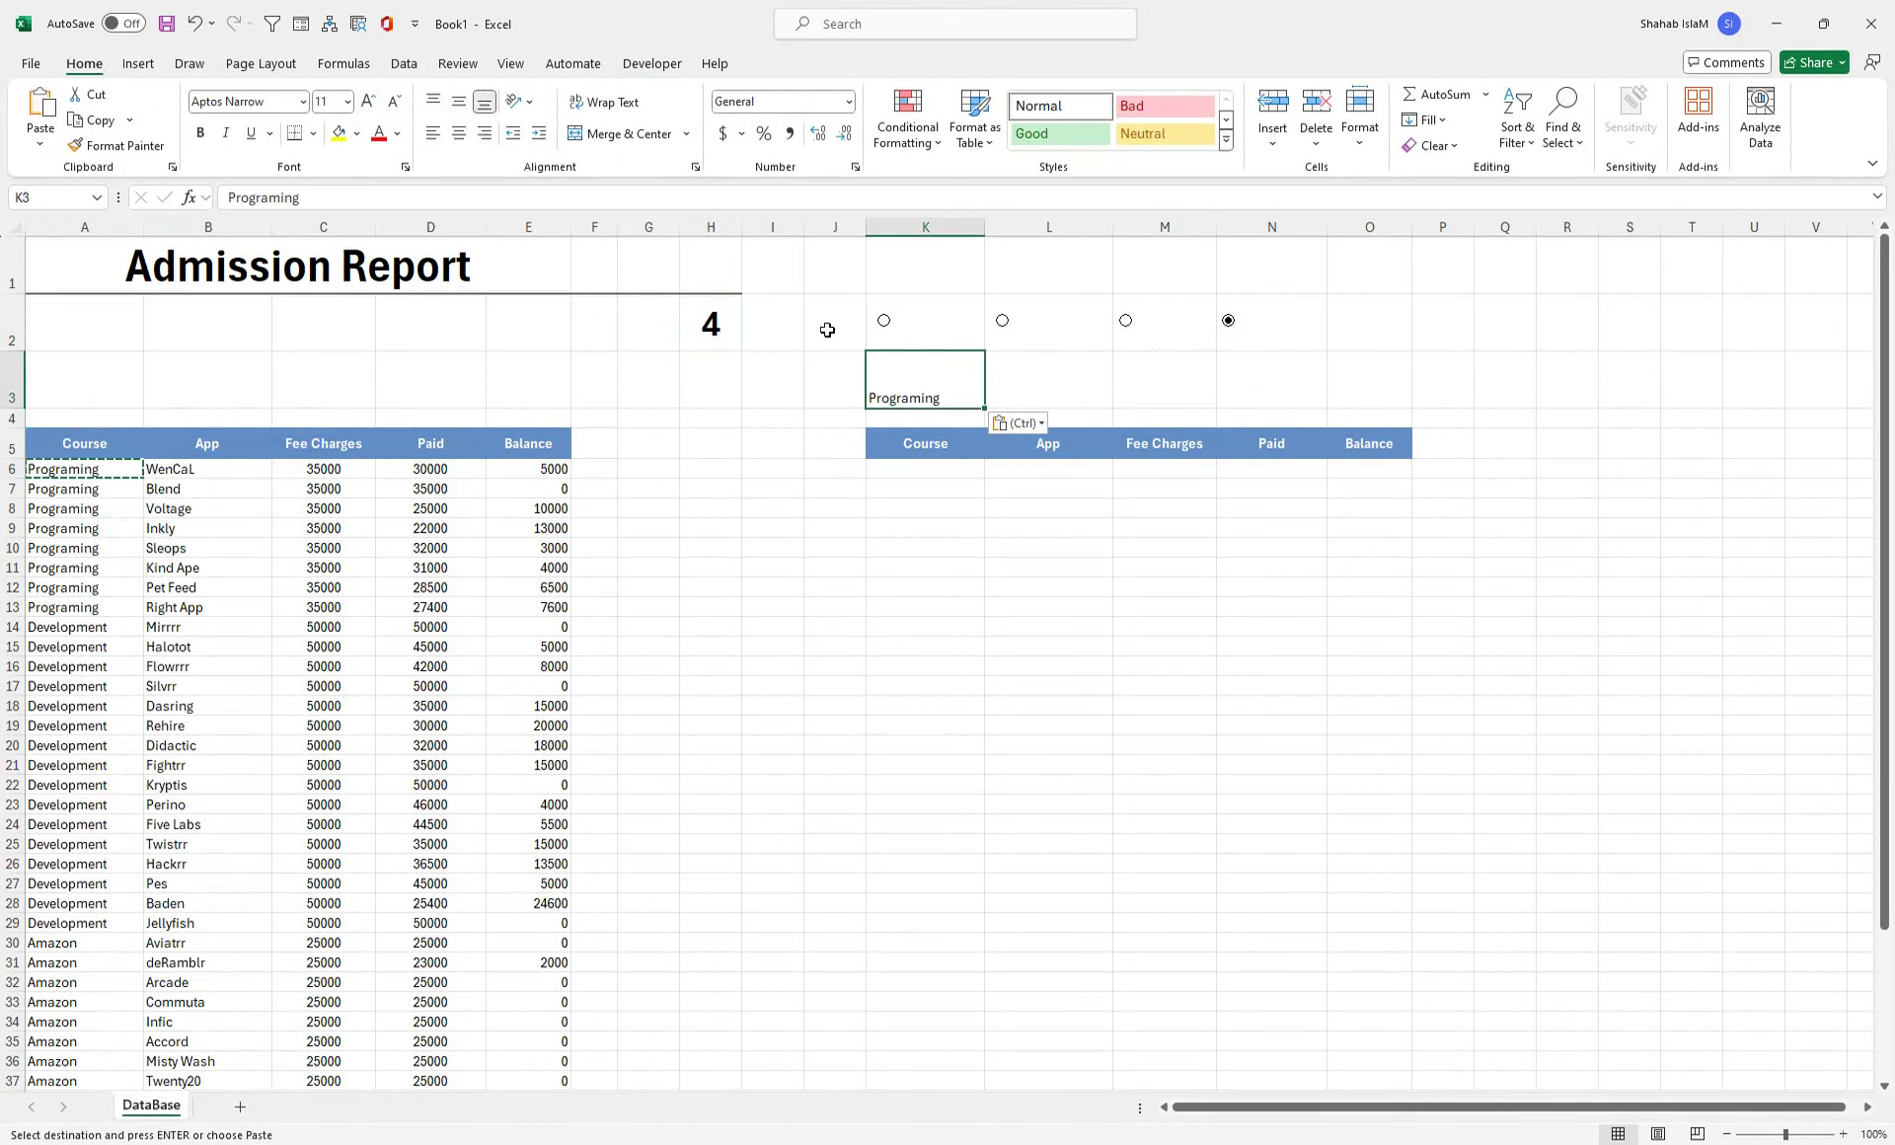
{"action": "right_click", "coordinate": [76, 925]}
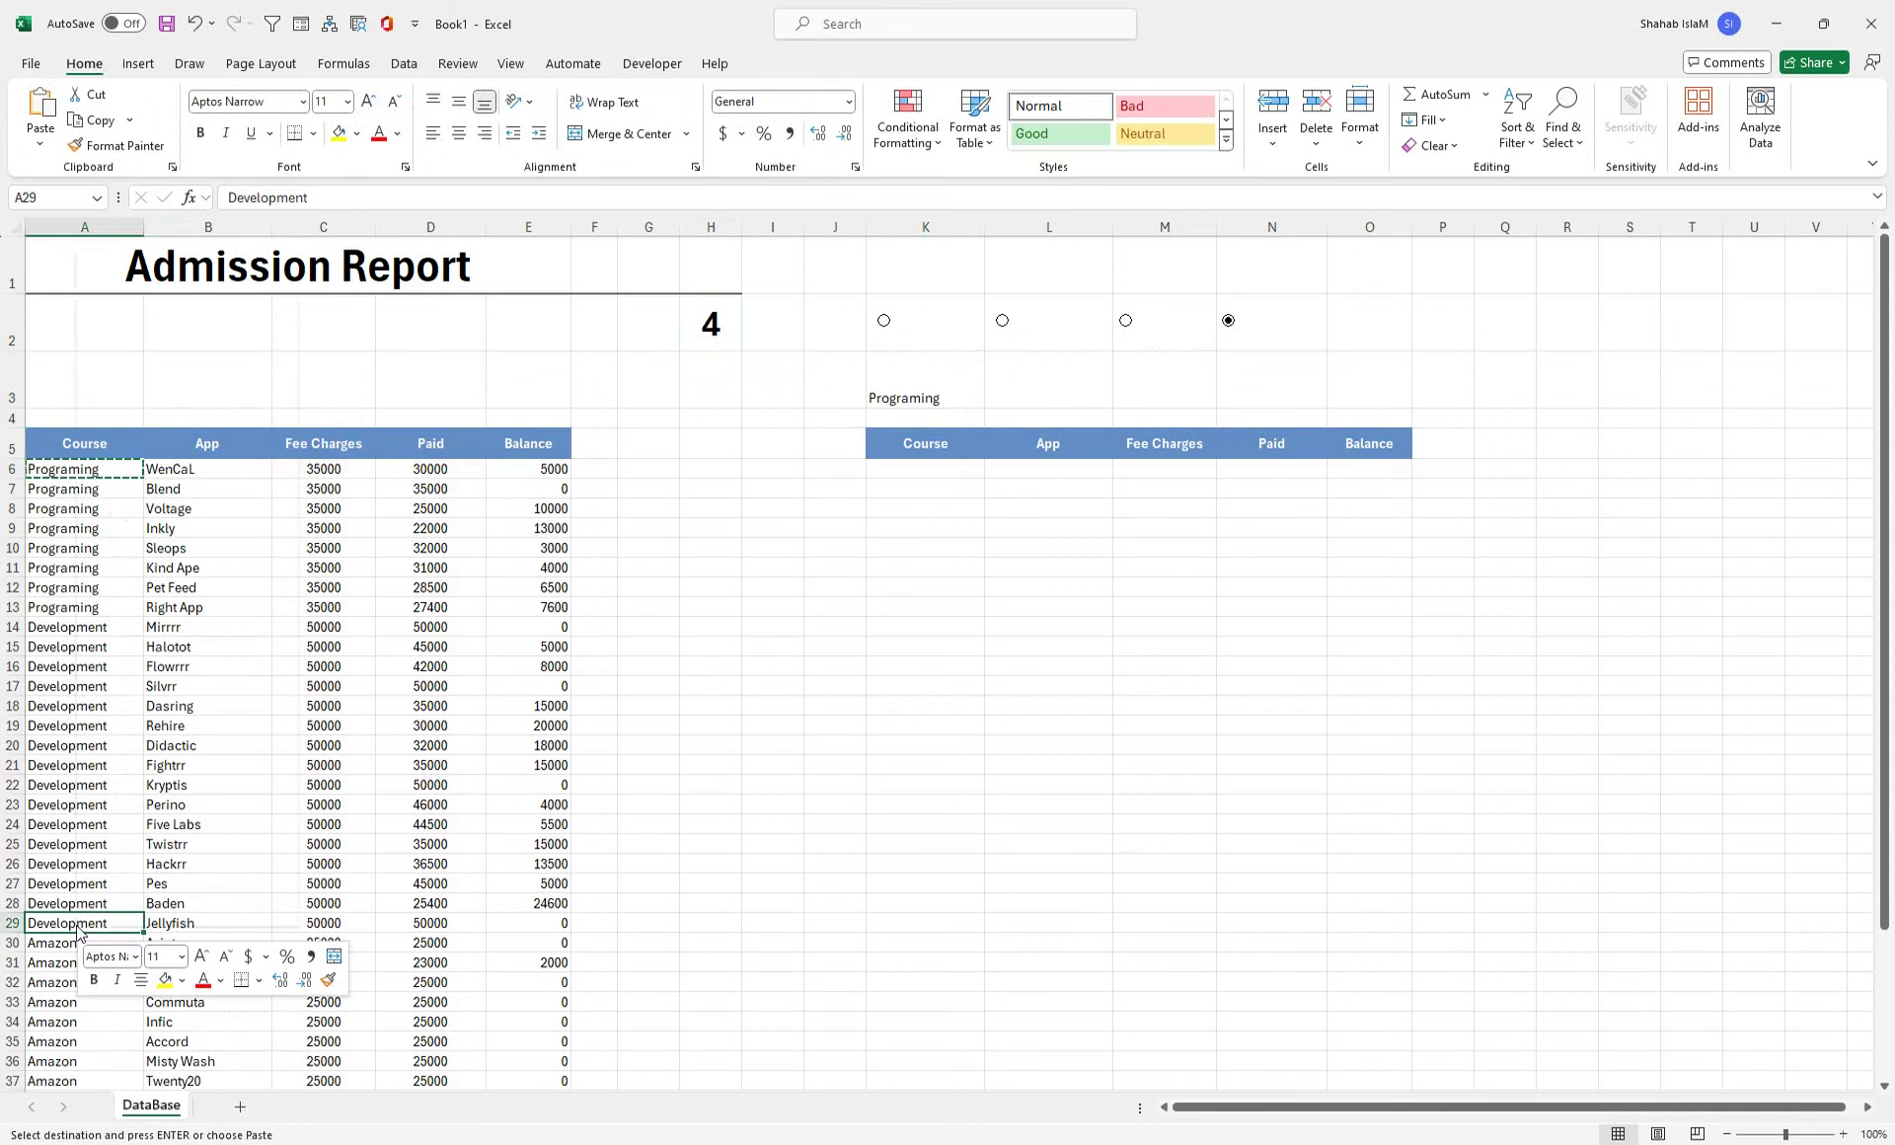
{"action": "left_click", "coordinate": [159, 327]}
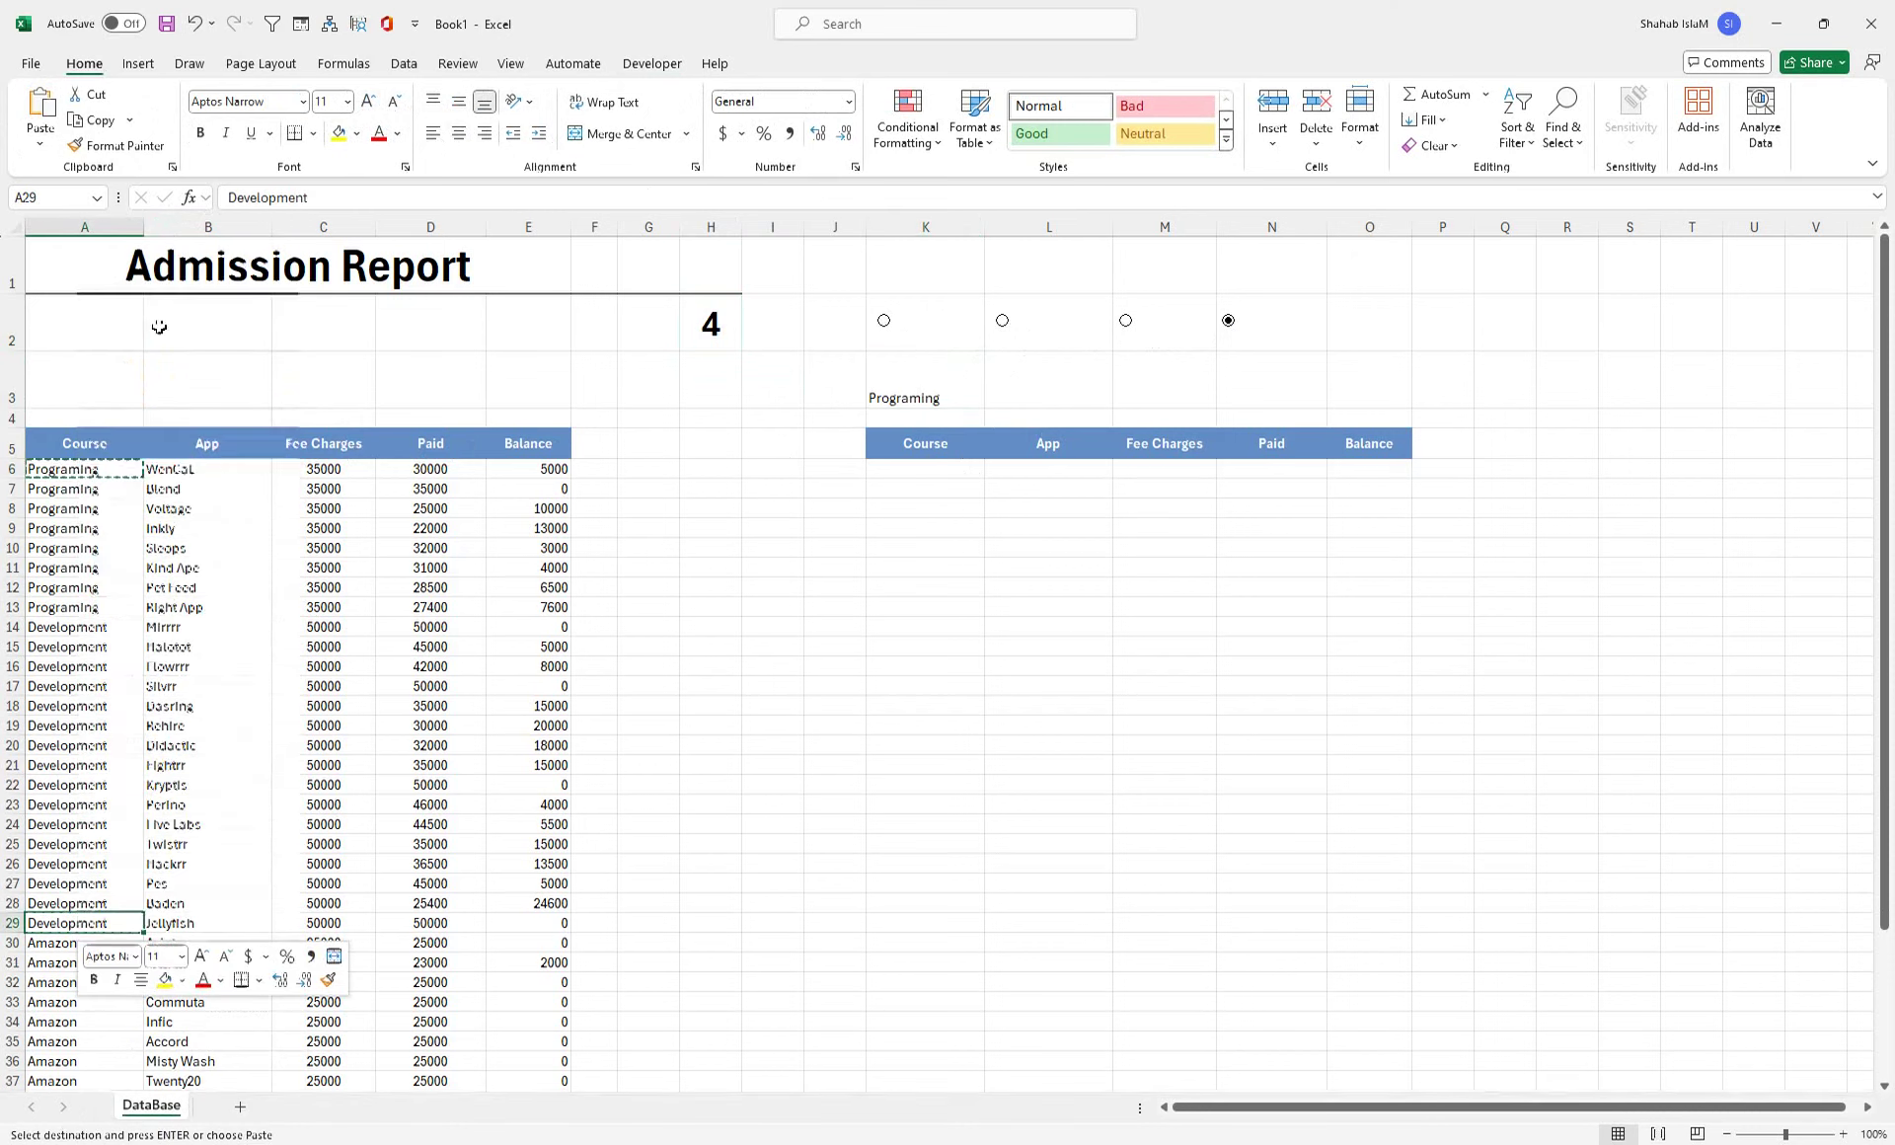
{"action": "left_click", "coordinate": [1075, 385]}
{"action": "left_click", "coordinate": [40, 108]}
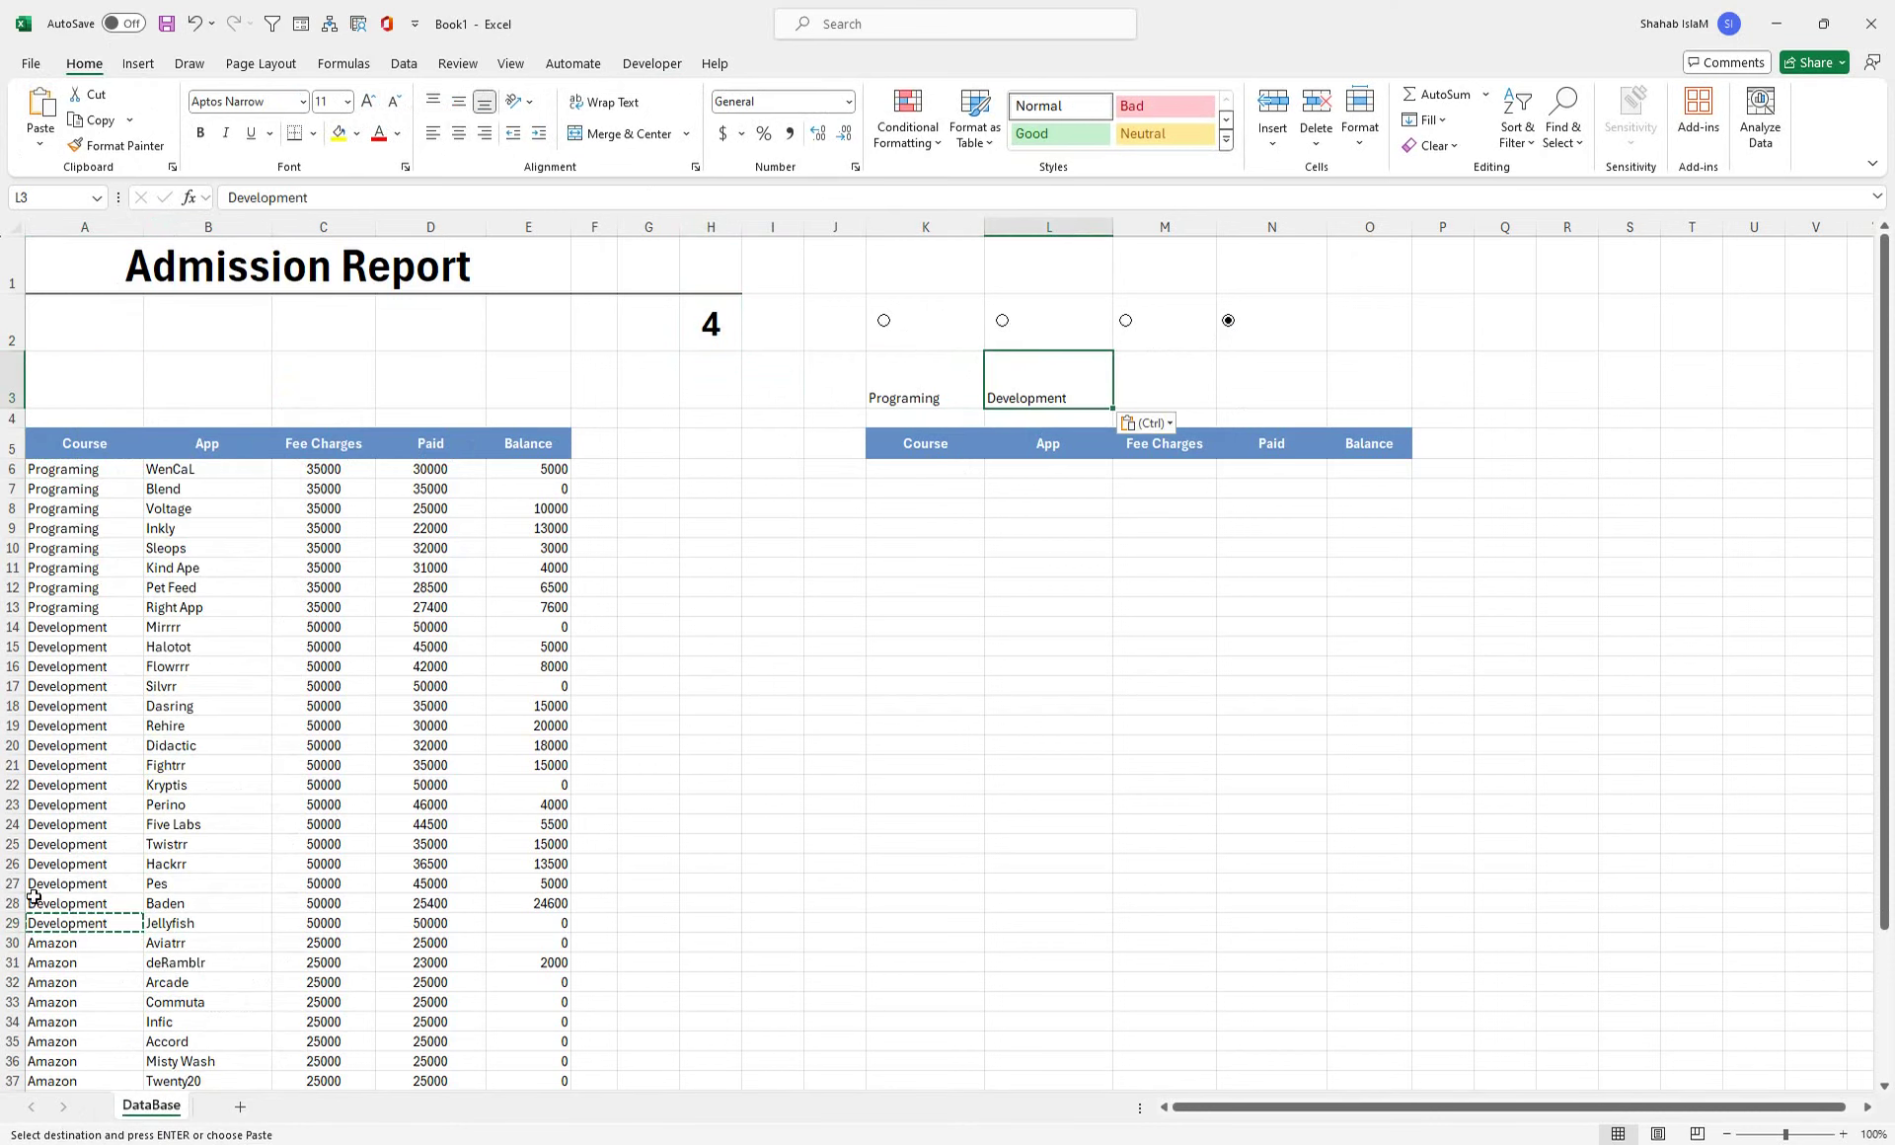
{"action": "right_click", "coordinate": [59, 942]}
{"action": "left_click", "coordinate": [111, 346]}
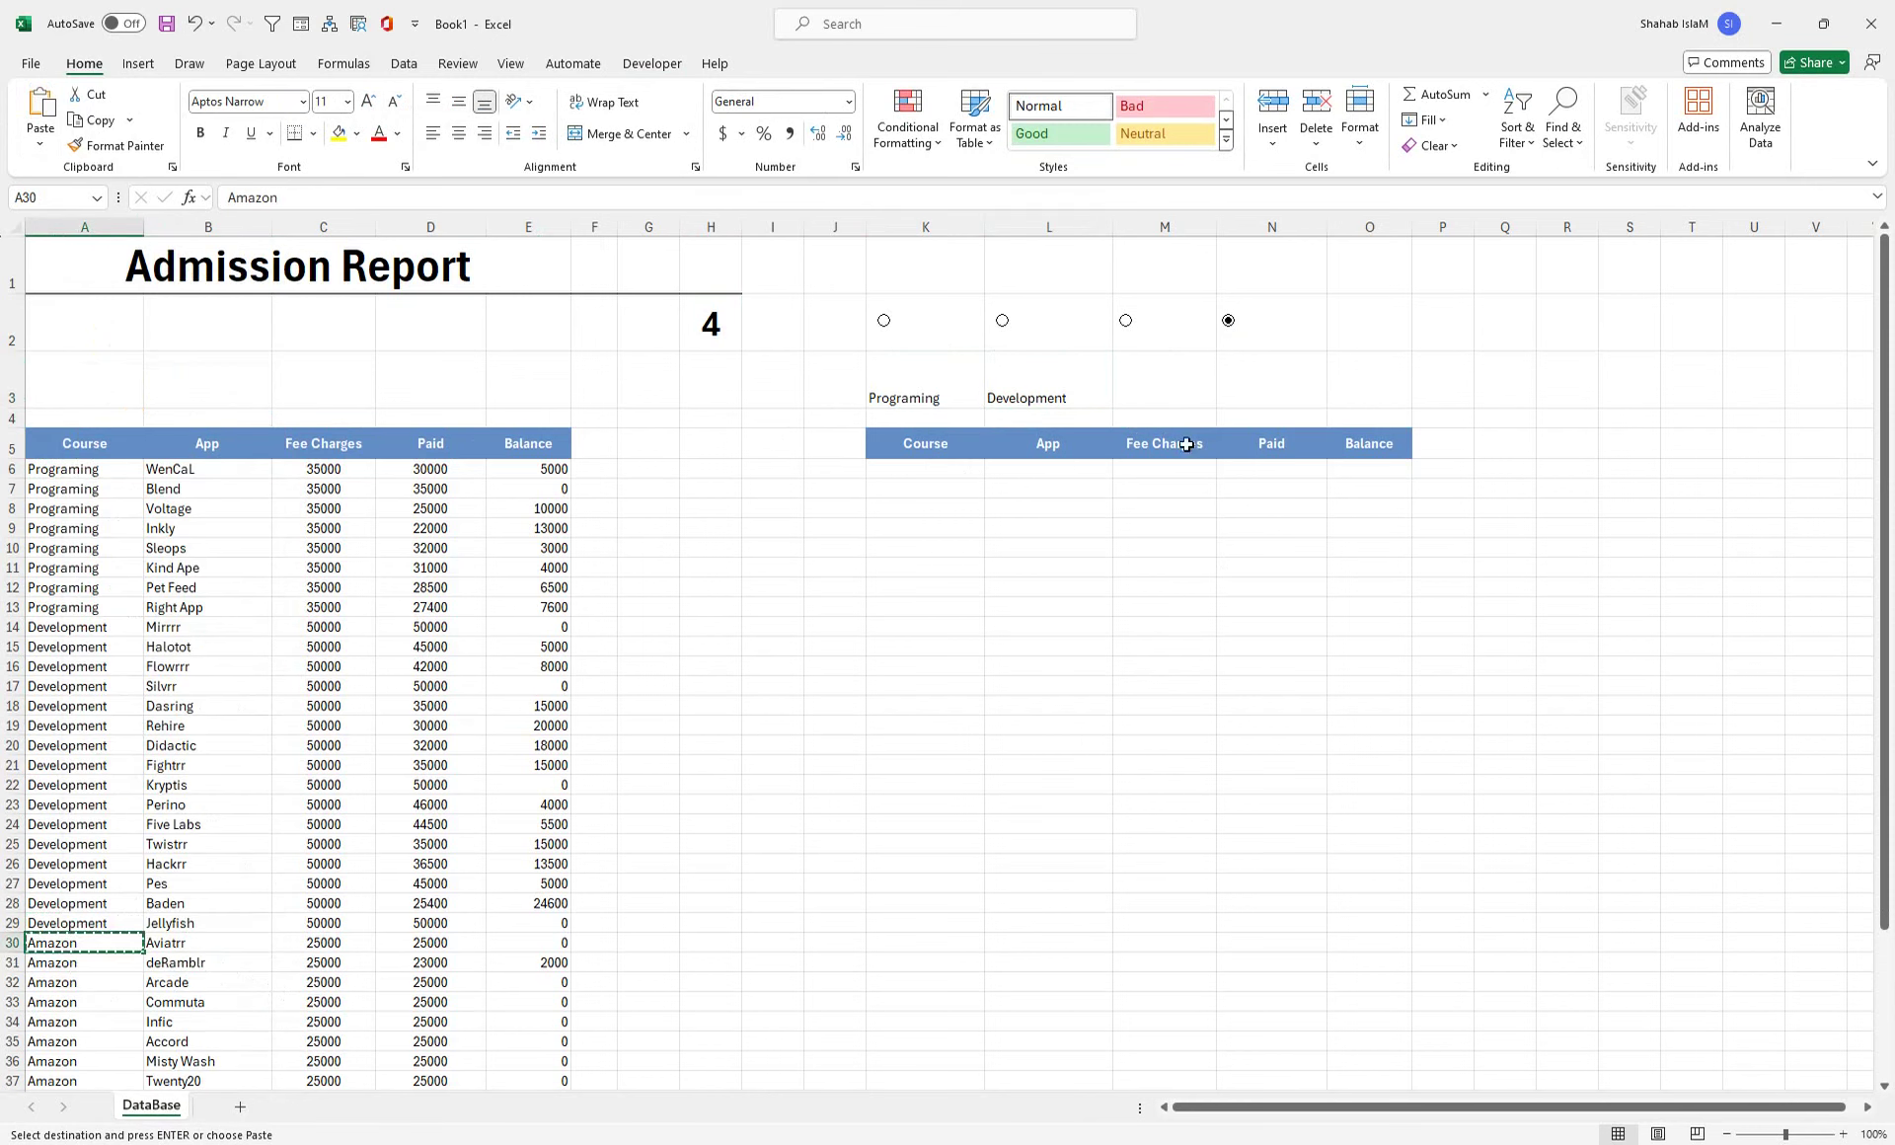
{"action": "left_click", "coordinate": [1180, 388]}
{"action": "left_click", "coordinate": [41, 109]}
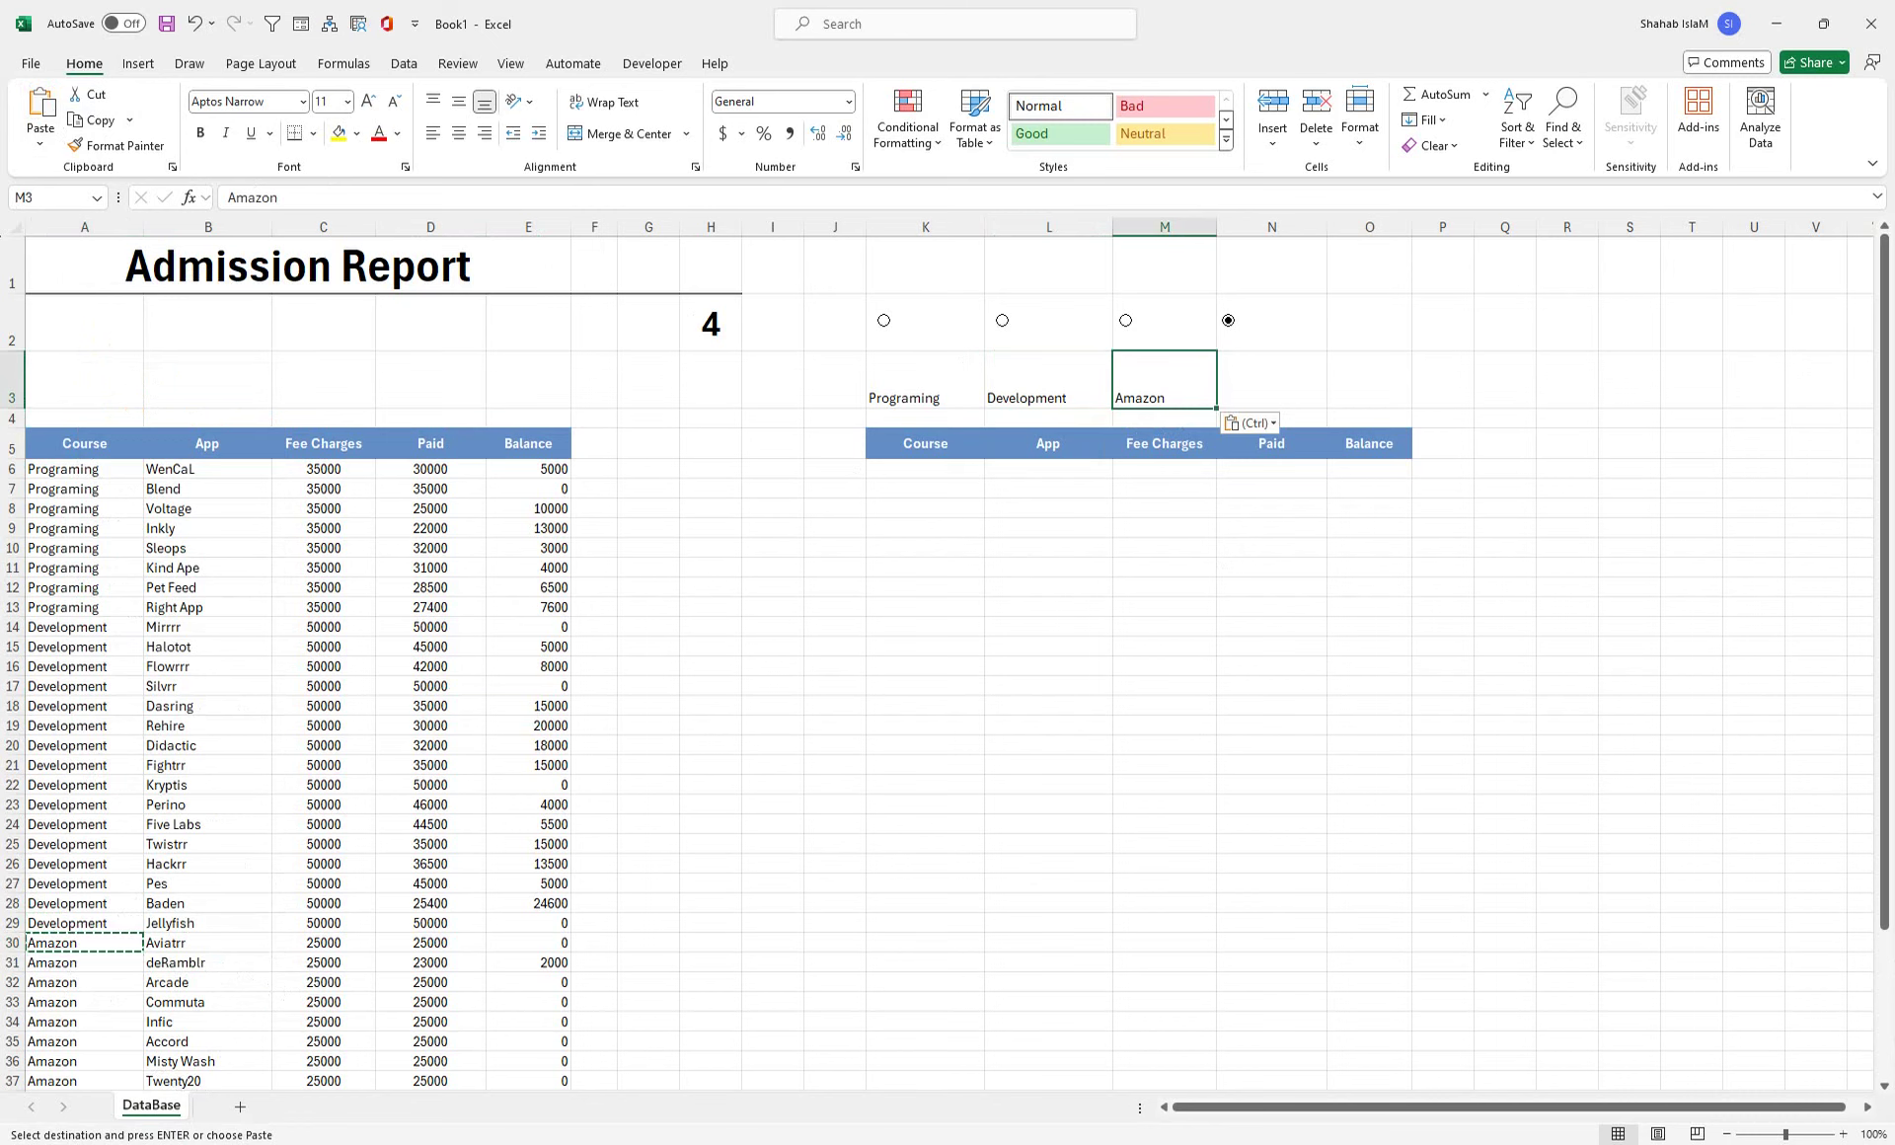
- Copy Digital Marketing from A39 into N3, then select the labels K3:N3
{"action": "scroll", "coordinate": [980, 977], "scroll_direction": "down", "scroll_amount": 2}
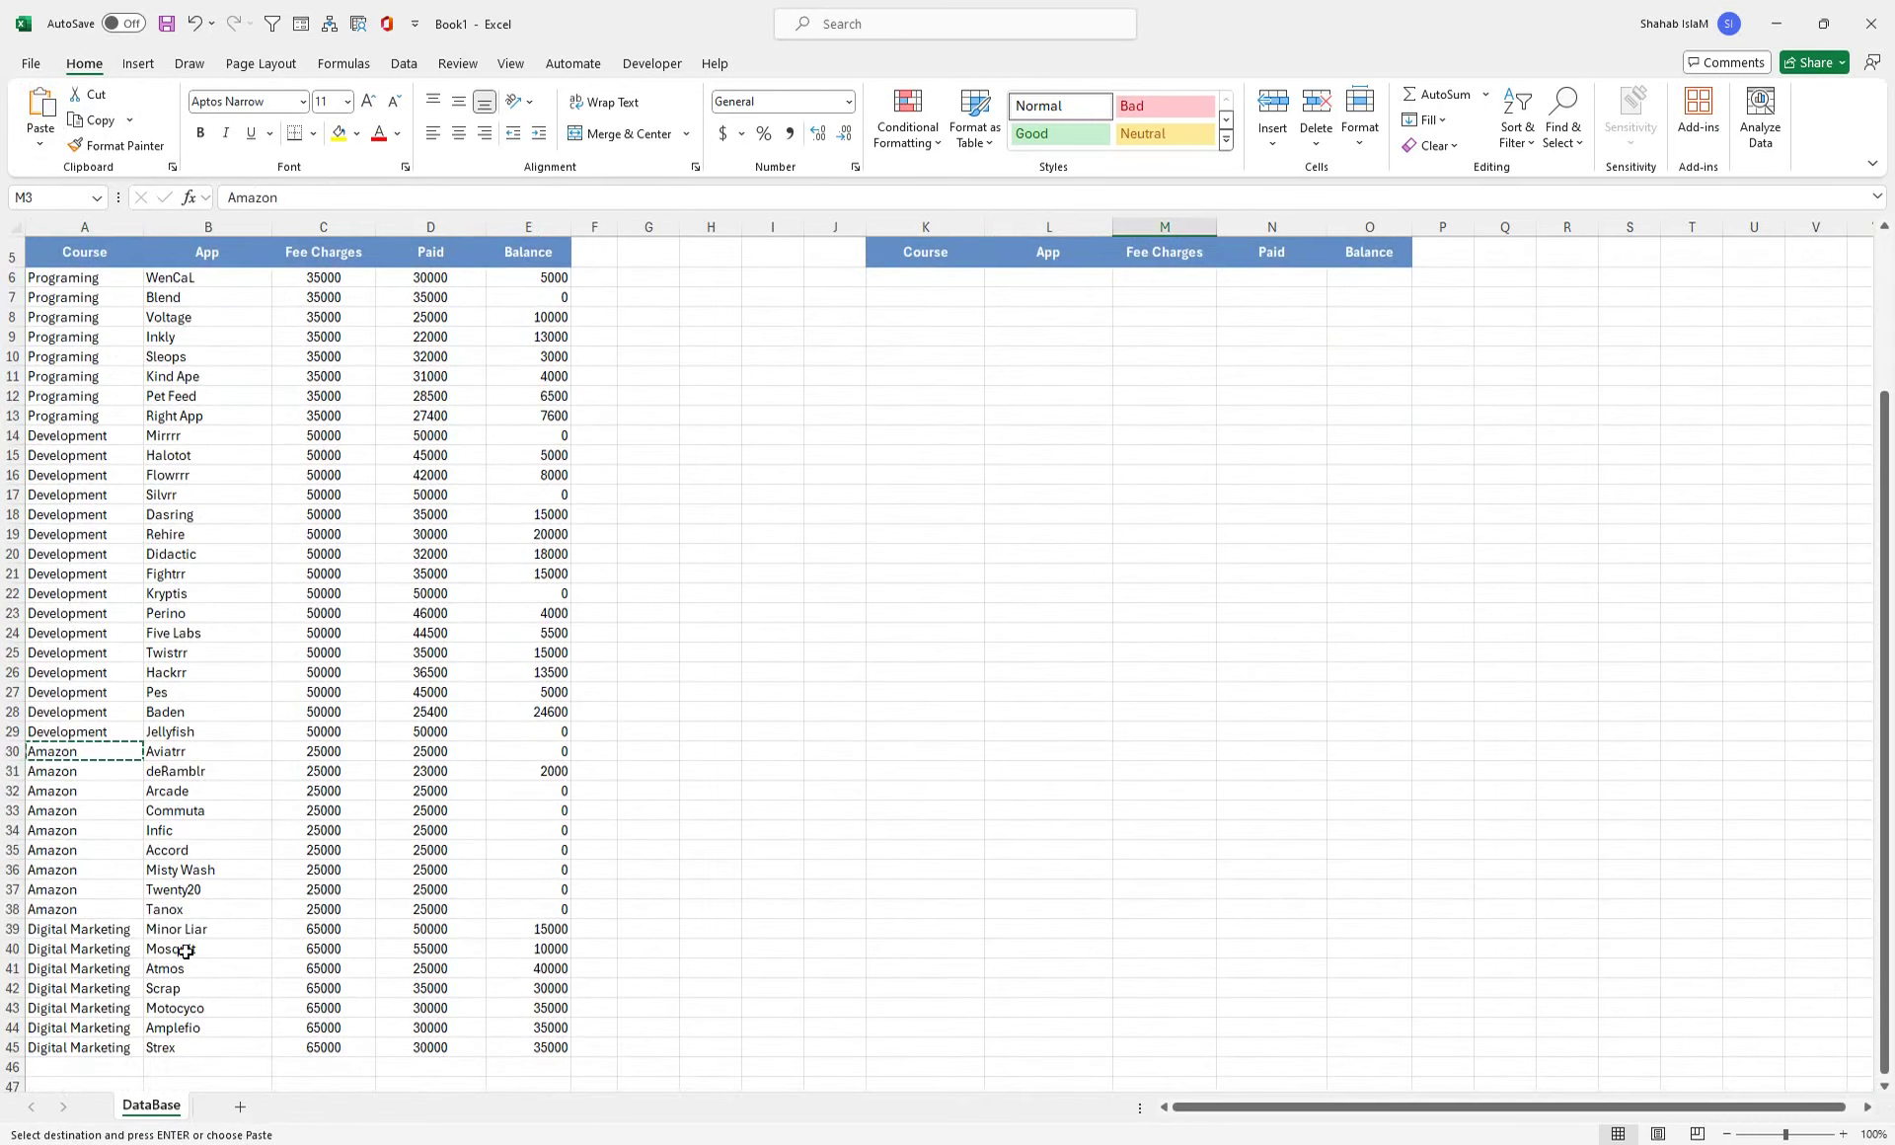
{"action": "left_click", "coordinate": [99, 930]}
{"action": "right_click", "coordinate": [98, 929]}
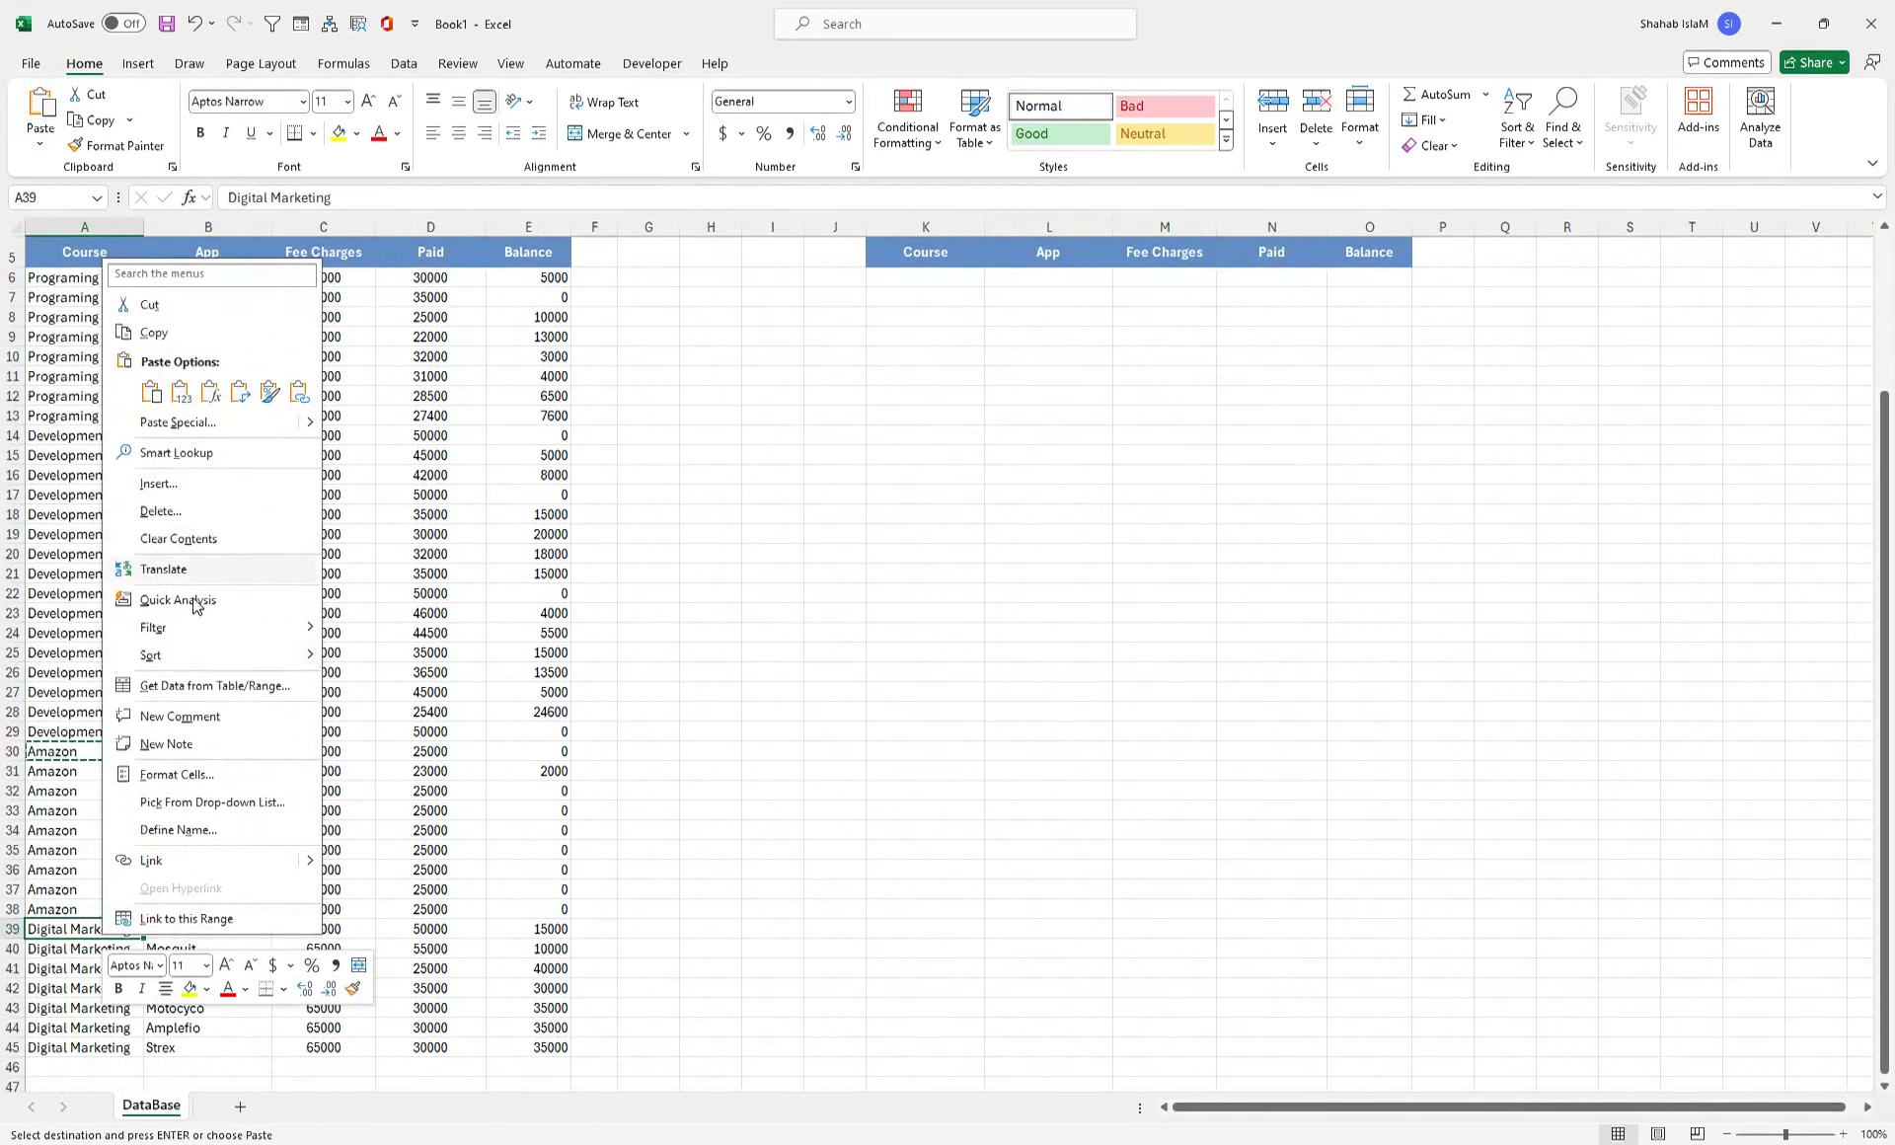
{"action": "left_click", "coordinate": [187, 334]}
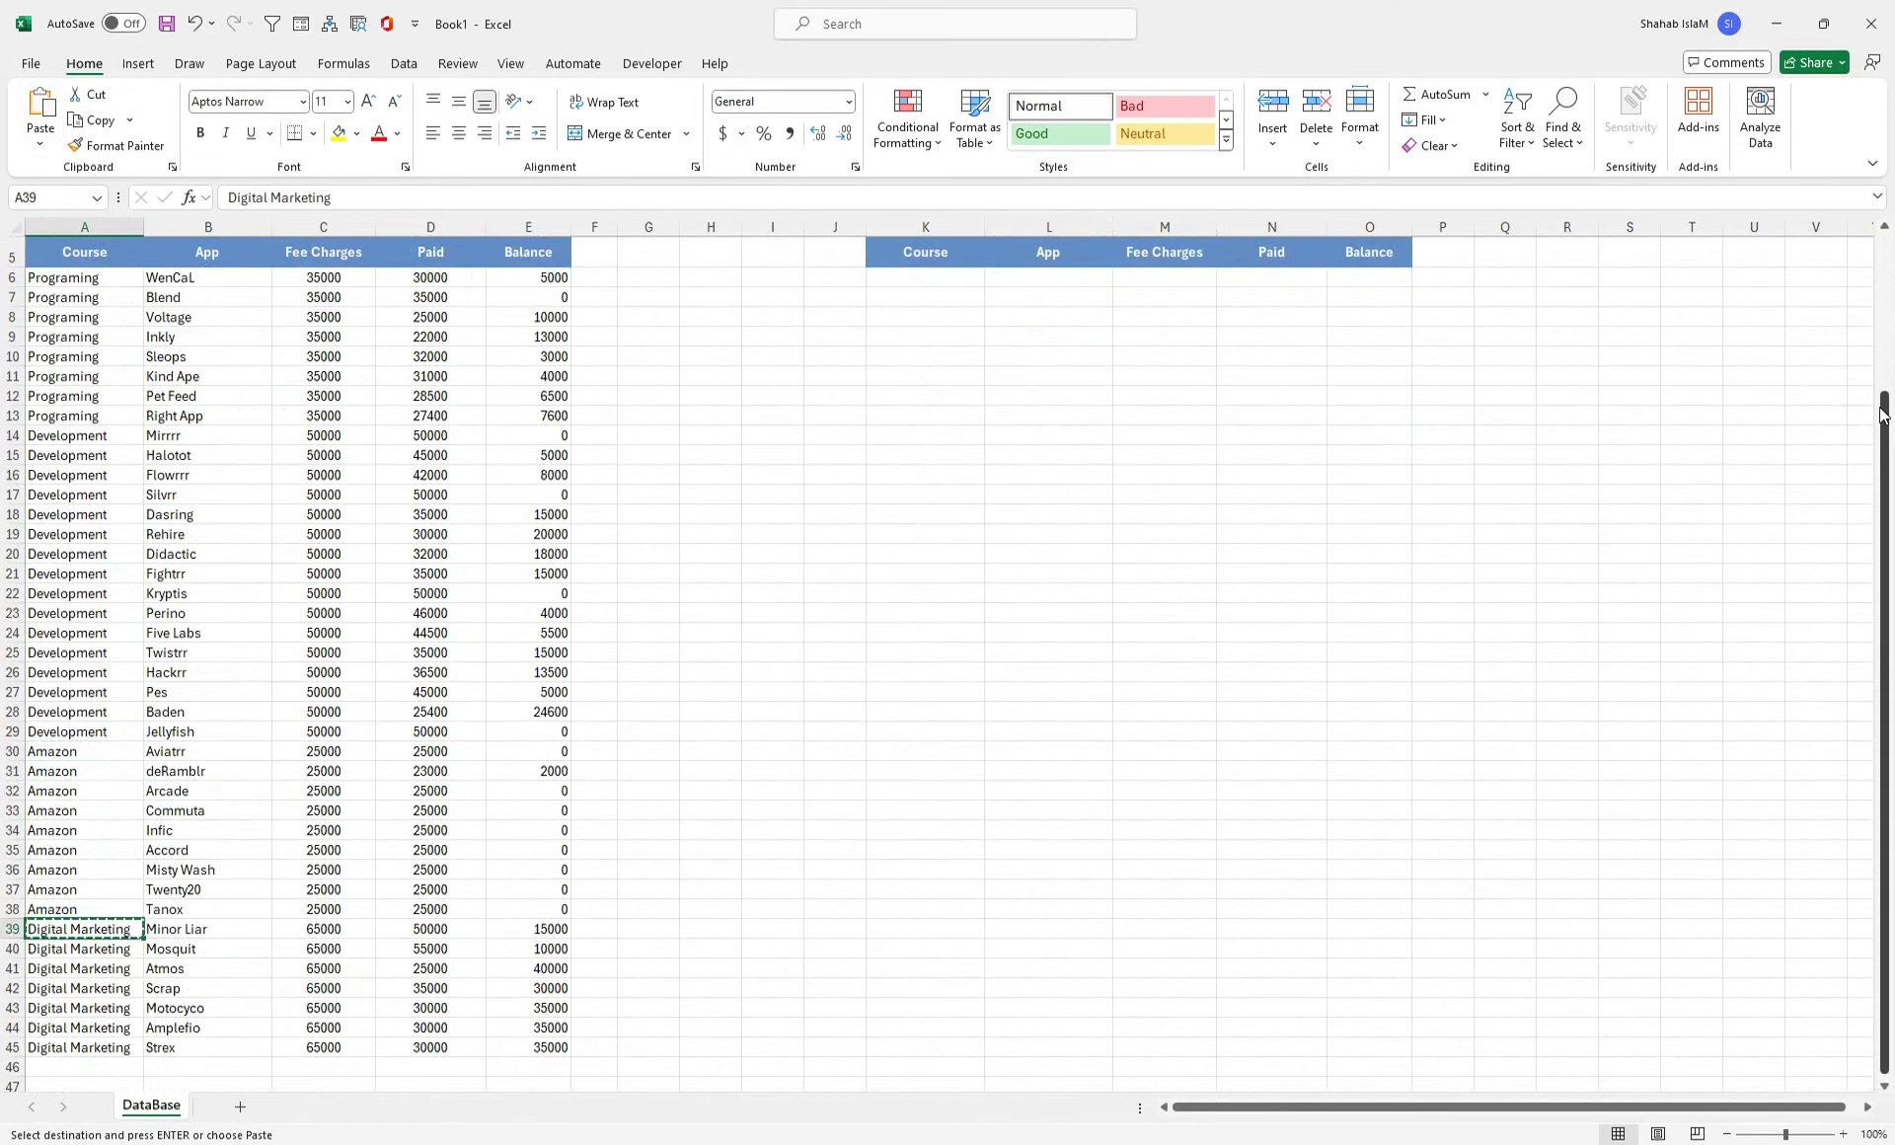
{"action": "scroll", "coordinate": [1806, 408], "scroll_direction": "up", "scroll_amount": 2}
{"action": "left_click", "coordinate": [1264, 367]}
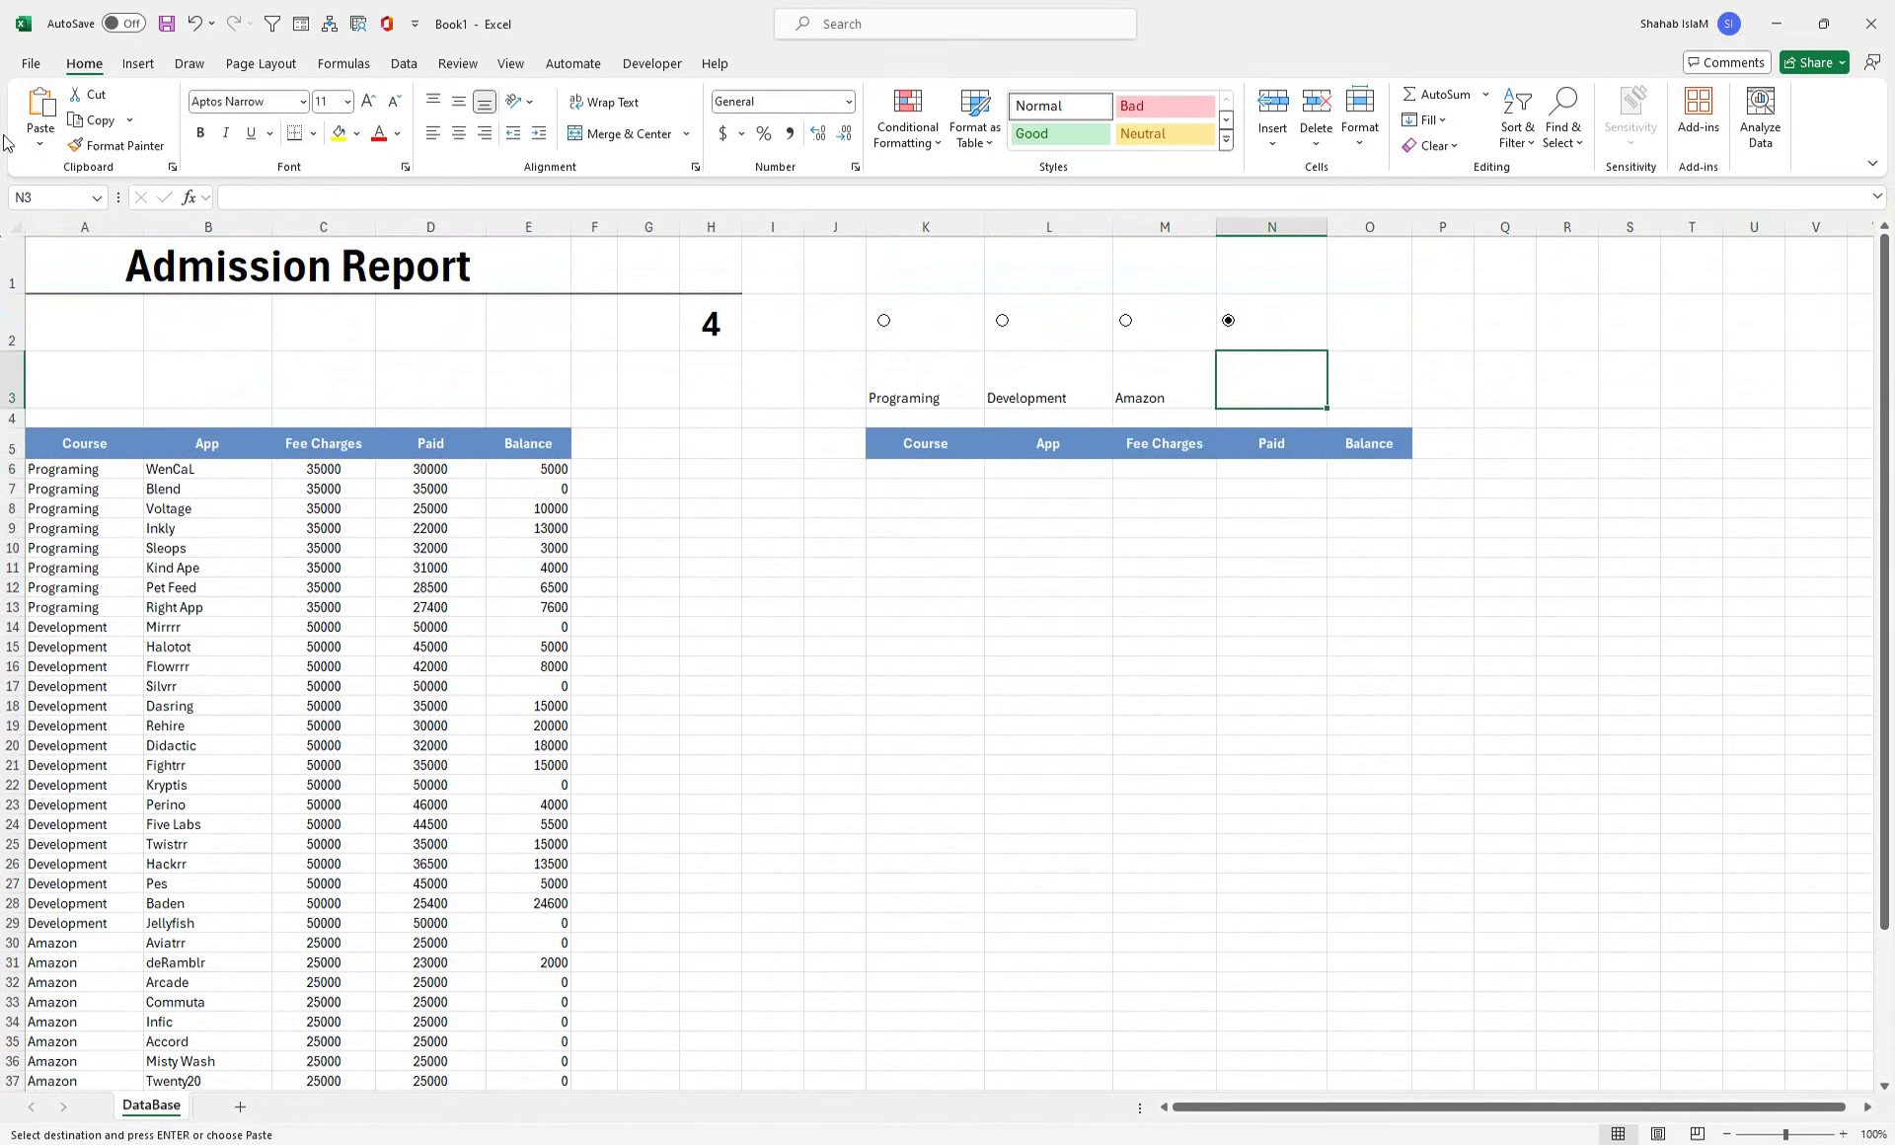
{"action": "left_click", "coordinate": [59, 103]}
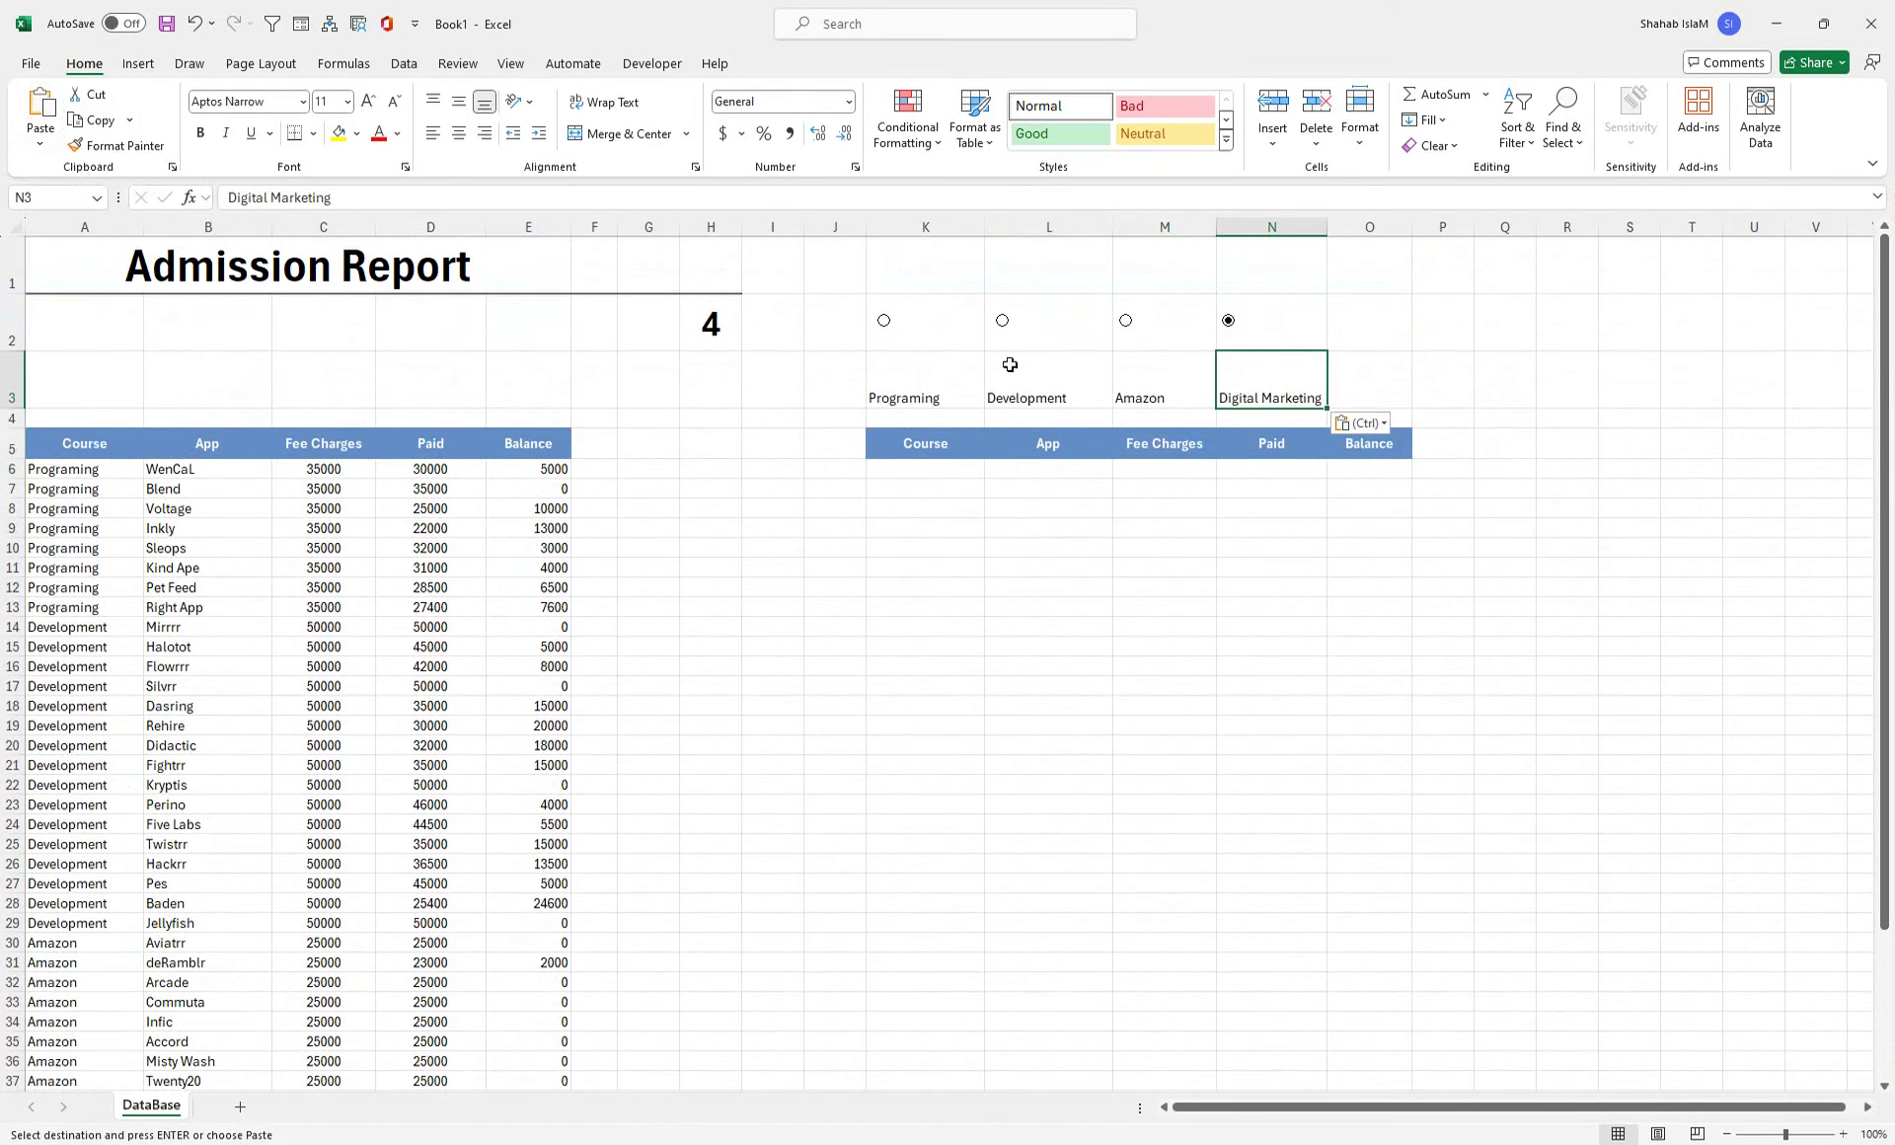
{"action": "left_click", "coordinate": [1107, 520]}
{"action": "left_click_drag", "start_coordinate": [943, 376], "coordinate": [1281, 373]}
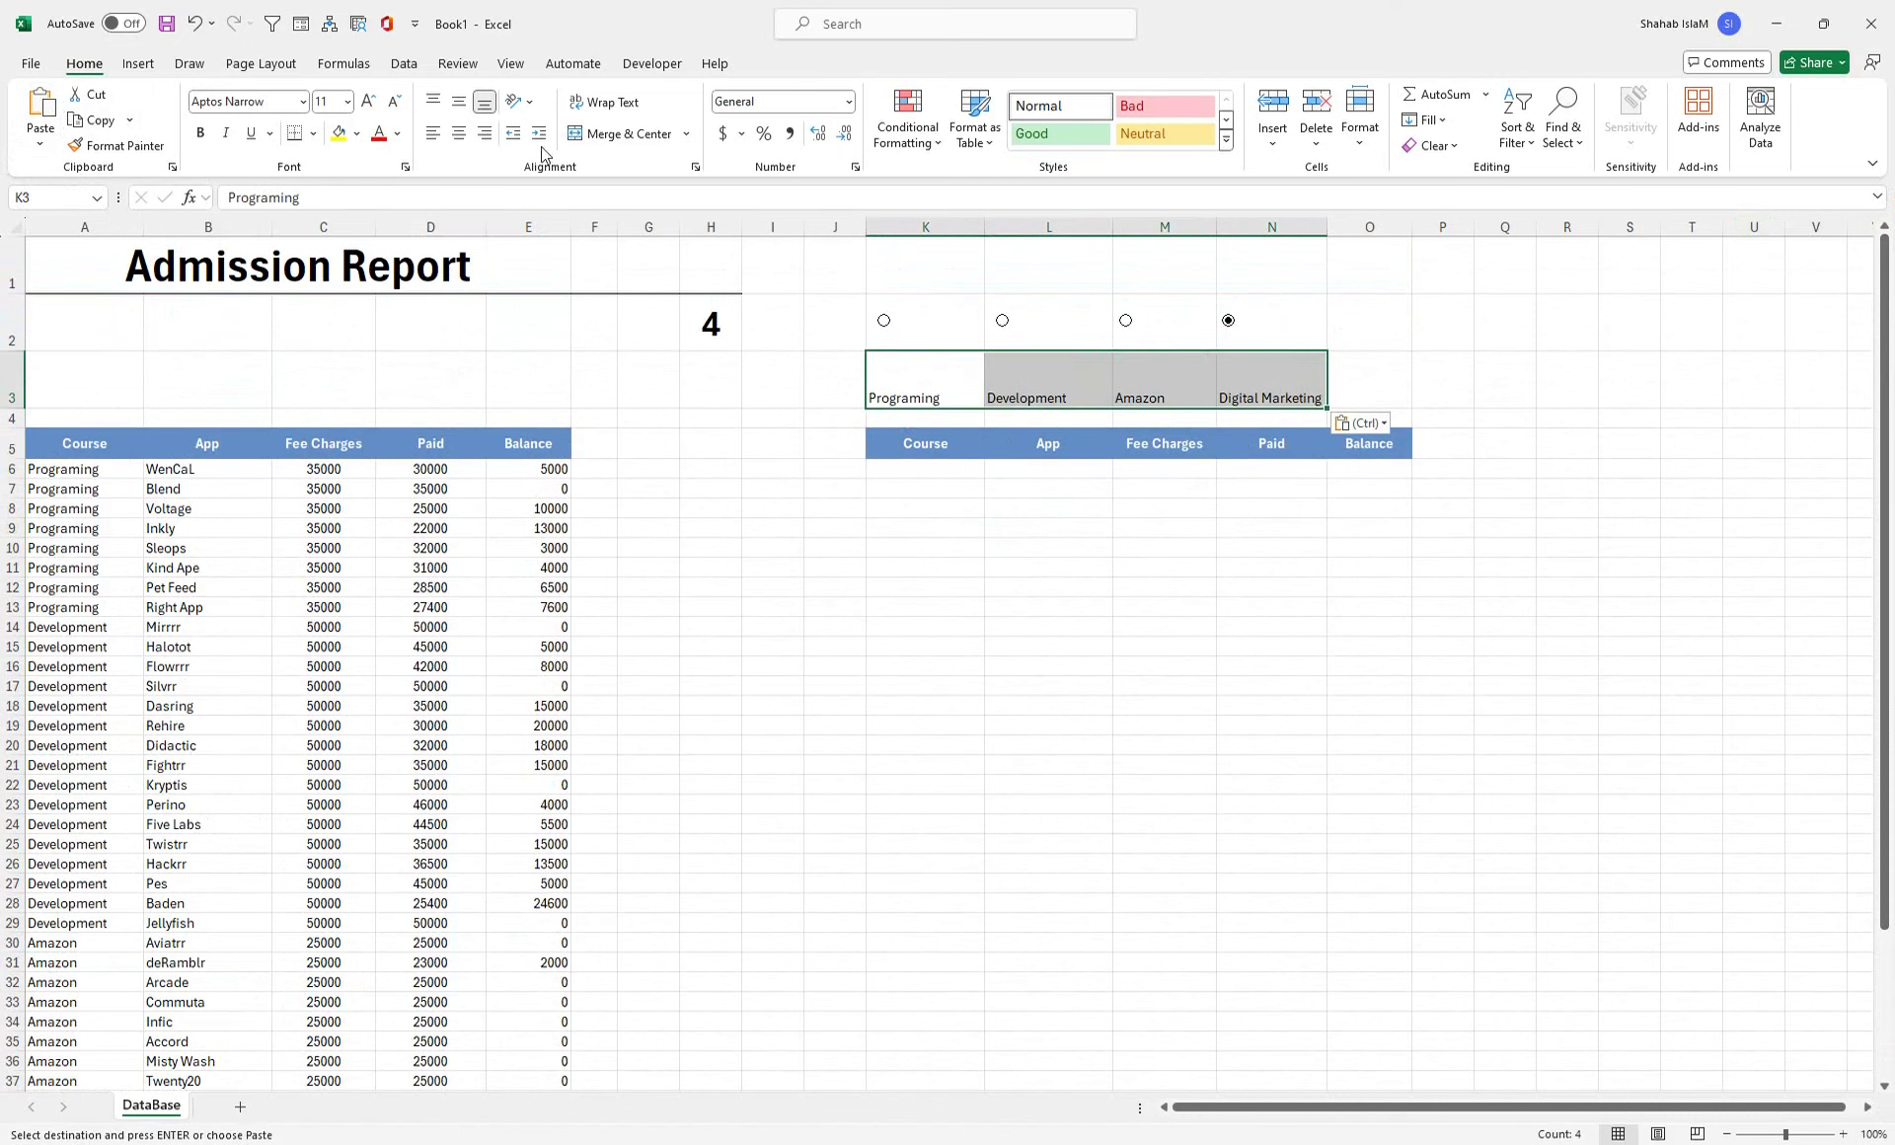
- Centre, enlarge and bold the course labels, widening columns L, M and N
{"action": "left_click", "coordinate": [460, 103]}
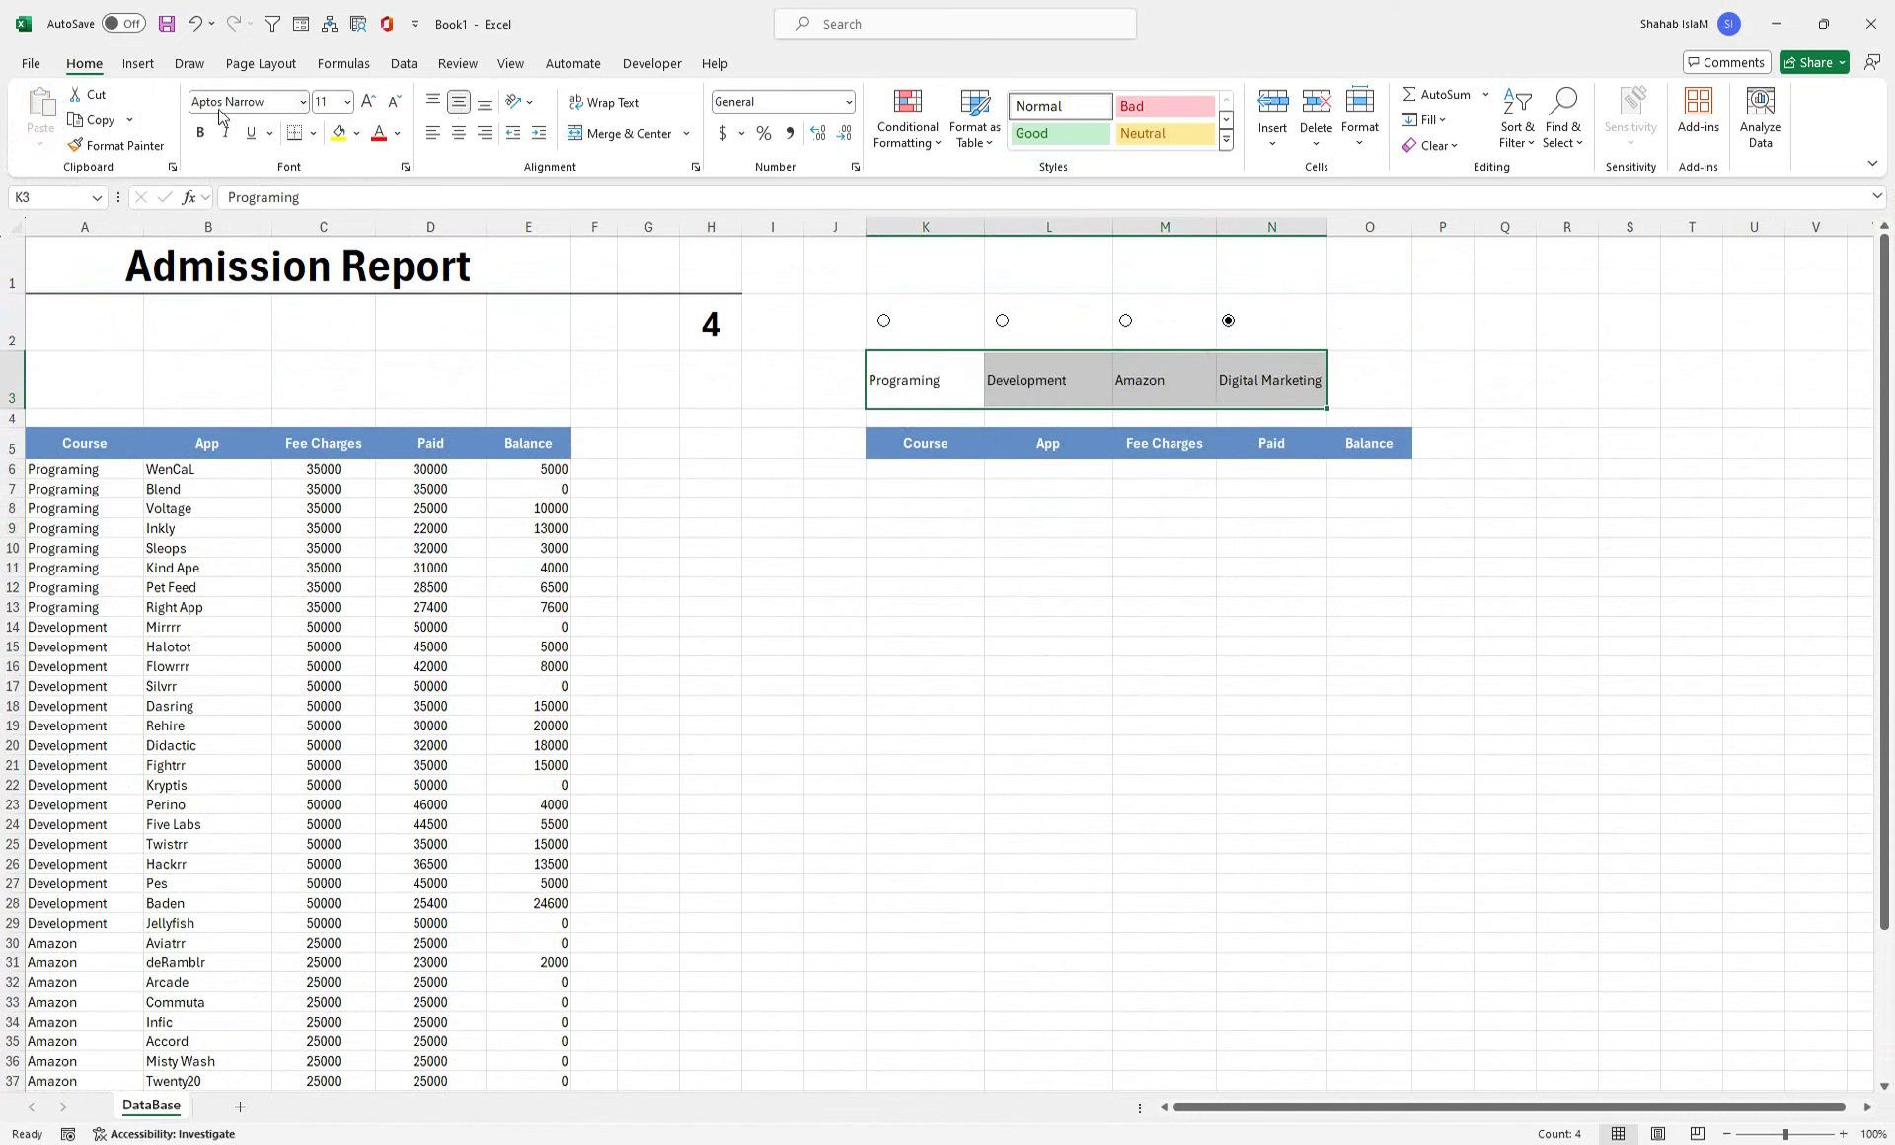
{"action": "left_click", "coordinate": [366, 102]}
{"action": "left_click", "coordinate": [366, 103]}
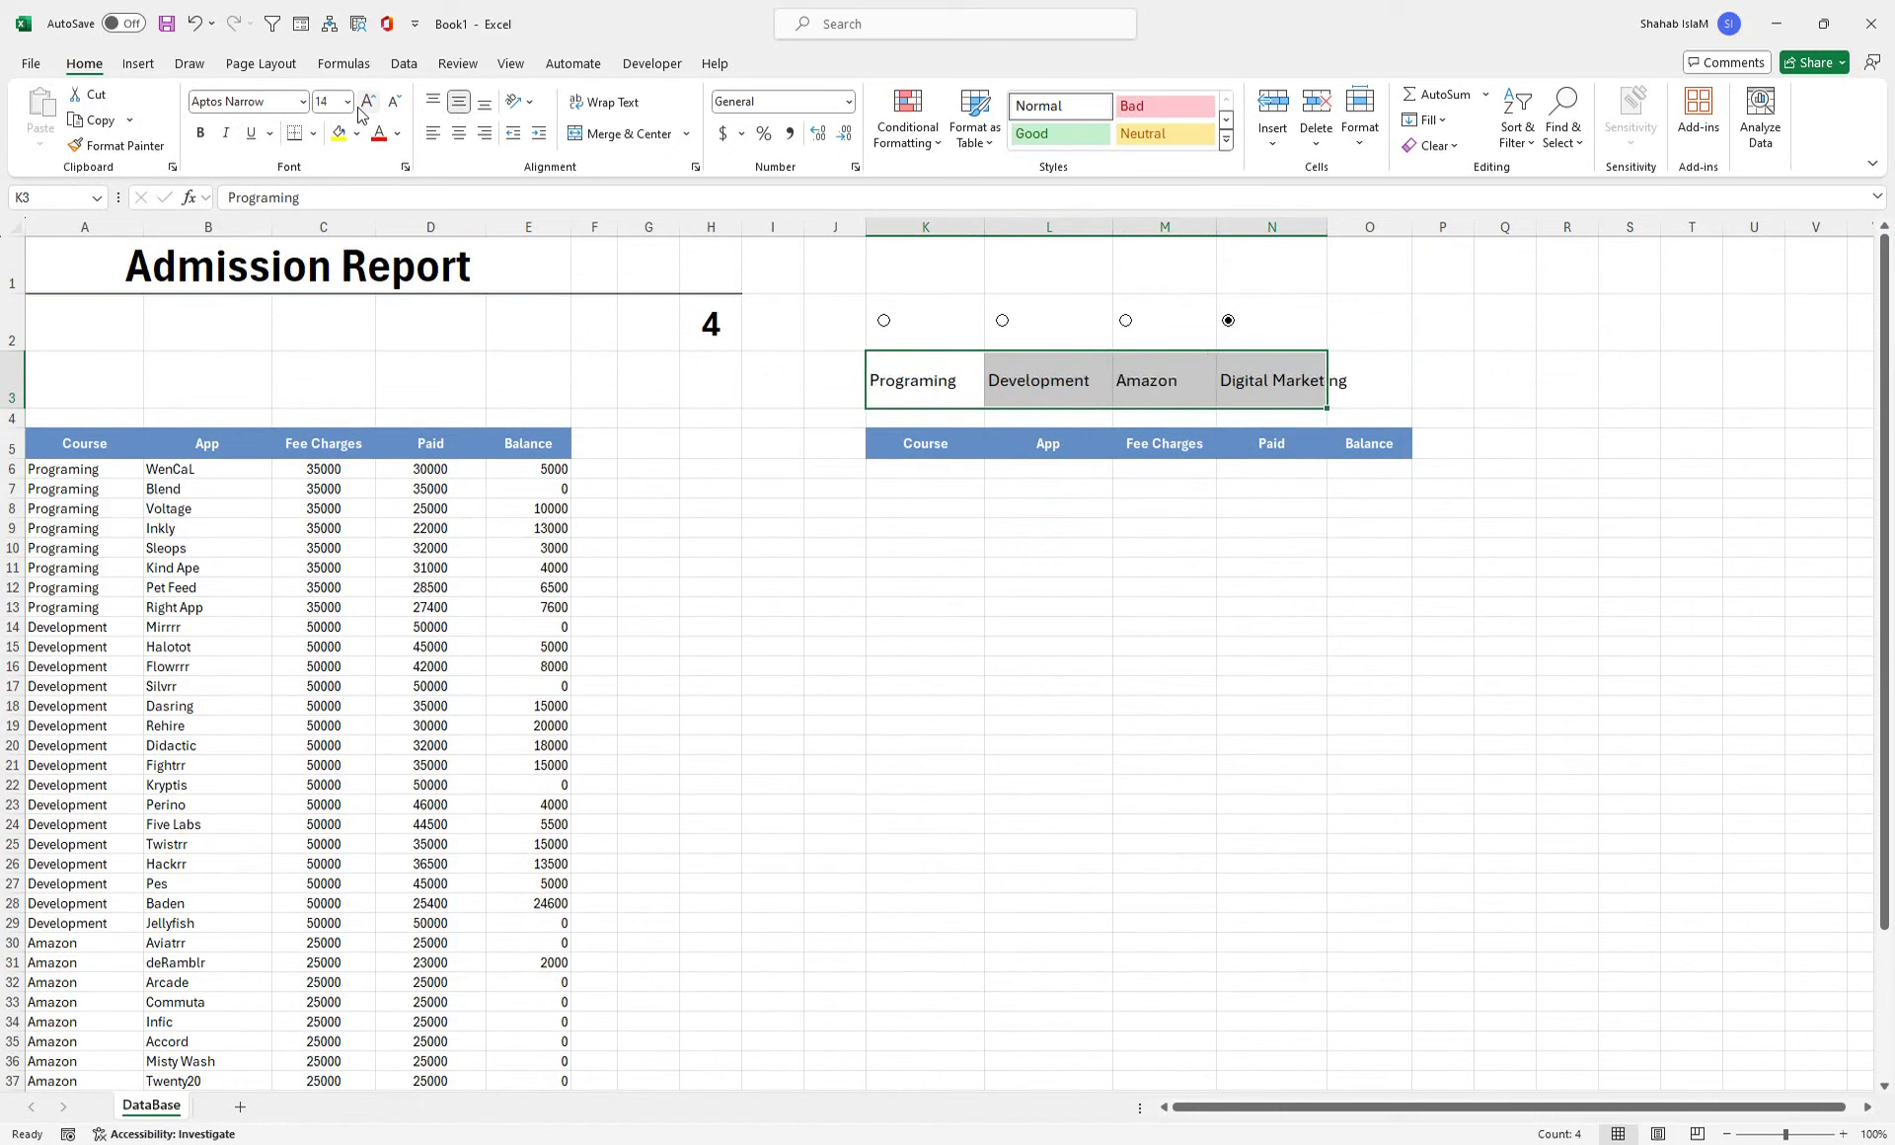
{"action": "left_click_drag", "start_coordinate": [1328, 227], "coordinate": [1348, 231]}
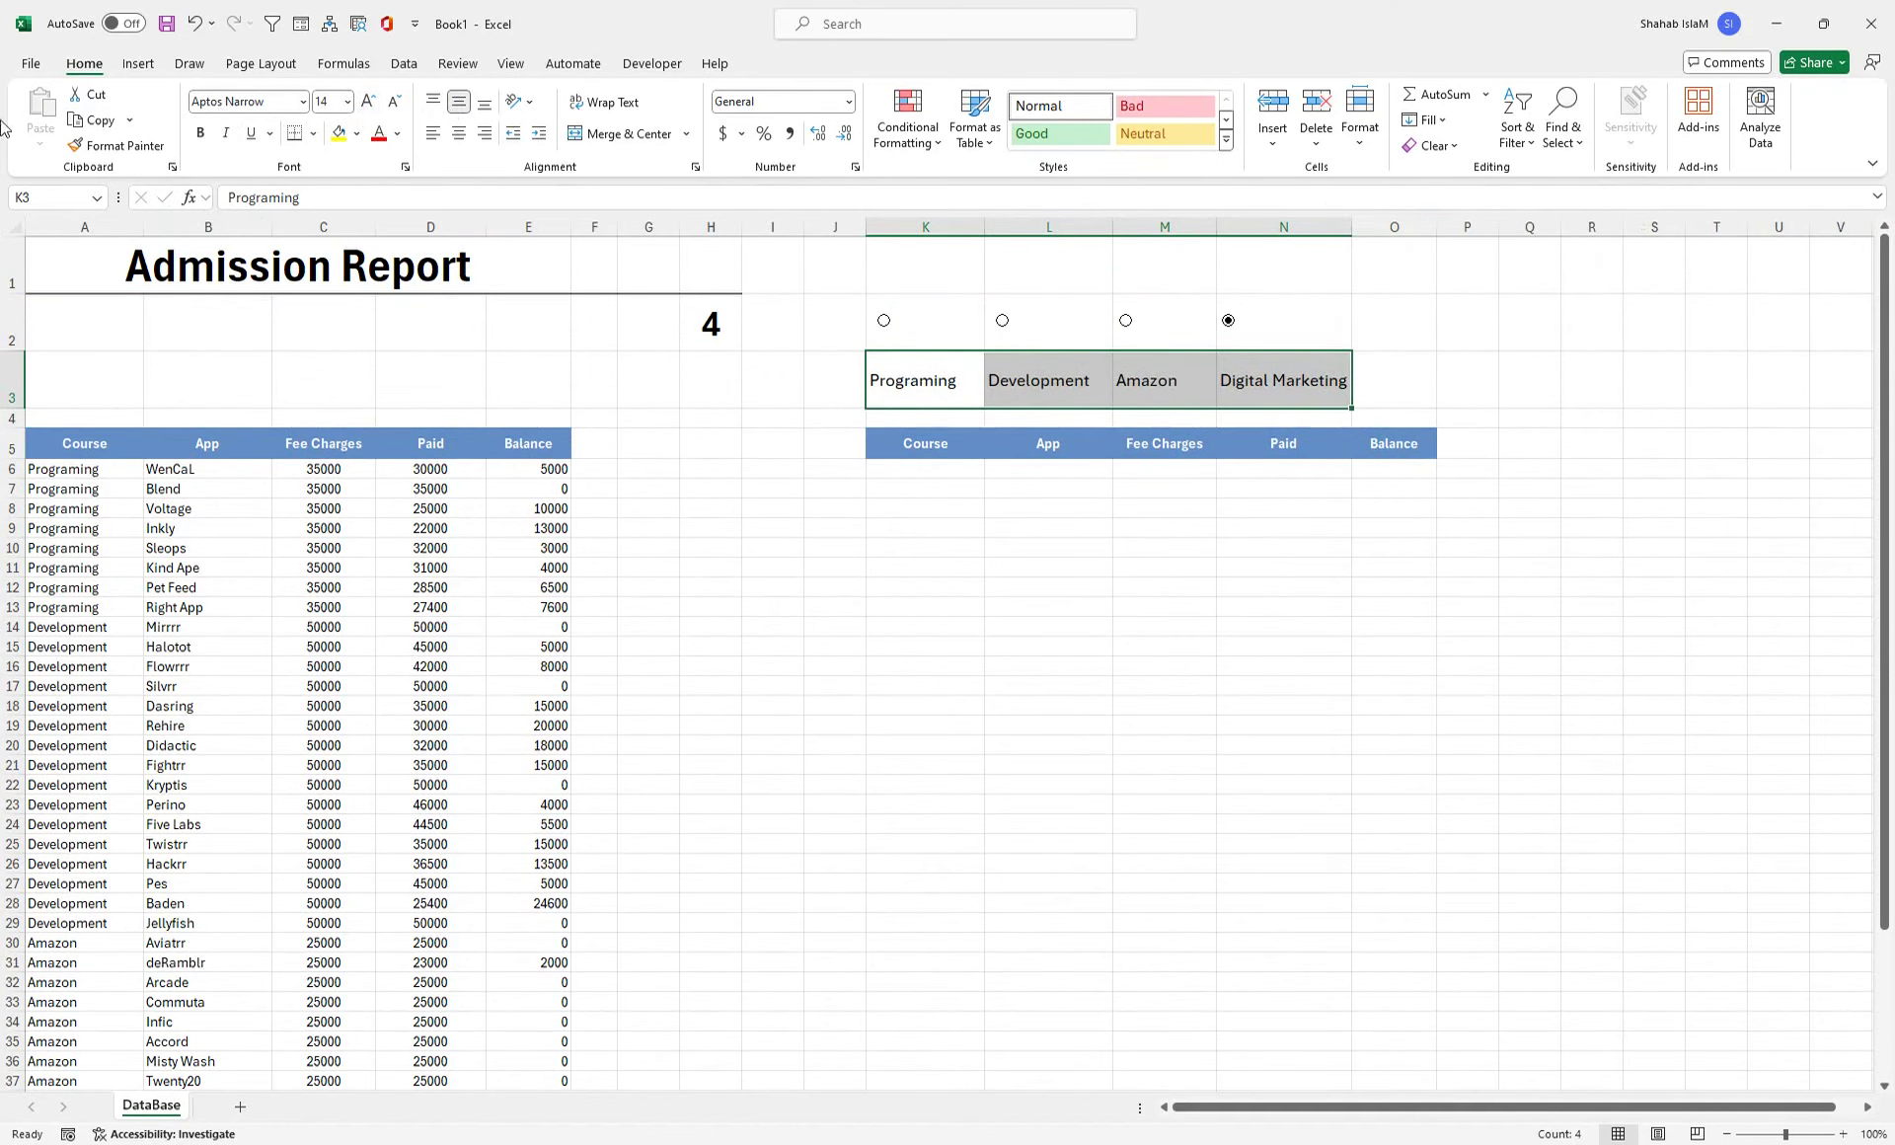
{"action": "left_click", "coordinate": [203, 132]}
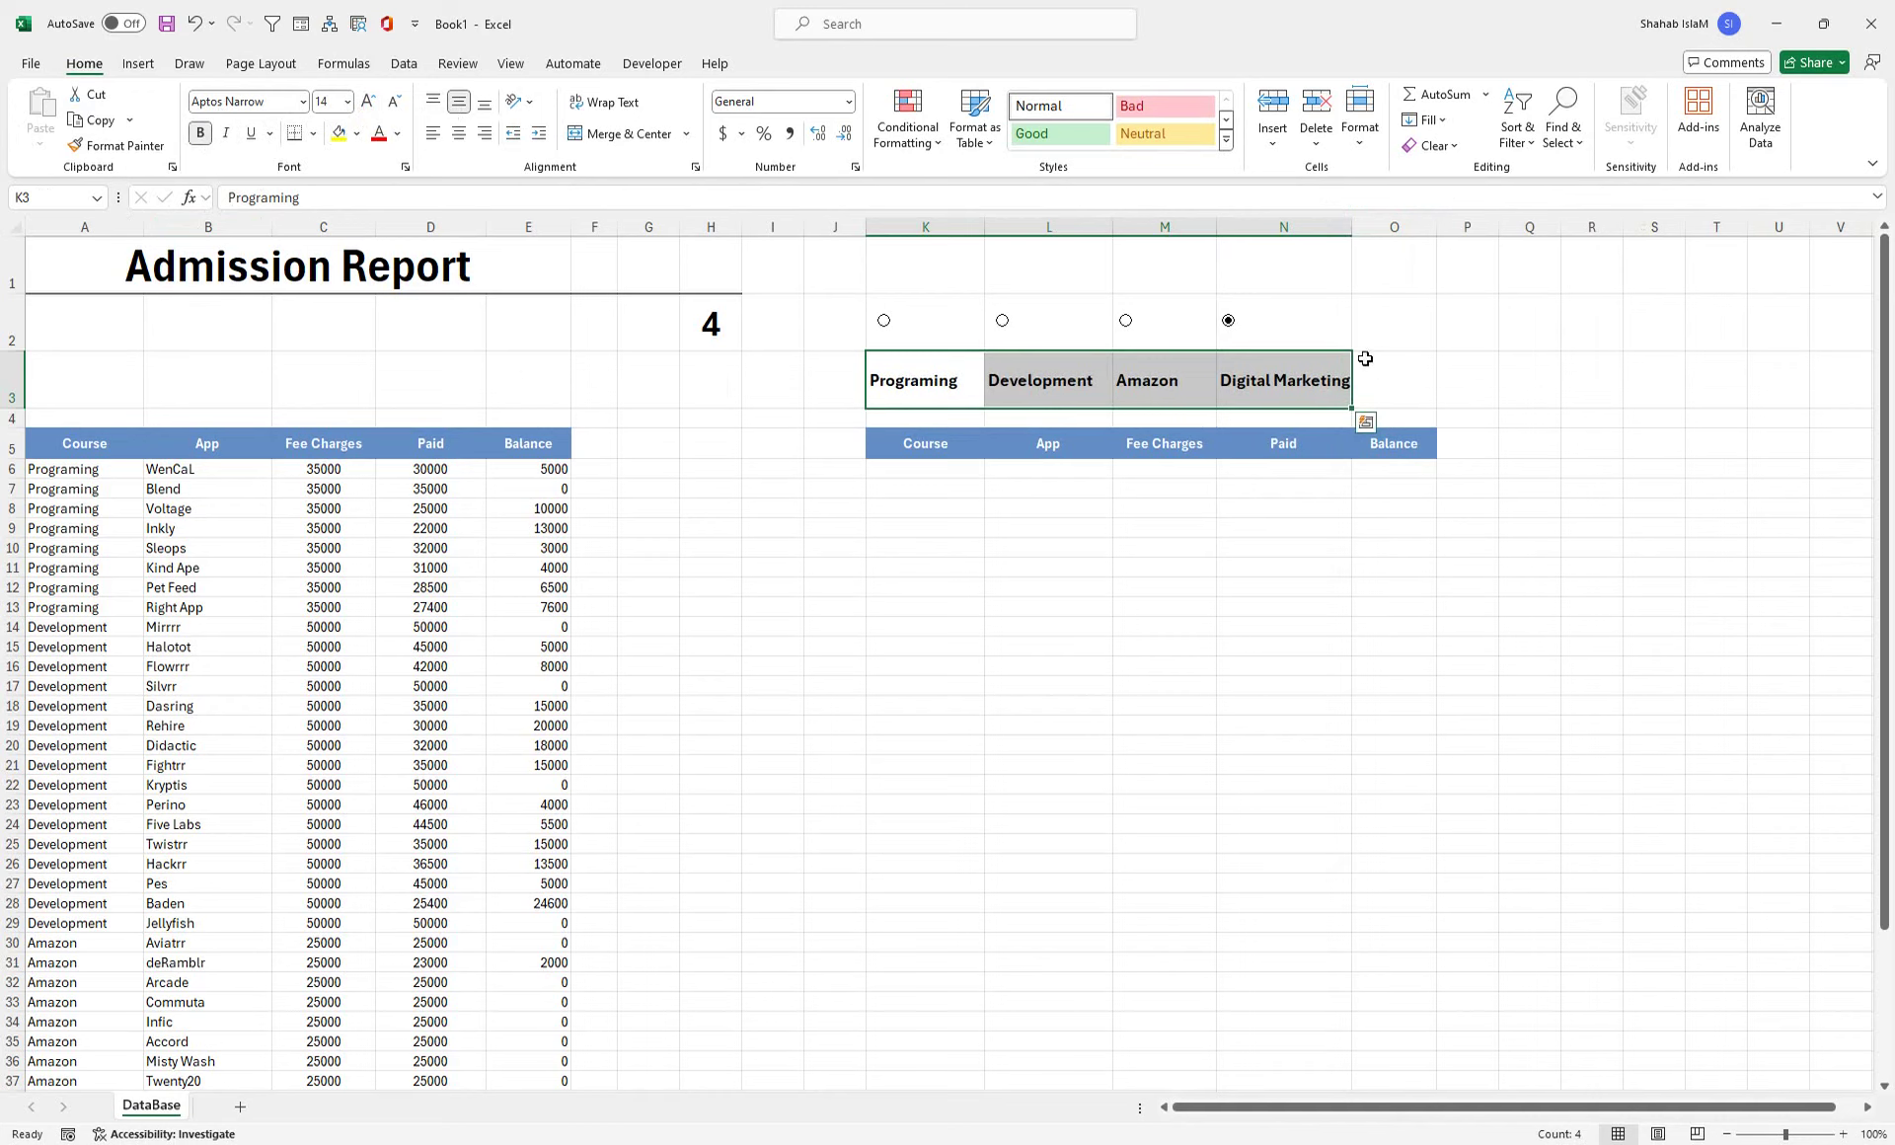
{"action": "double_click", "coordinate": [1352, 227]}
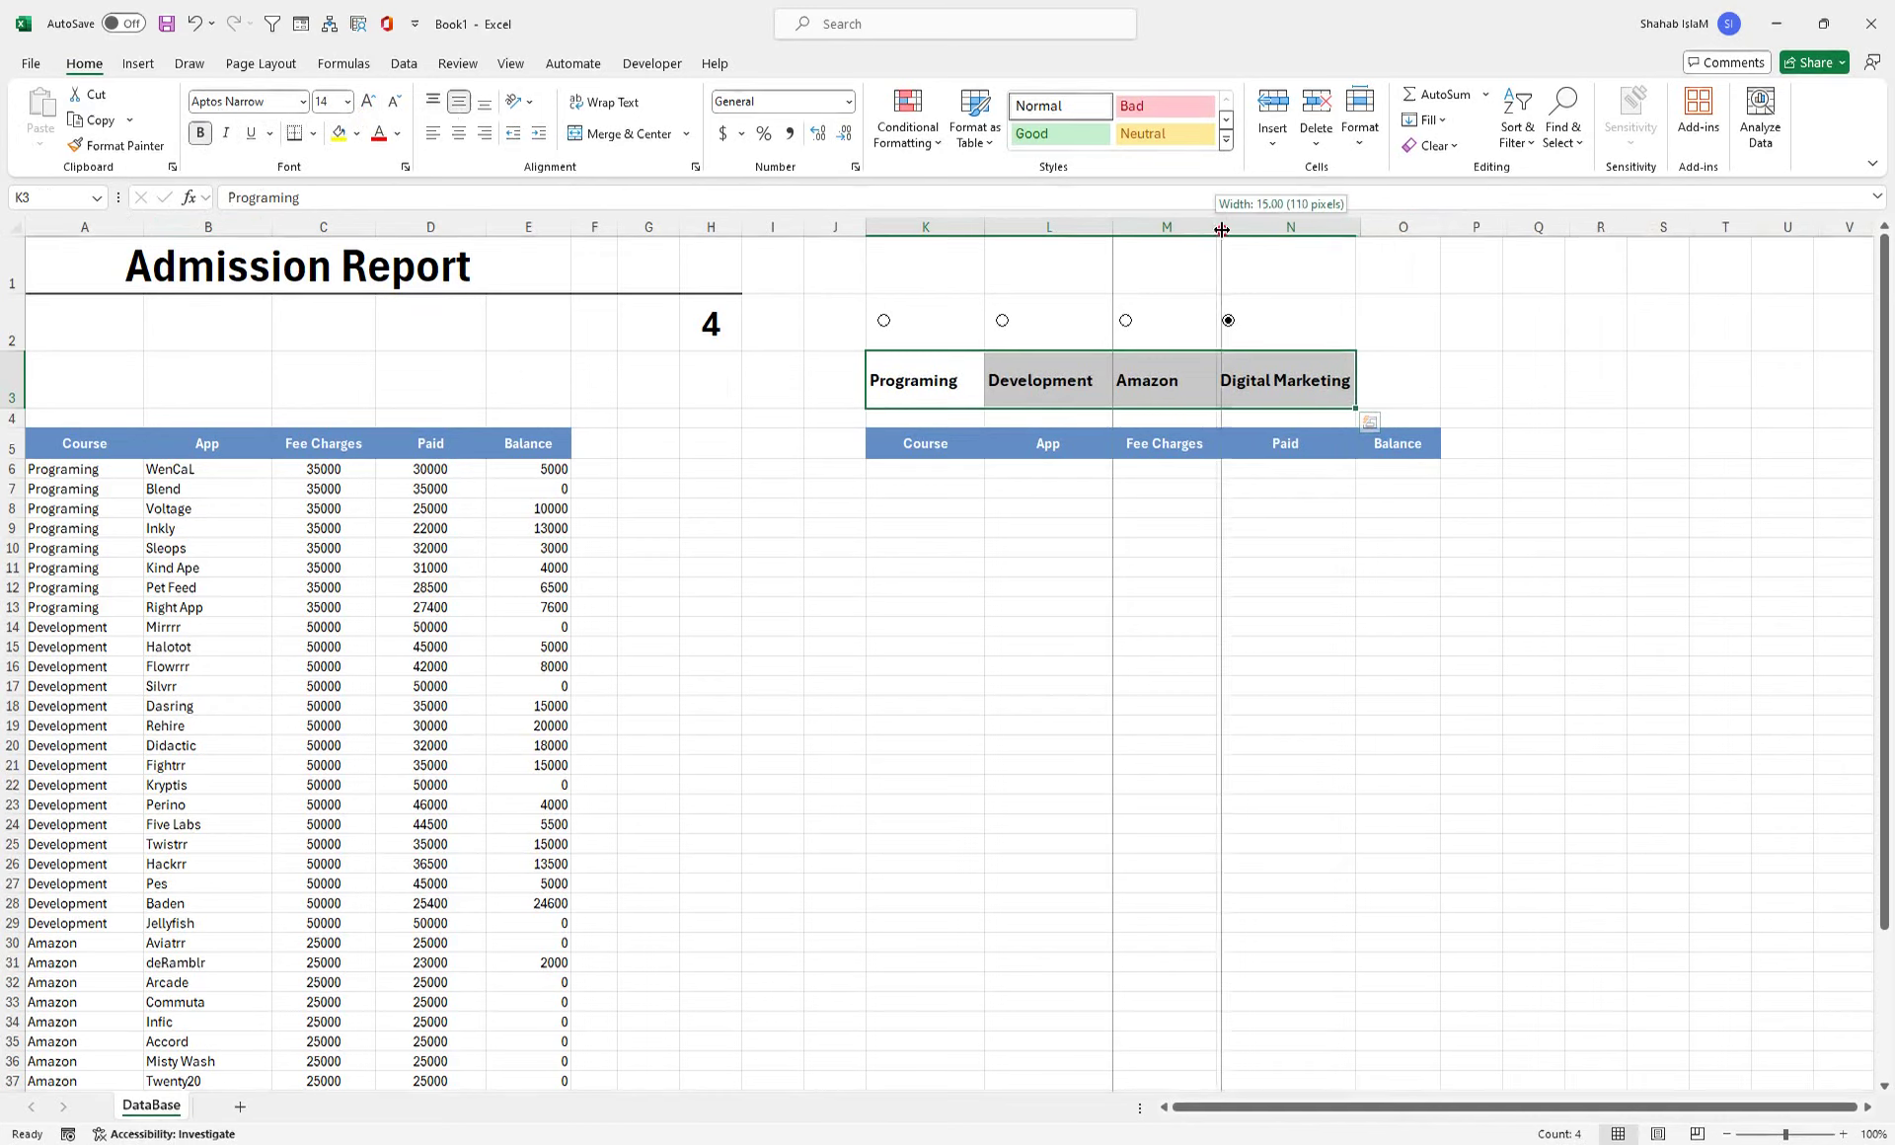
{"action": "left_click_drag", "start_coordinate": [1218, 227], "coordinate": [1234, 227]}
{"action": "left_click_drag", "start_coordinate": [1109, 227], "coordinate": [1129, 227]}
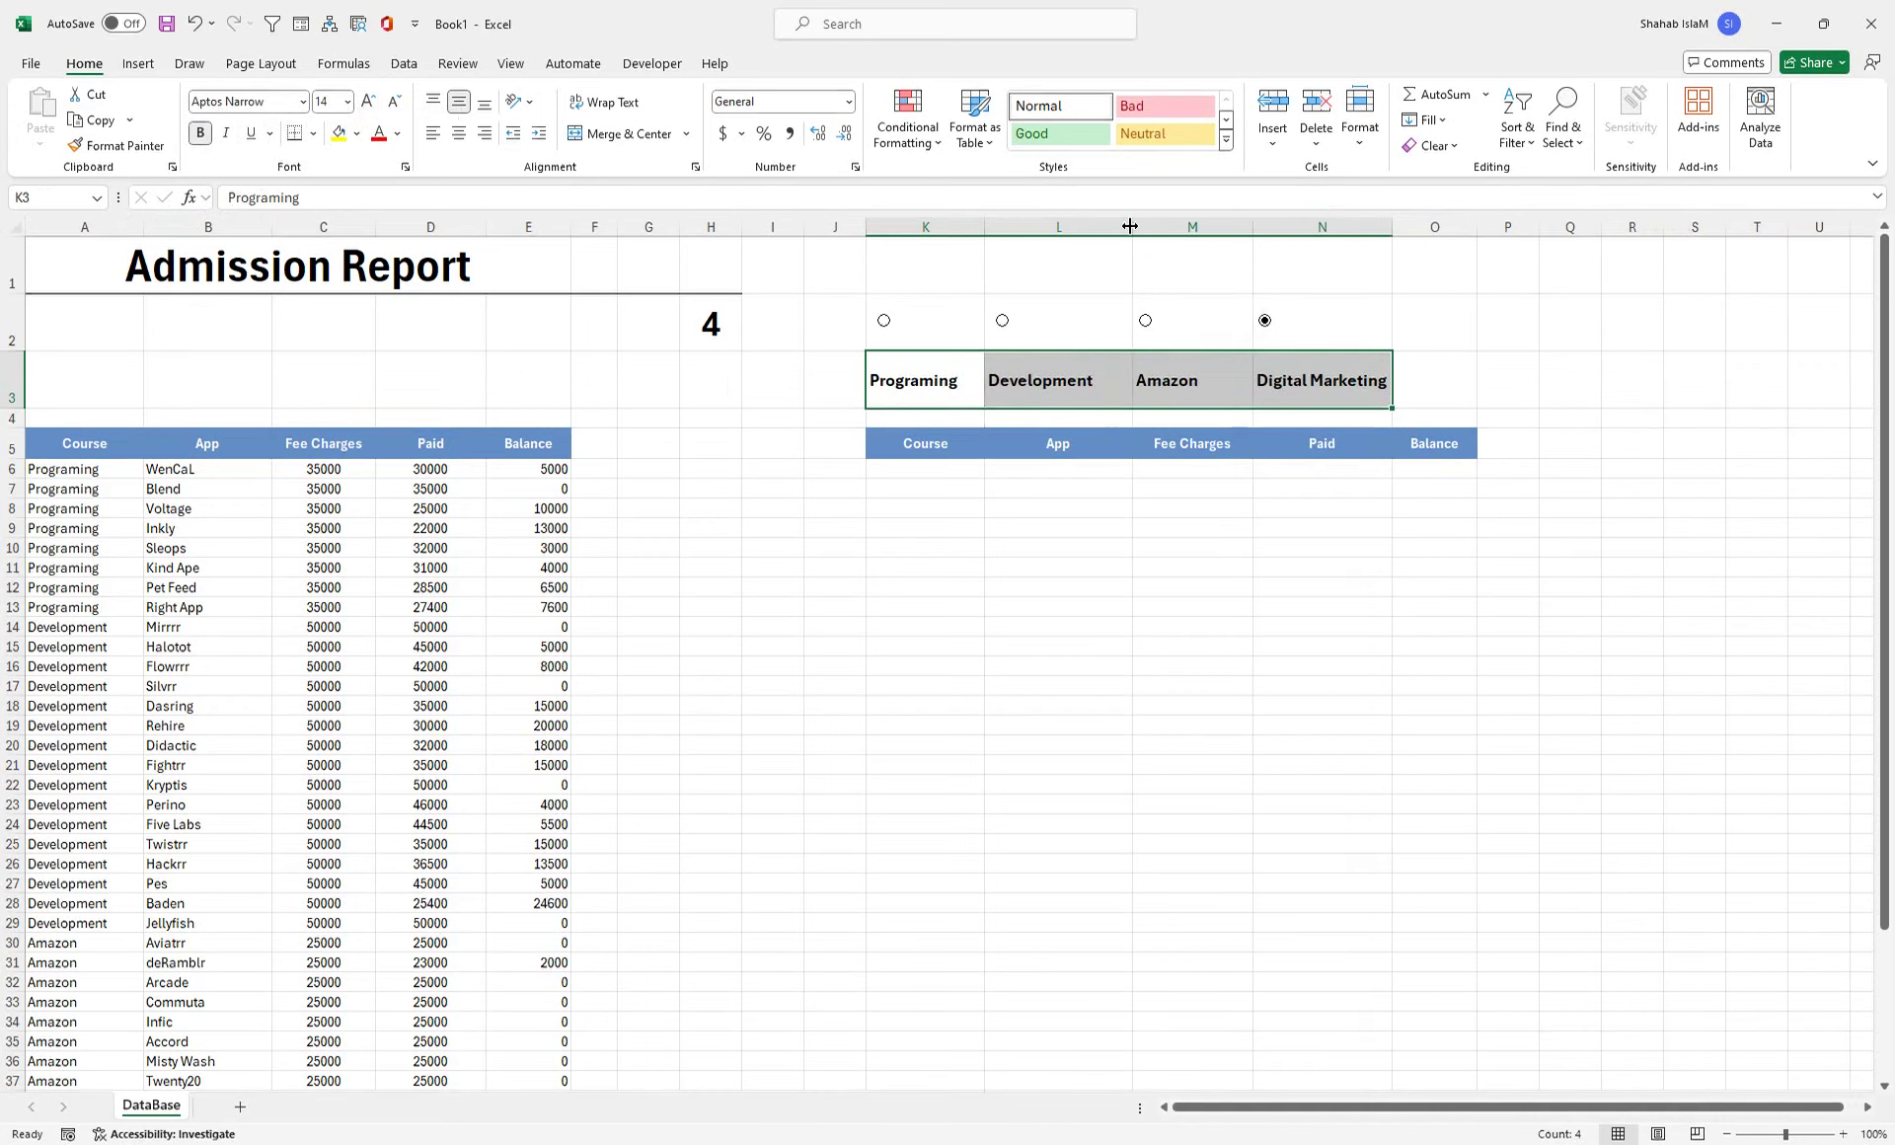
- Test the Programing and Digital Marketing options and make header row 5 taller
{"action": "left_click", "coordinate": [932, 391]}
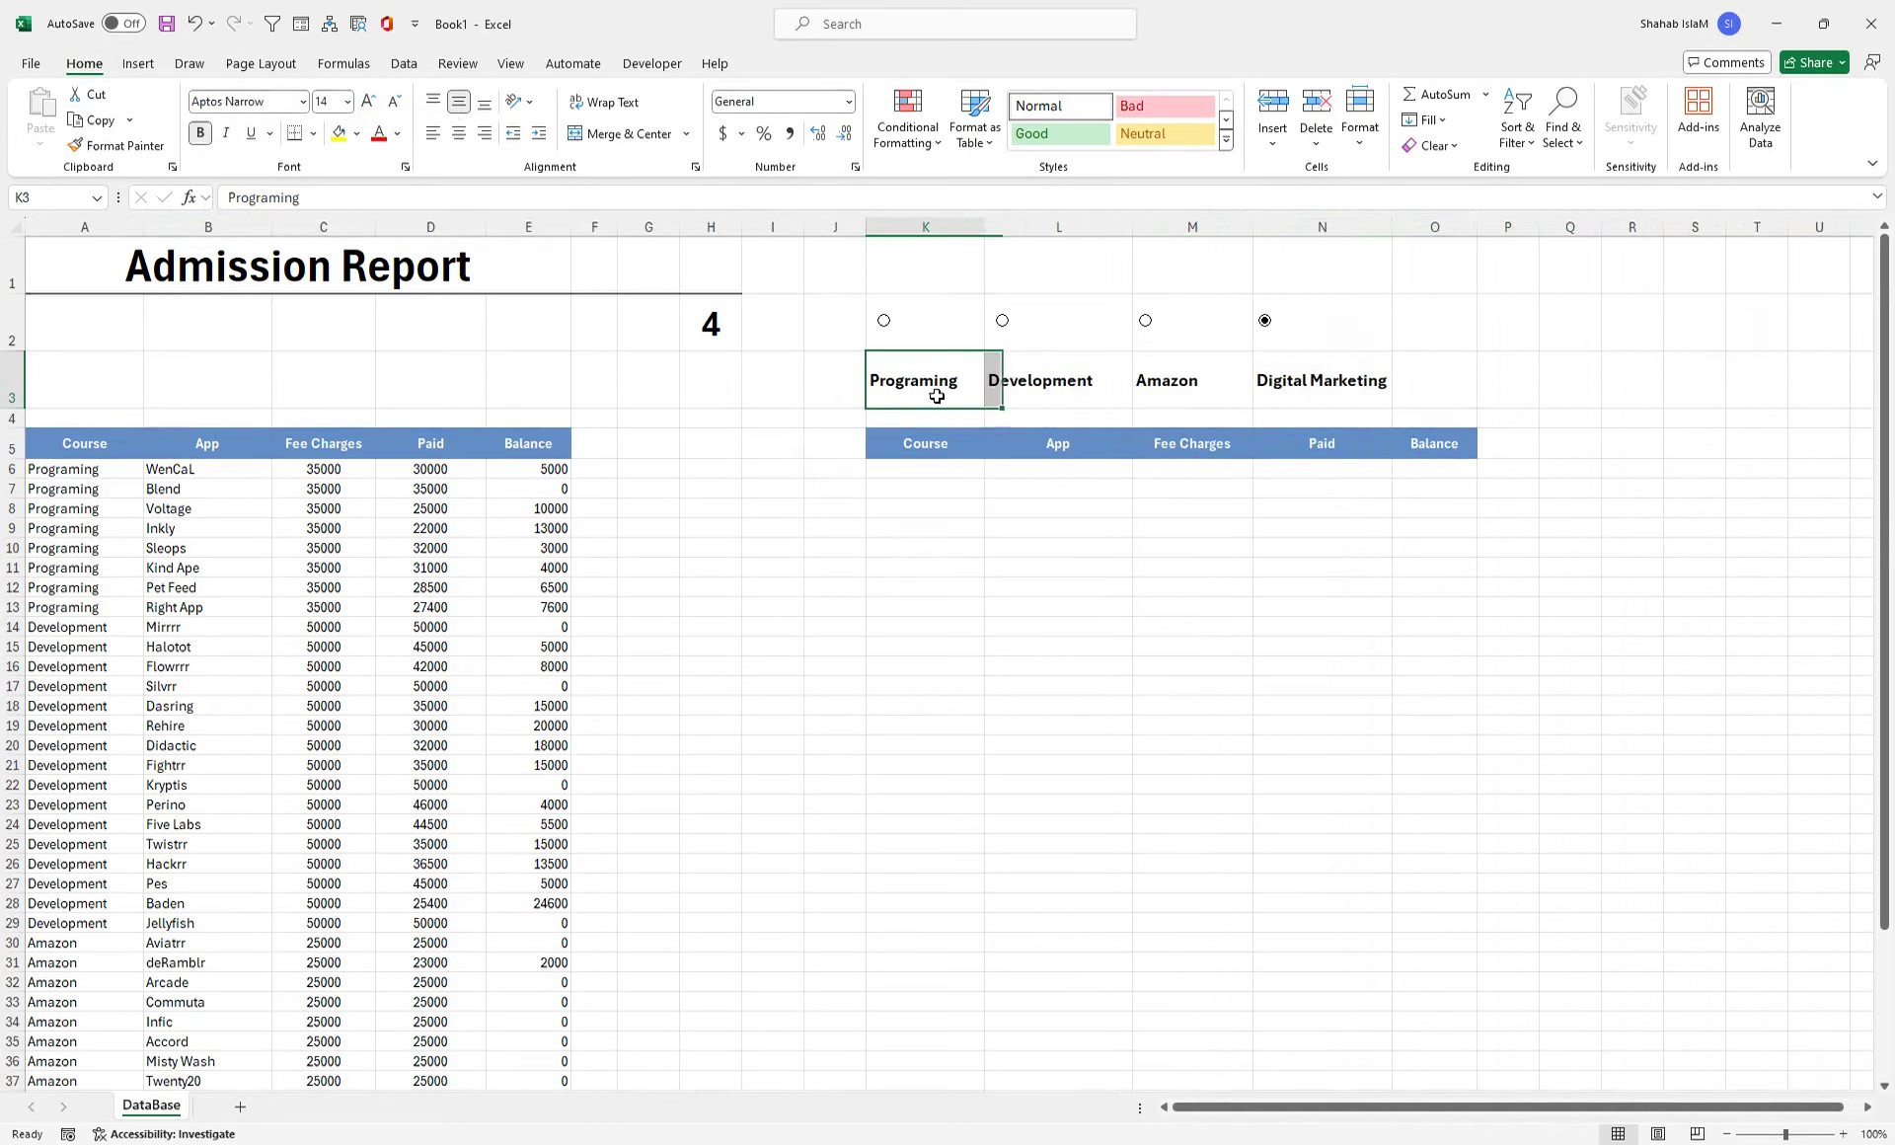
{"action": "left_click", "coordinate": [892, 324]}
{"action": "left_click", "coordinate": [1266, 321]}
{"action": "left_click_drag", "start_coordinate": [12, 459], "coordinate": [12, 481]}
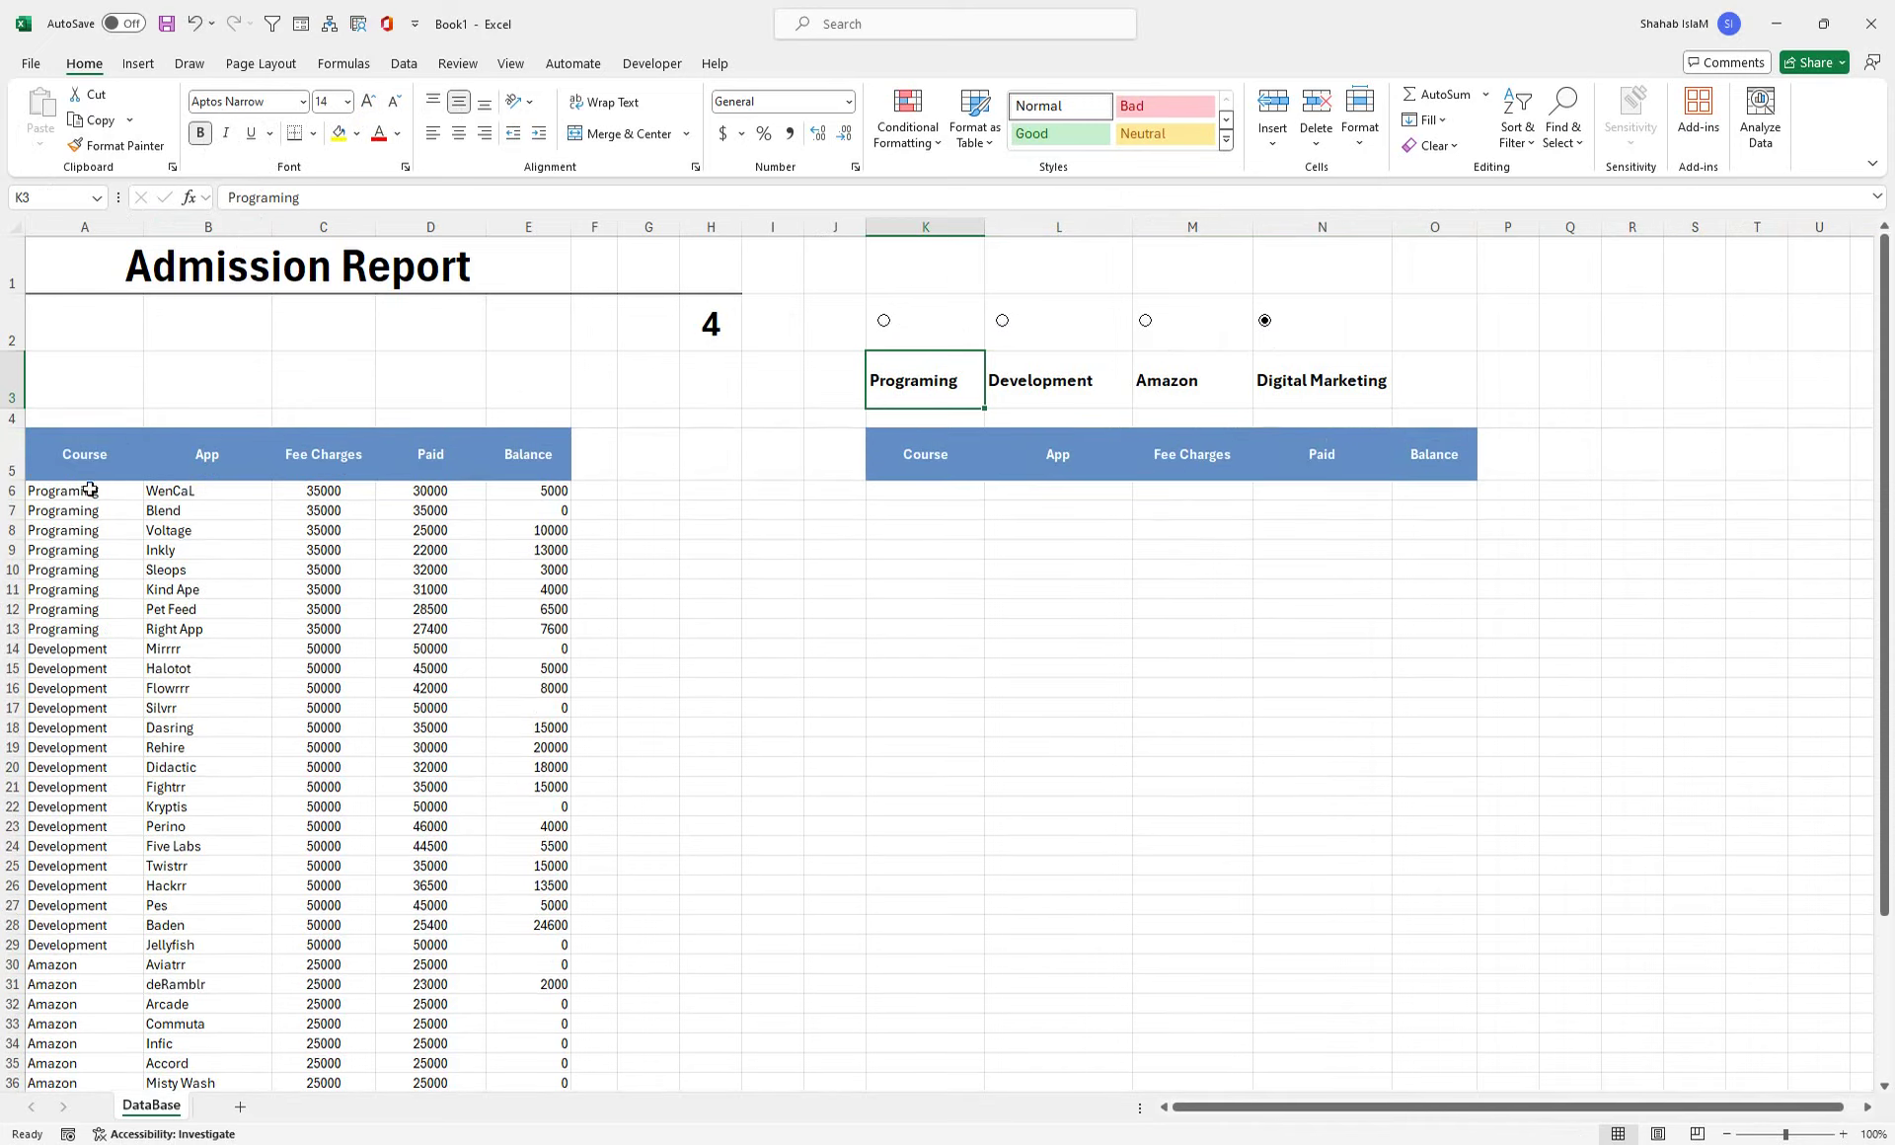
{"action": "left_click", "coordinate": [881, 488]}
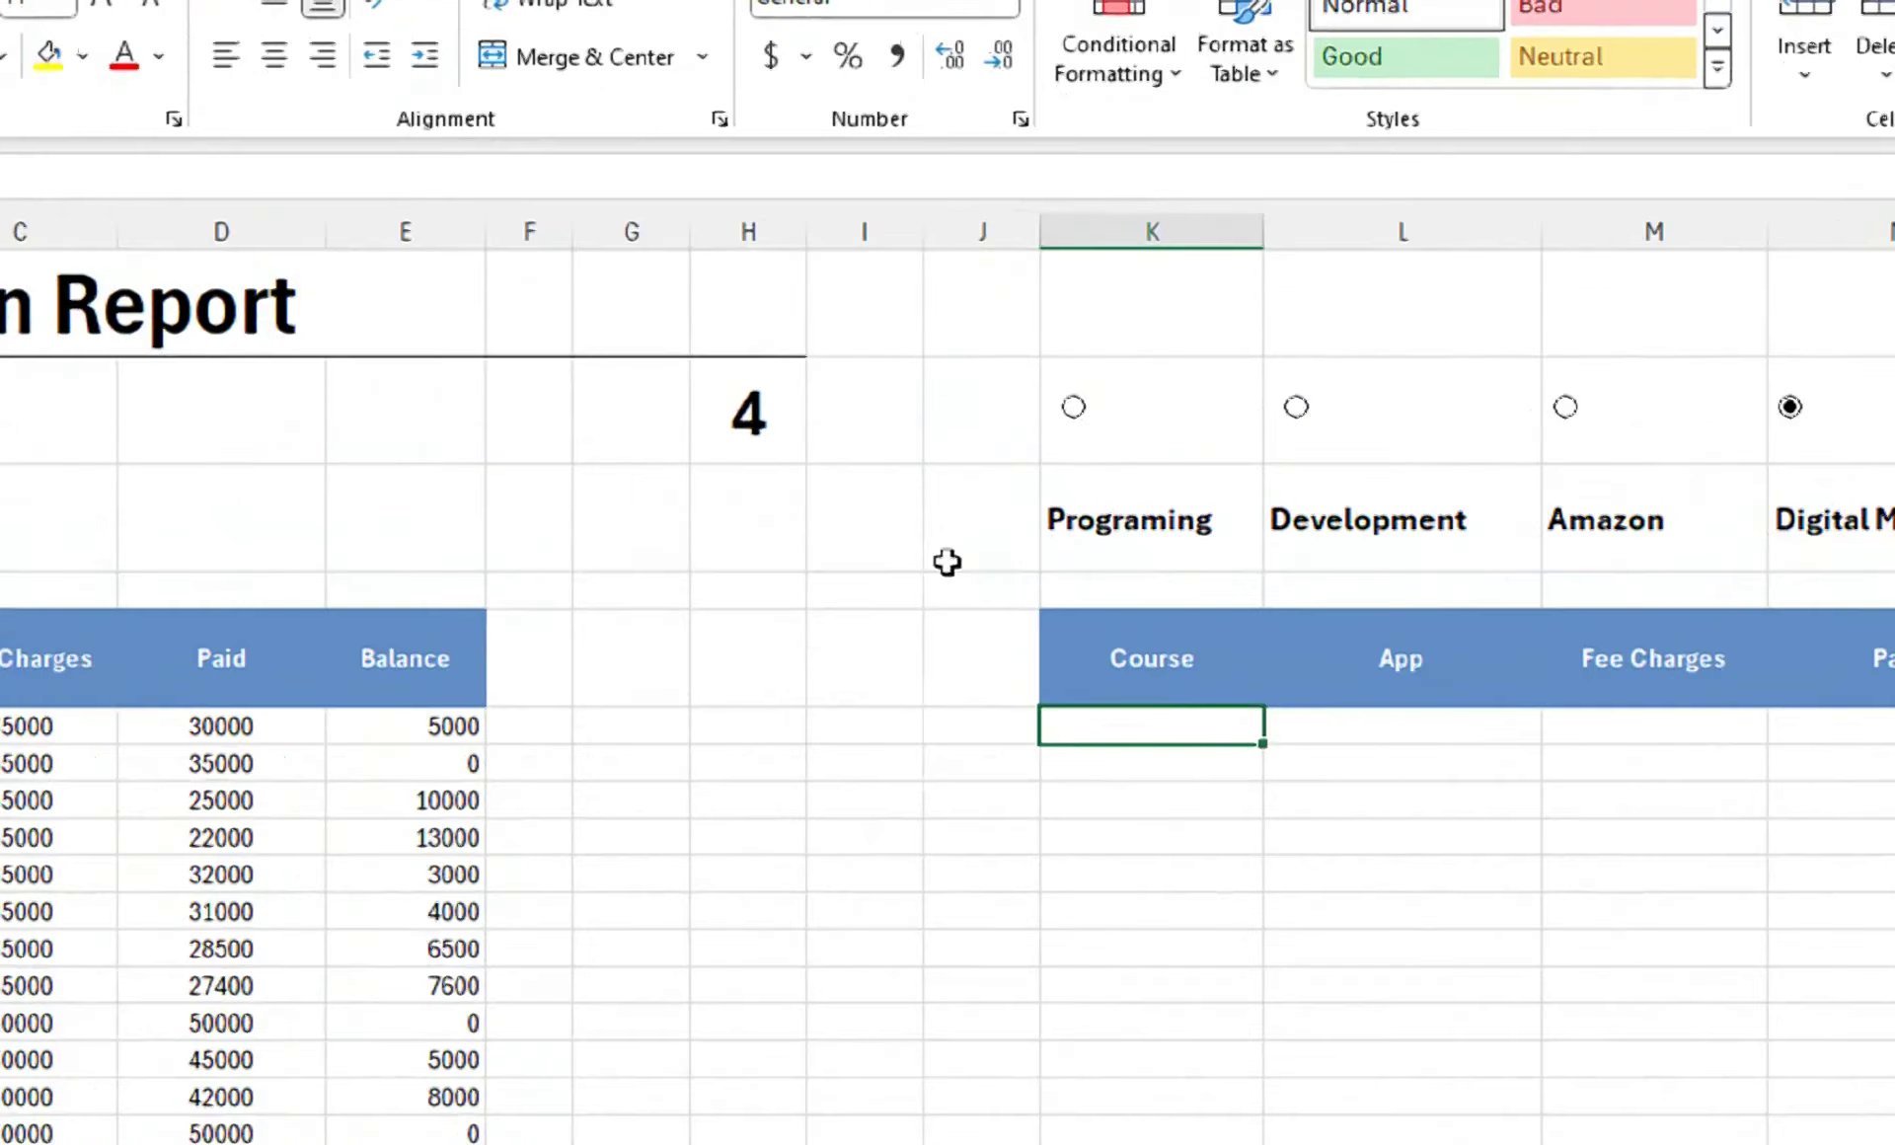
- Begin K6's formula as =SORT(FILTER( using function autocomplete
{"action": "type", "text": "="}
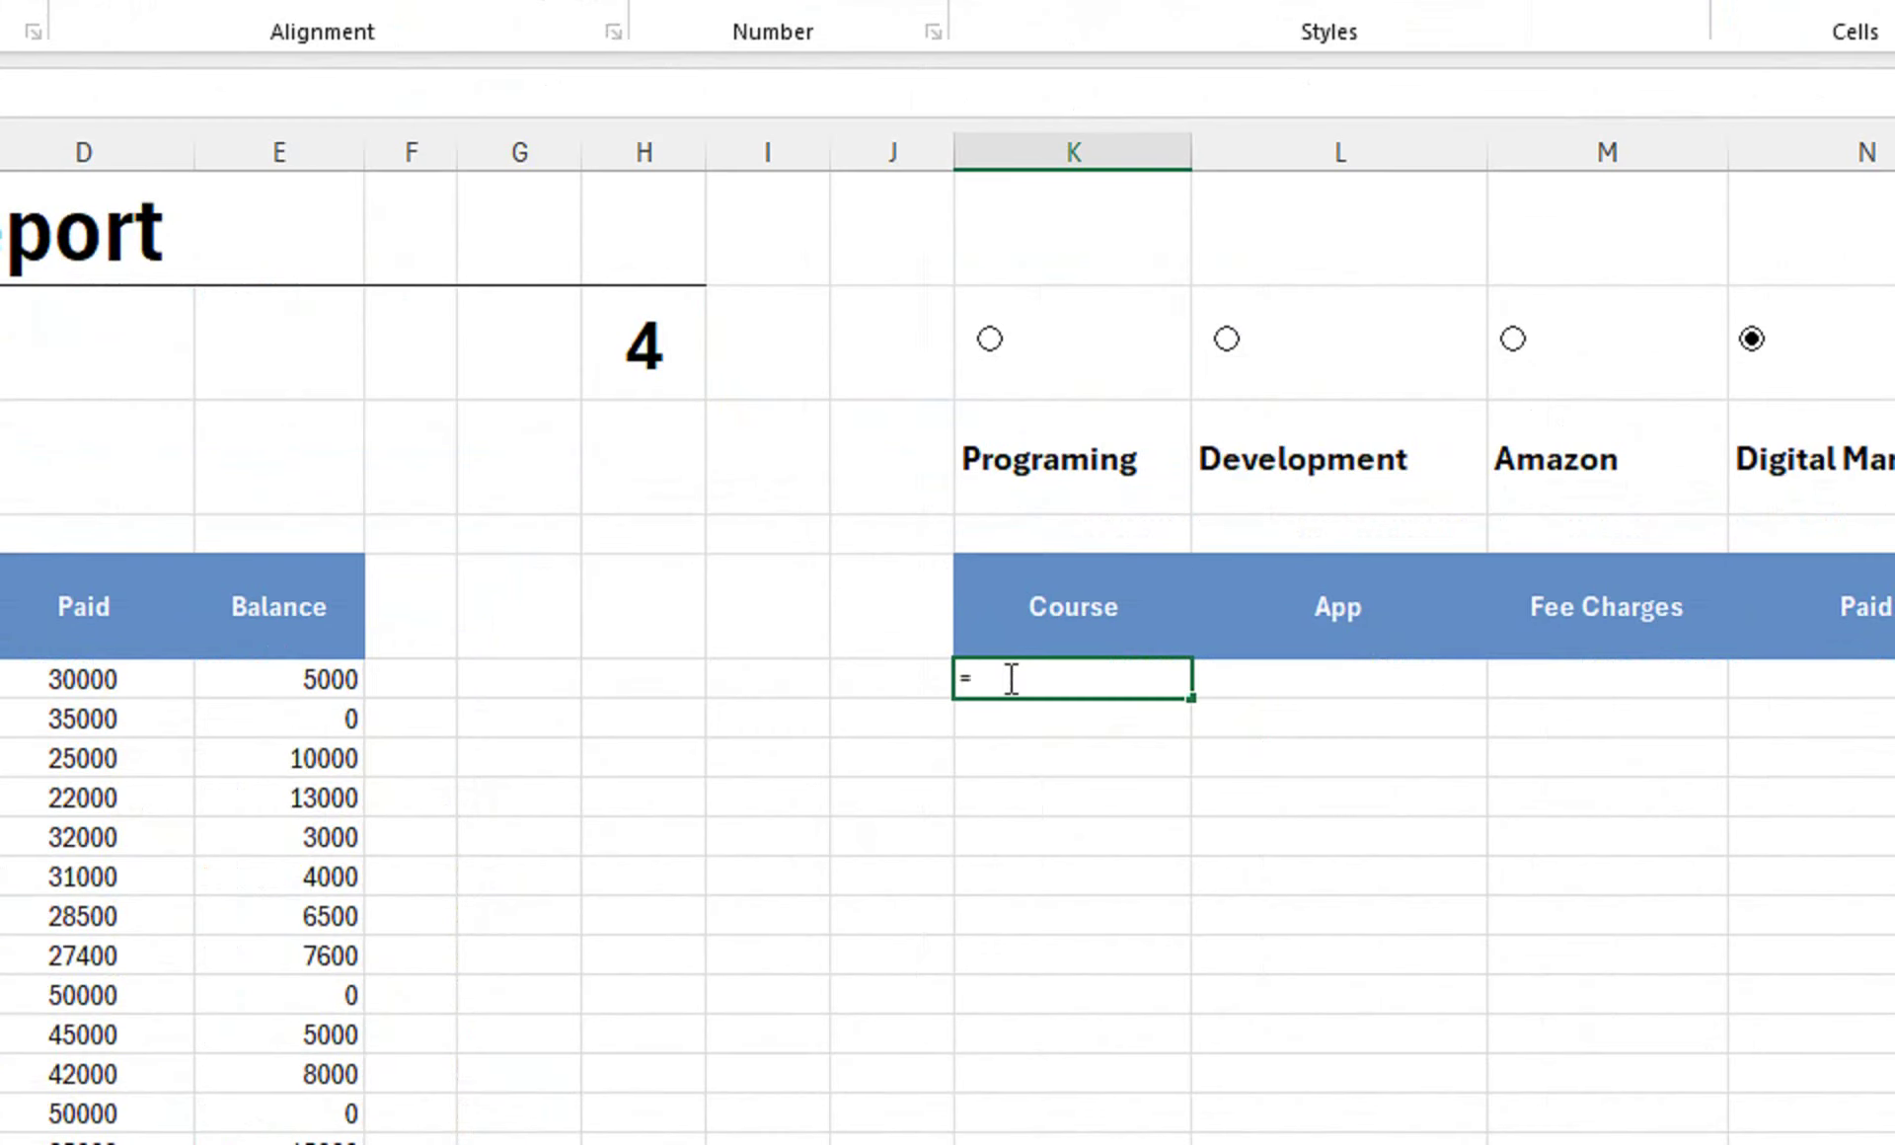
{"action": "type", "text": "sor"}
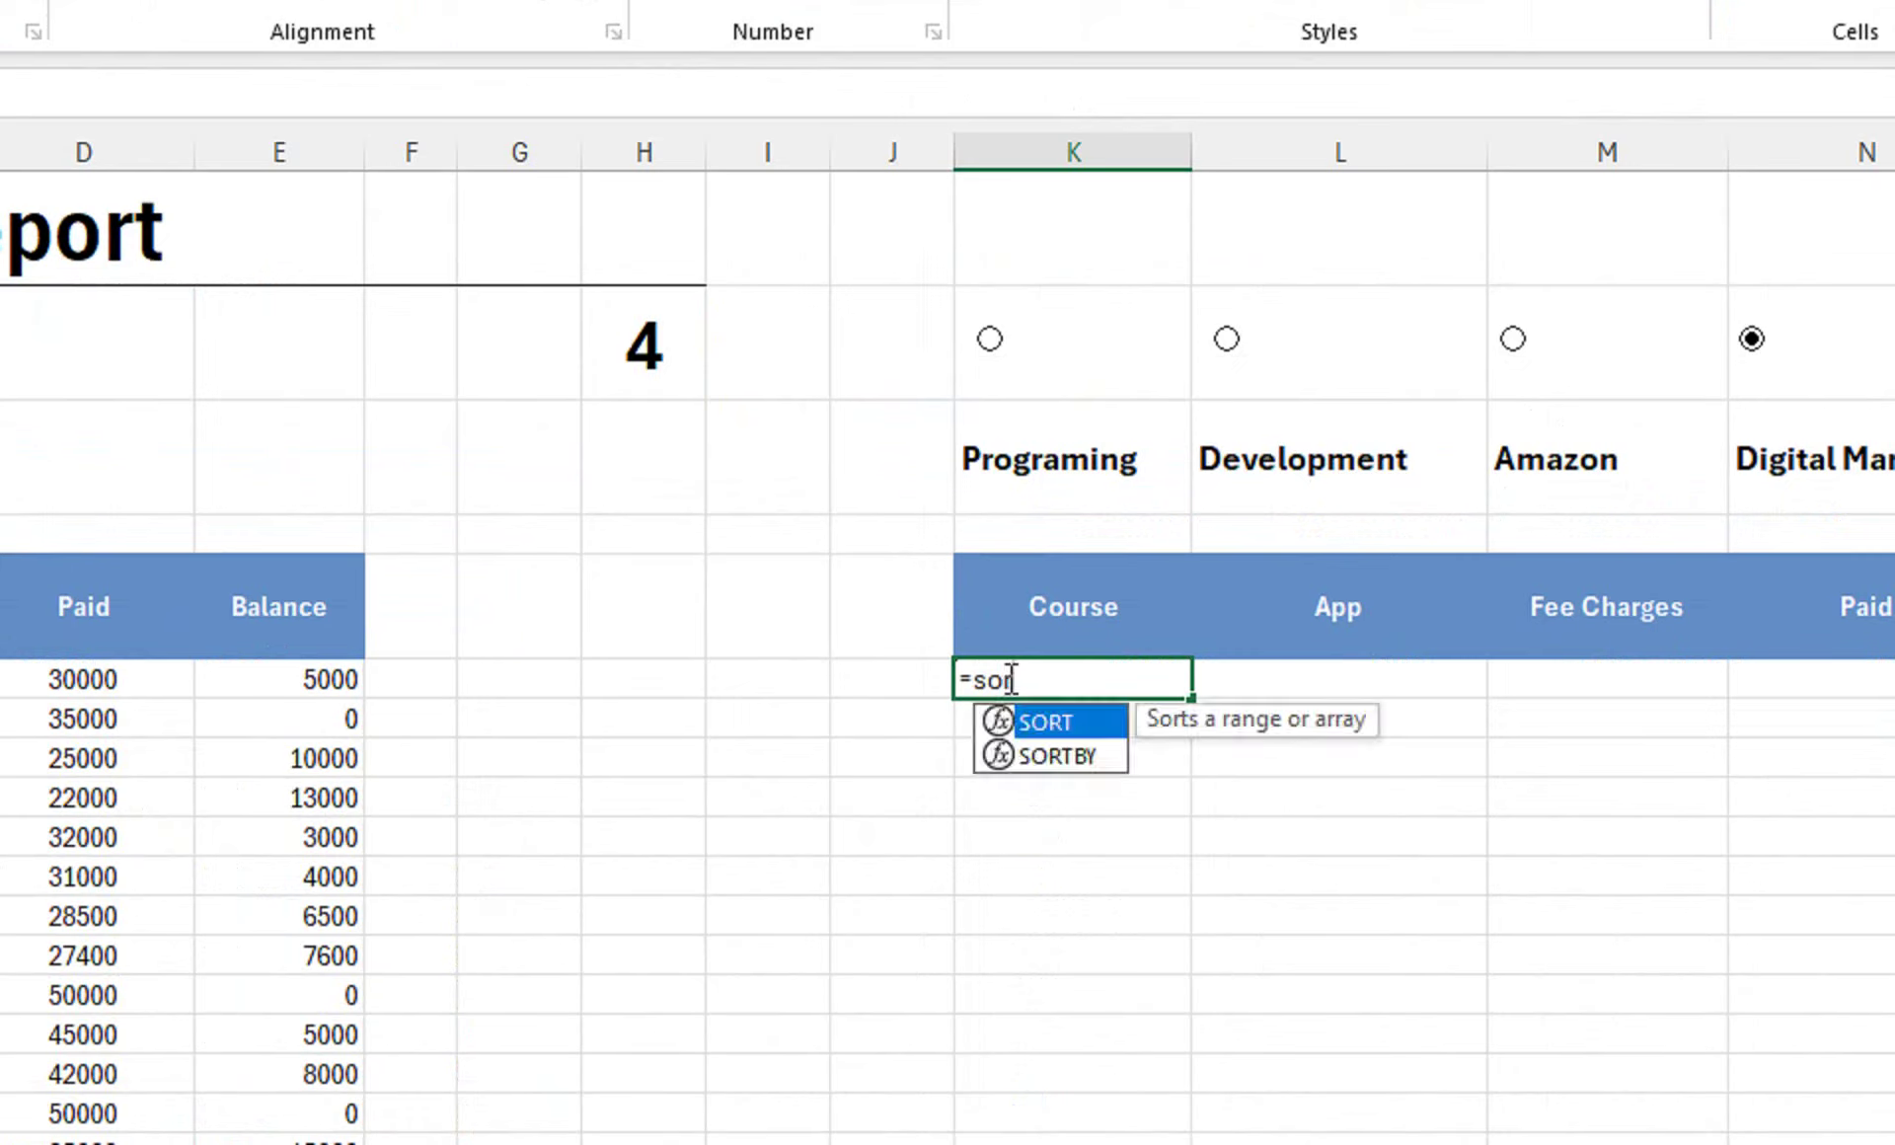
{"action": "key", "text": "Tab"}
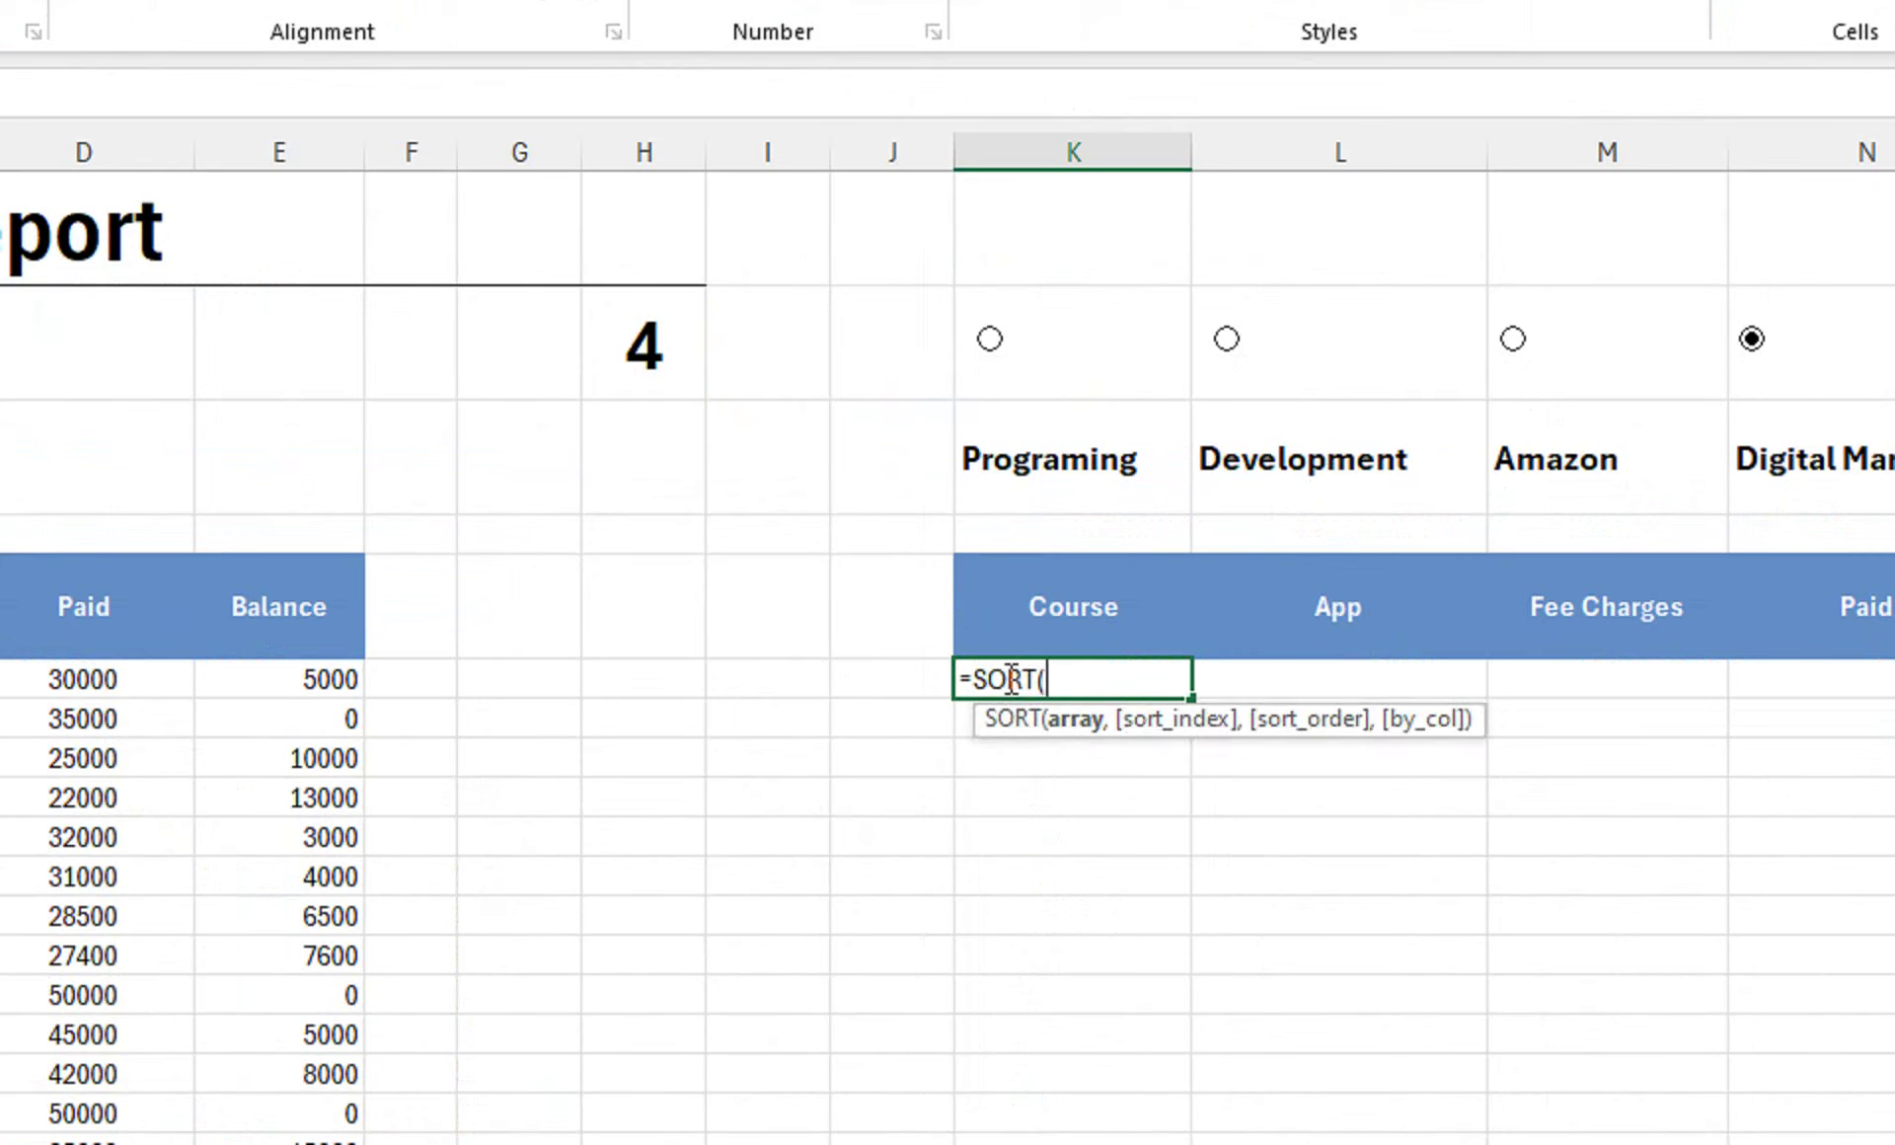
{"action": "type", "text": "fl"}
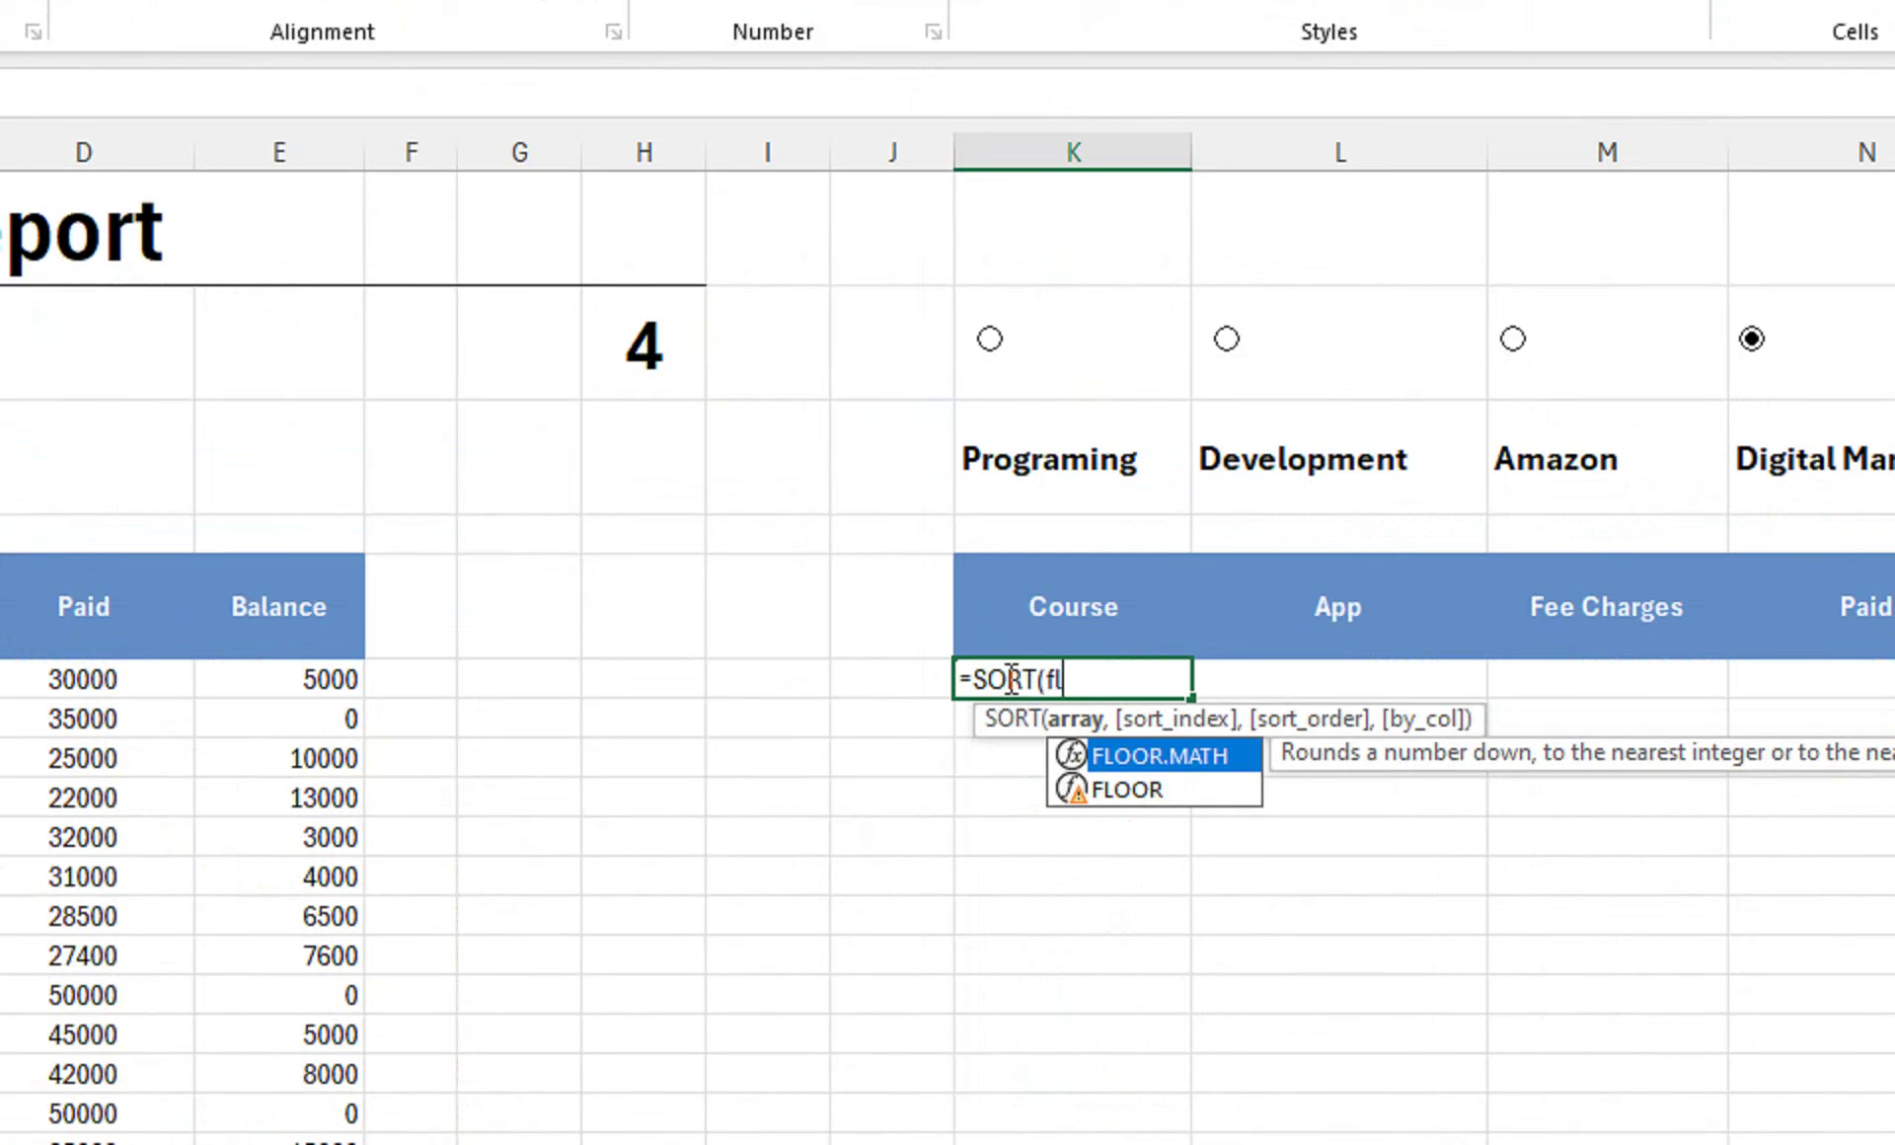
{"action": "key", "text": "Down"}
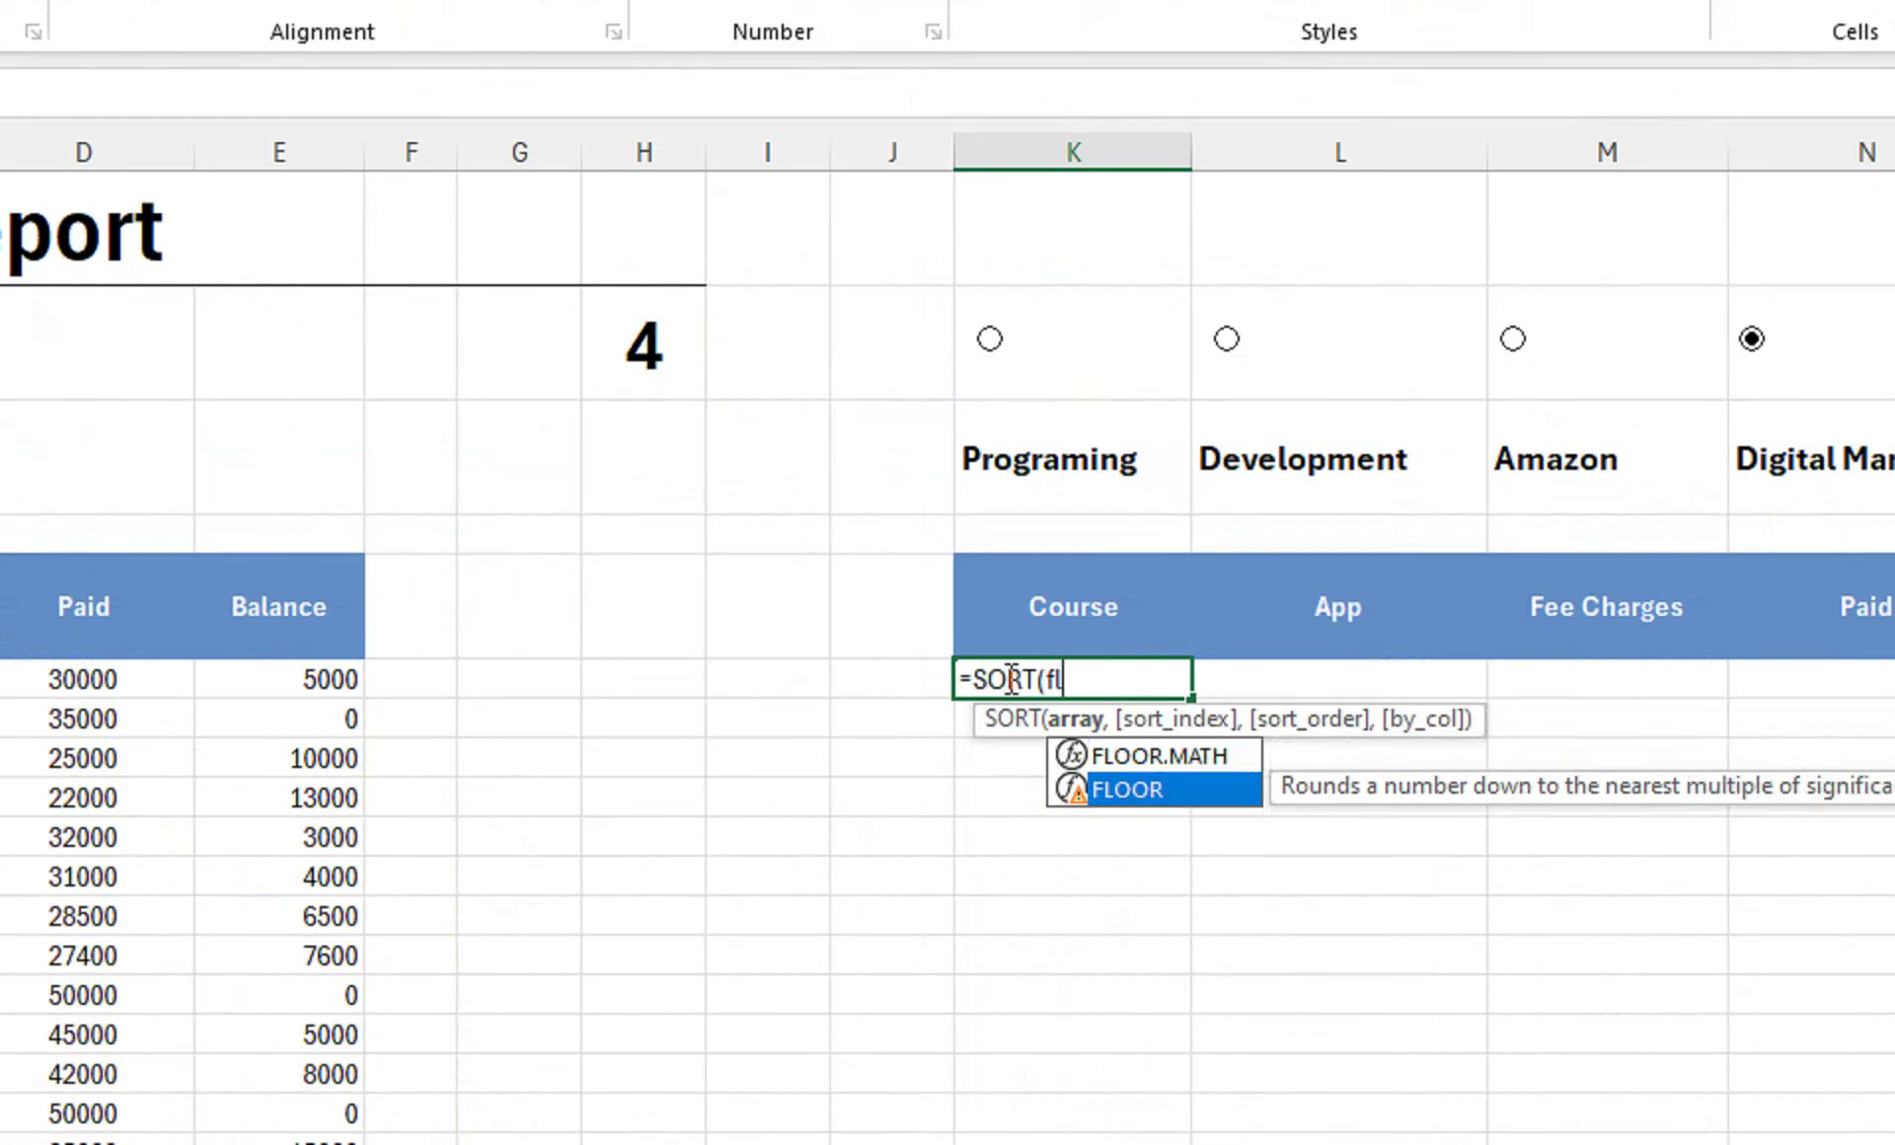
{"action": "type", "text": "l"}
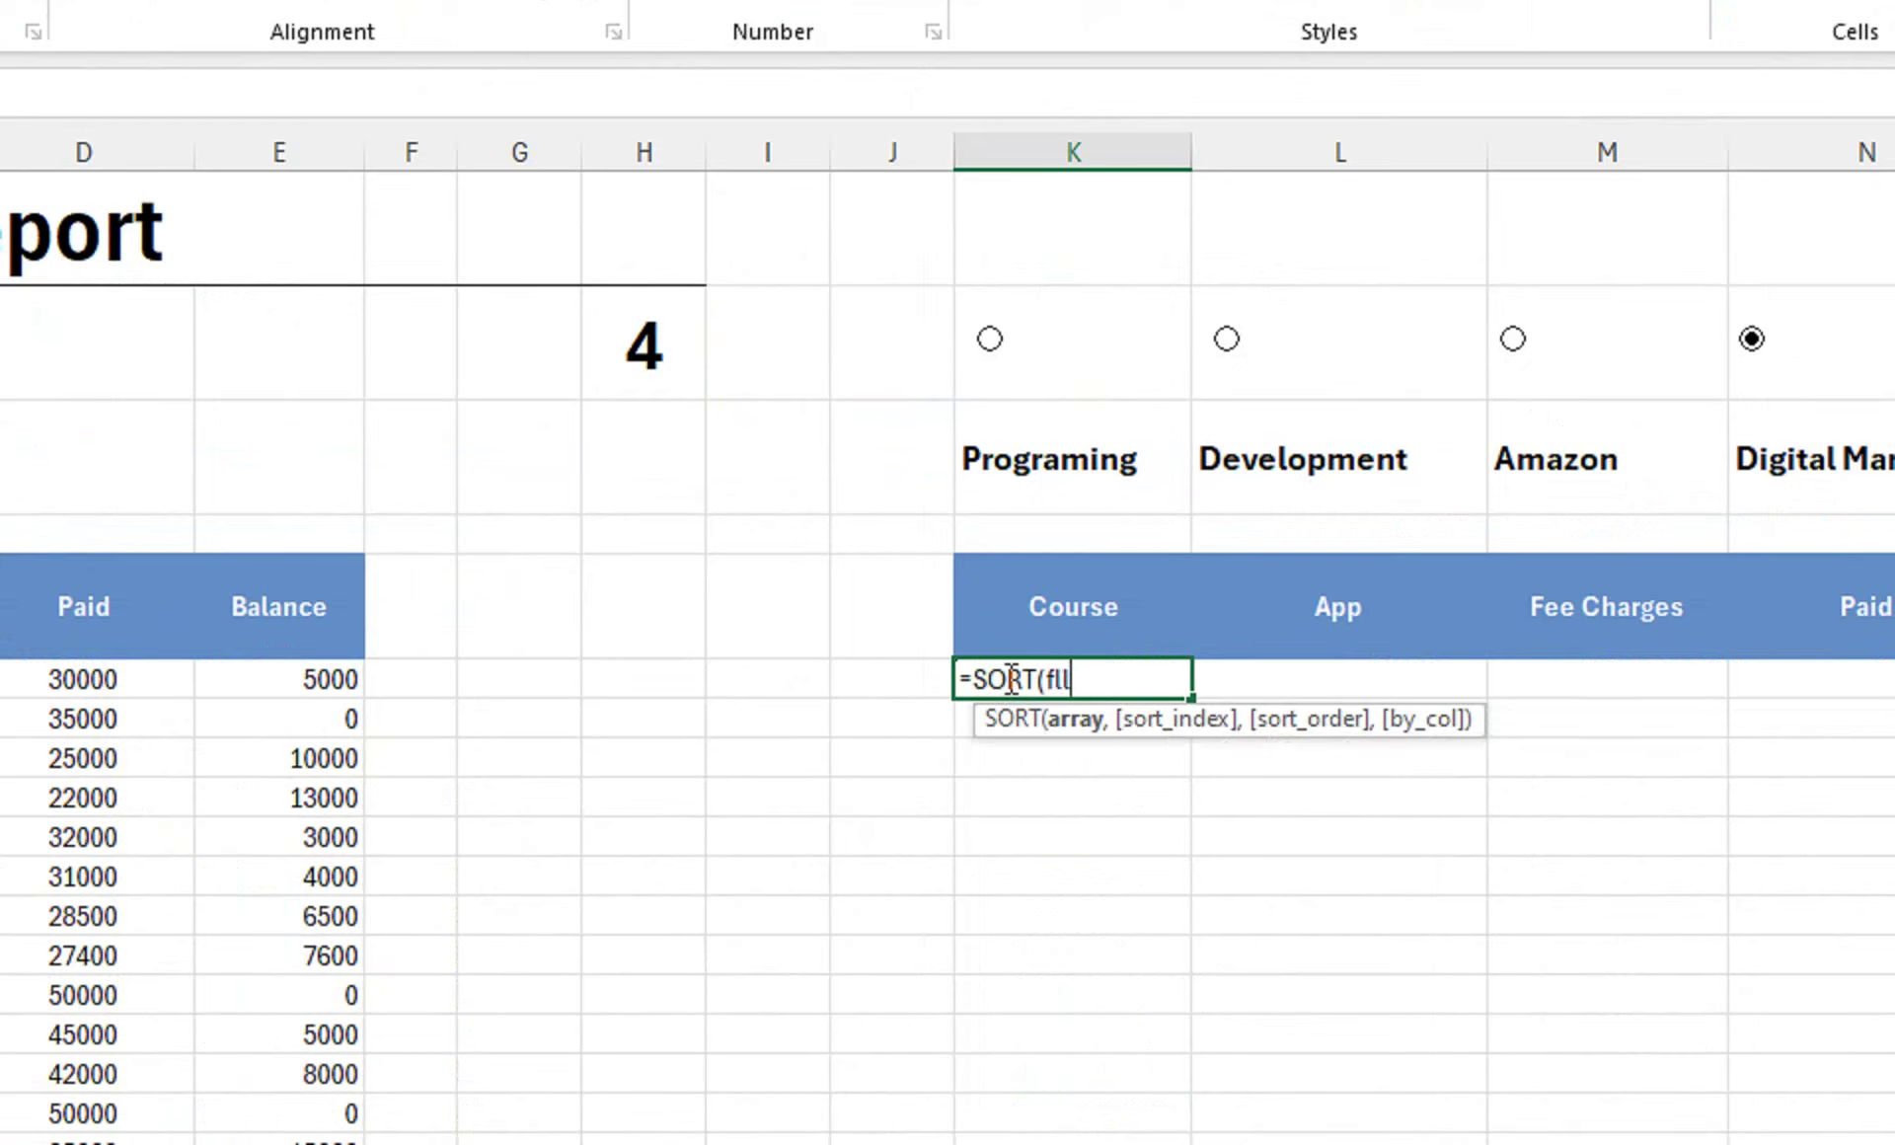
{"action": "key", "text": "BackSpace"}
{"action": "key", "text": "BackSpace"}
{"action": "type", "text": "i"}
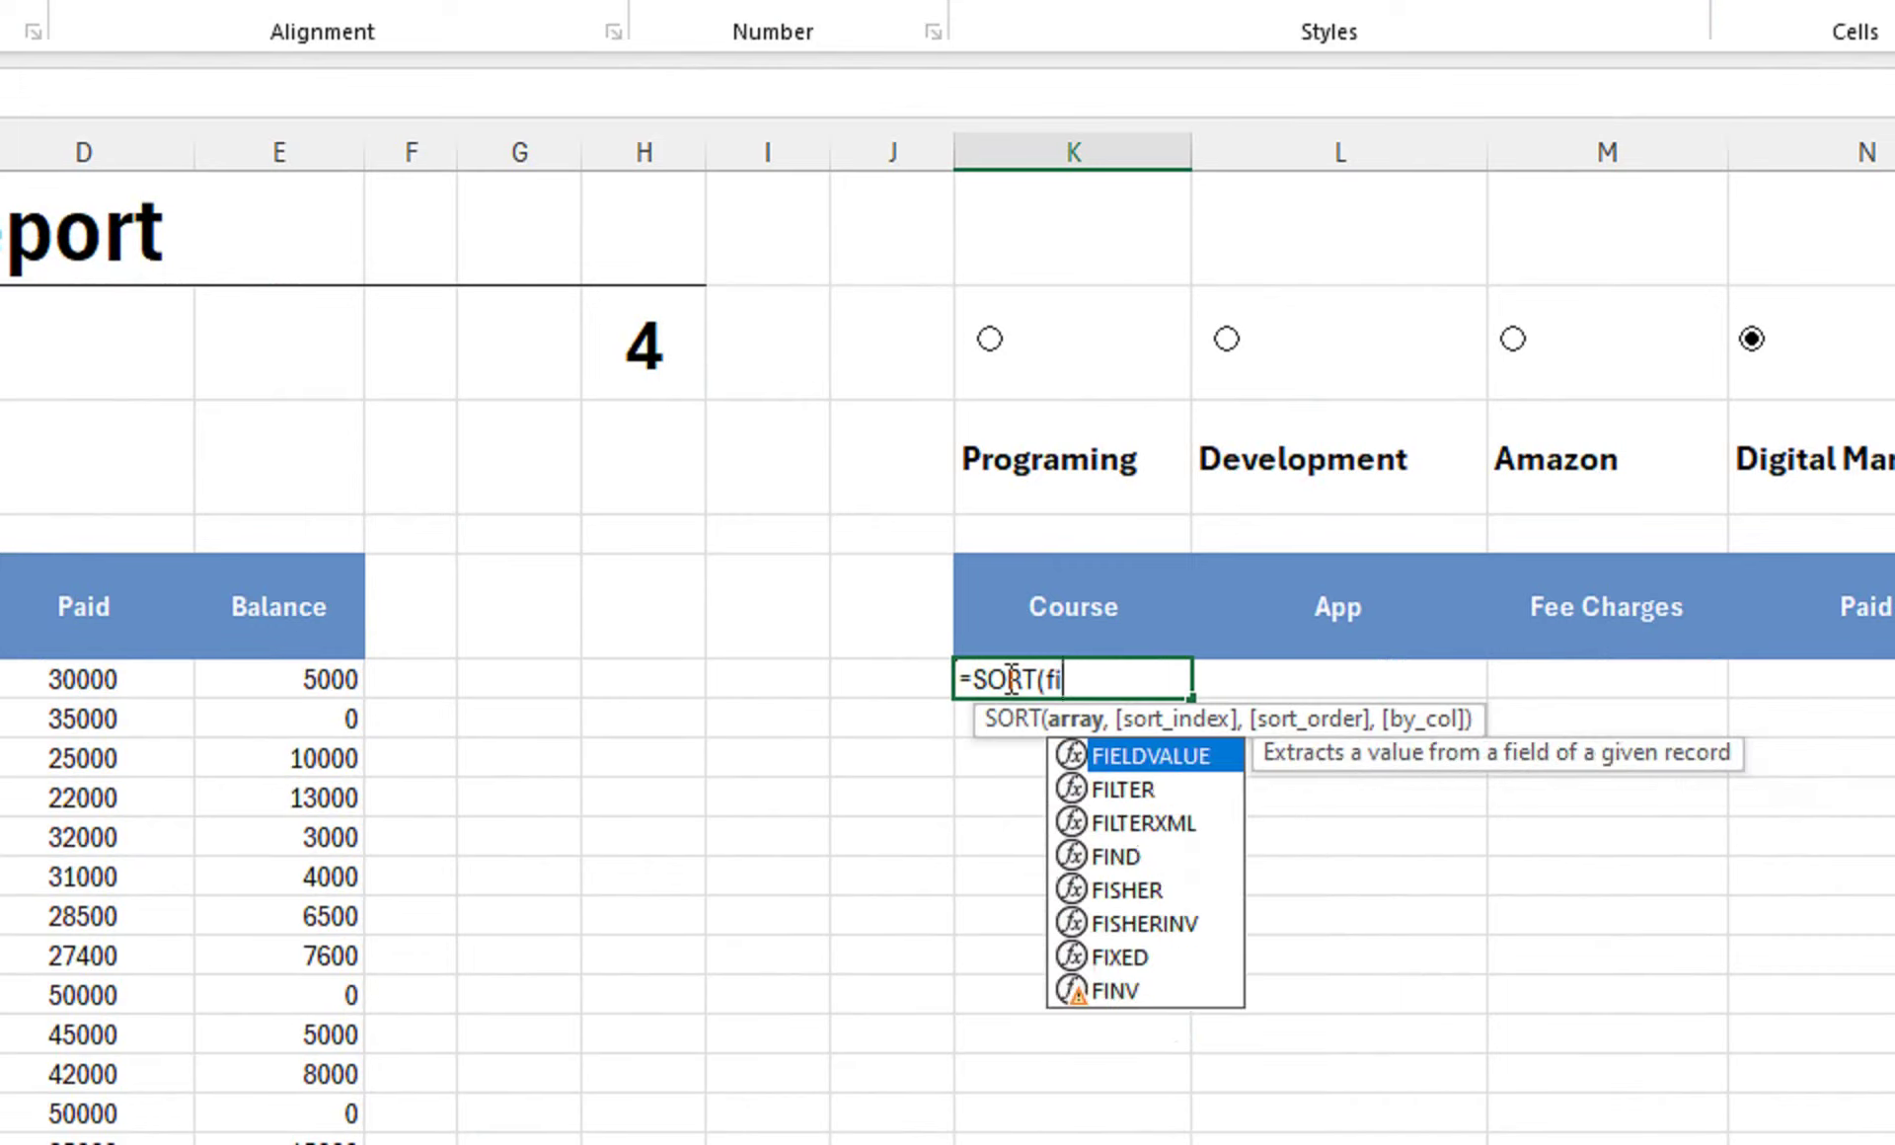
{"action": "type", "text": "lt"}
{"action": "key", "text": "Tab"}
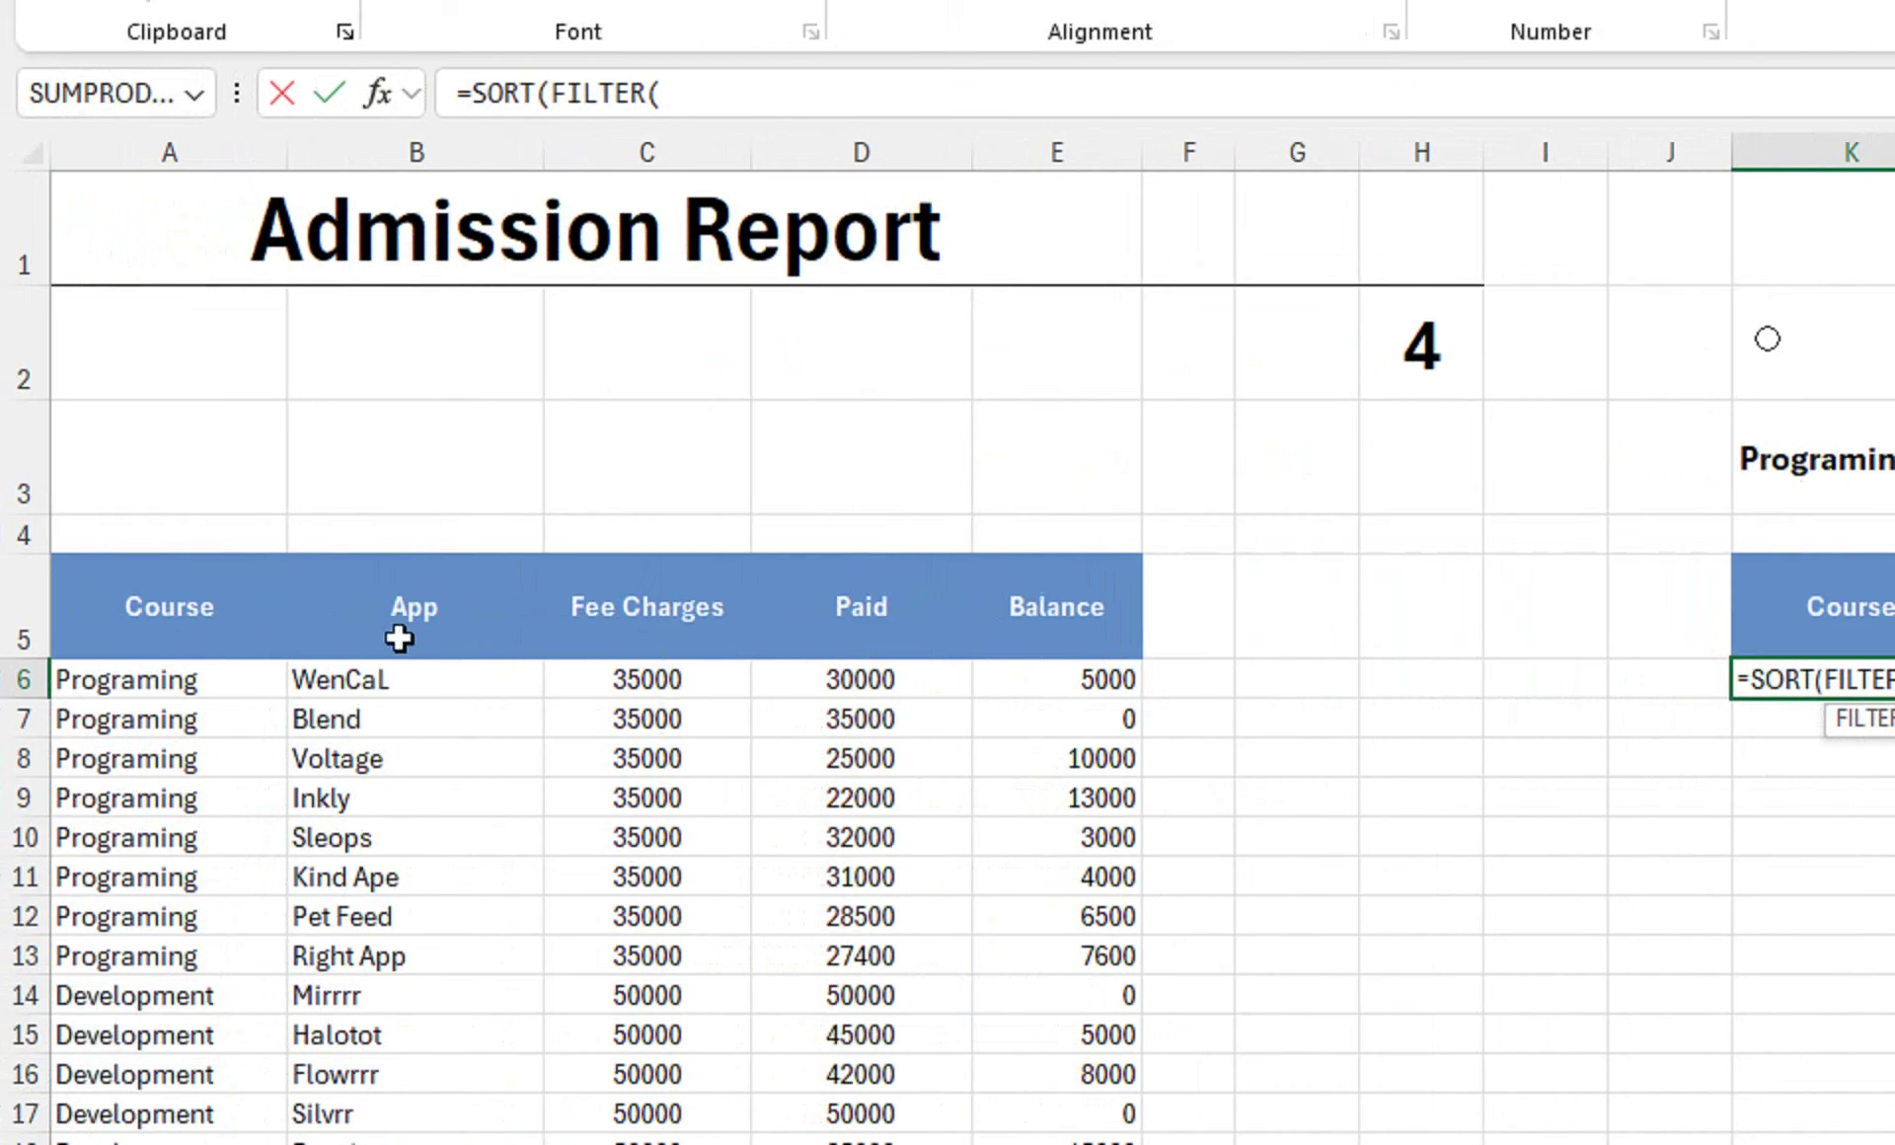
- Enter the array B6:E45 and the criterion range A6:A45= into the FILTER formula
{"action": "left_click", "coordinate": [513, 686]}
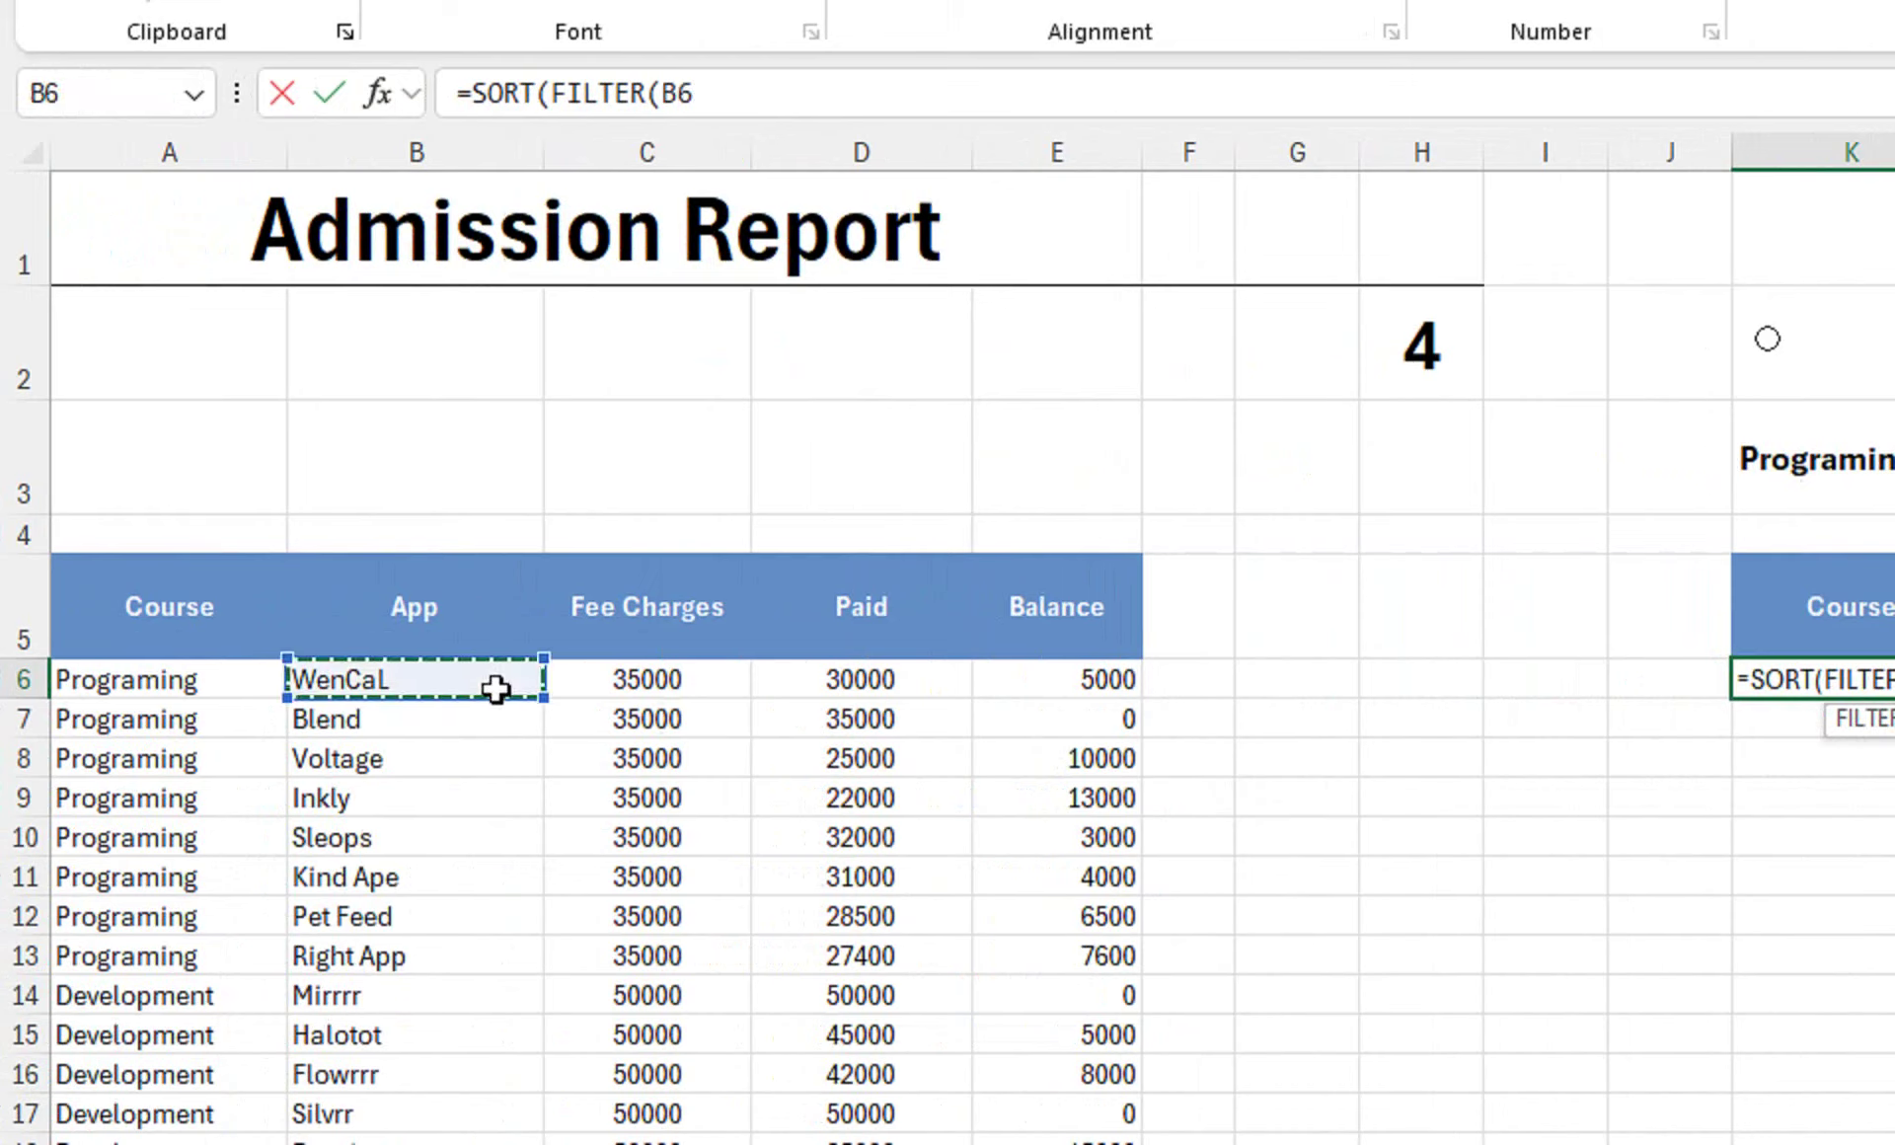
{"action": "key", "text": "ctrl+shift+Right"}
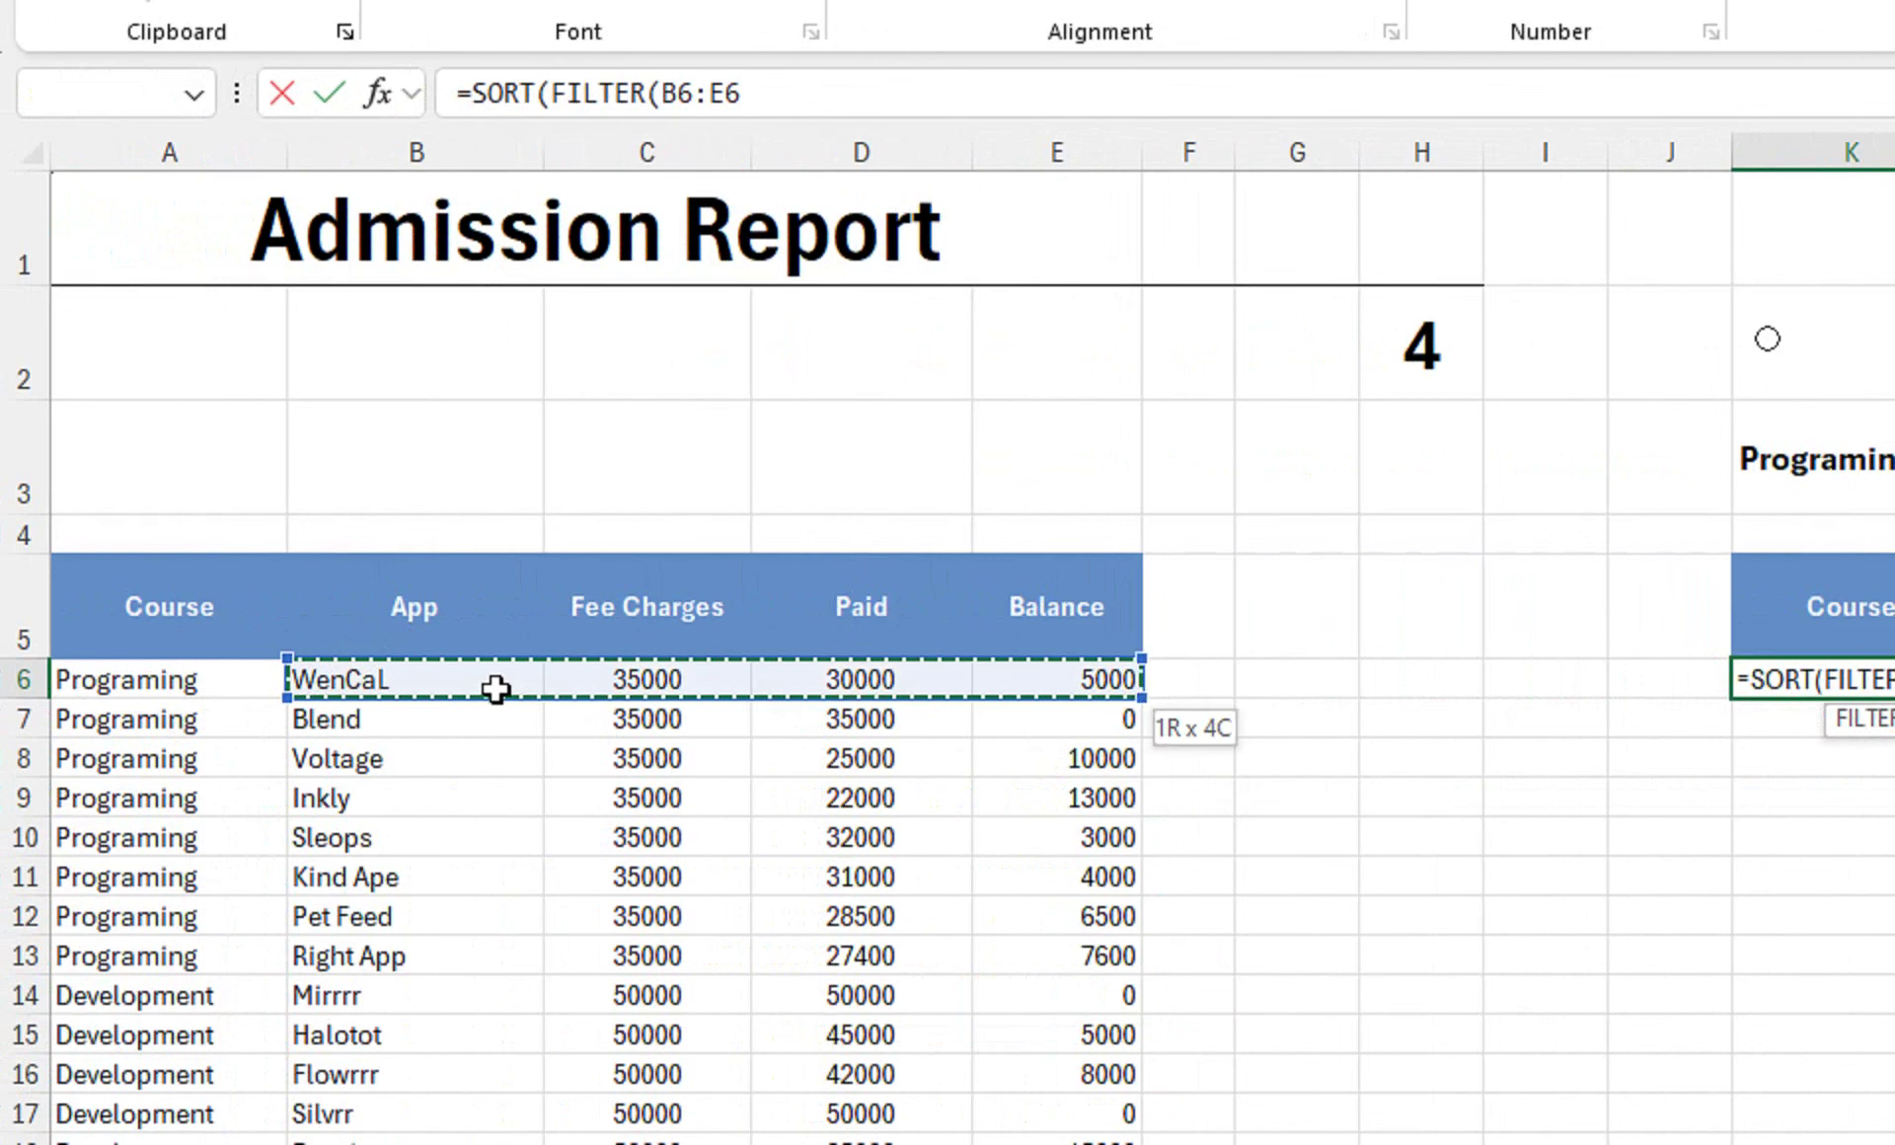
{"action": "key", "text": "ctrl+shift+Down"}
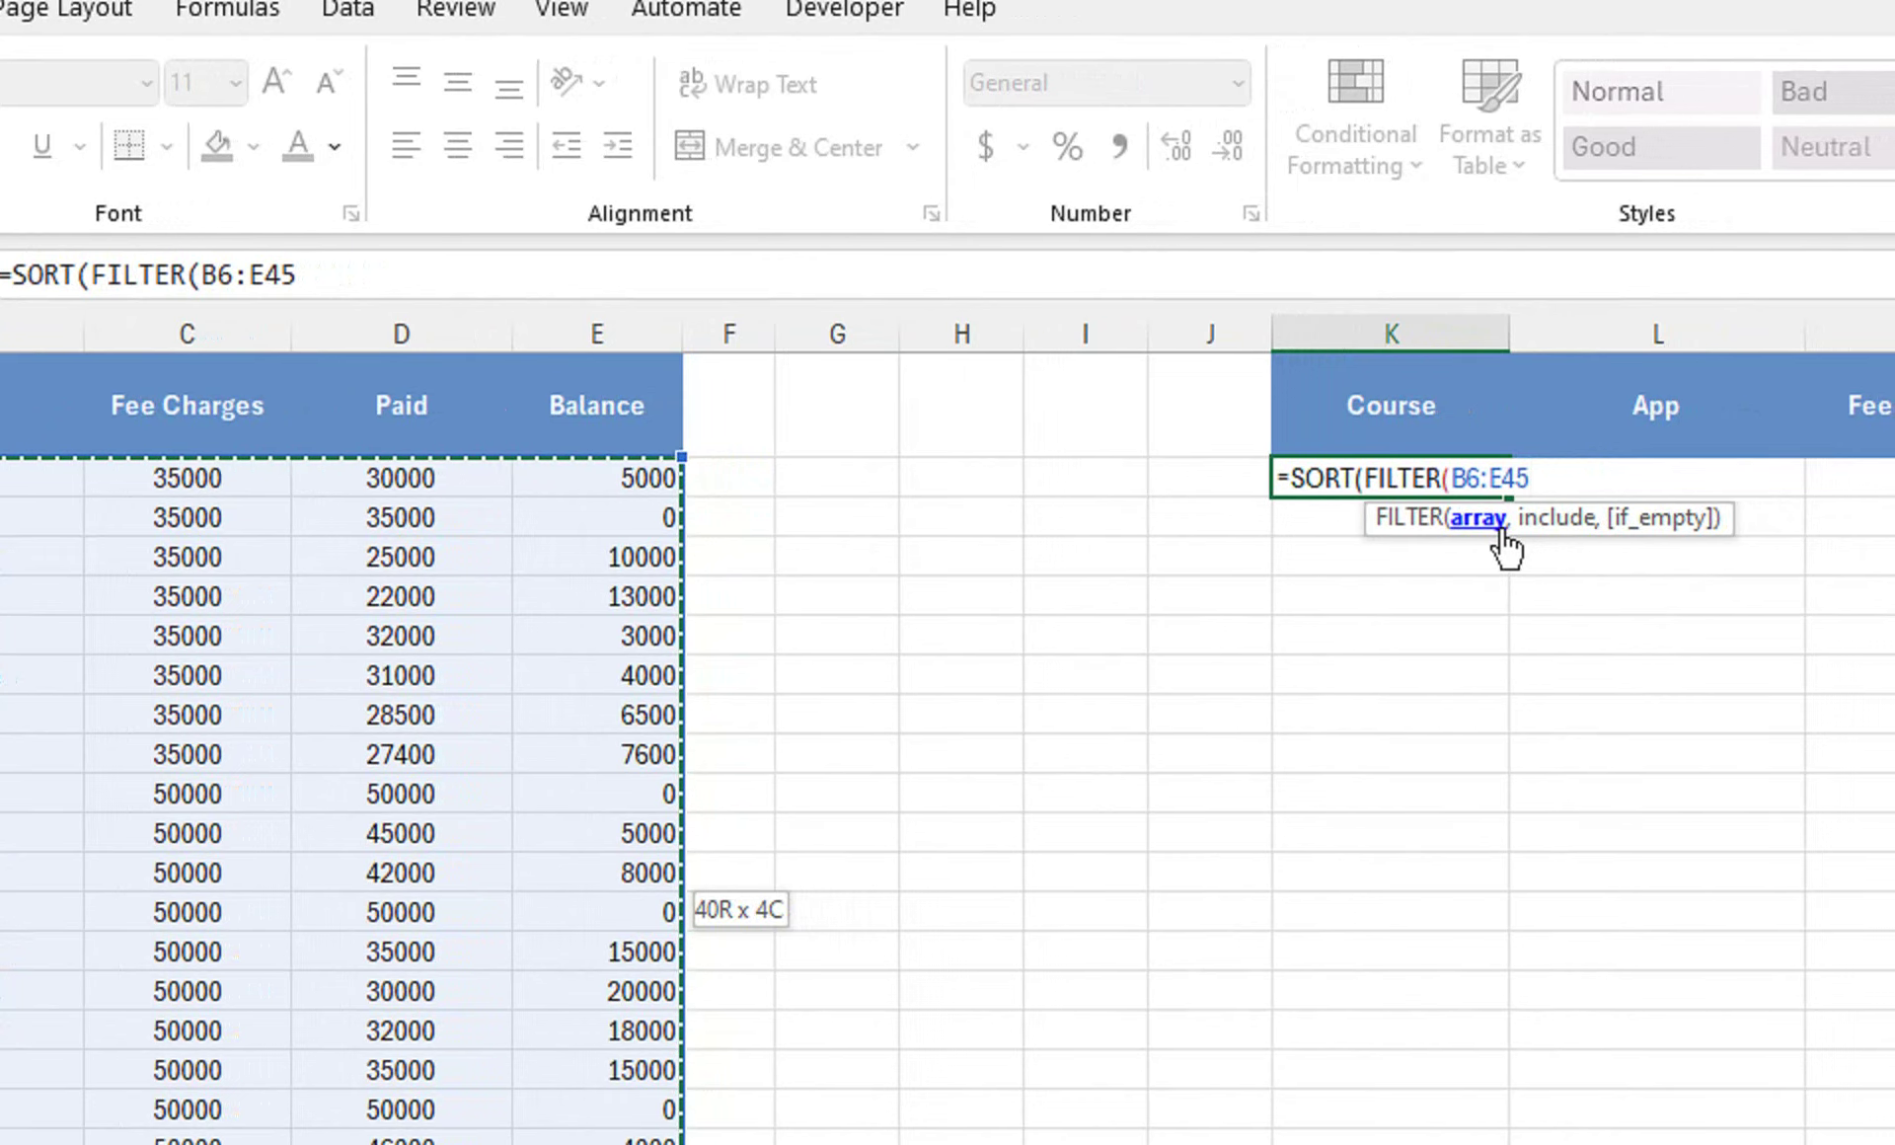
{"action": "type", "text": ","}
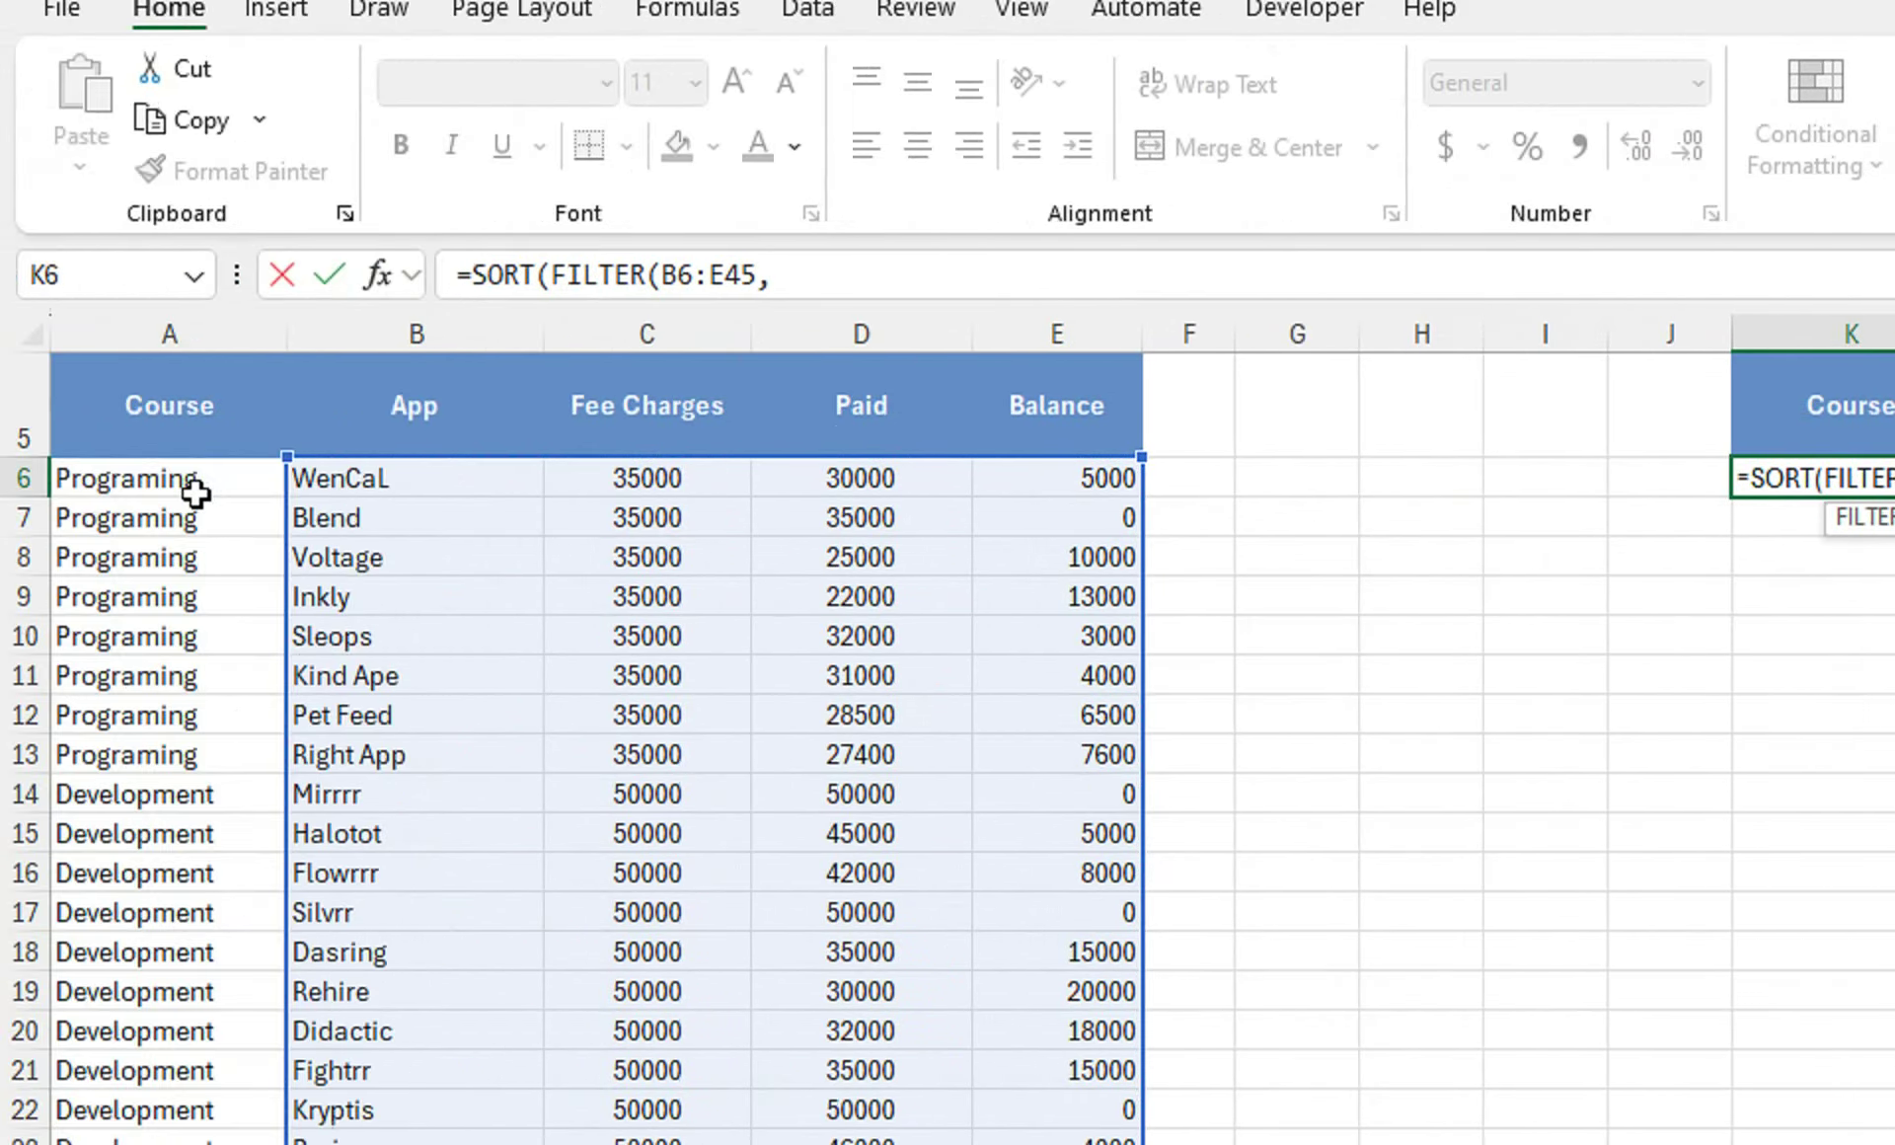
{"action": "left_click", "coordinate": [200, 489]}
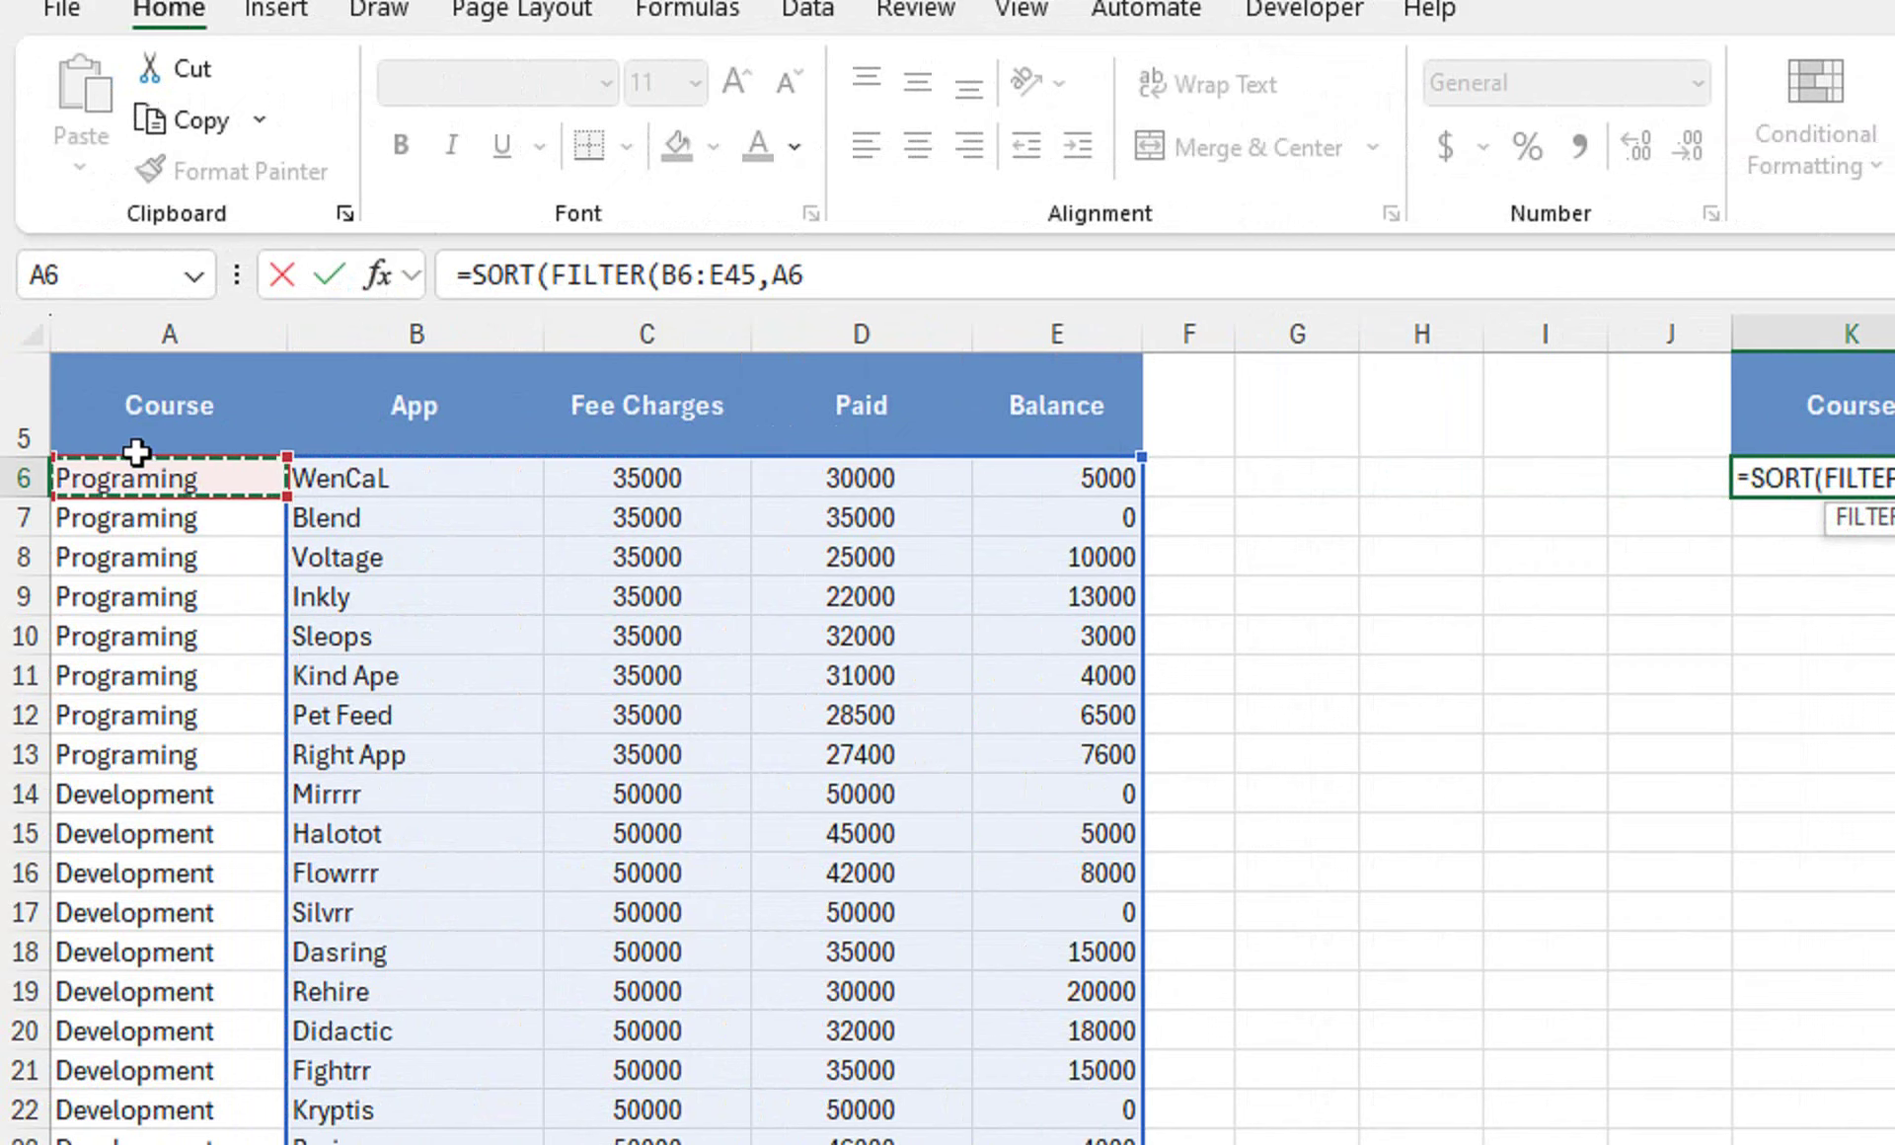
{"action": "key", "text": "ctrl+shift+Down"}
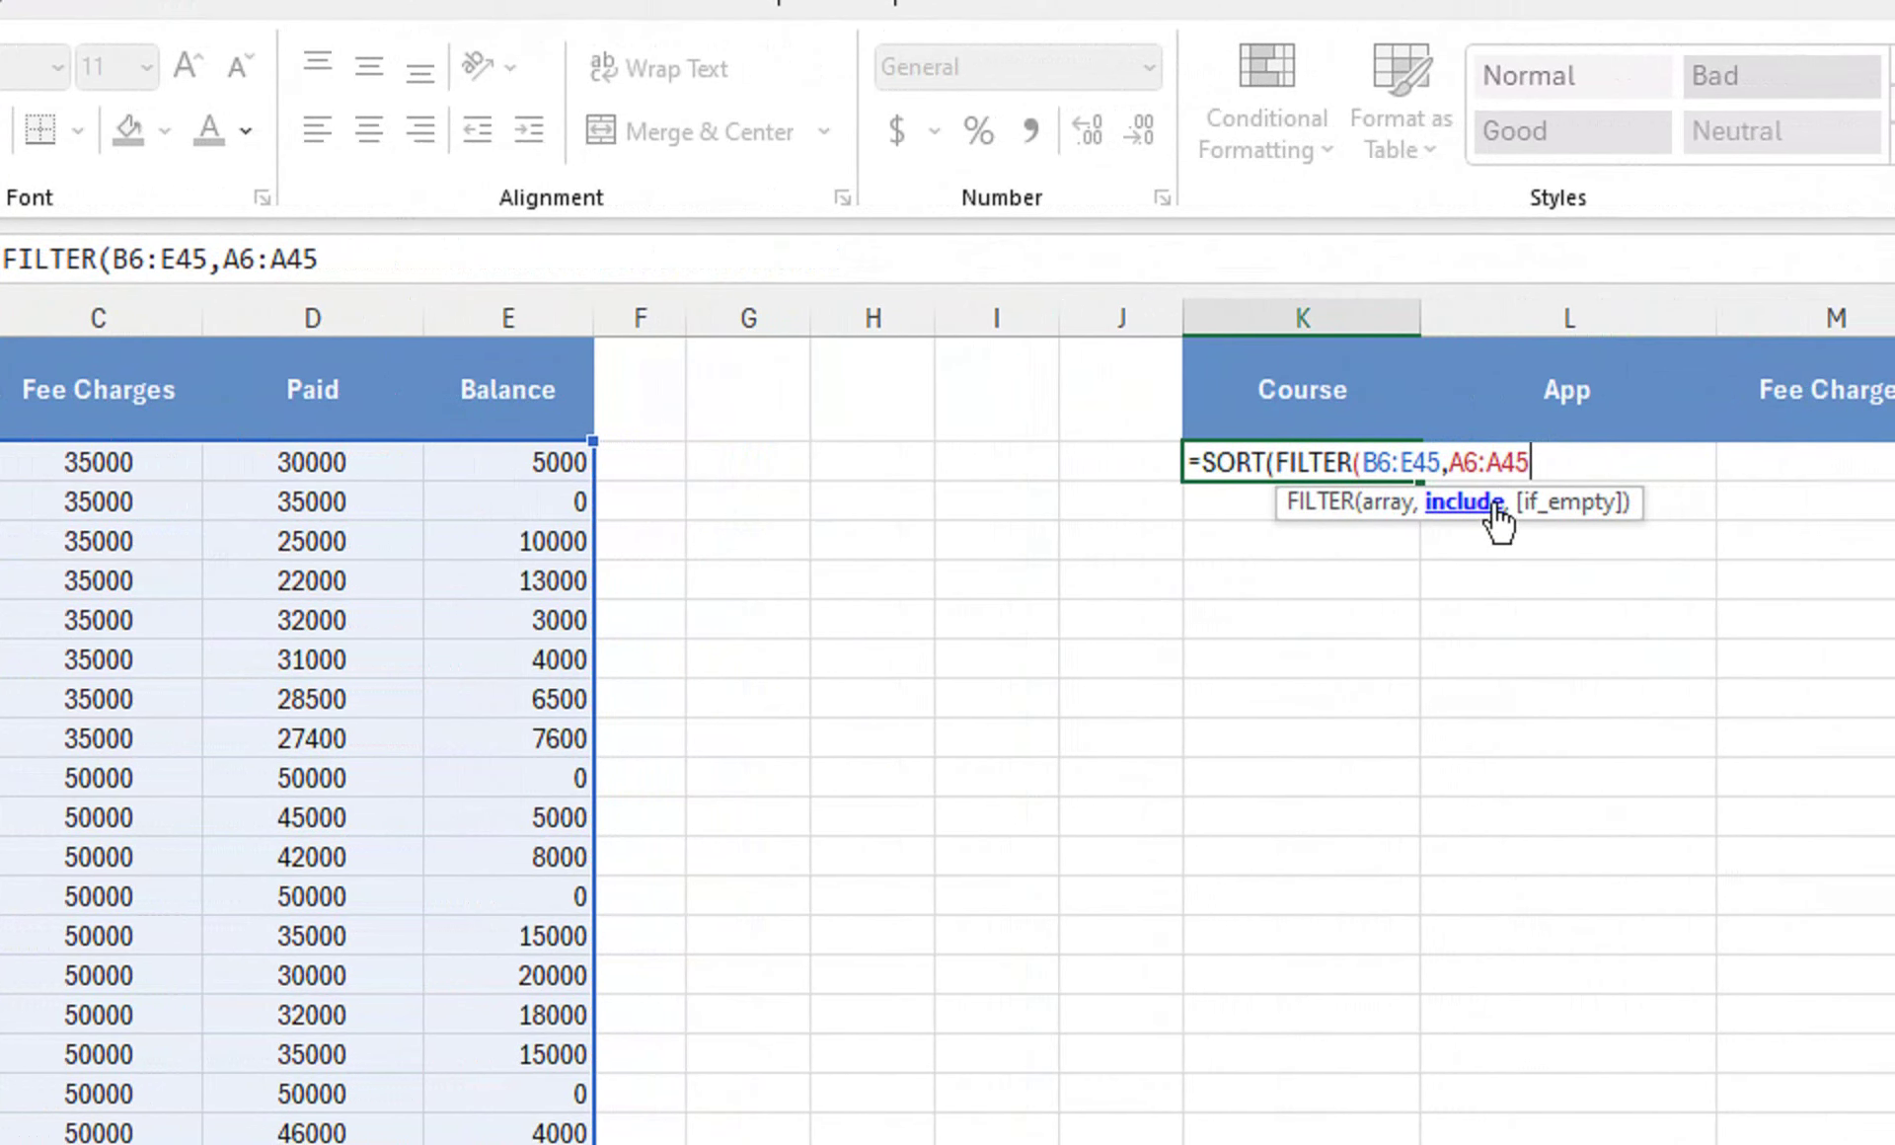
{"action": "type", "text": "="}
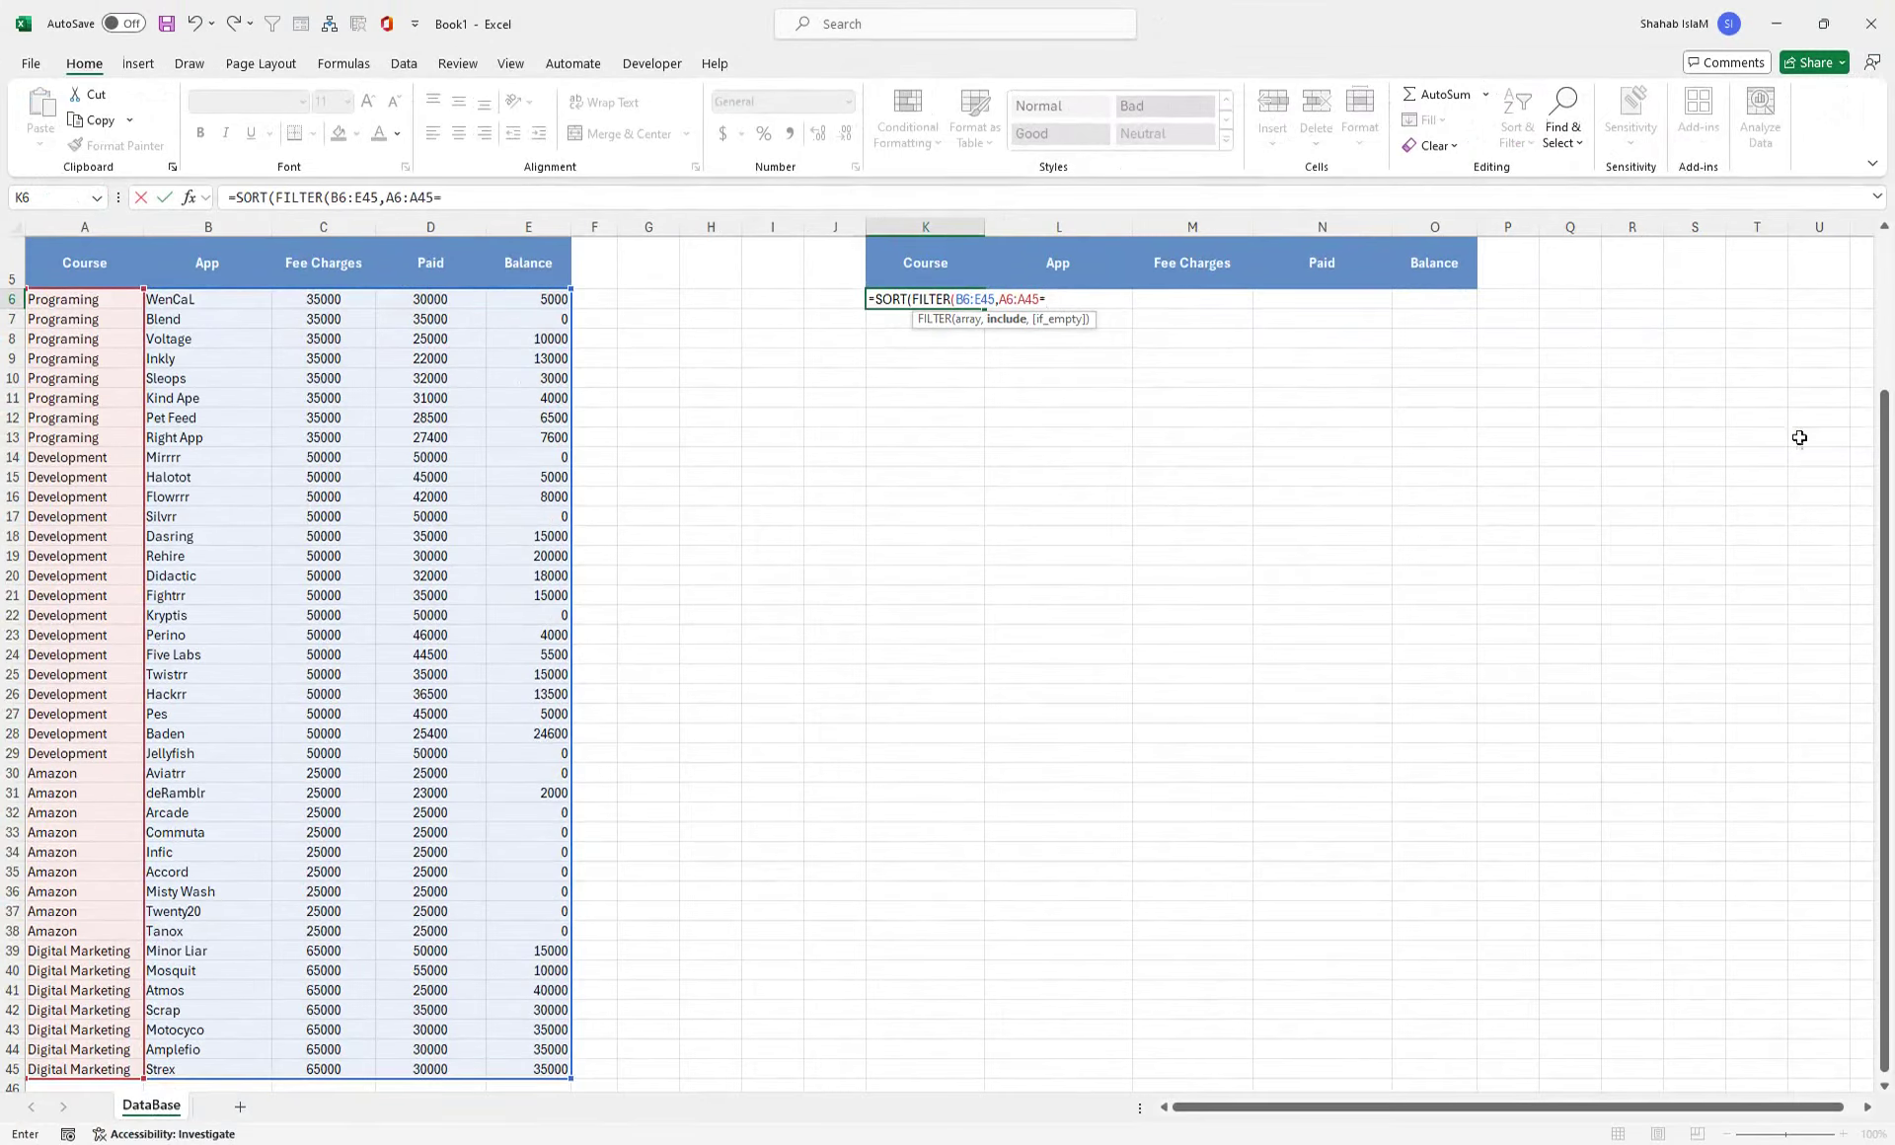
{"action": "scroll", "coordinate": [1883, 415], "scroll_direction": "up", "scroll_amount": 2}
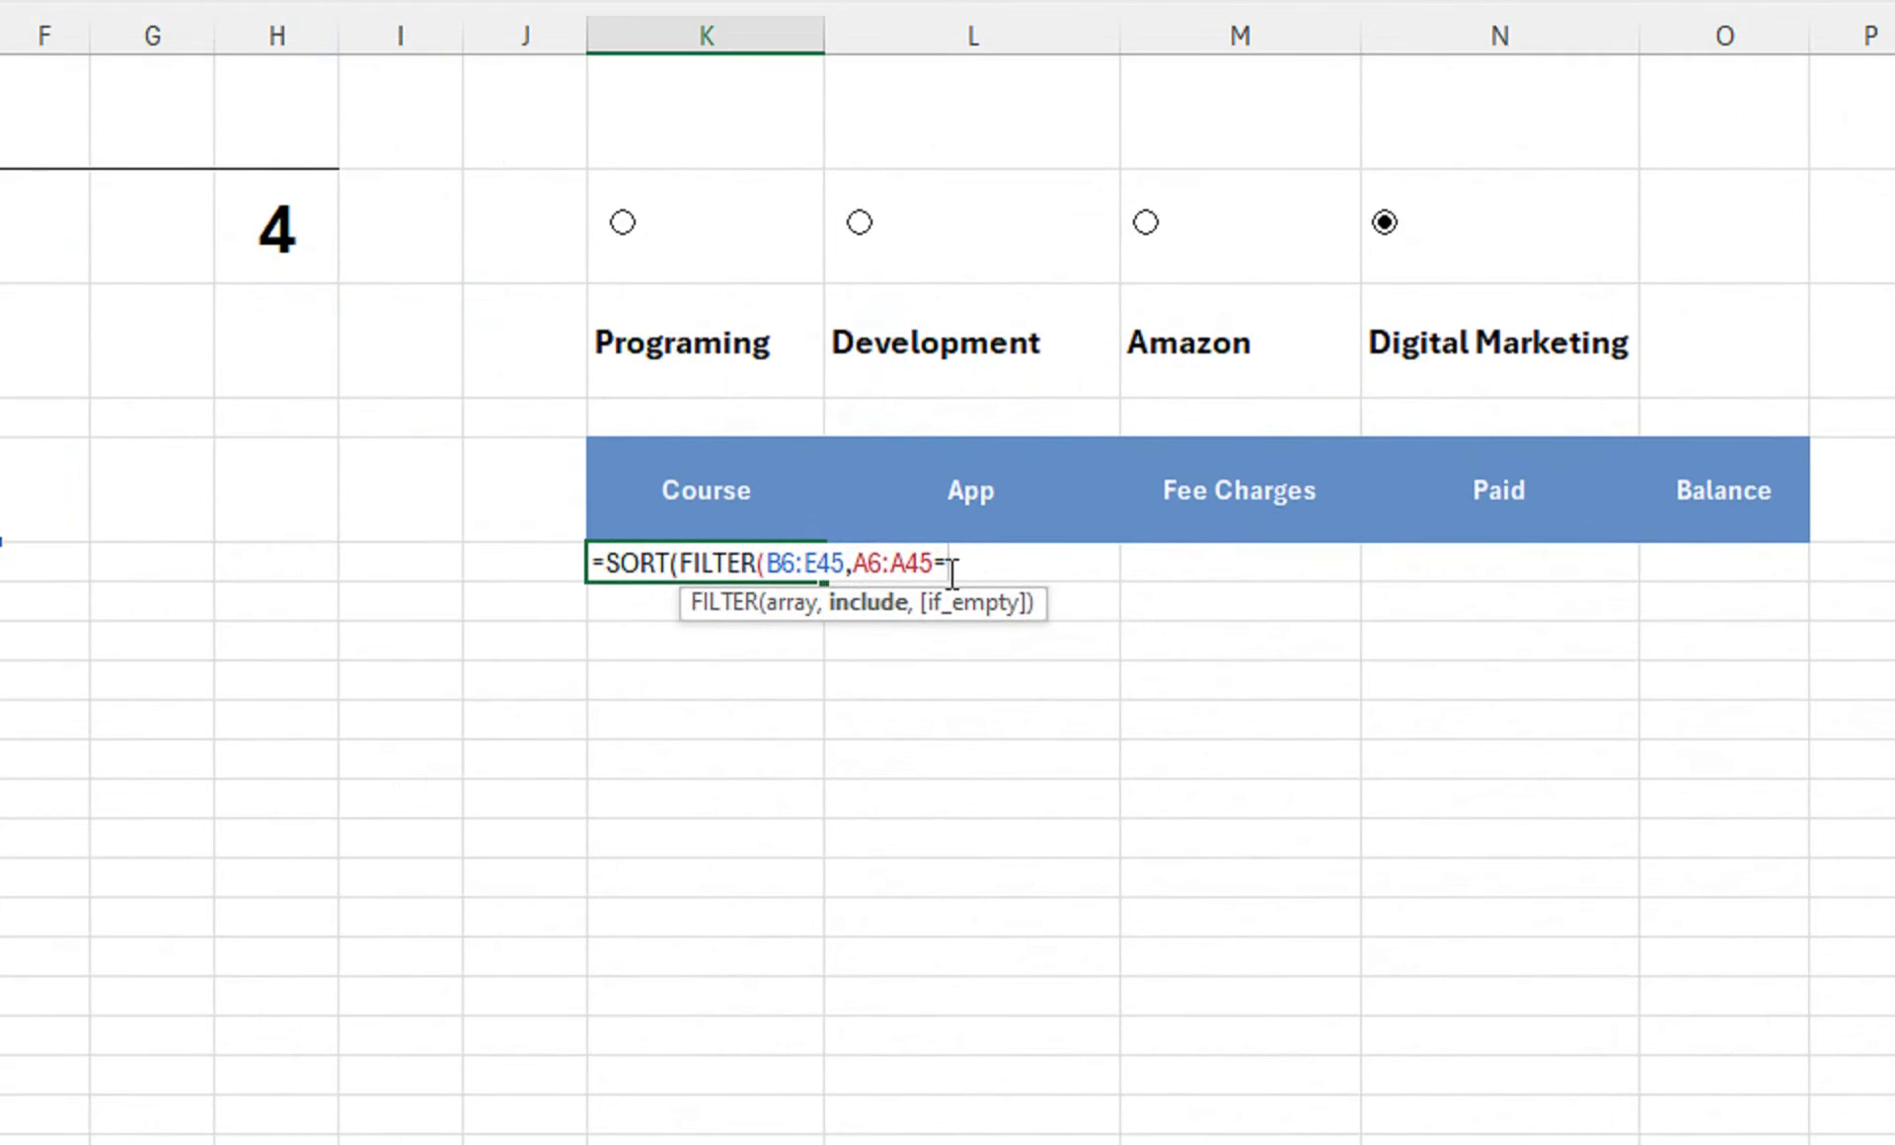
- Add SWITCH(H2,...) to K6's formula, mapping 1–4 to Programing, Development, Amazon and Digital Marketing
{"action": "type", "text": "swi"}
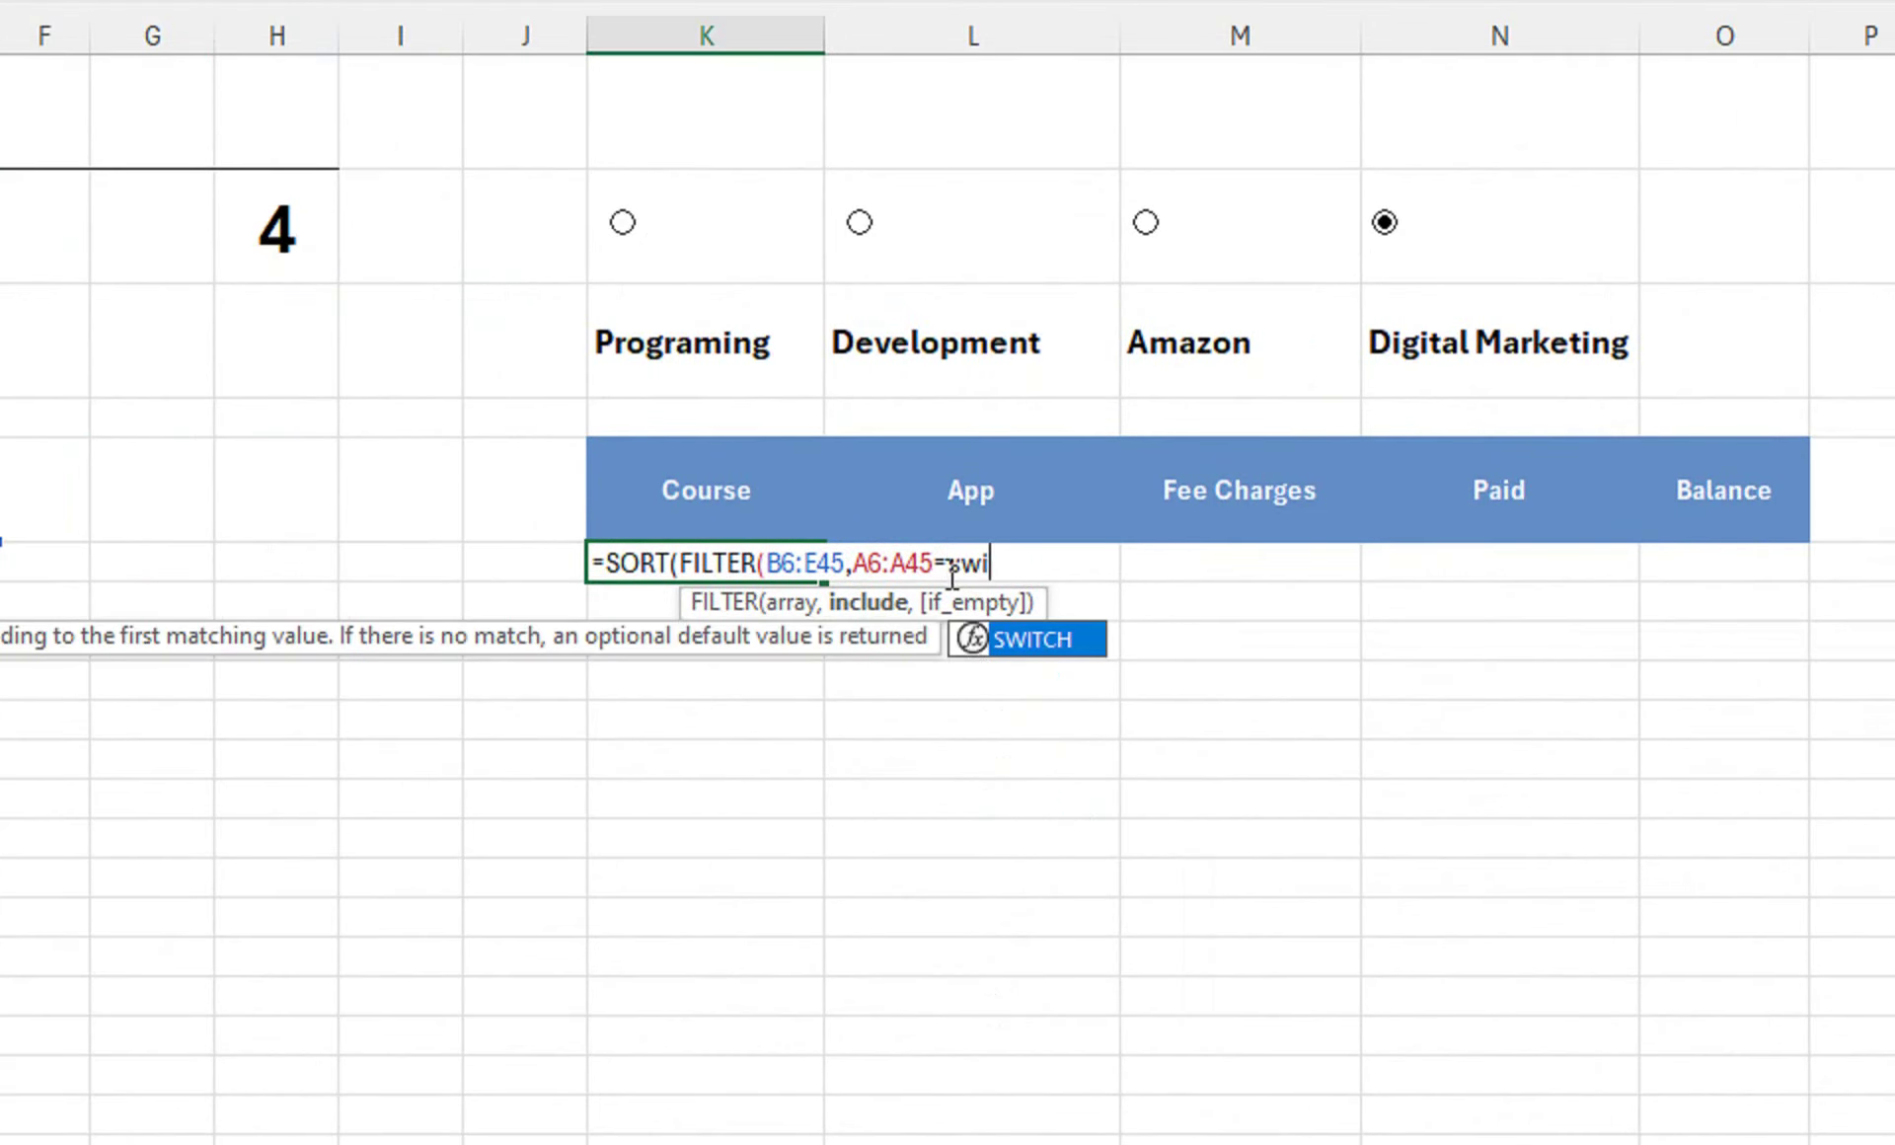
{"action": "key", "text": "Tab"}
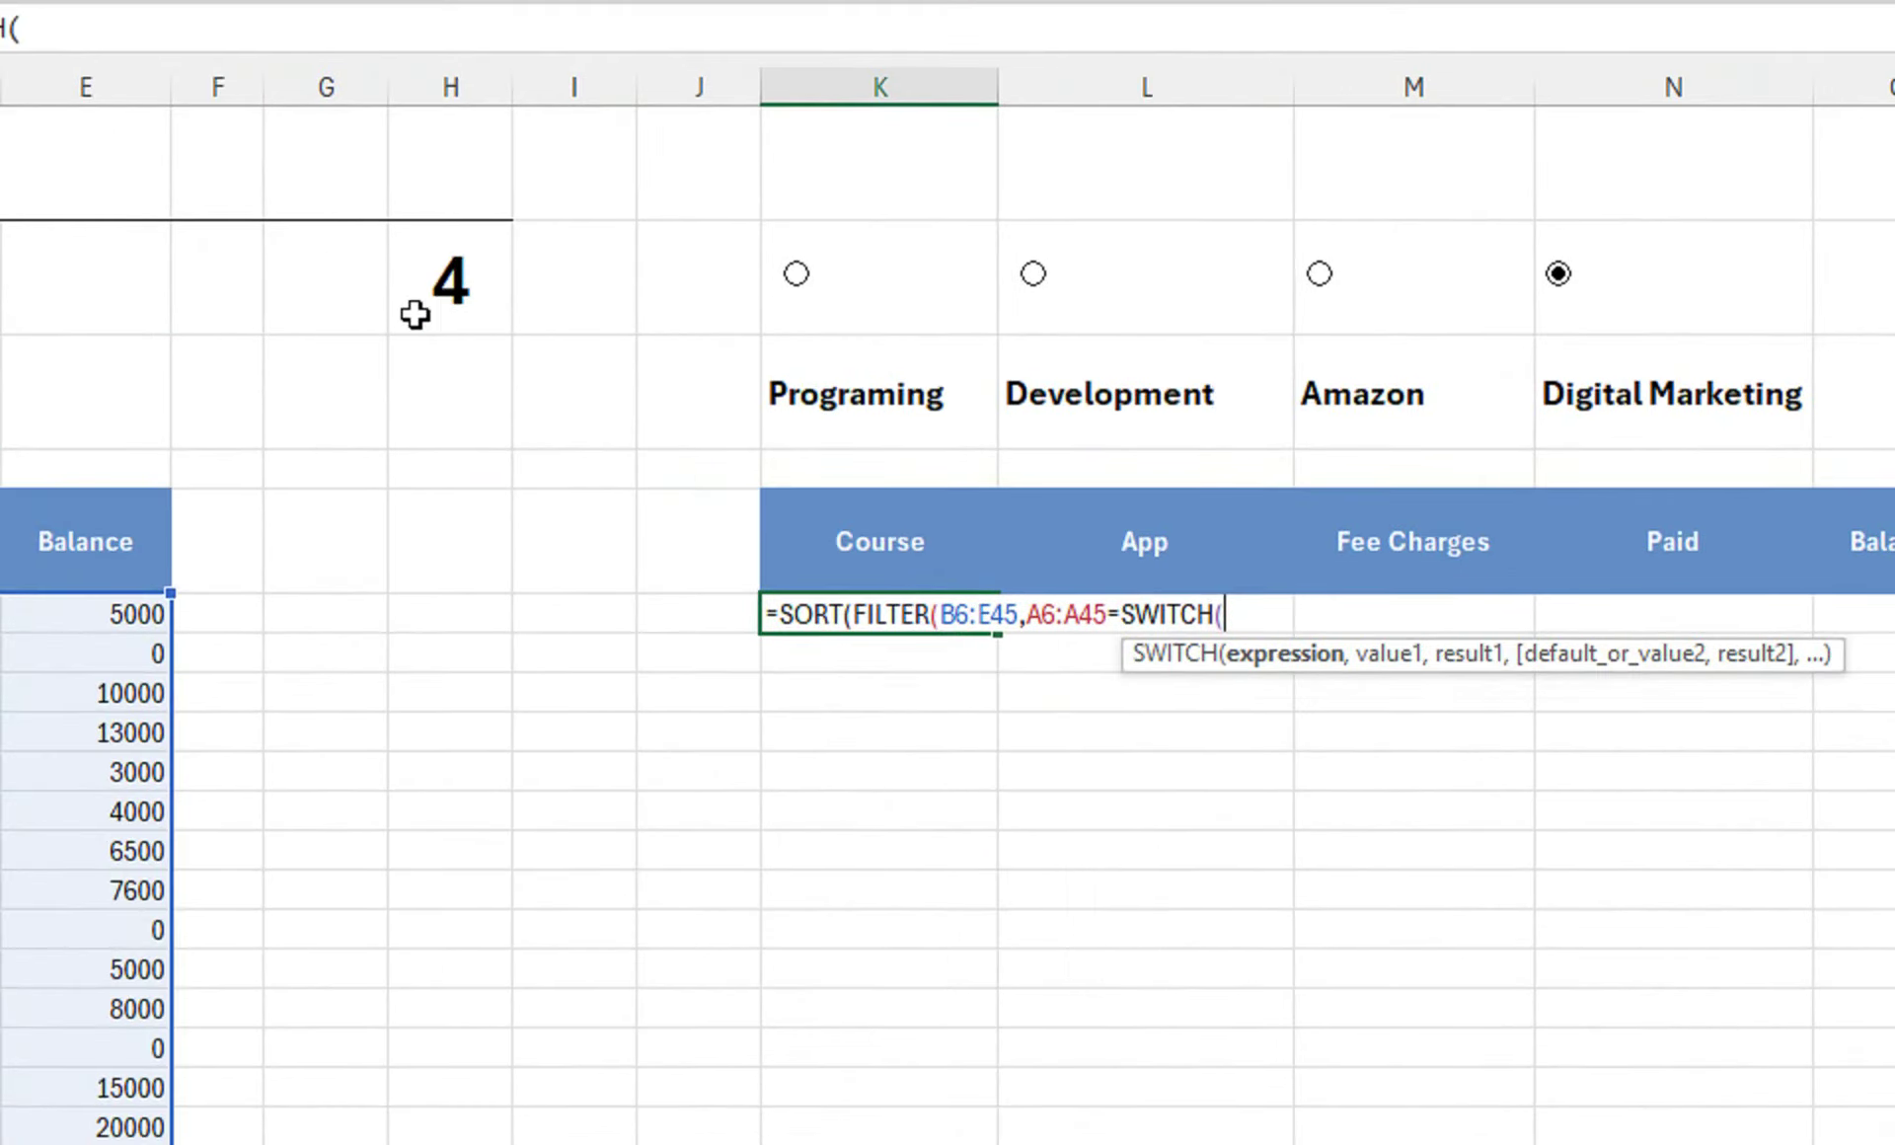
{"action": "left_click", "coordinate": [416, 314]}
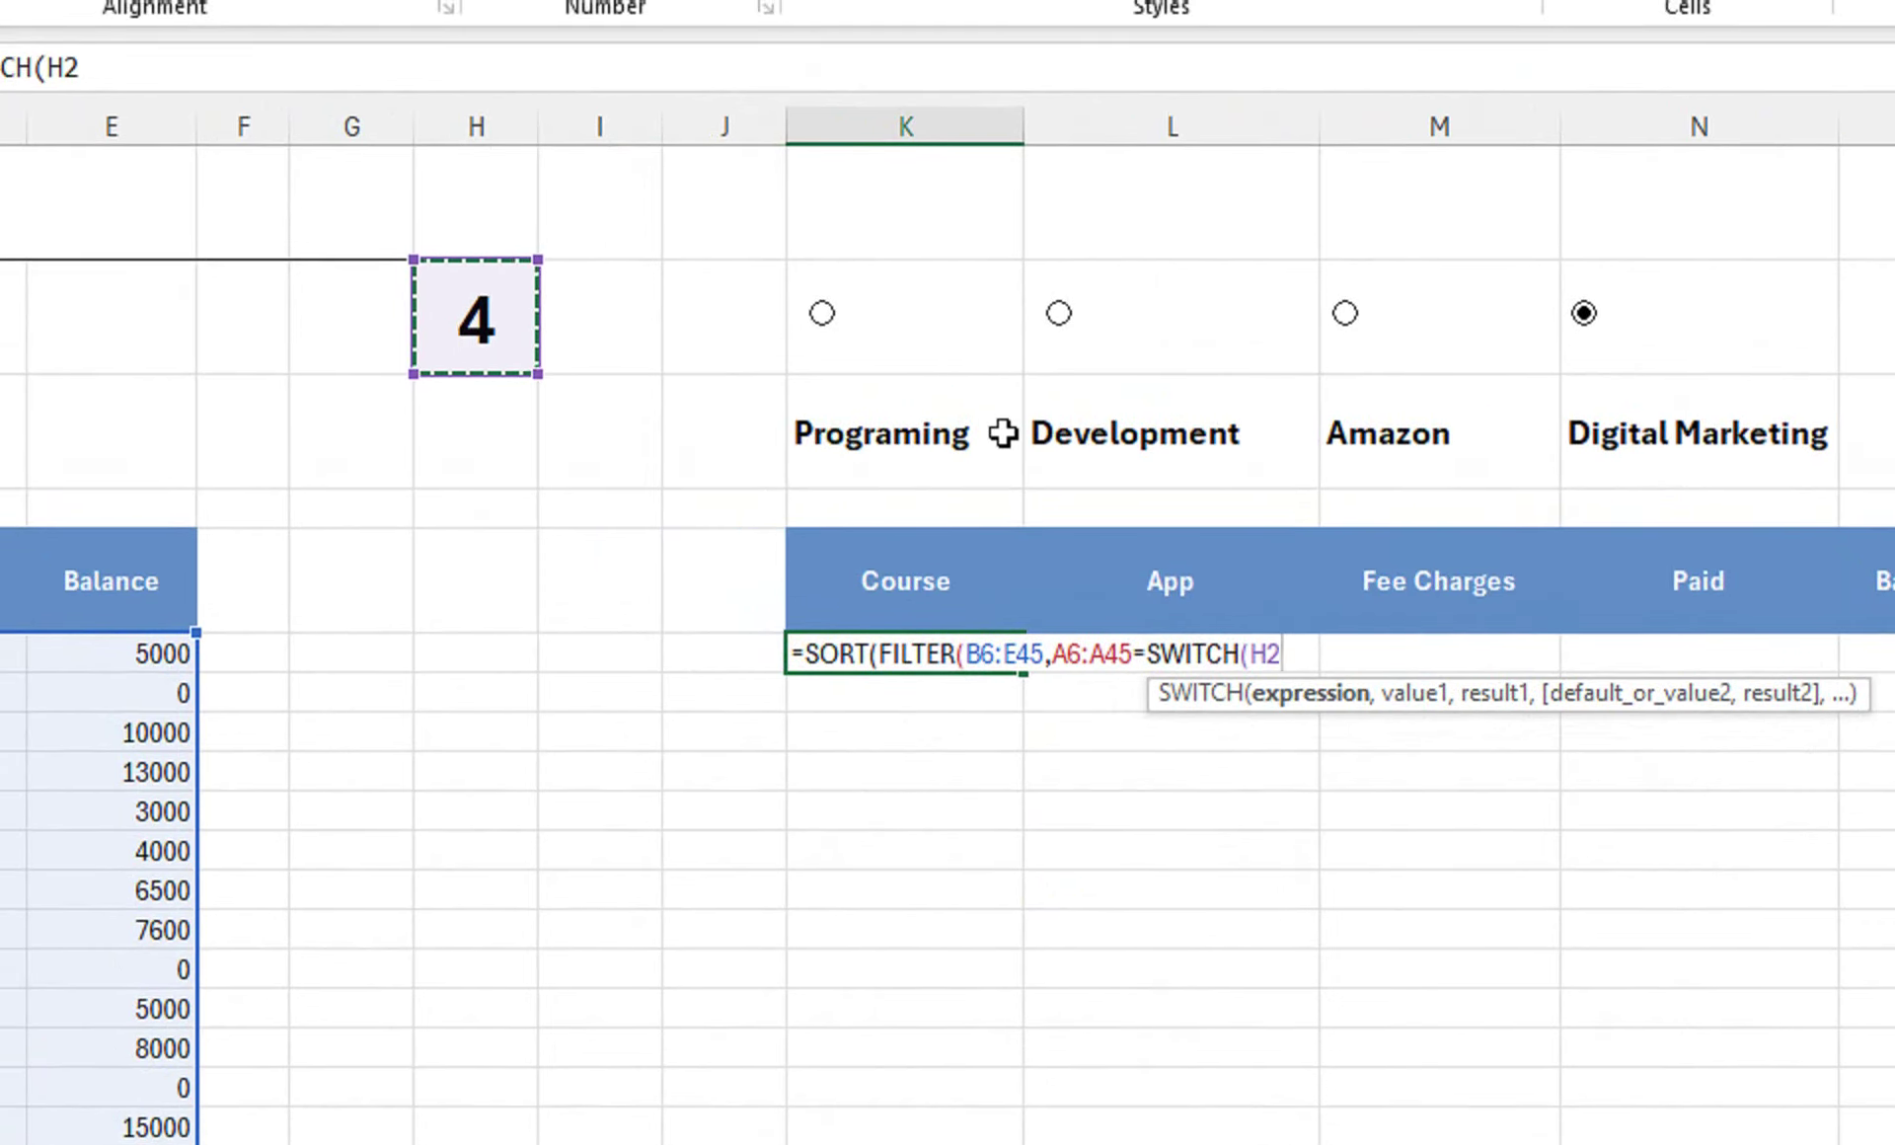
{"action": "type", "text": ","}
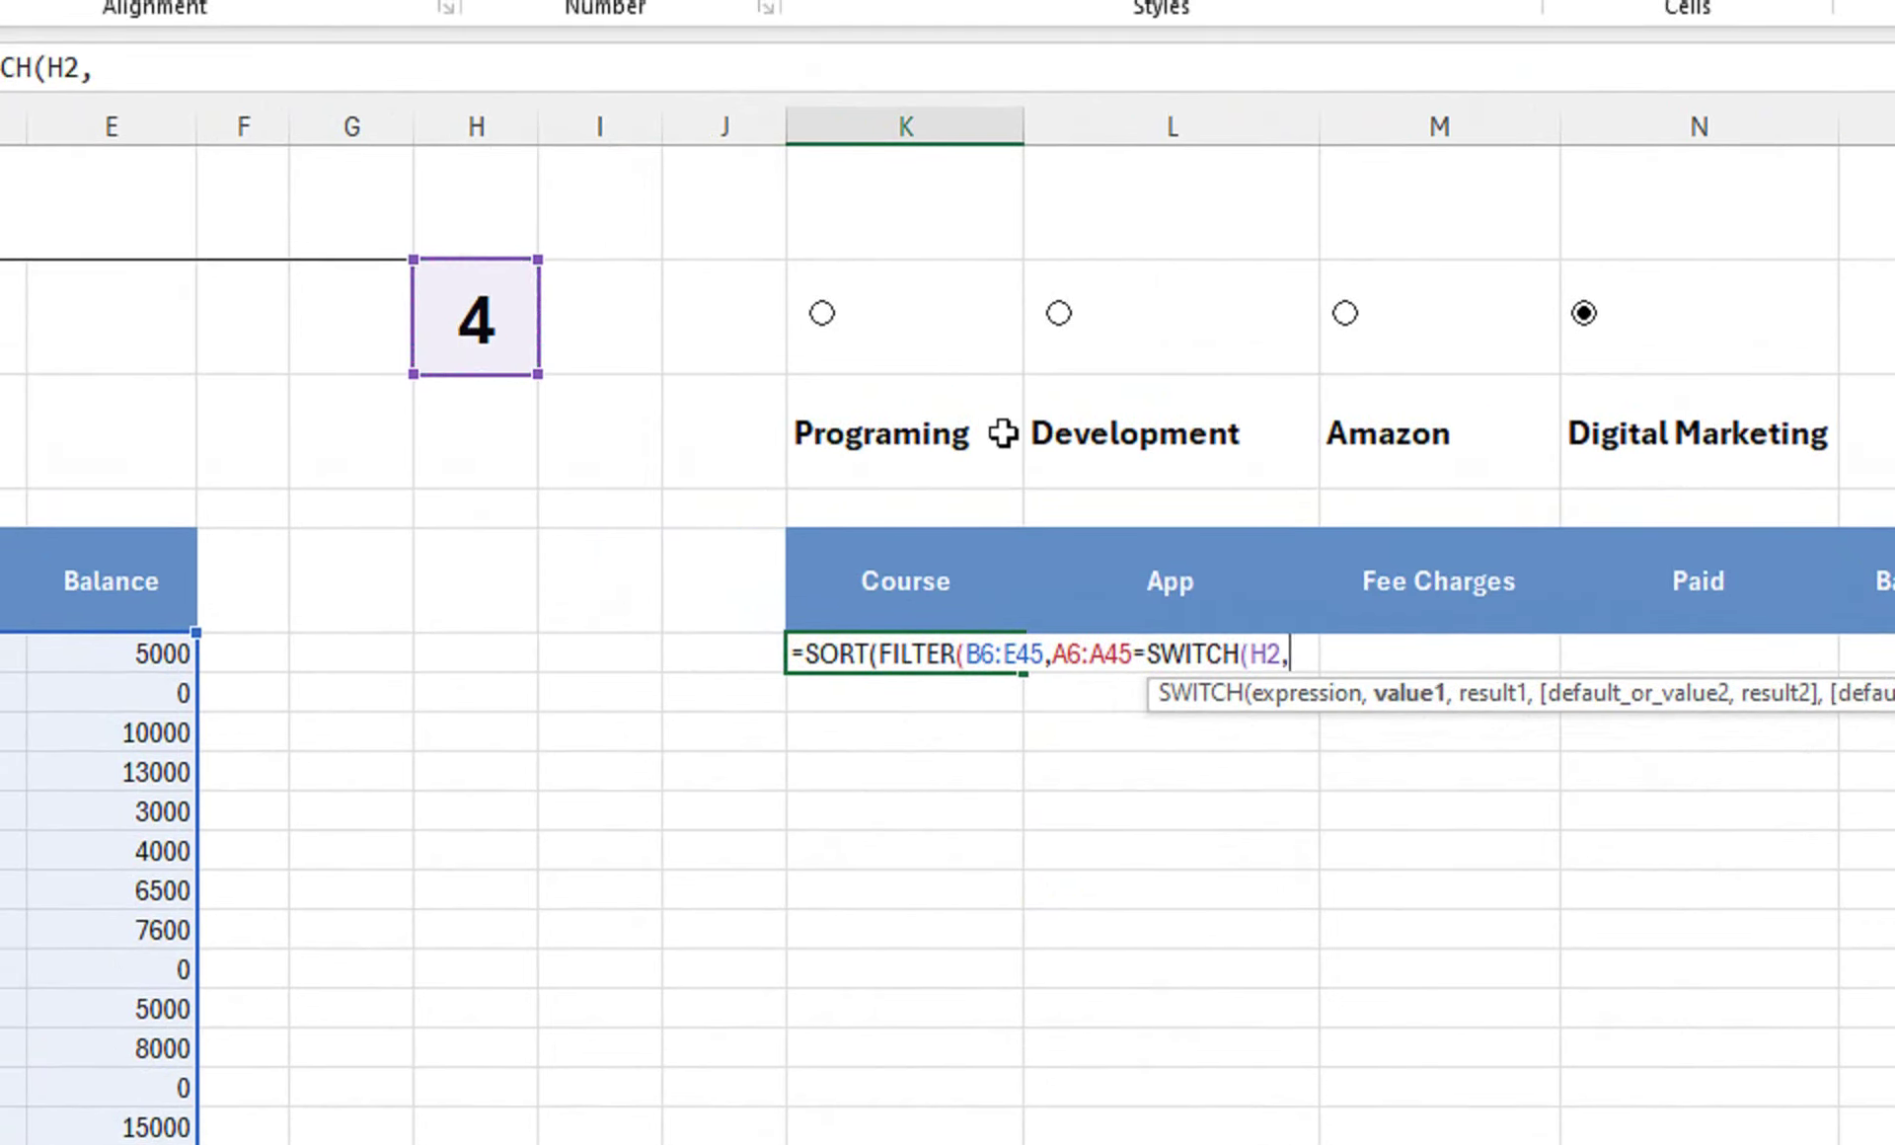
{"action": "type", "text": "1"}
{"action": "type", "text": "m"}
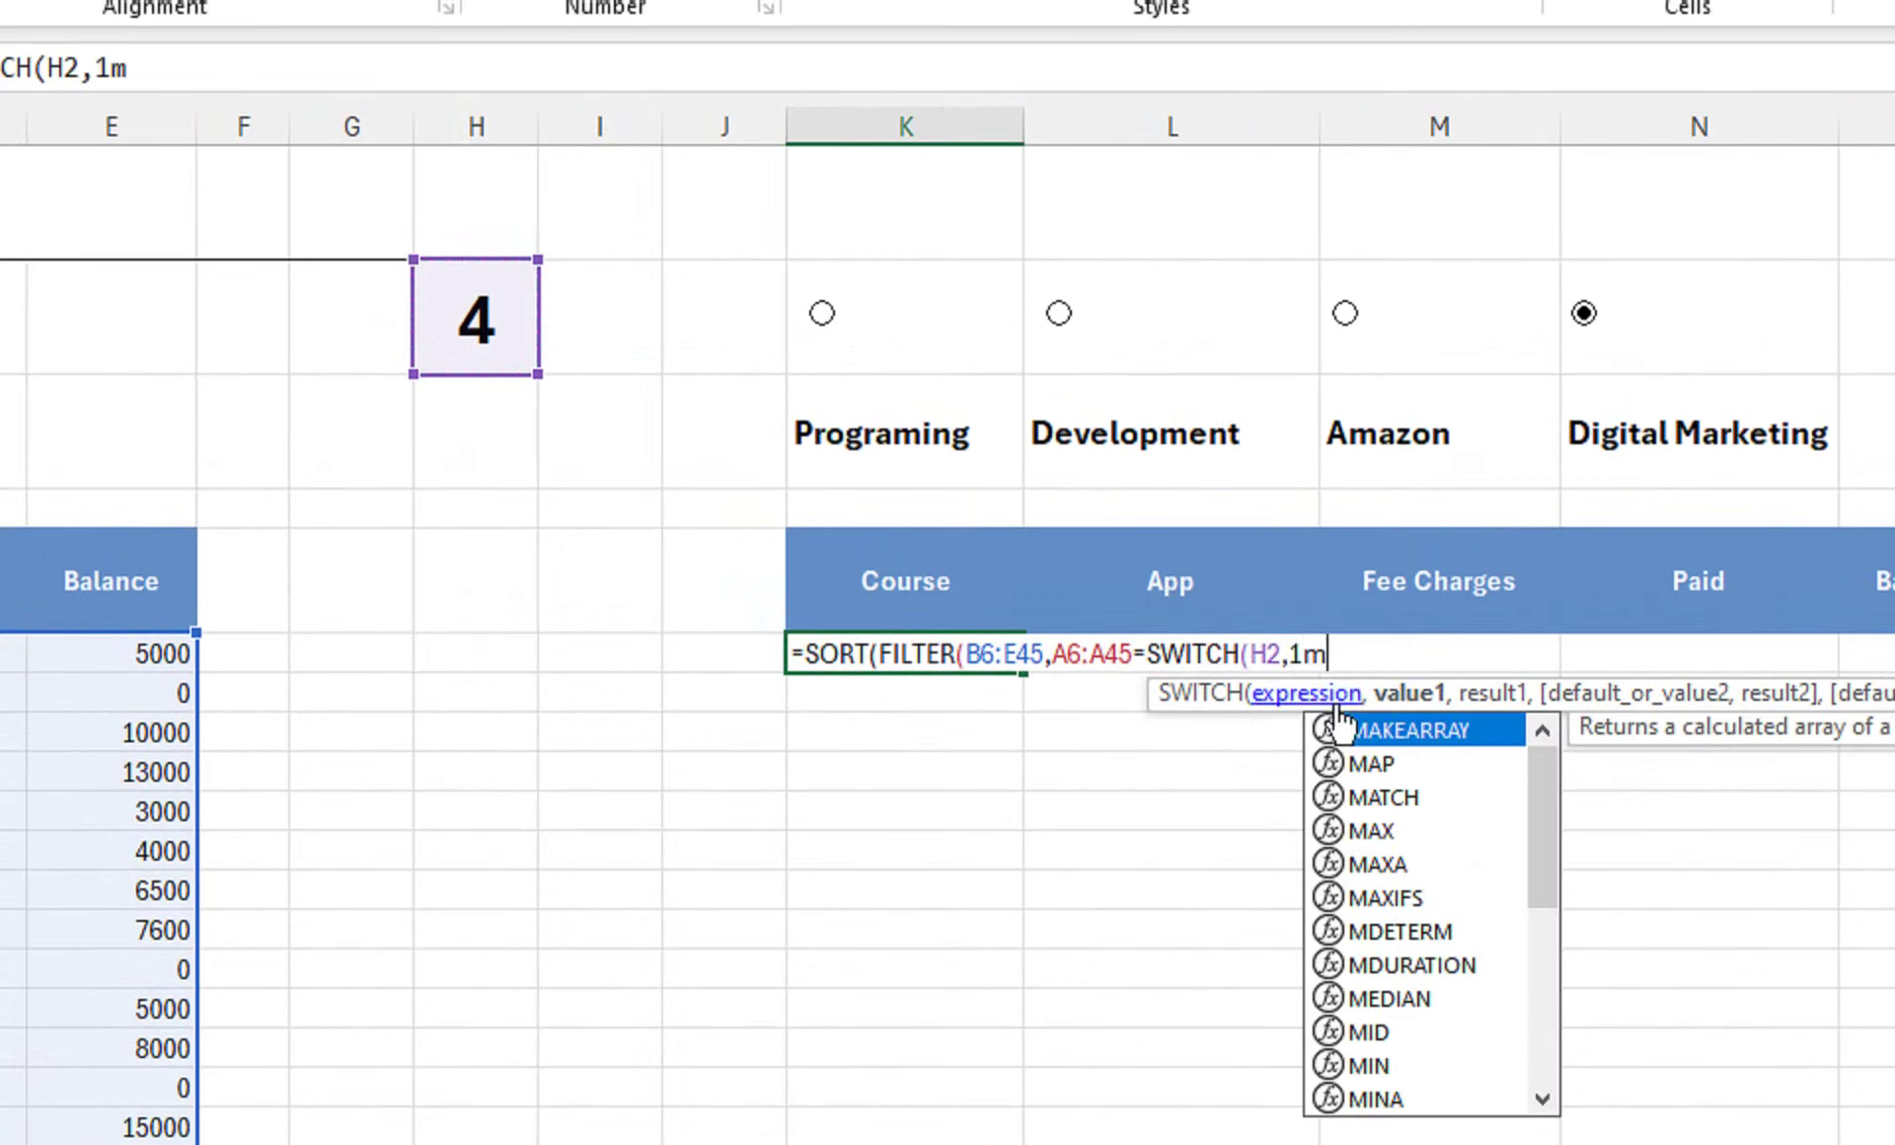
{"action": "key", "text": "BackSpace"}
{"action": "type", "text": ","}
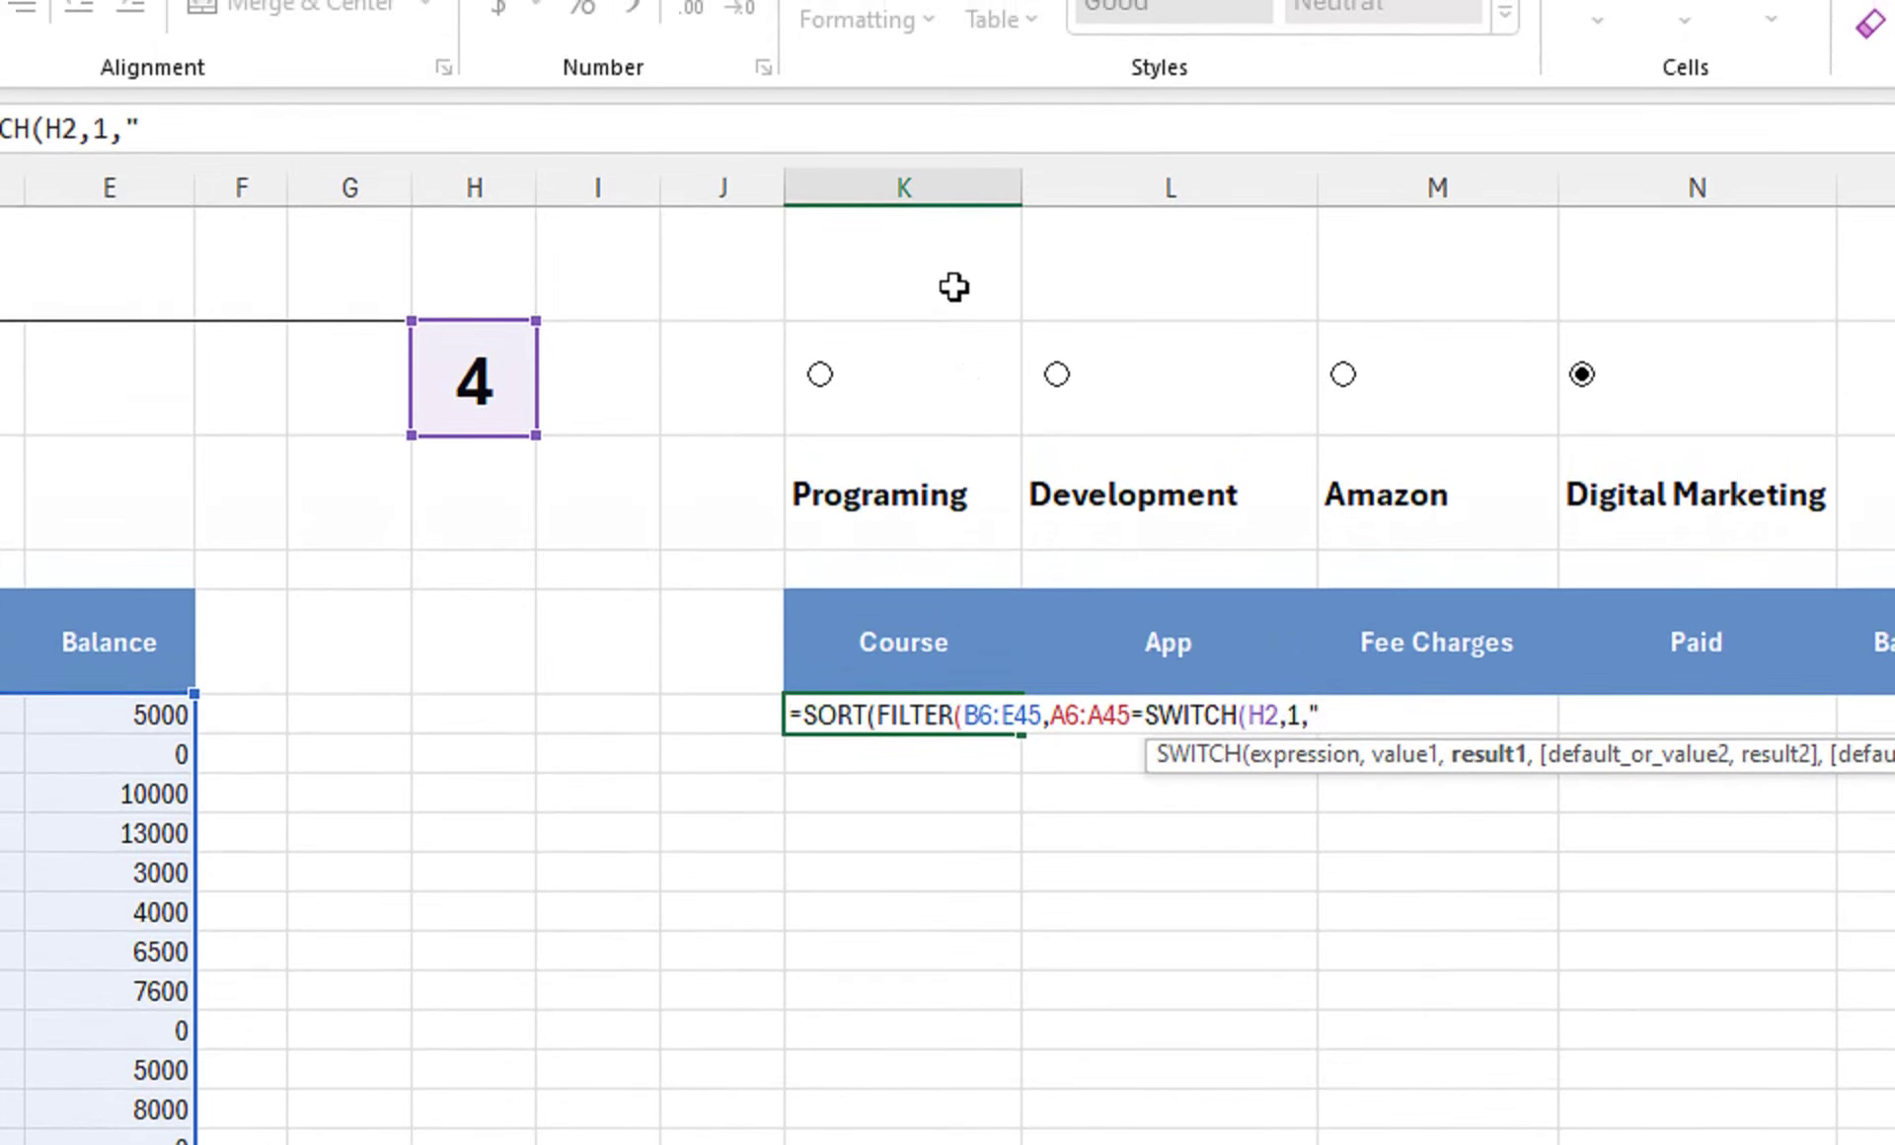
{"action": "type", "text": "Prog"}
{"action": "type", "text": "raming\""}
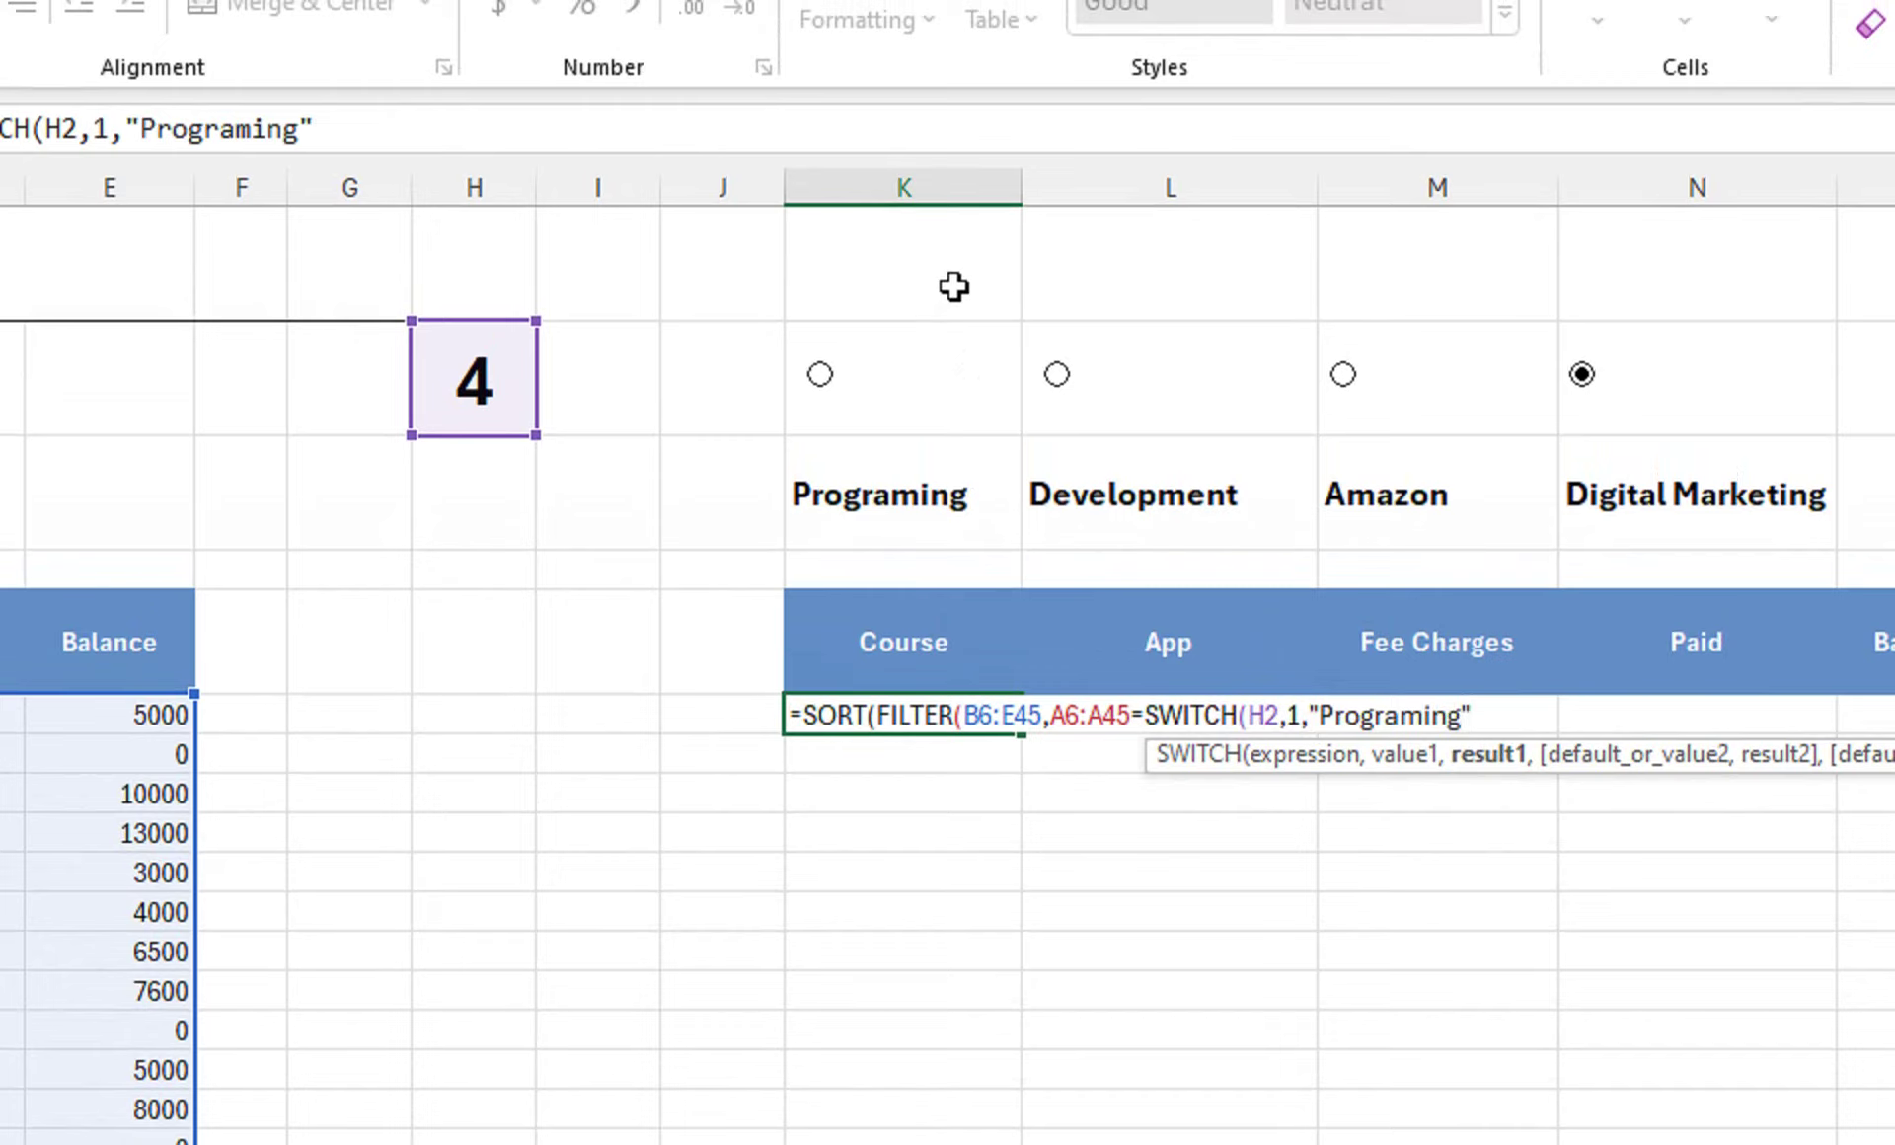
{"action": "type", "text": ","}
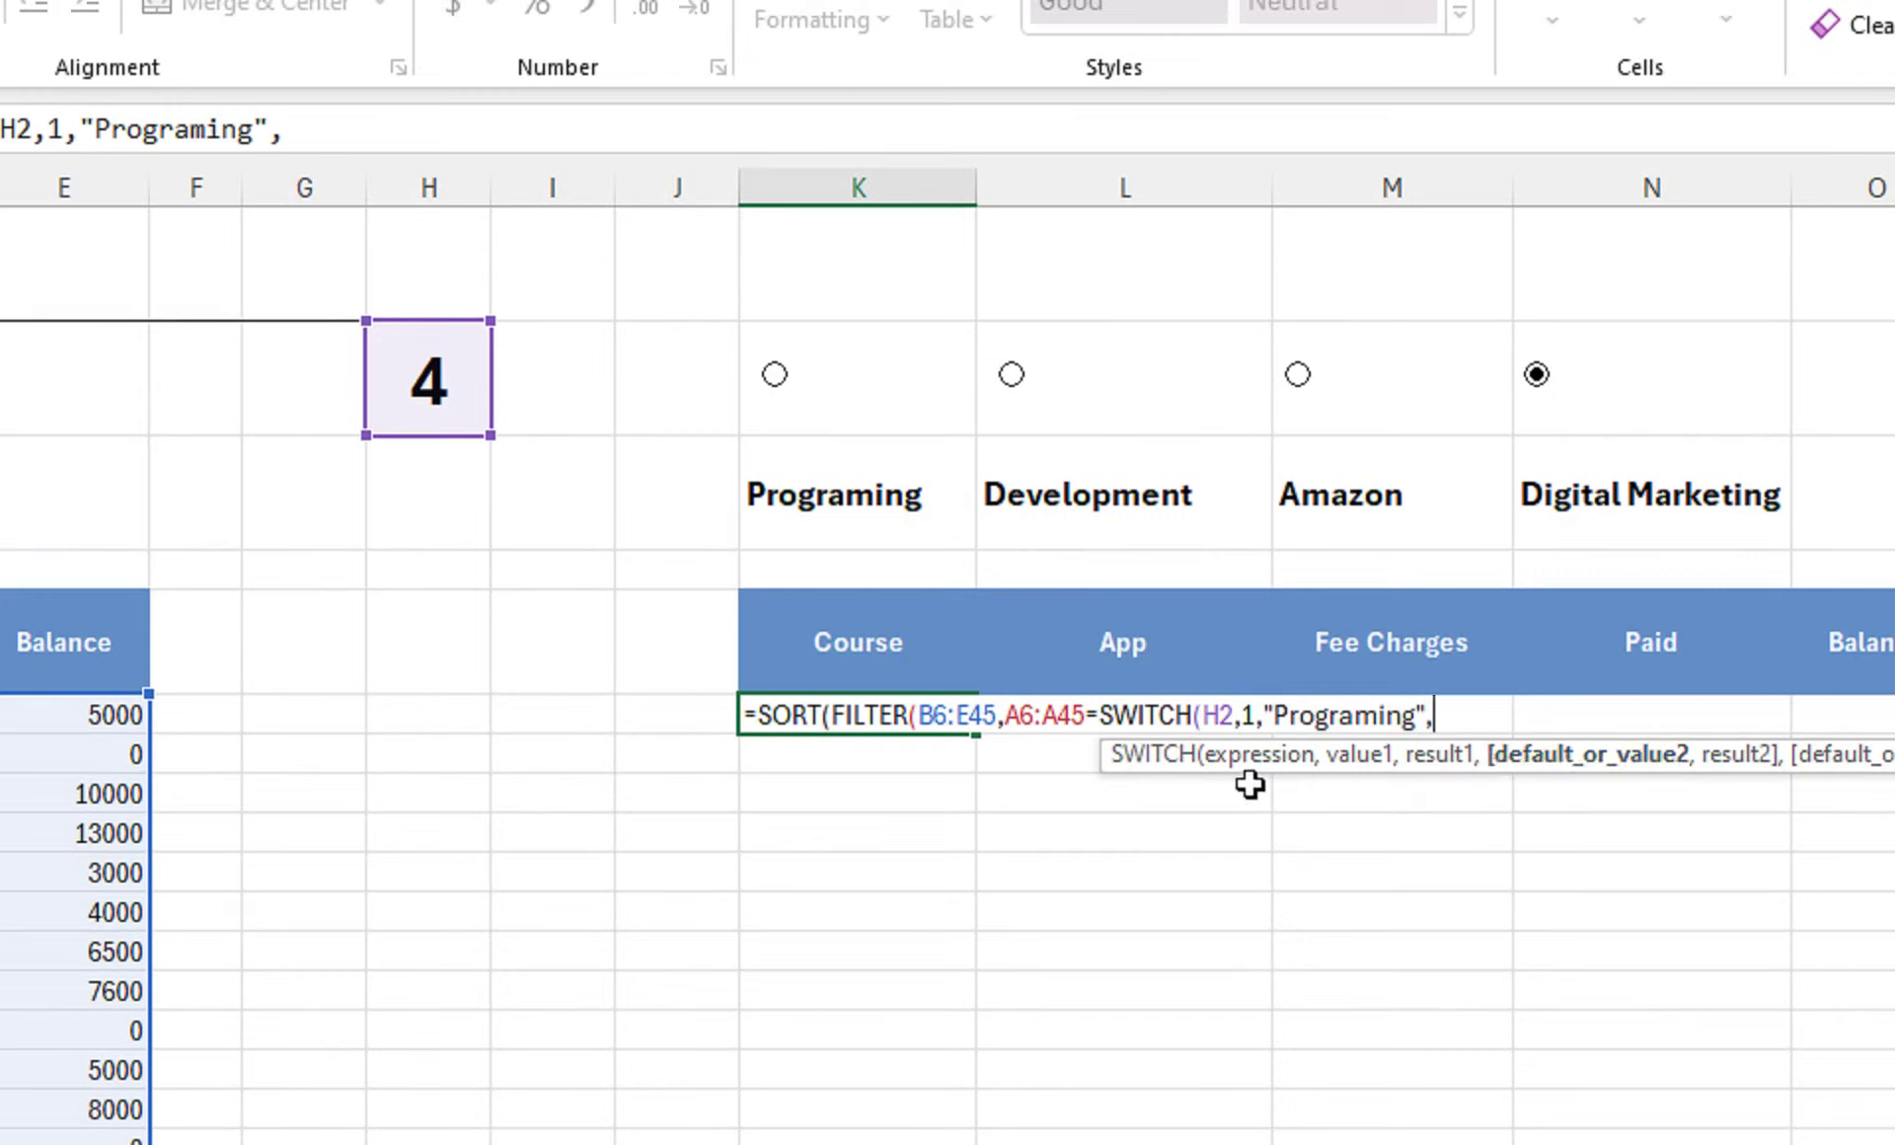
{"action": "type", "text": "2,"}
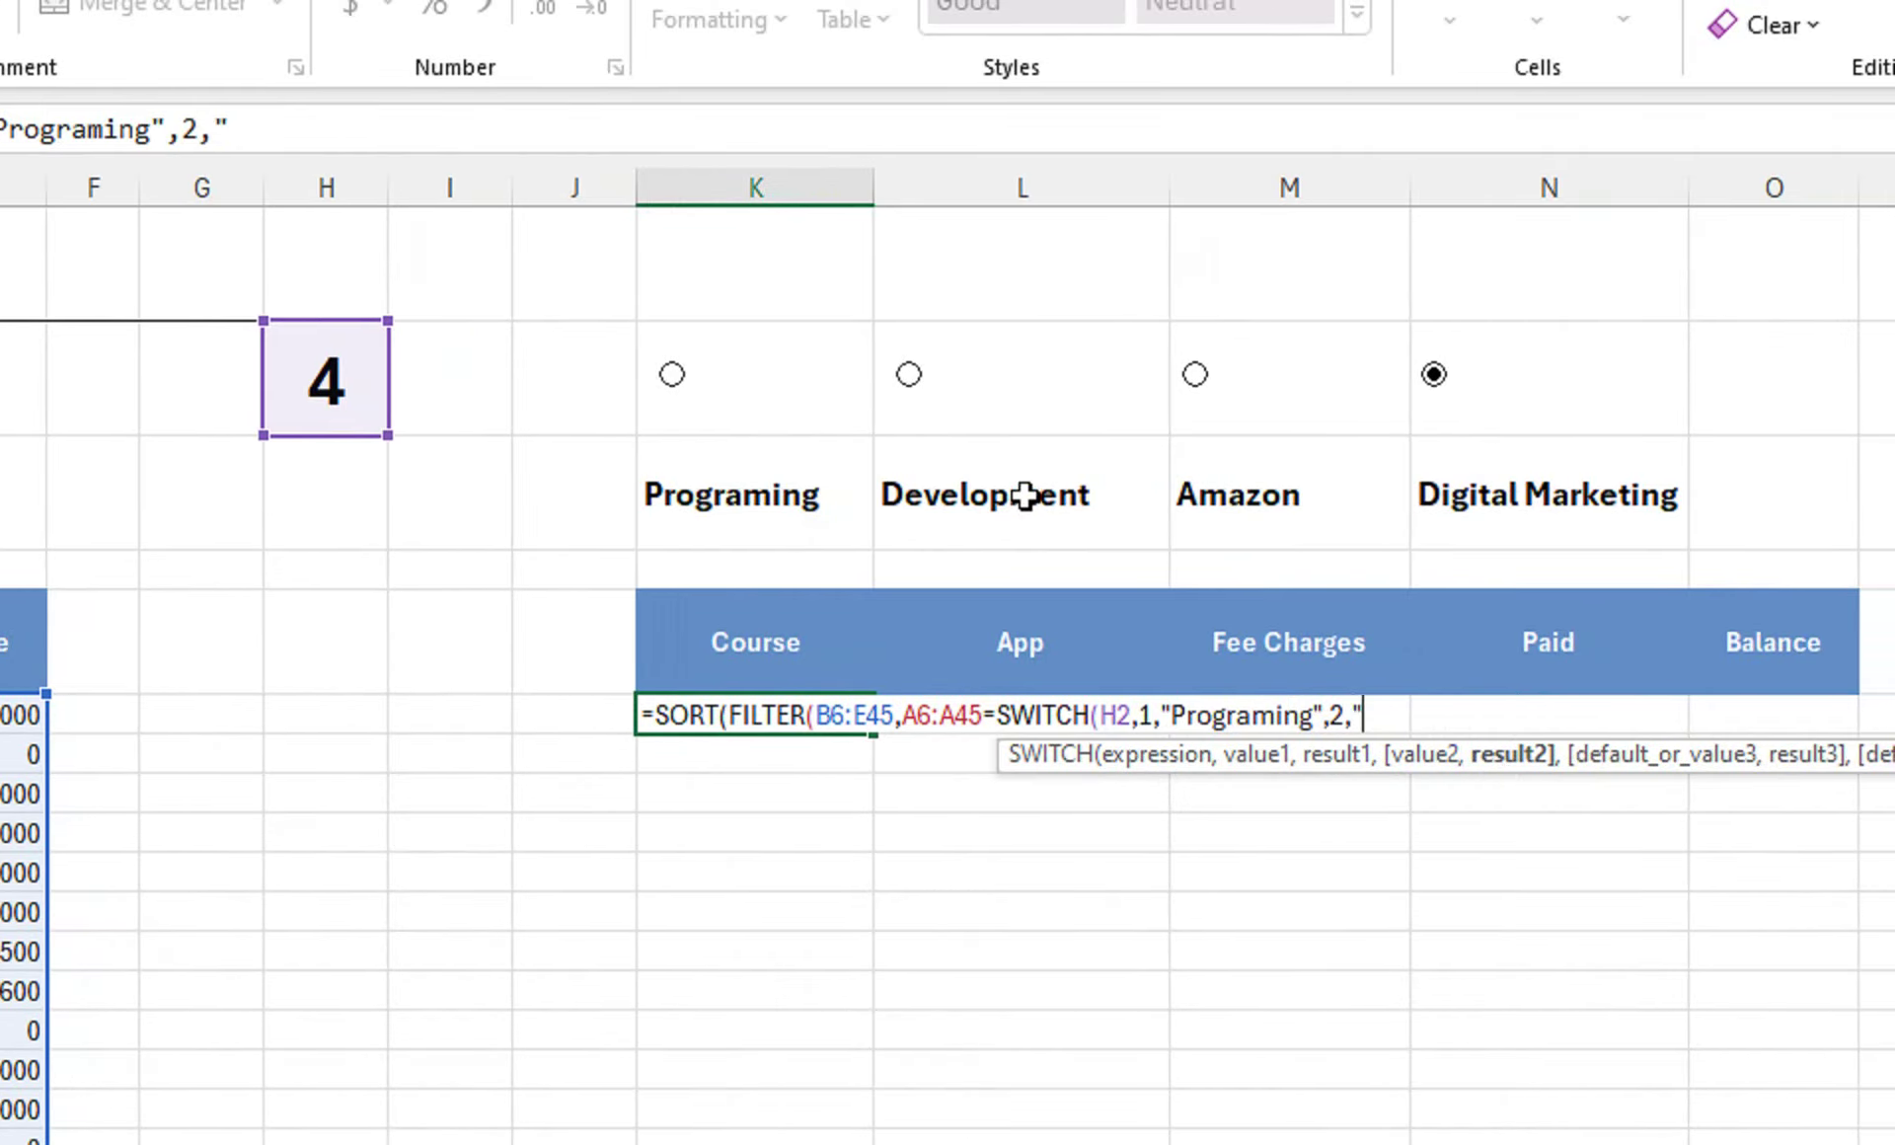
{"action": "type", "text": "De"}
{"action": "type", "text": "velo"}
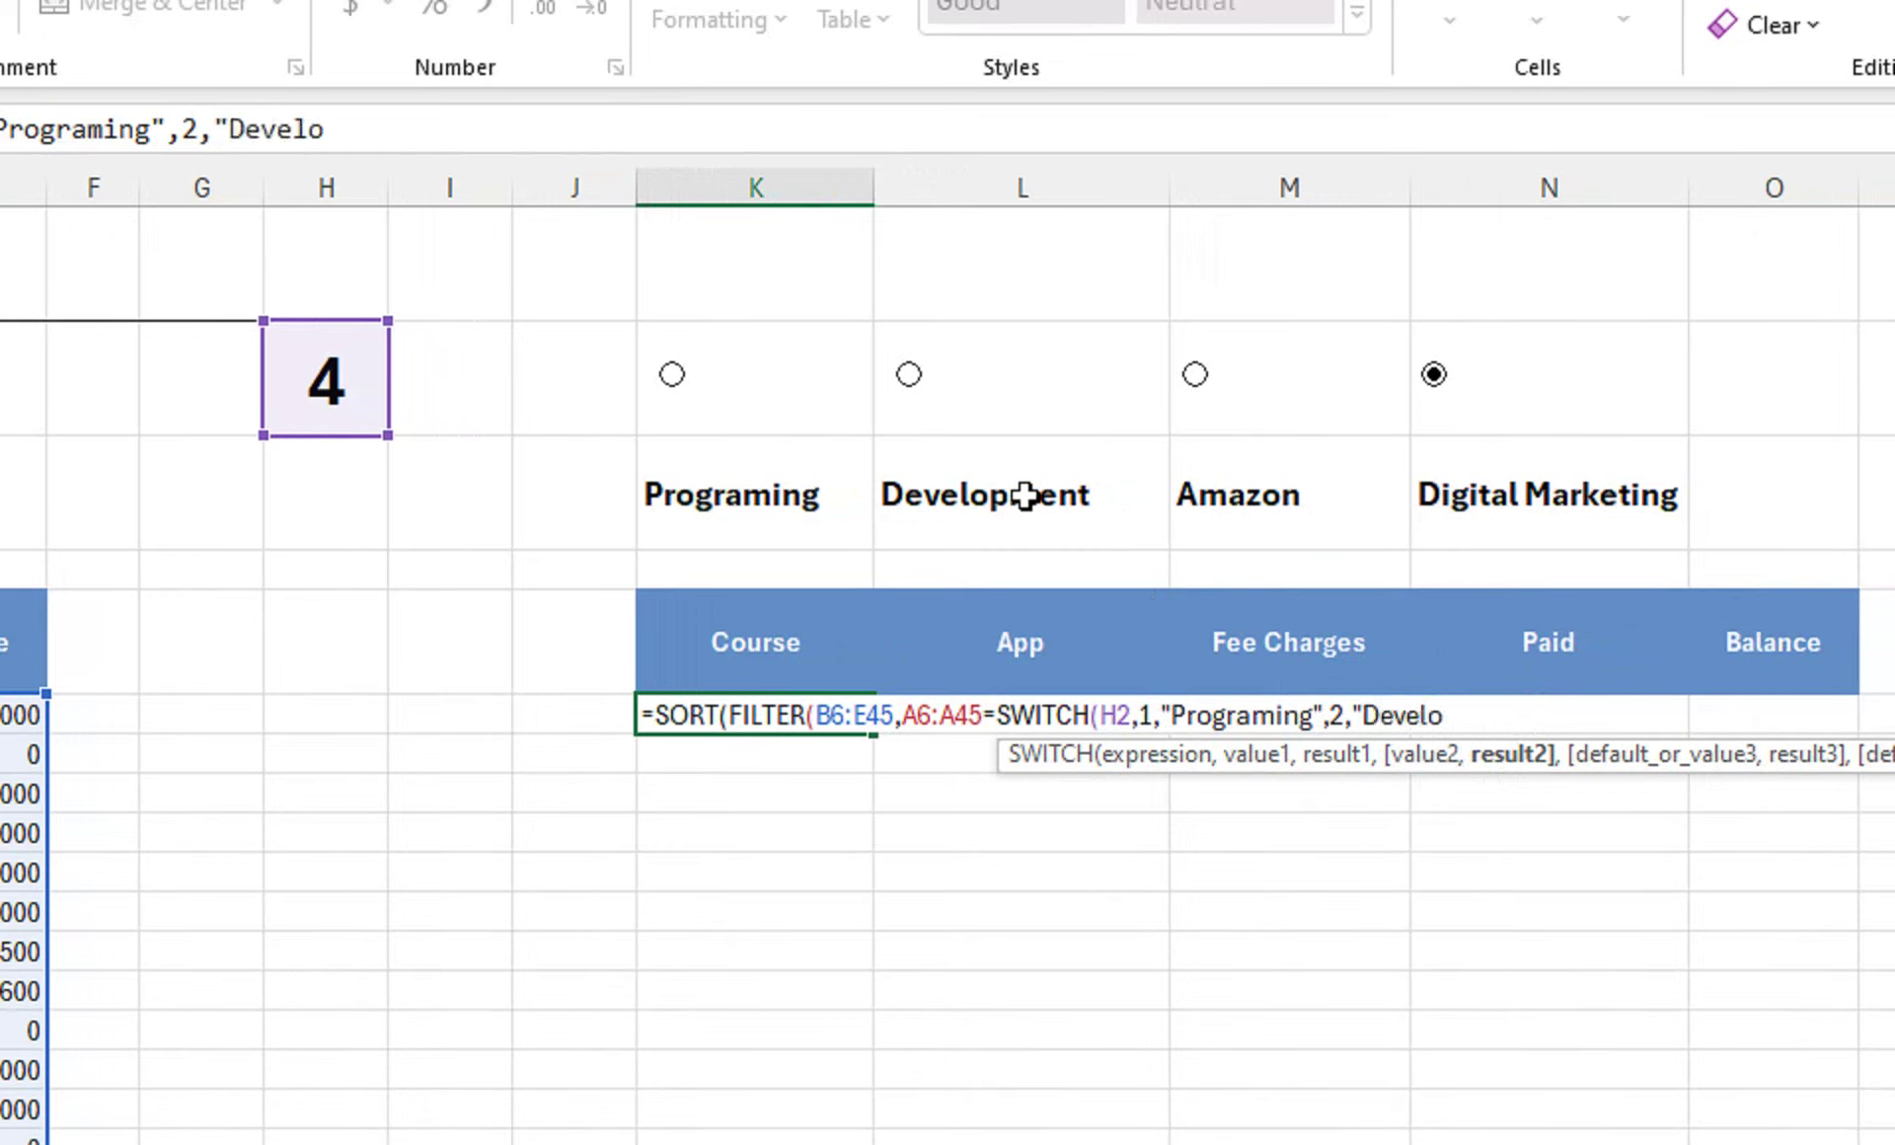
{"action": "type", "text": "pment"}
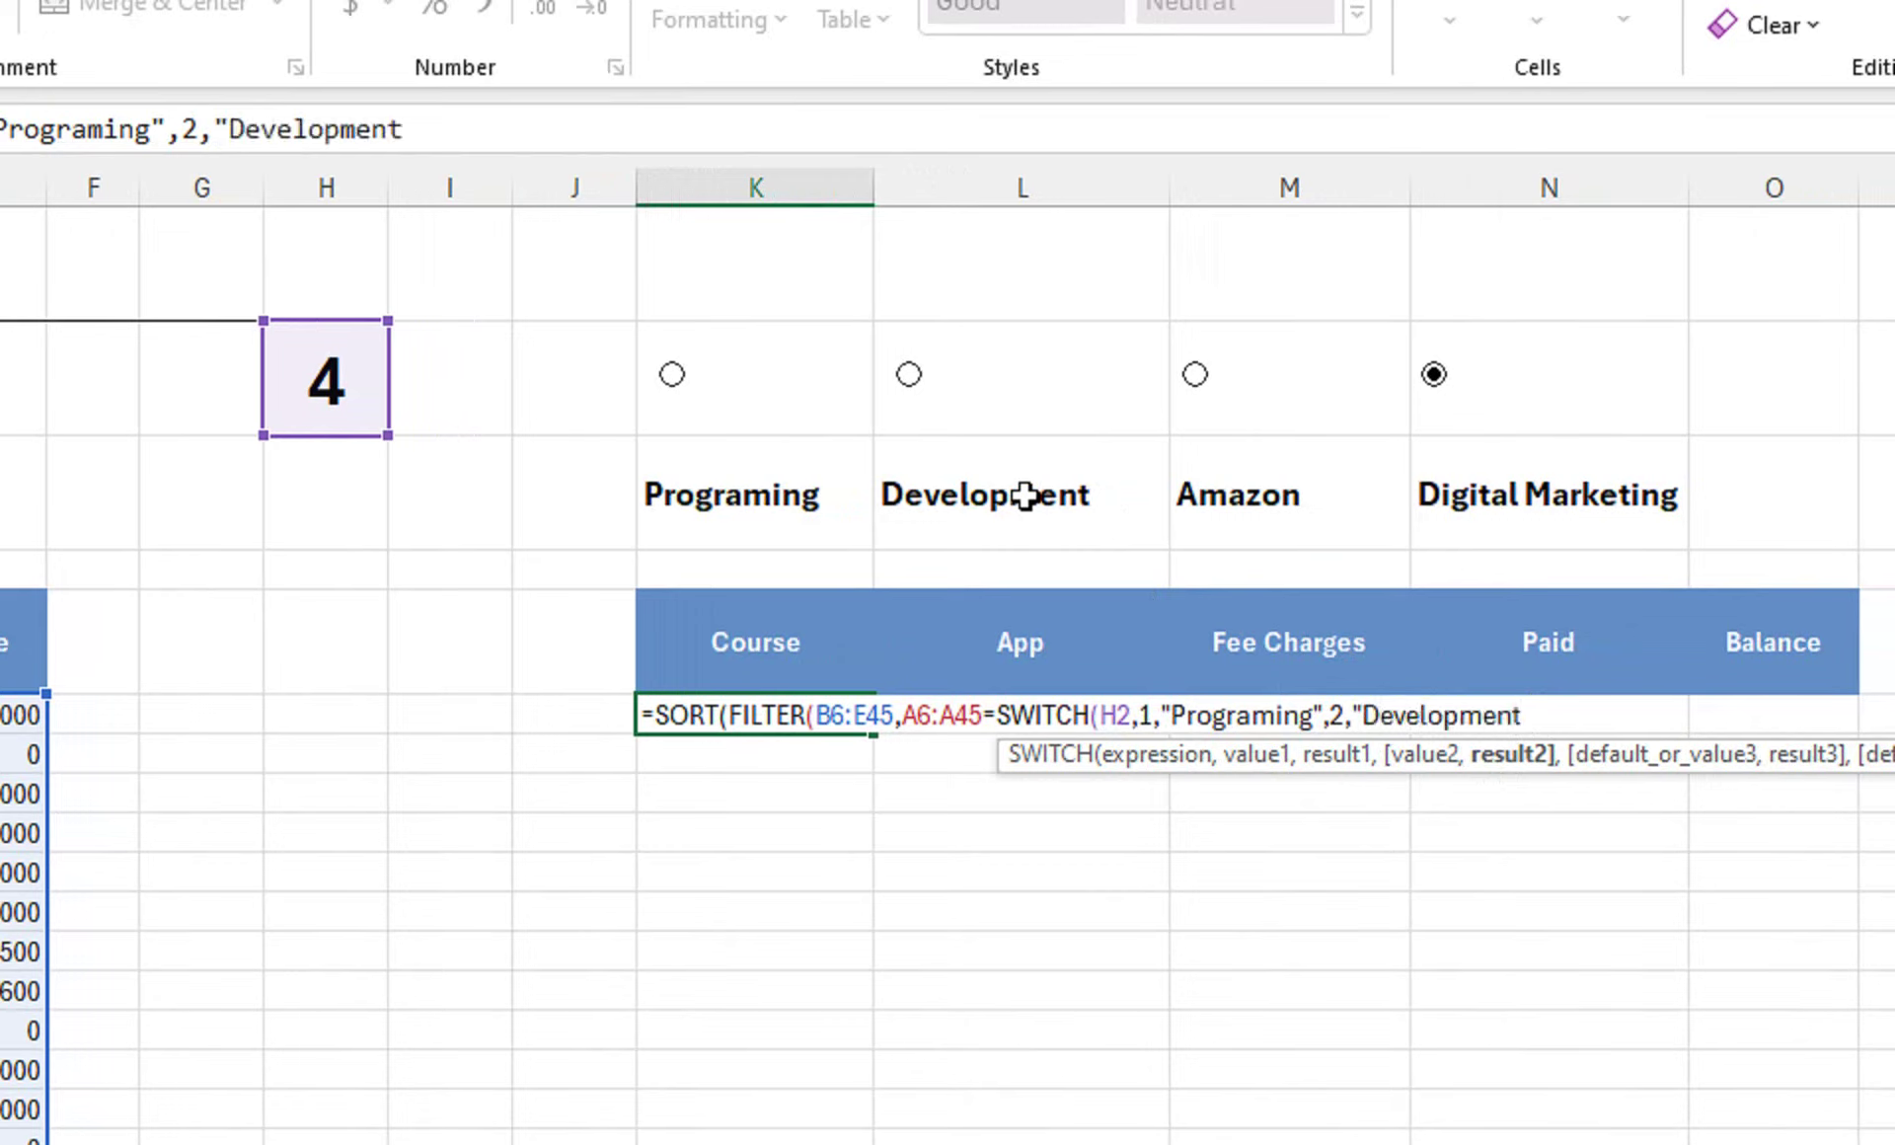
{"action": "type", "text": "\","}
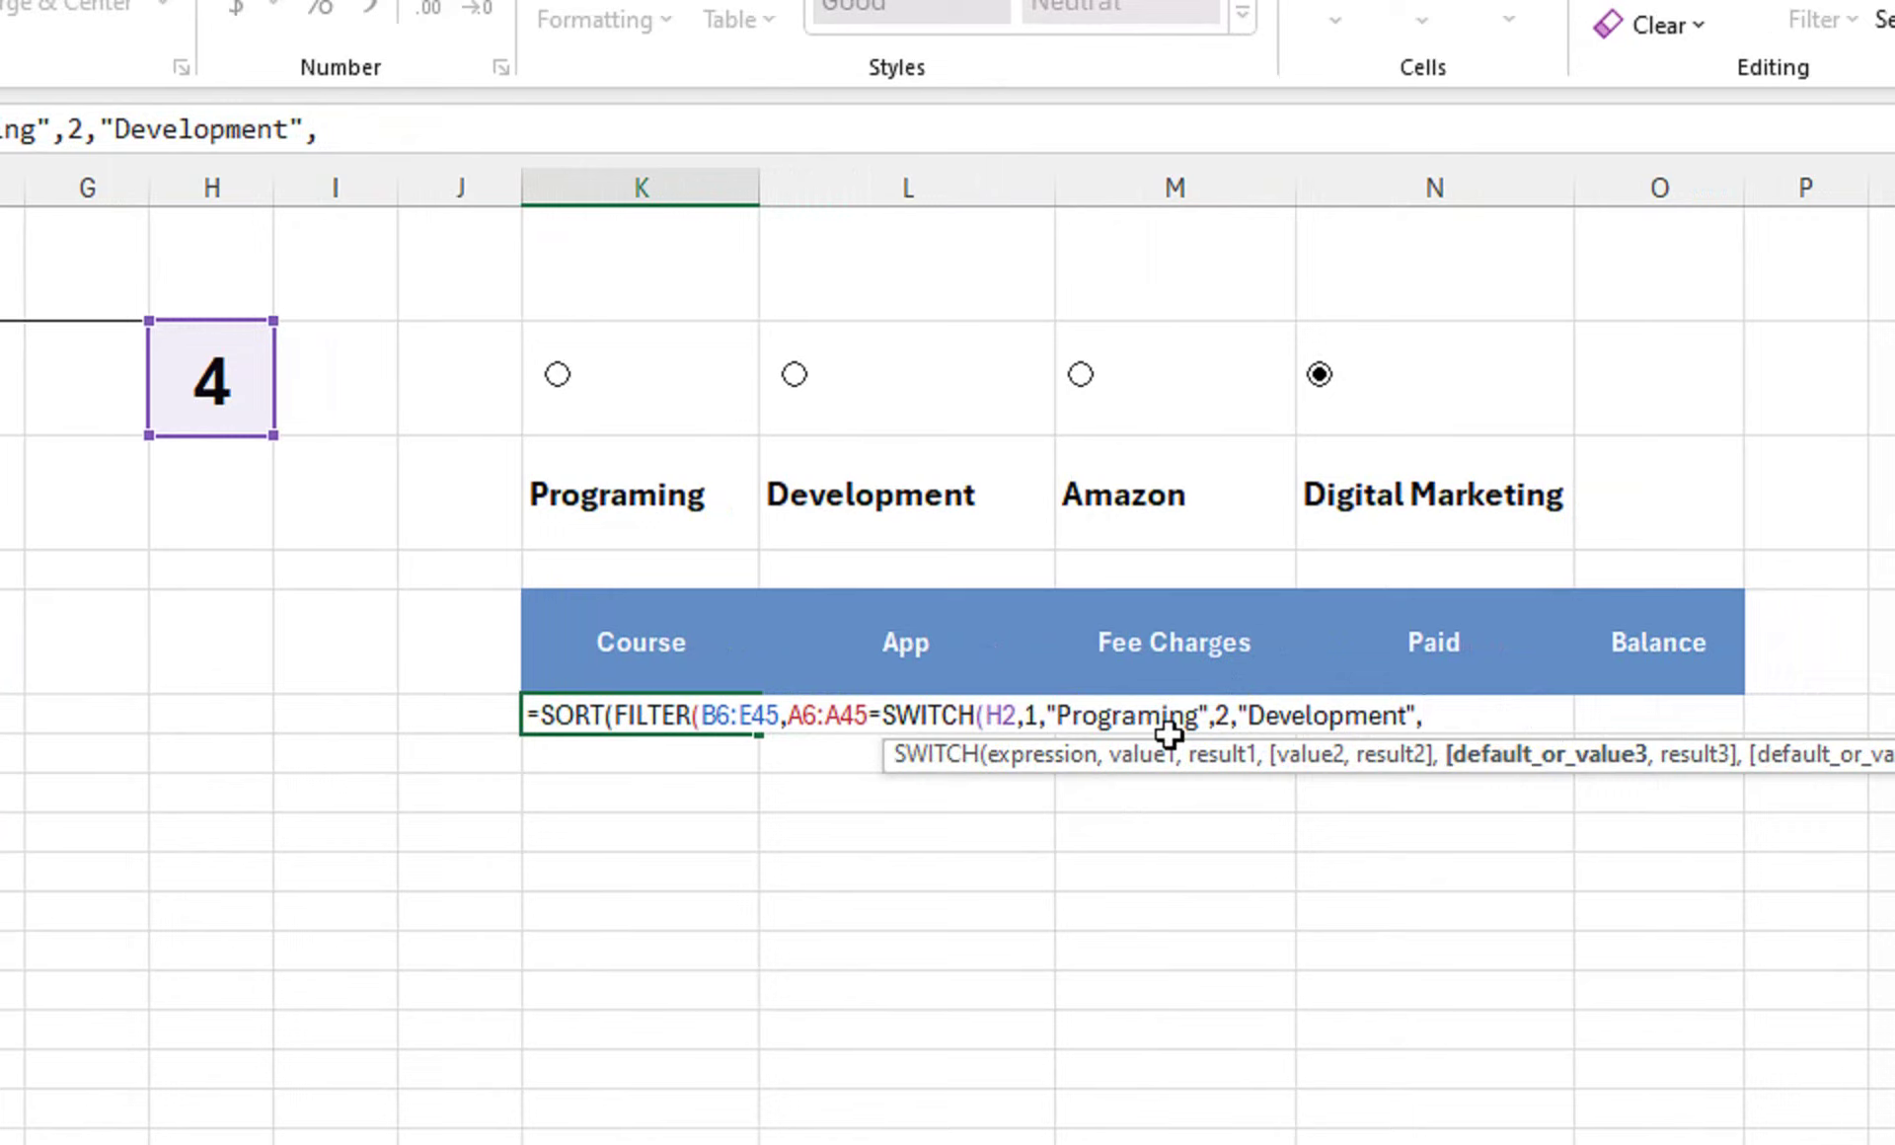
{"action": "type", "text": "3"}
{"action": "type", "text": ",\""}
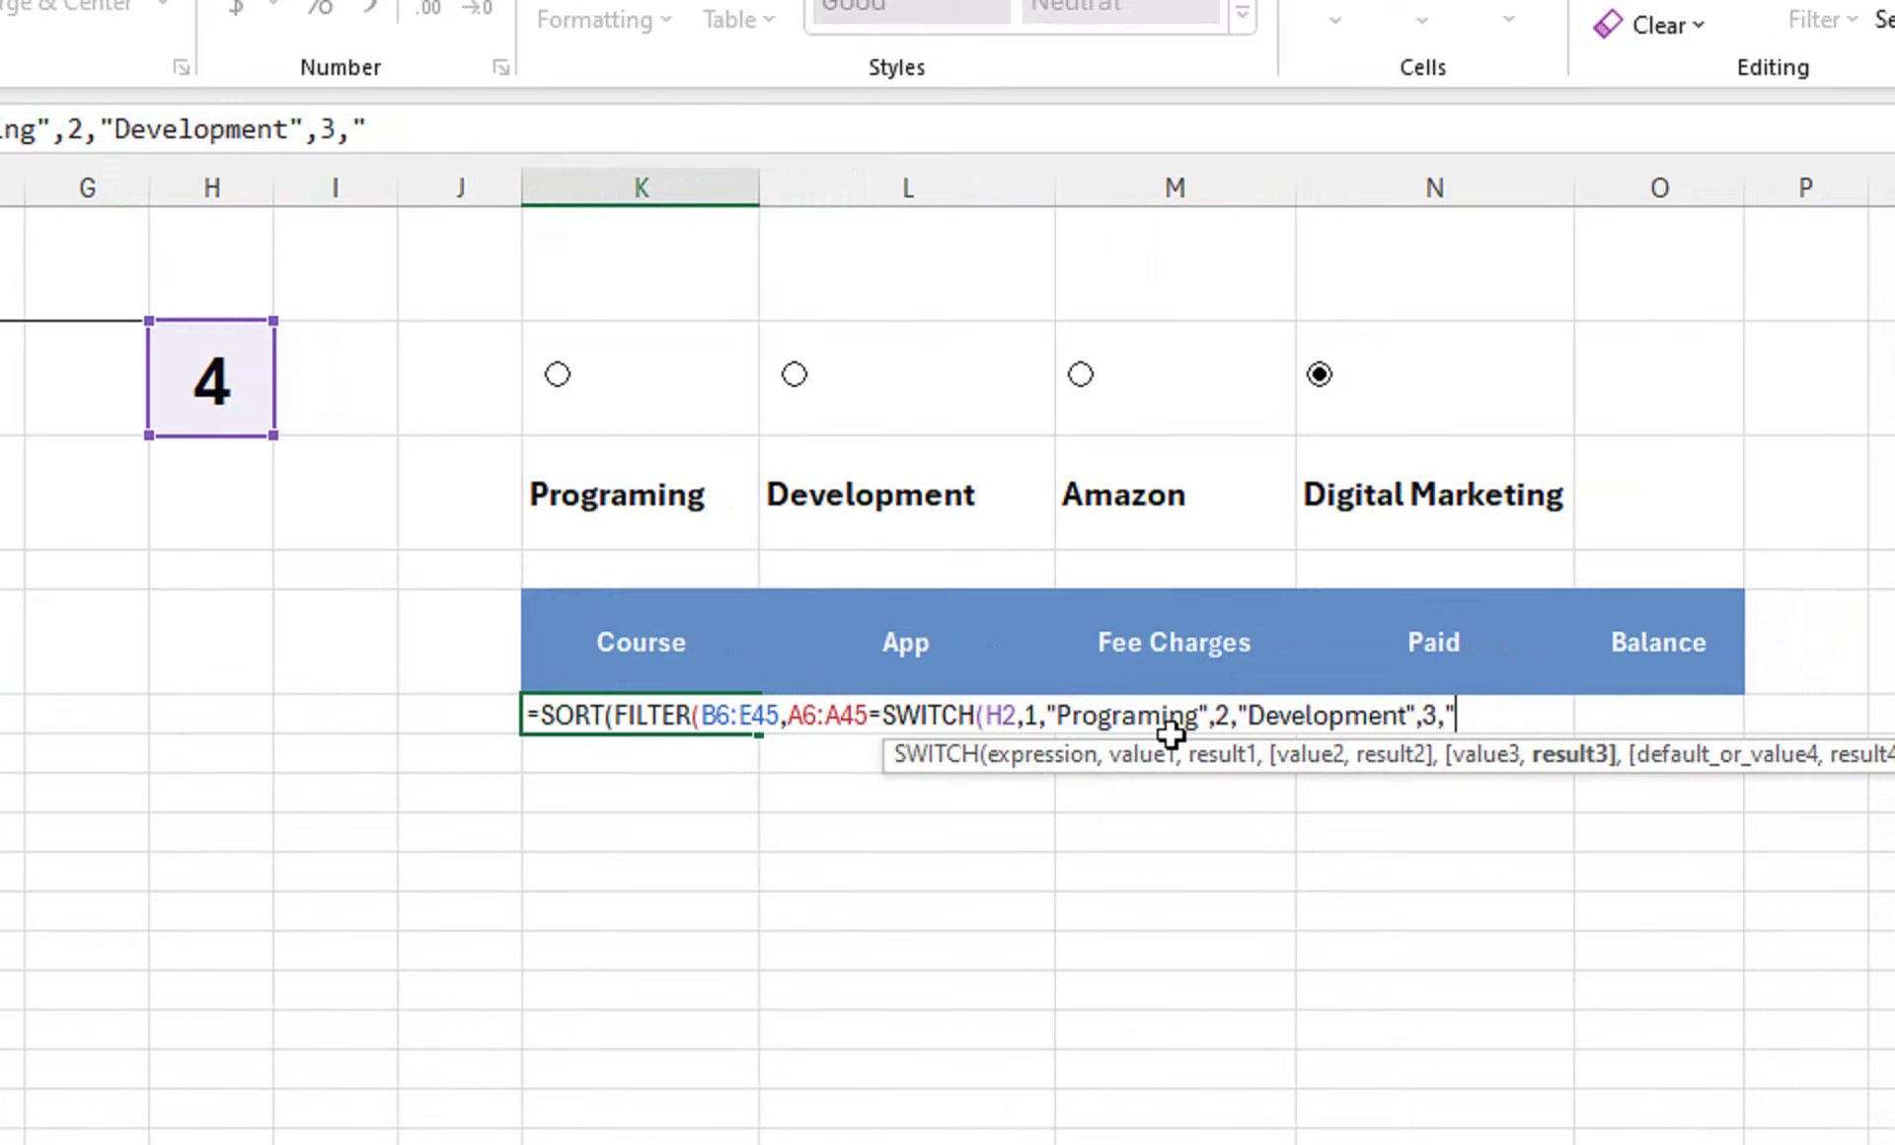
{"action": "type", "text": "Amazon"}
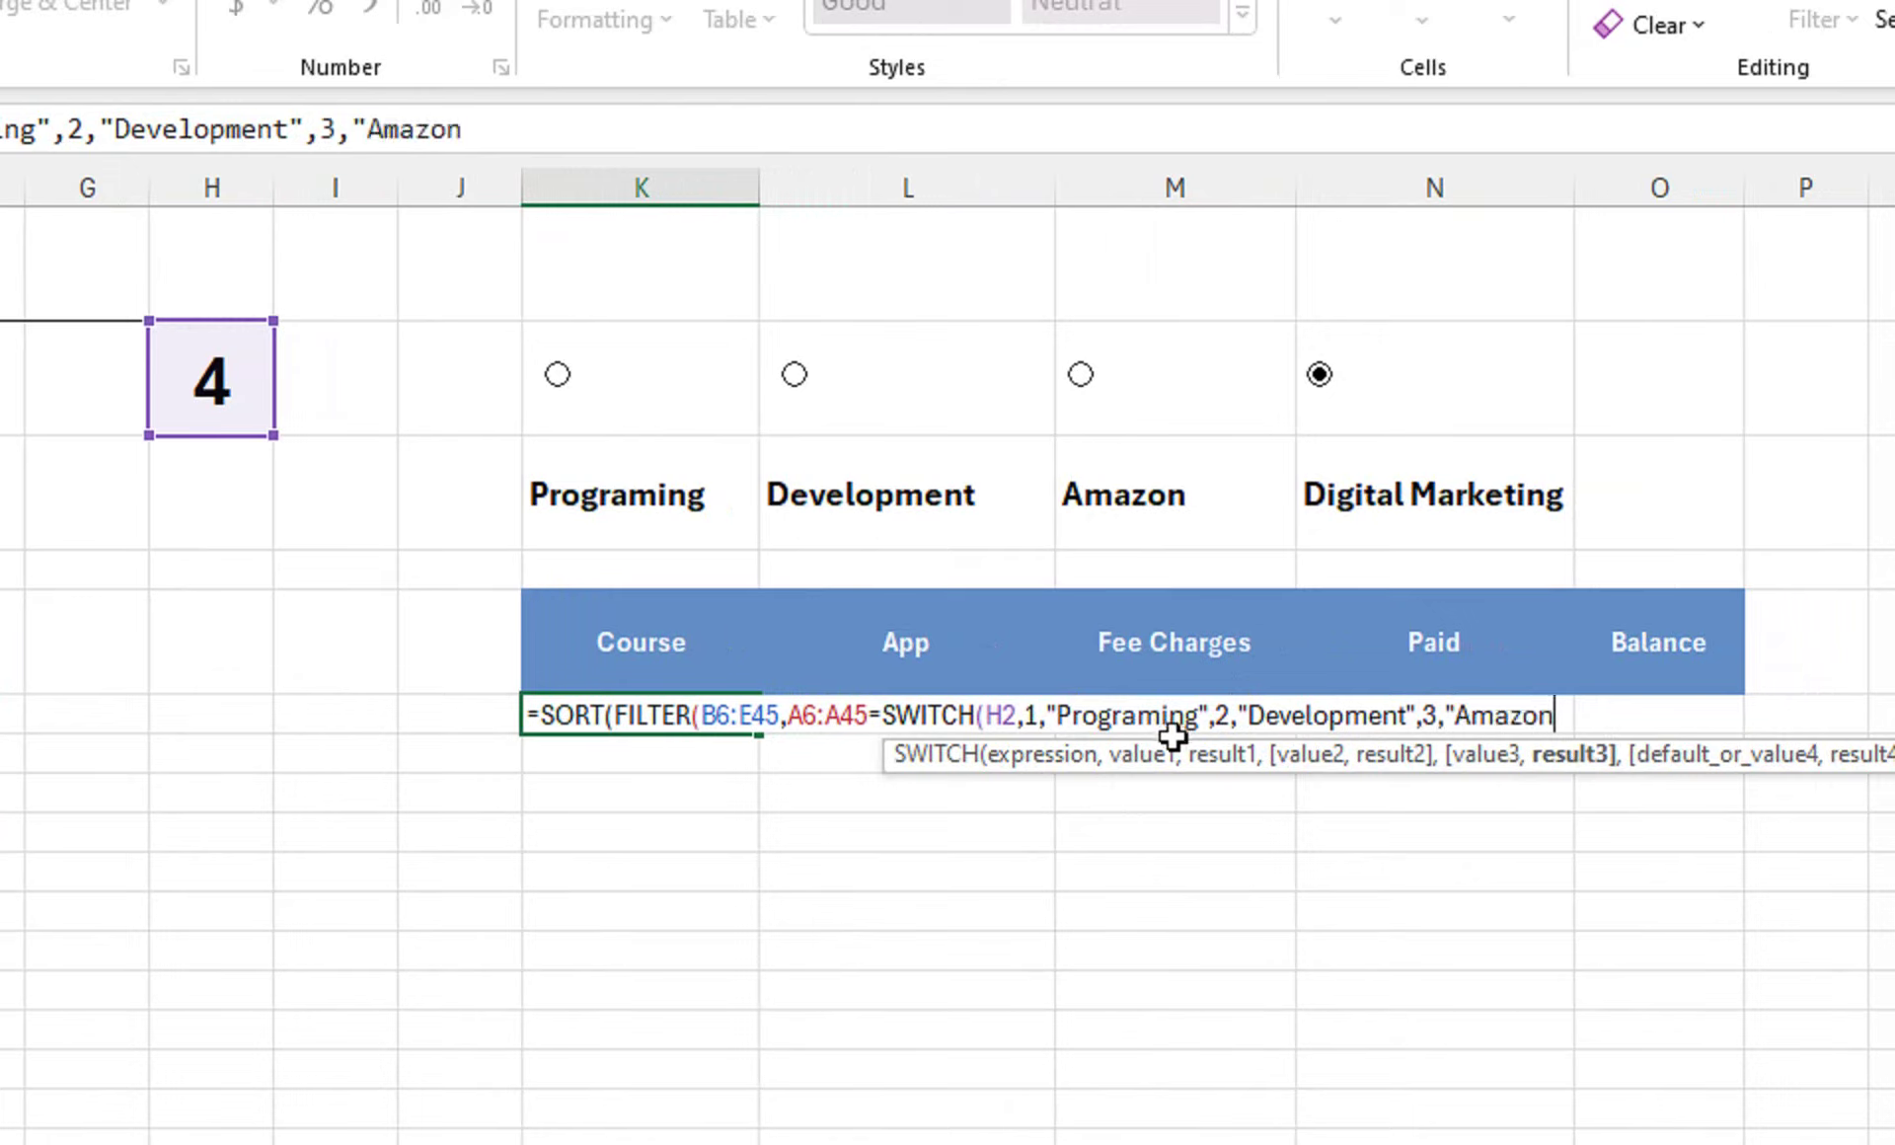
{"action": "type", "text": "\","}
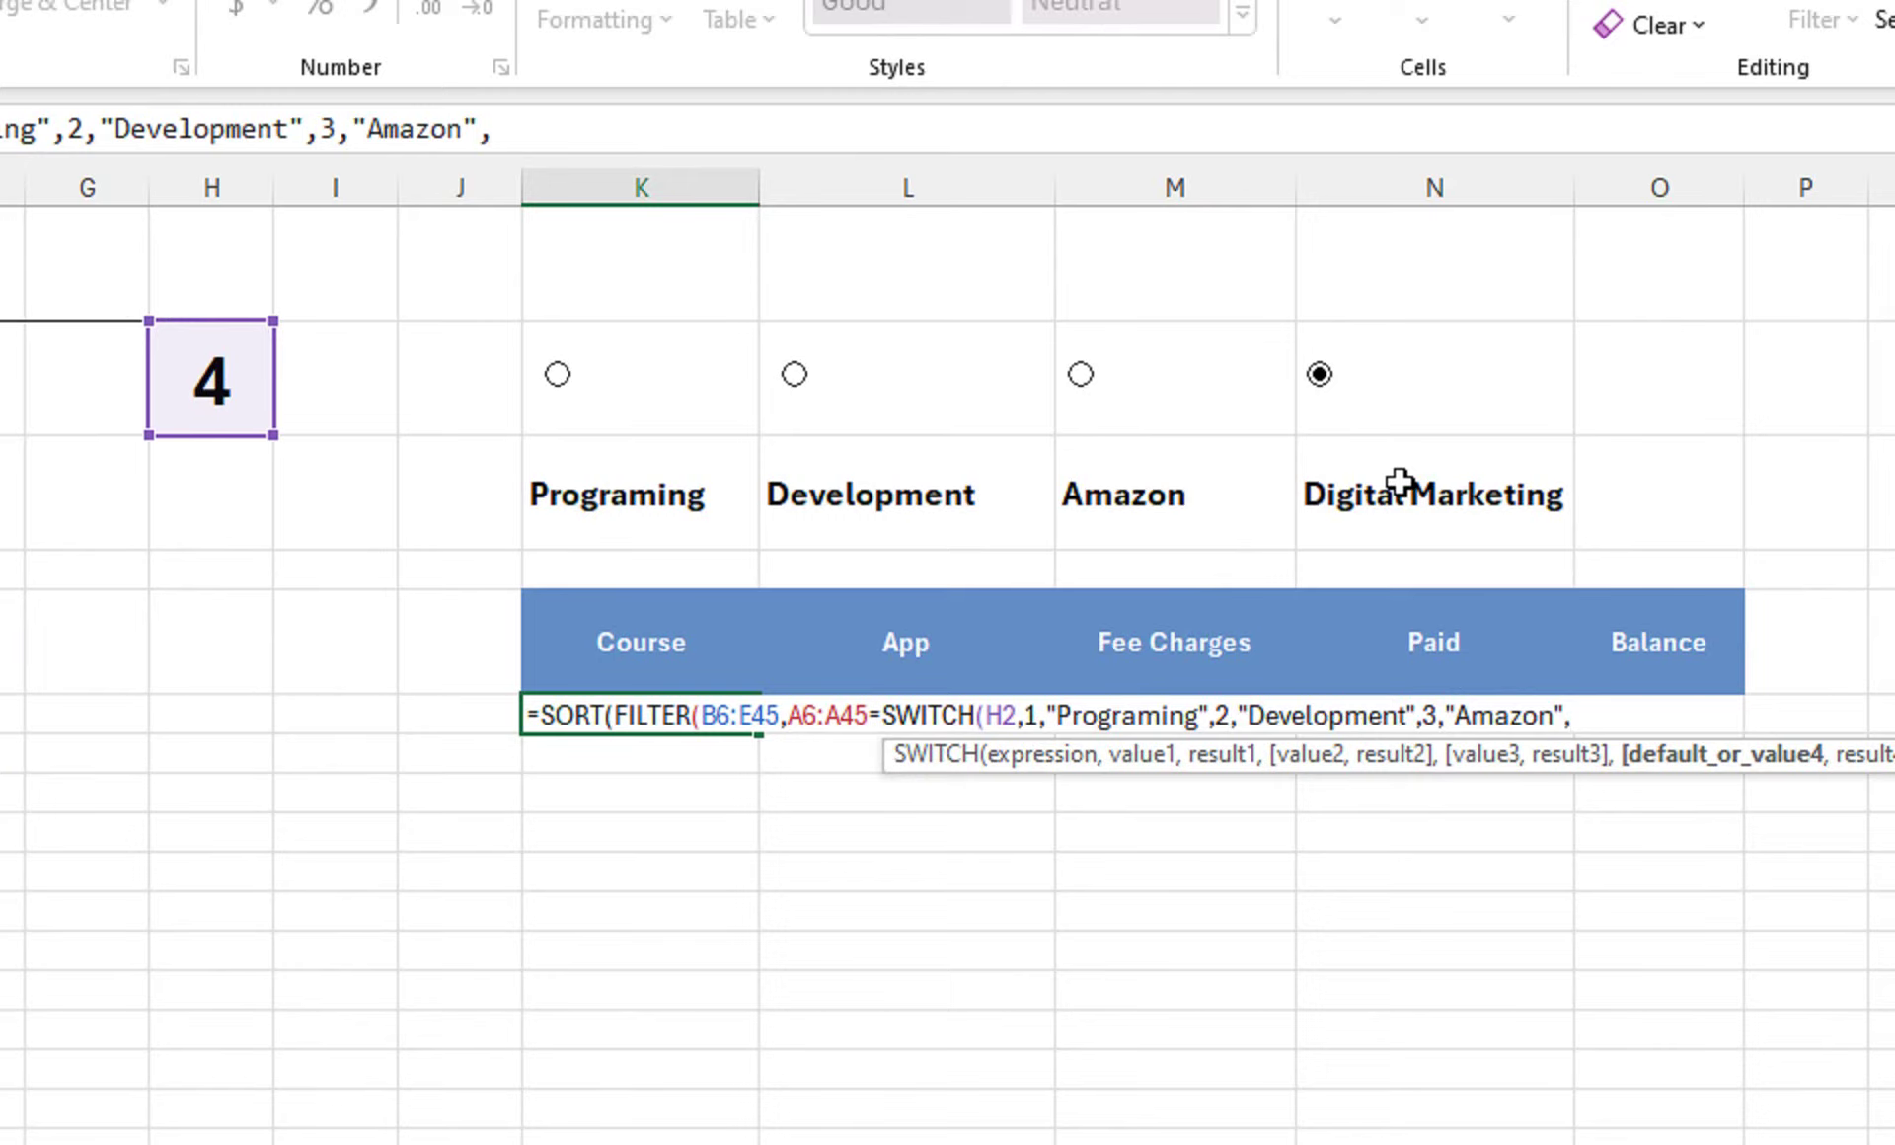
{"action": "type", "text": "4"}
{"action": "type", "text": ",\""}
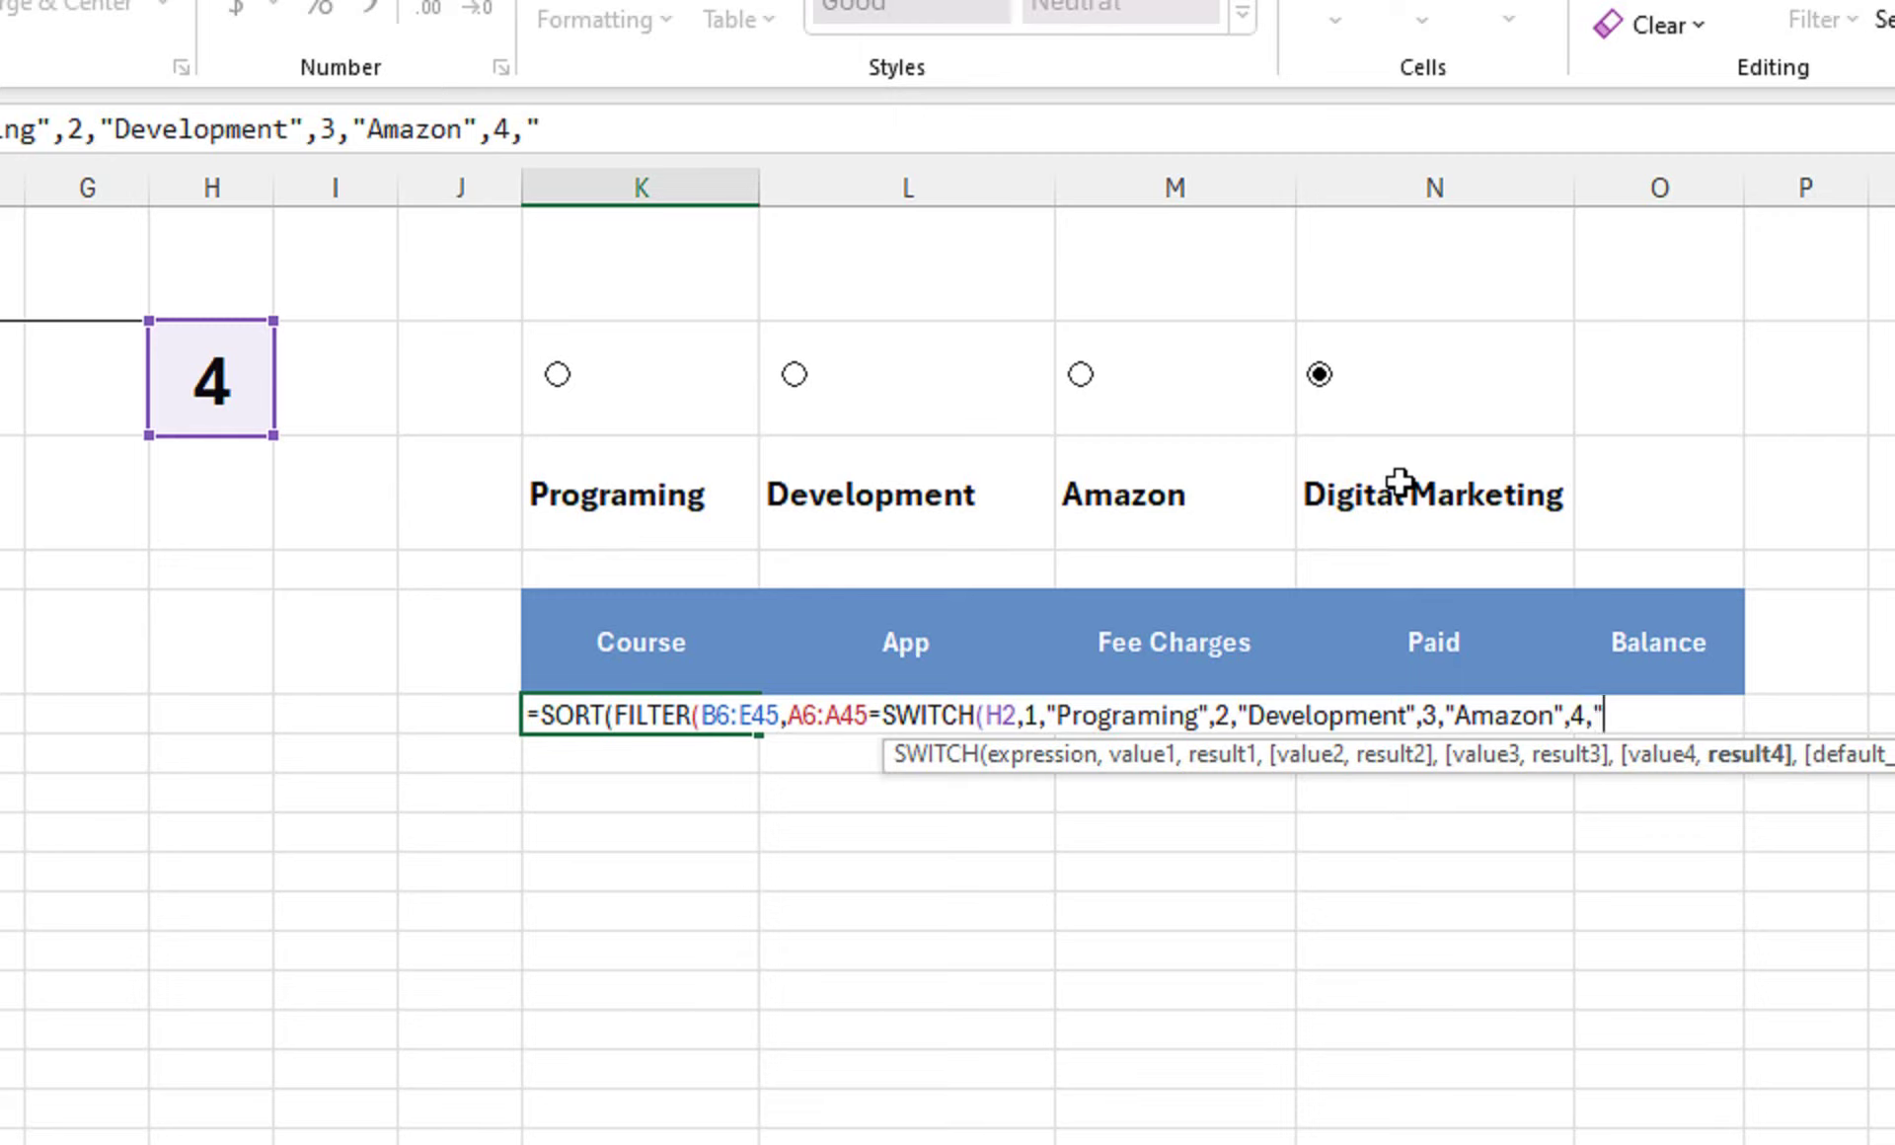
{"action": "type", "text": "D"}
{"action": "type", "text": "igital"}
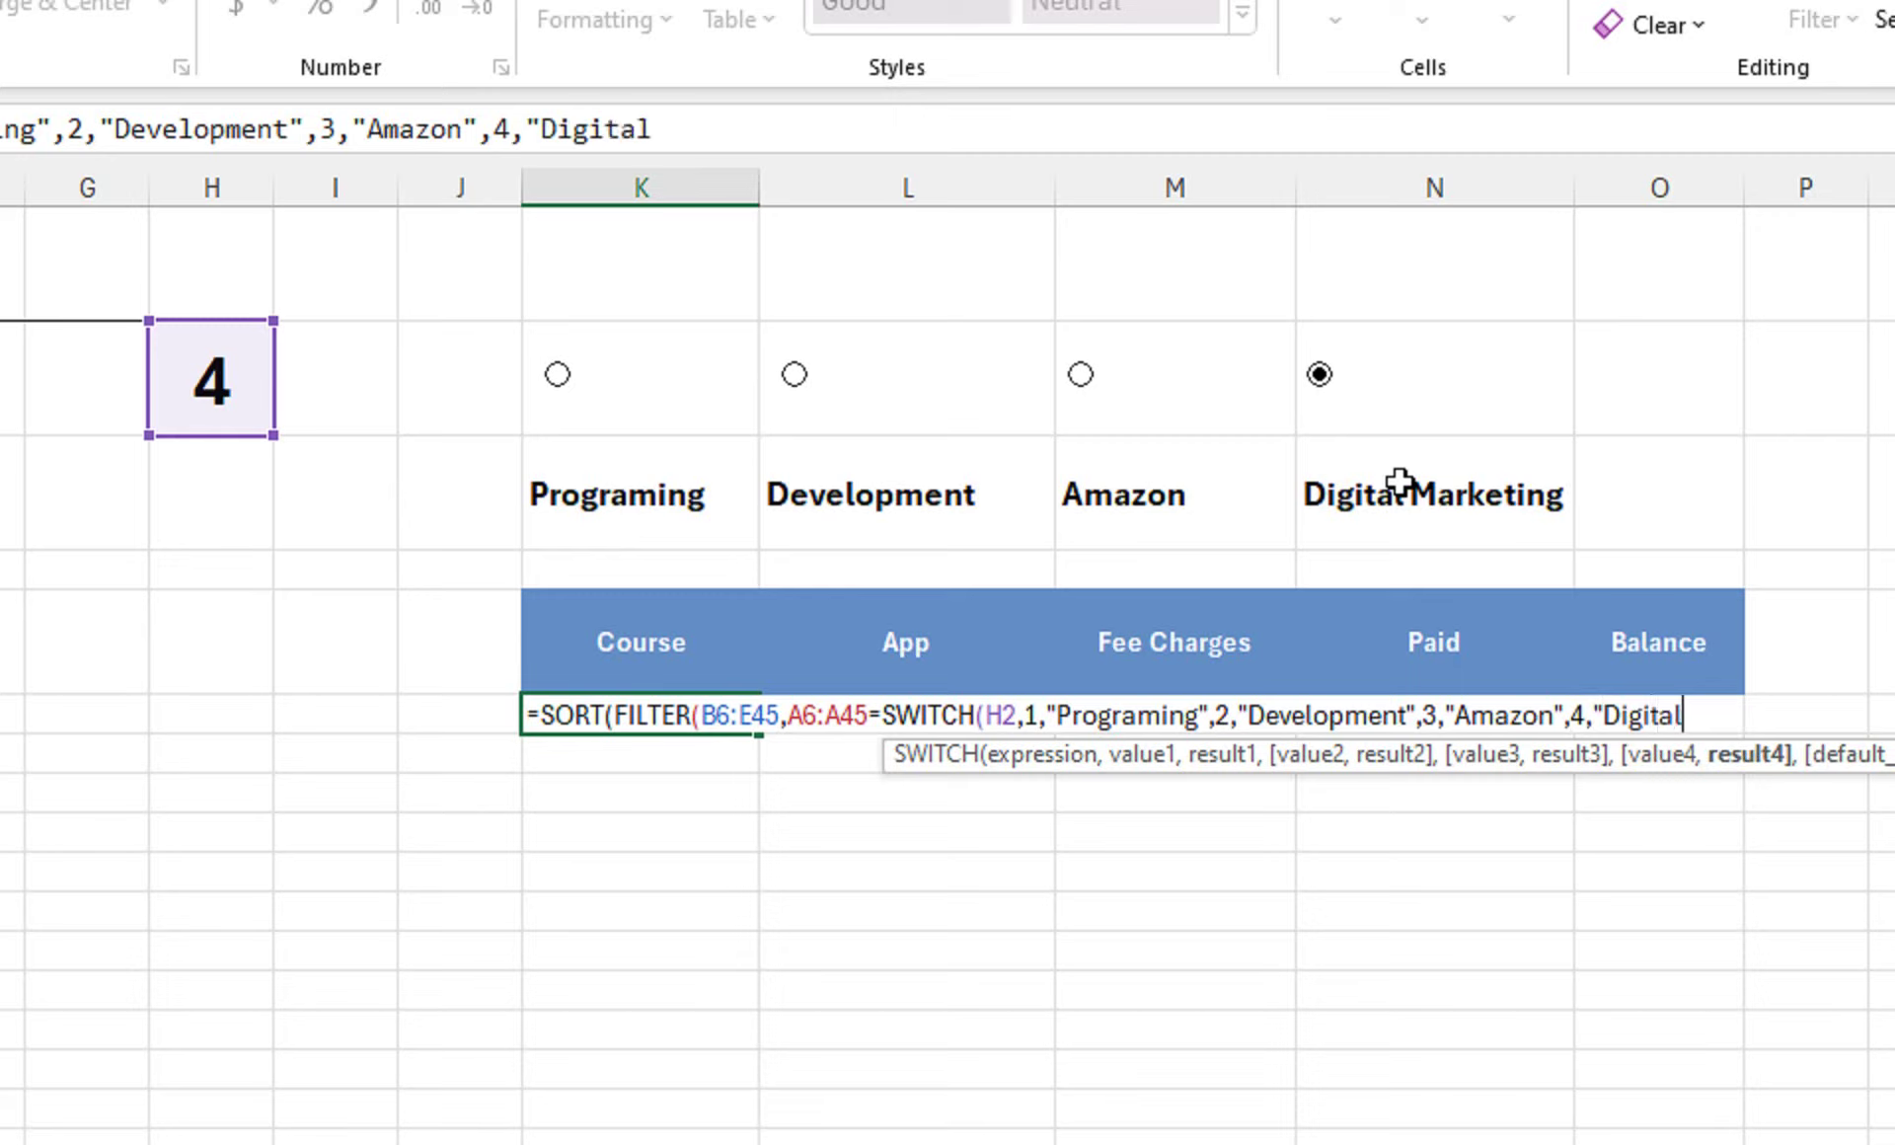
{"action": "type", "text": " Ma"}
{"action": "type", "text": "rket"}
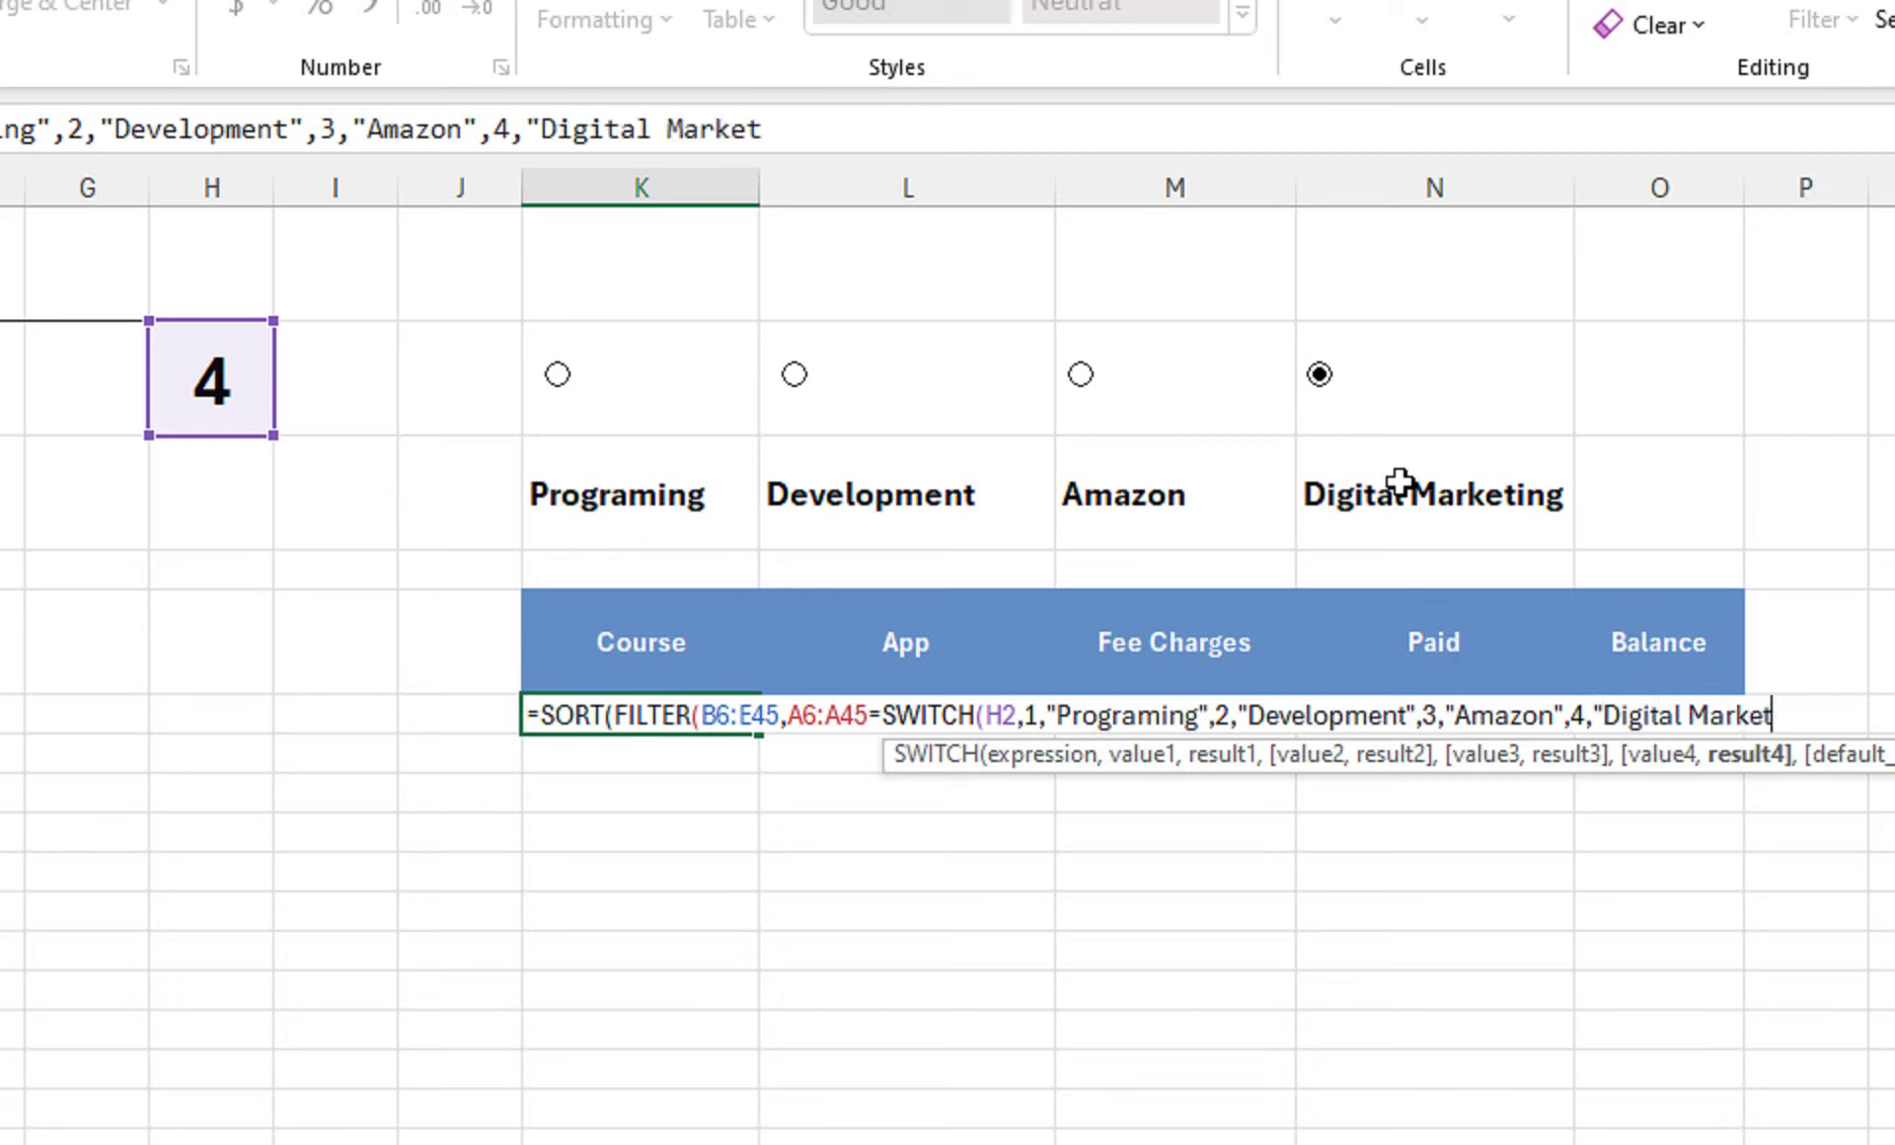
{"action": "type", "text": "ing"}
{"action": "type", "text": "\""}
- Close the SWITCH and FILTER parentheses and finish with ,2,1) to sort by column 2 ascending
{"action": "scroll", "coordinate": [1638, 453], "scroll_direction": "right", "scroll_amount": 2}
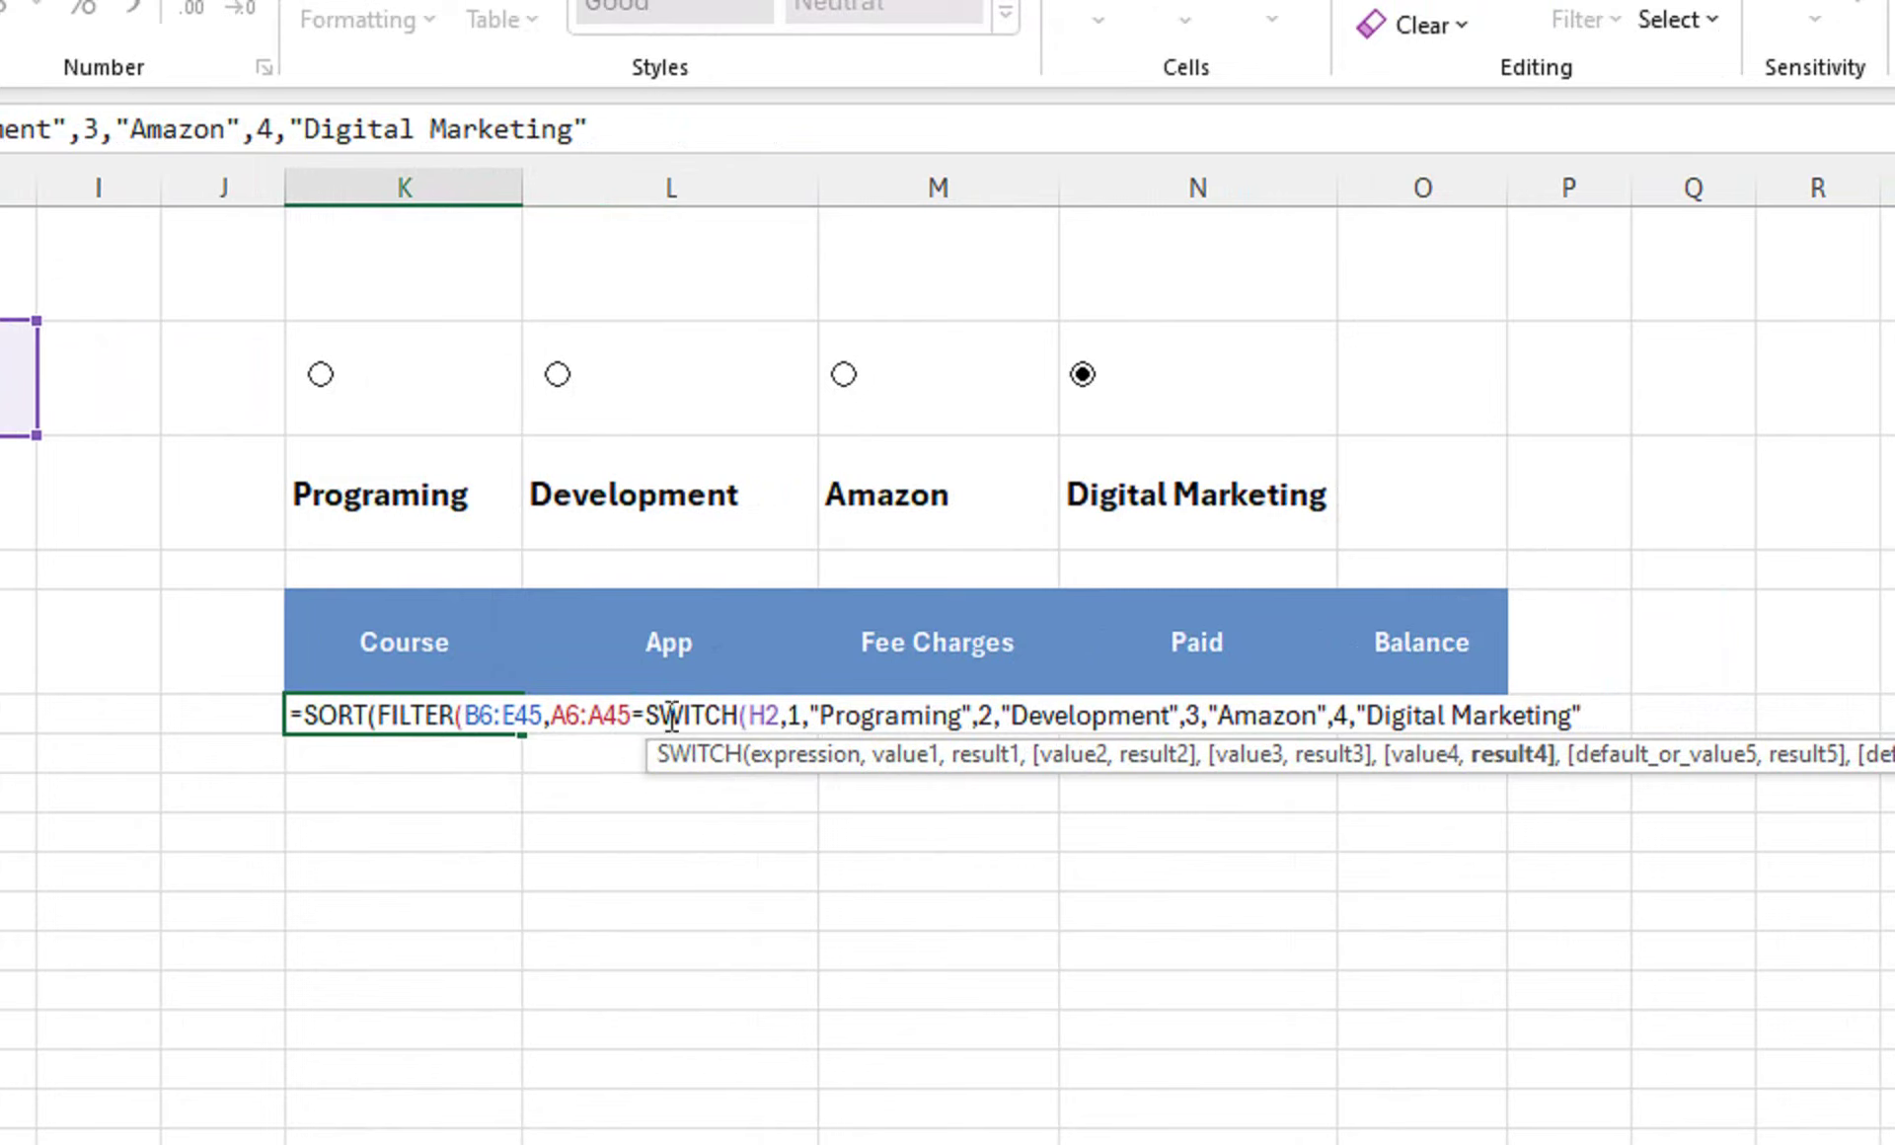
{"action": "scroll", "coordinate": [1468, 753], "scroll_direction": "right", "scroll_amount": 2}
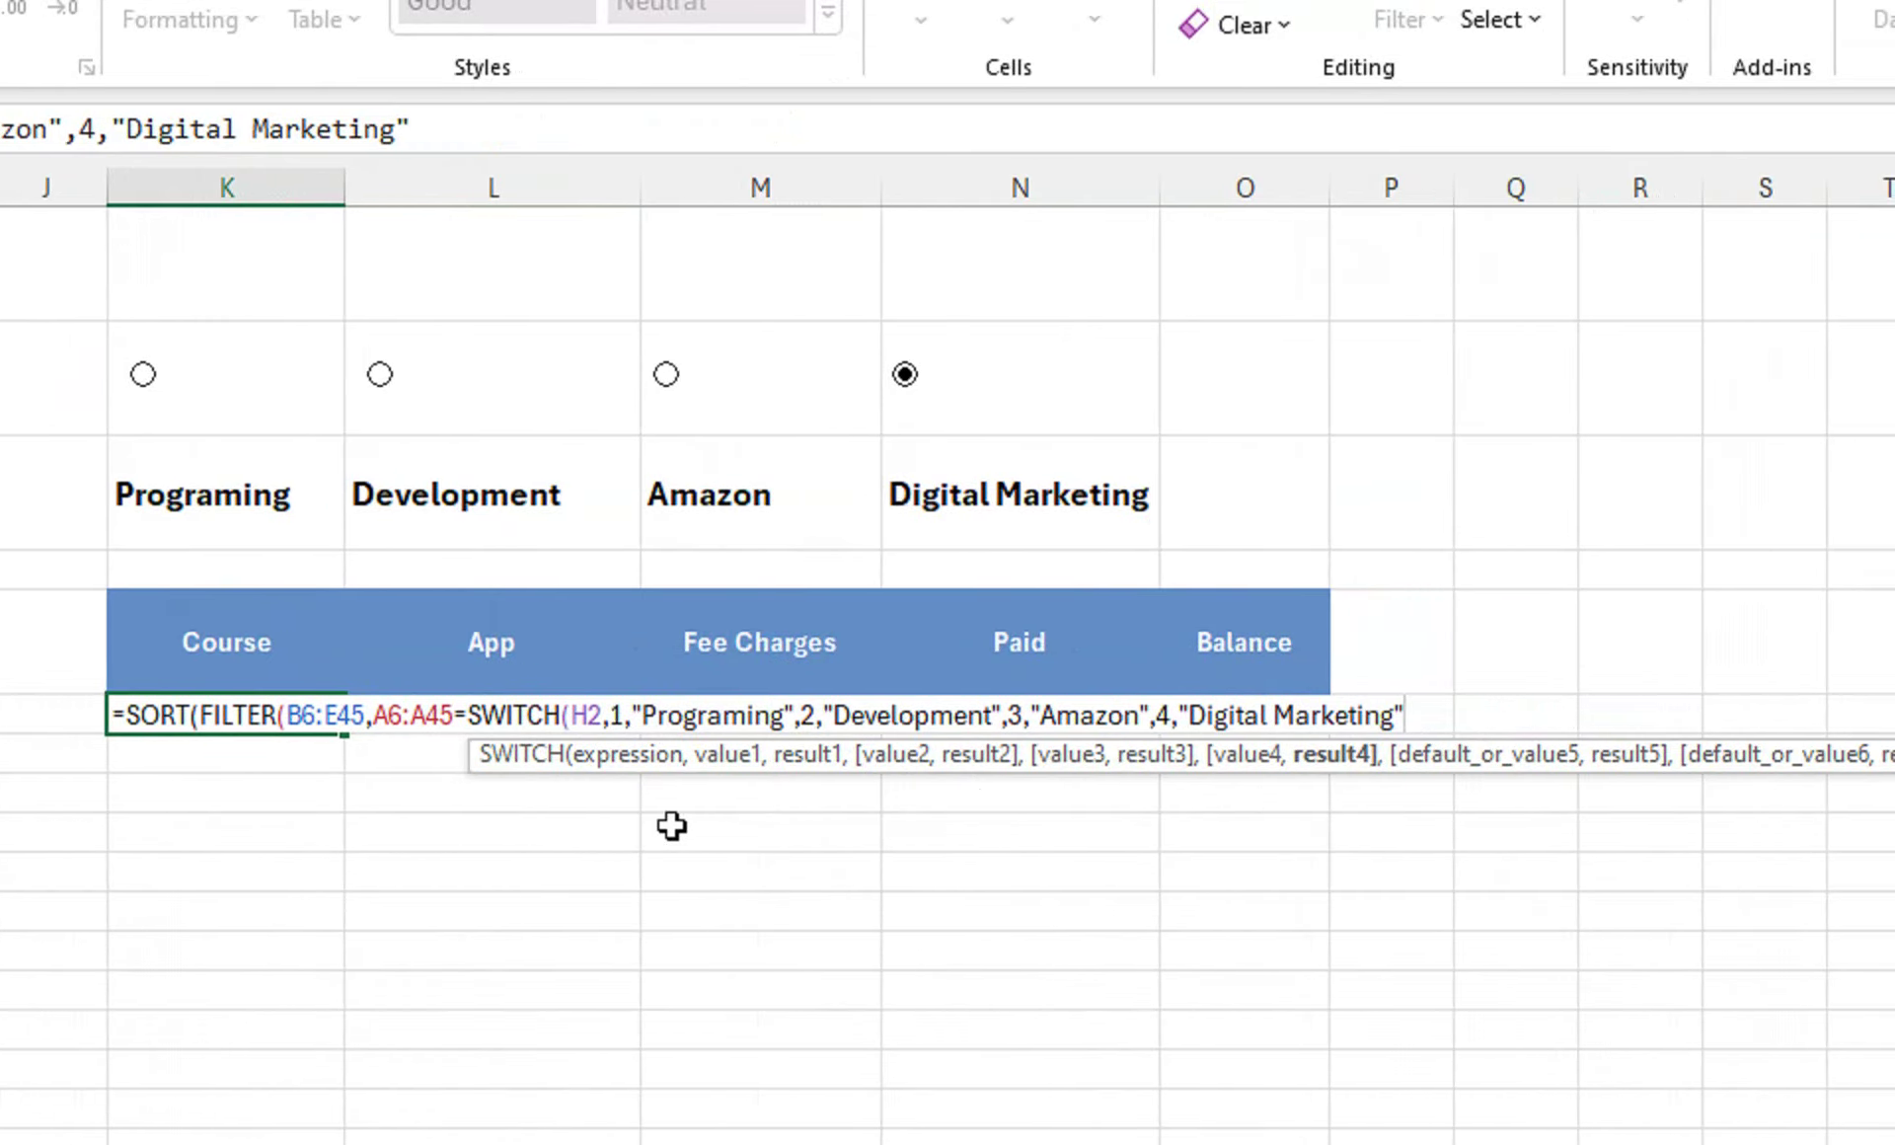
{"action": "type", "text": ")"}
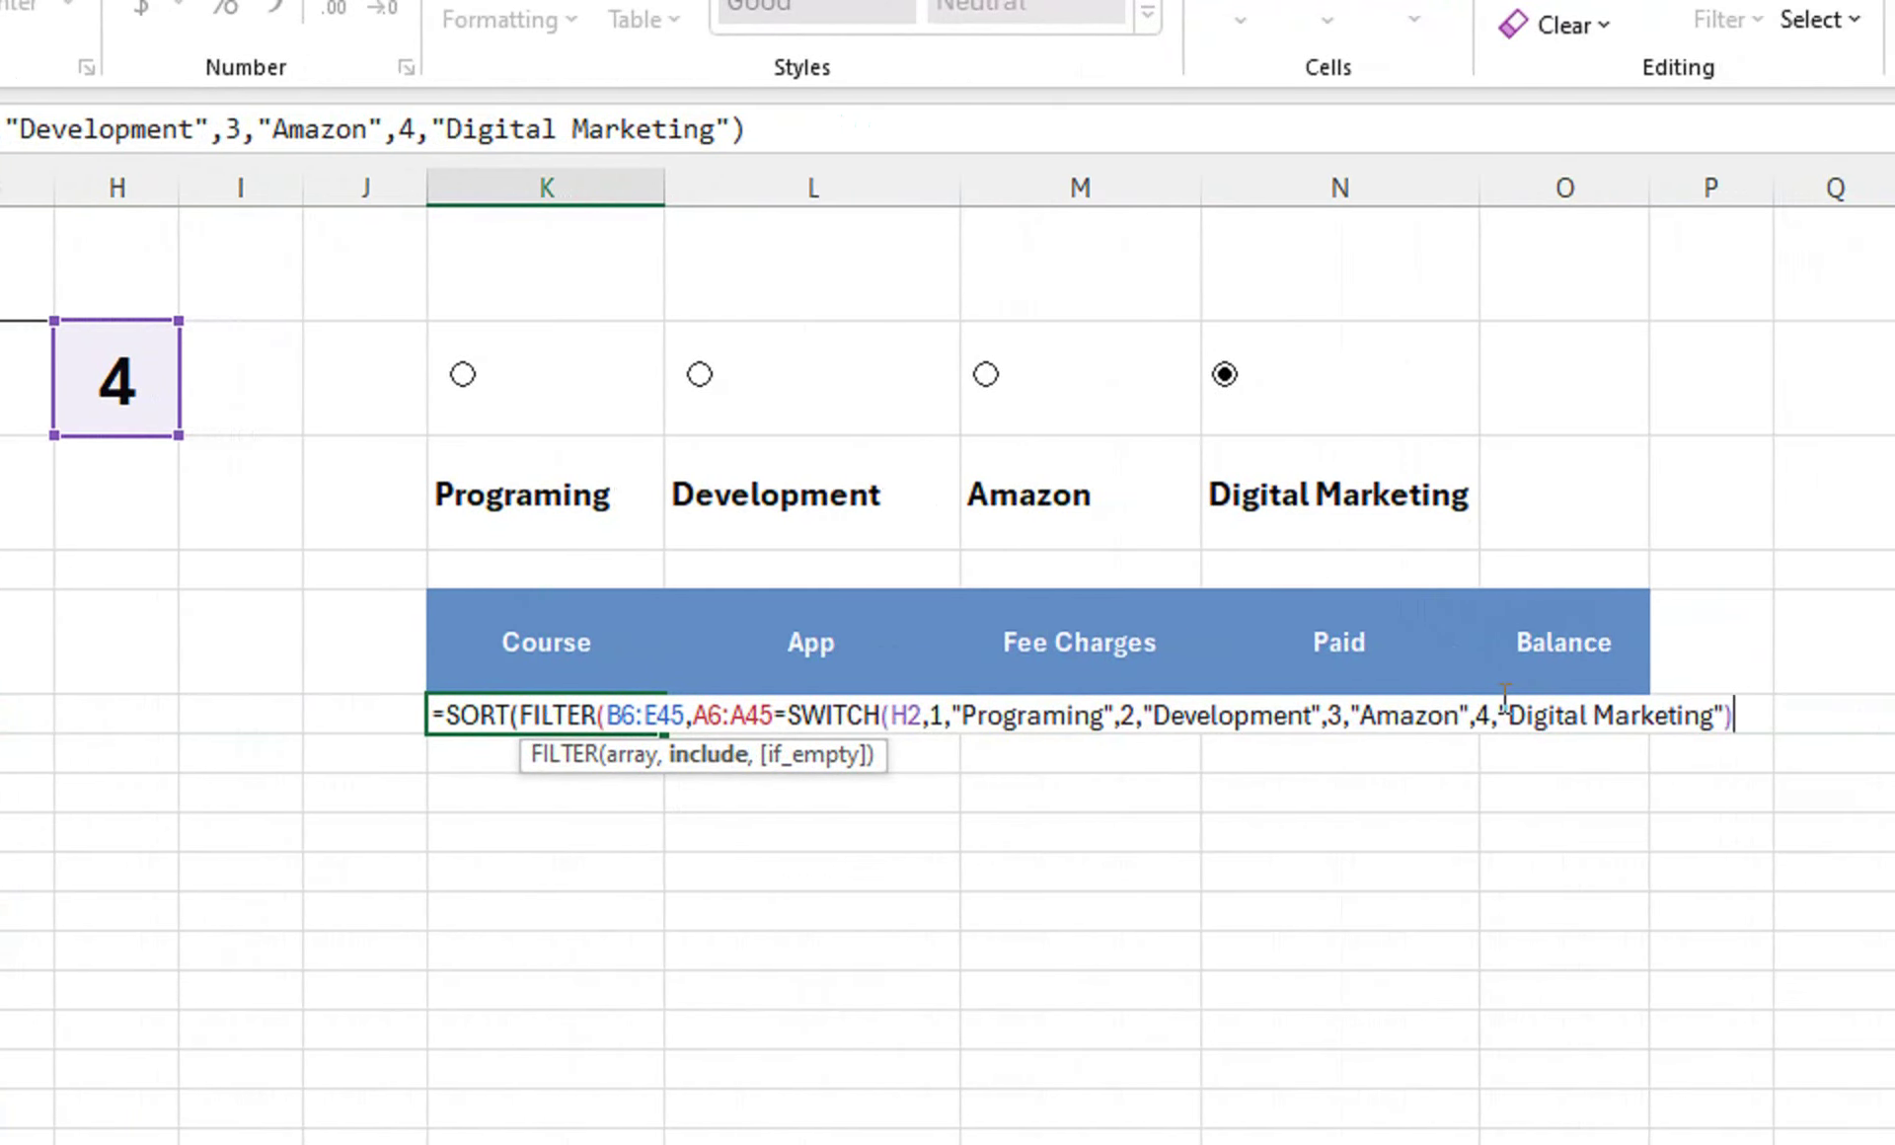
{"action": "type", "text": ")"}
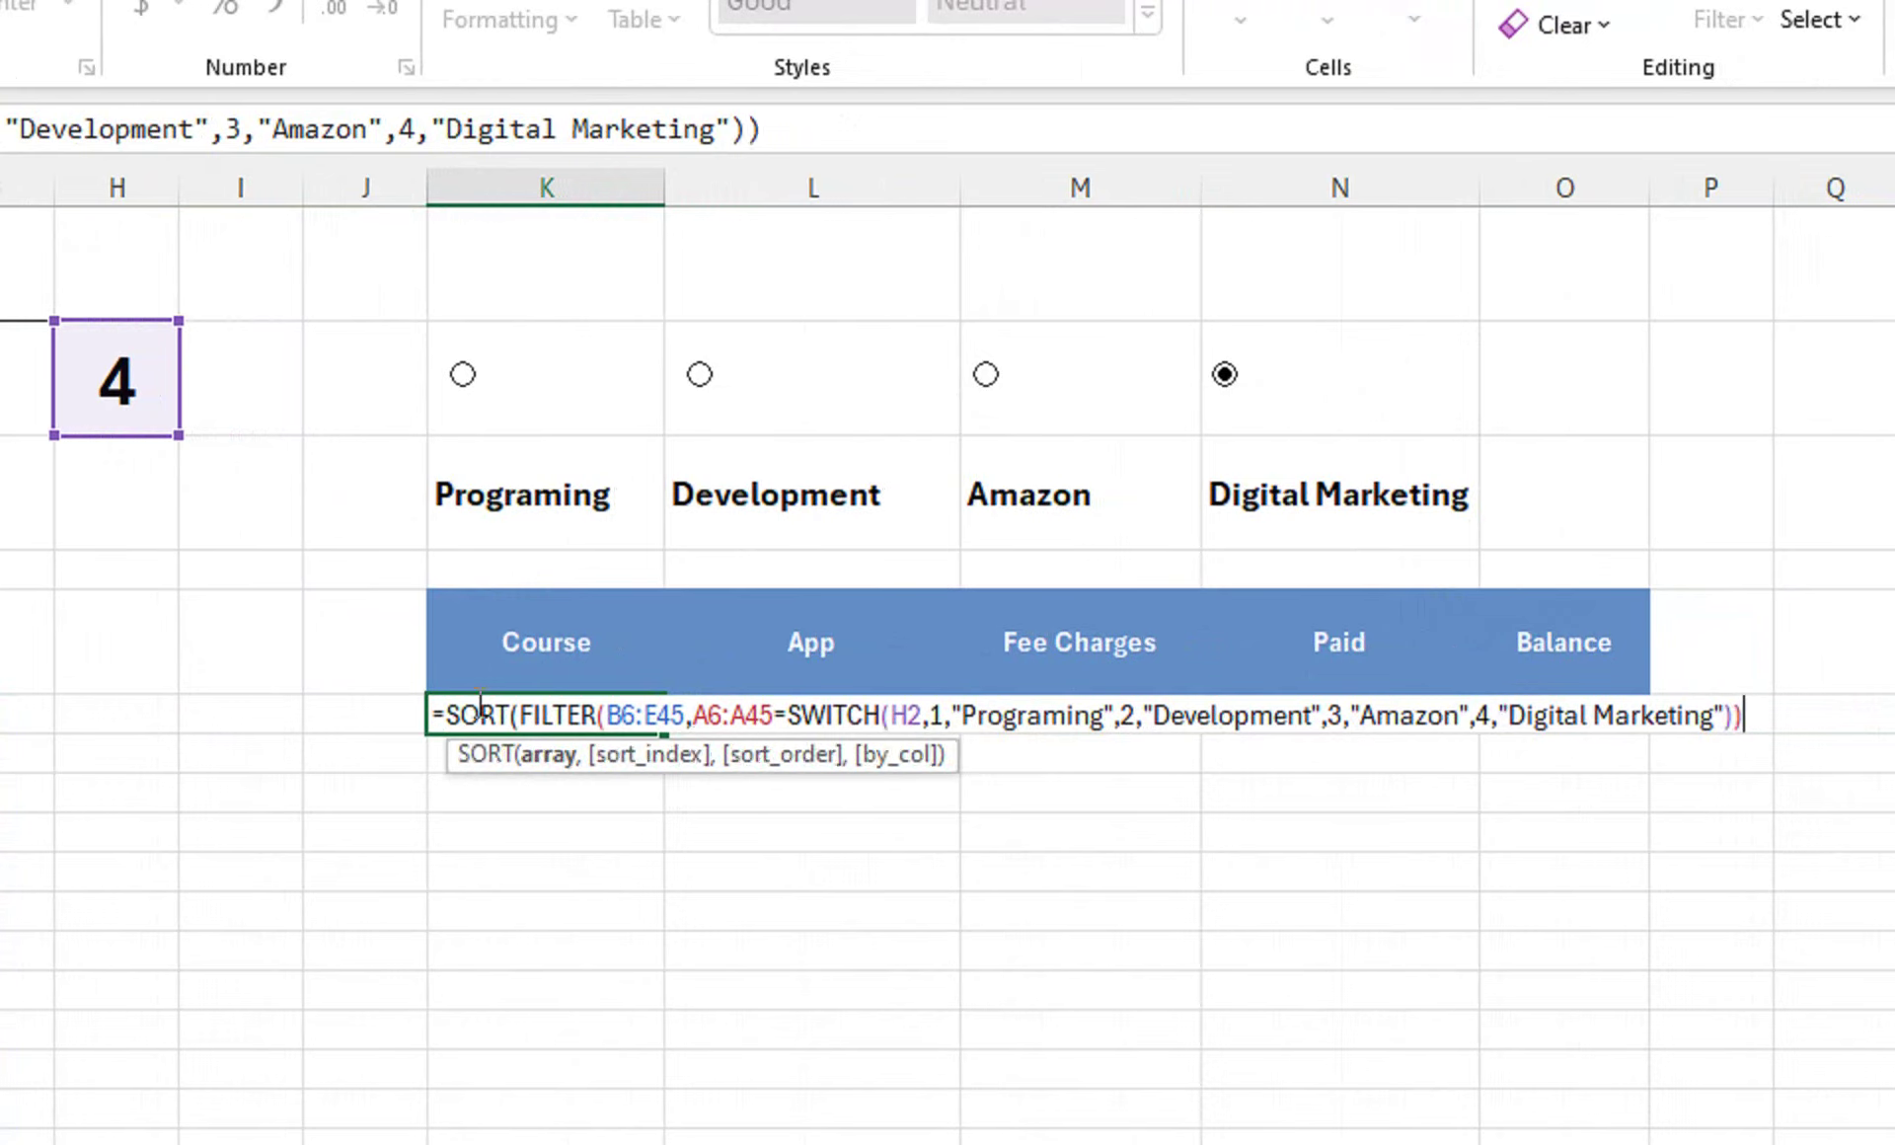
{"action": "type", "text": ","}
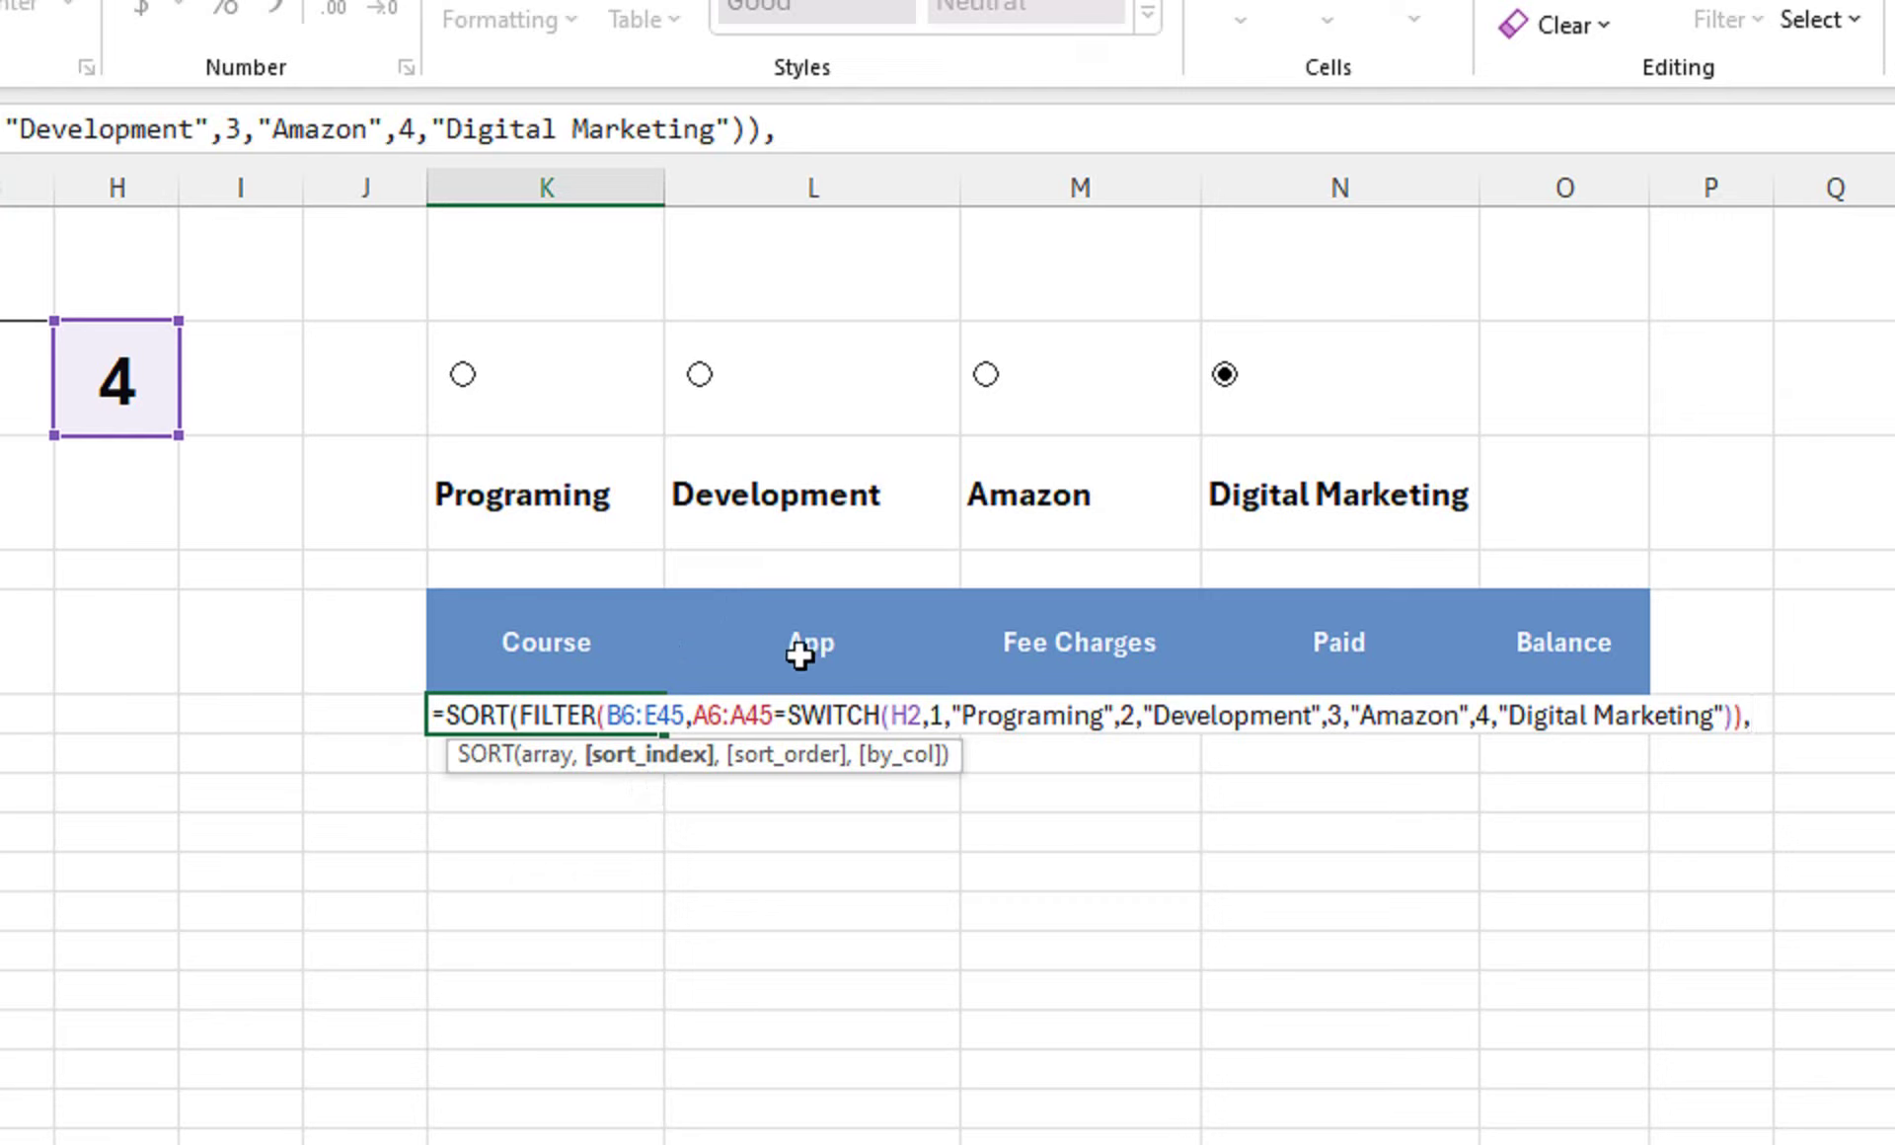
{"action": "type", "text": "2"}
{"action": "type", "text": ","}
{"action": "scroll", "coordinate": [1573, 815], "scroll_direction": "right", "scroll_amount": 3}
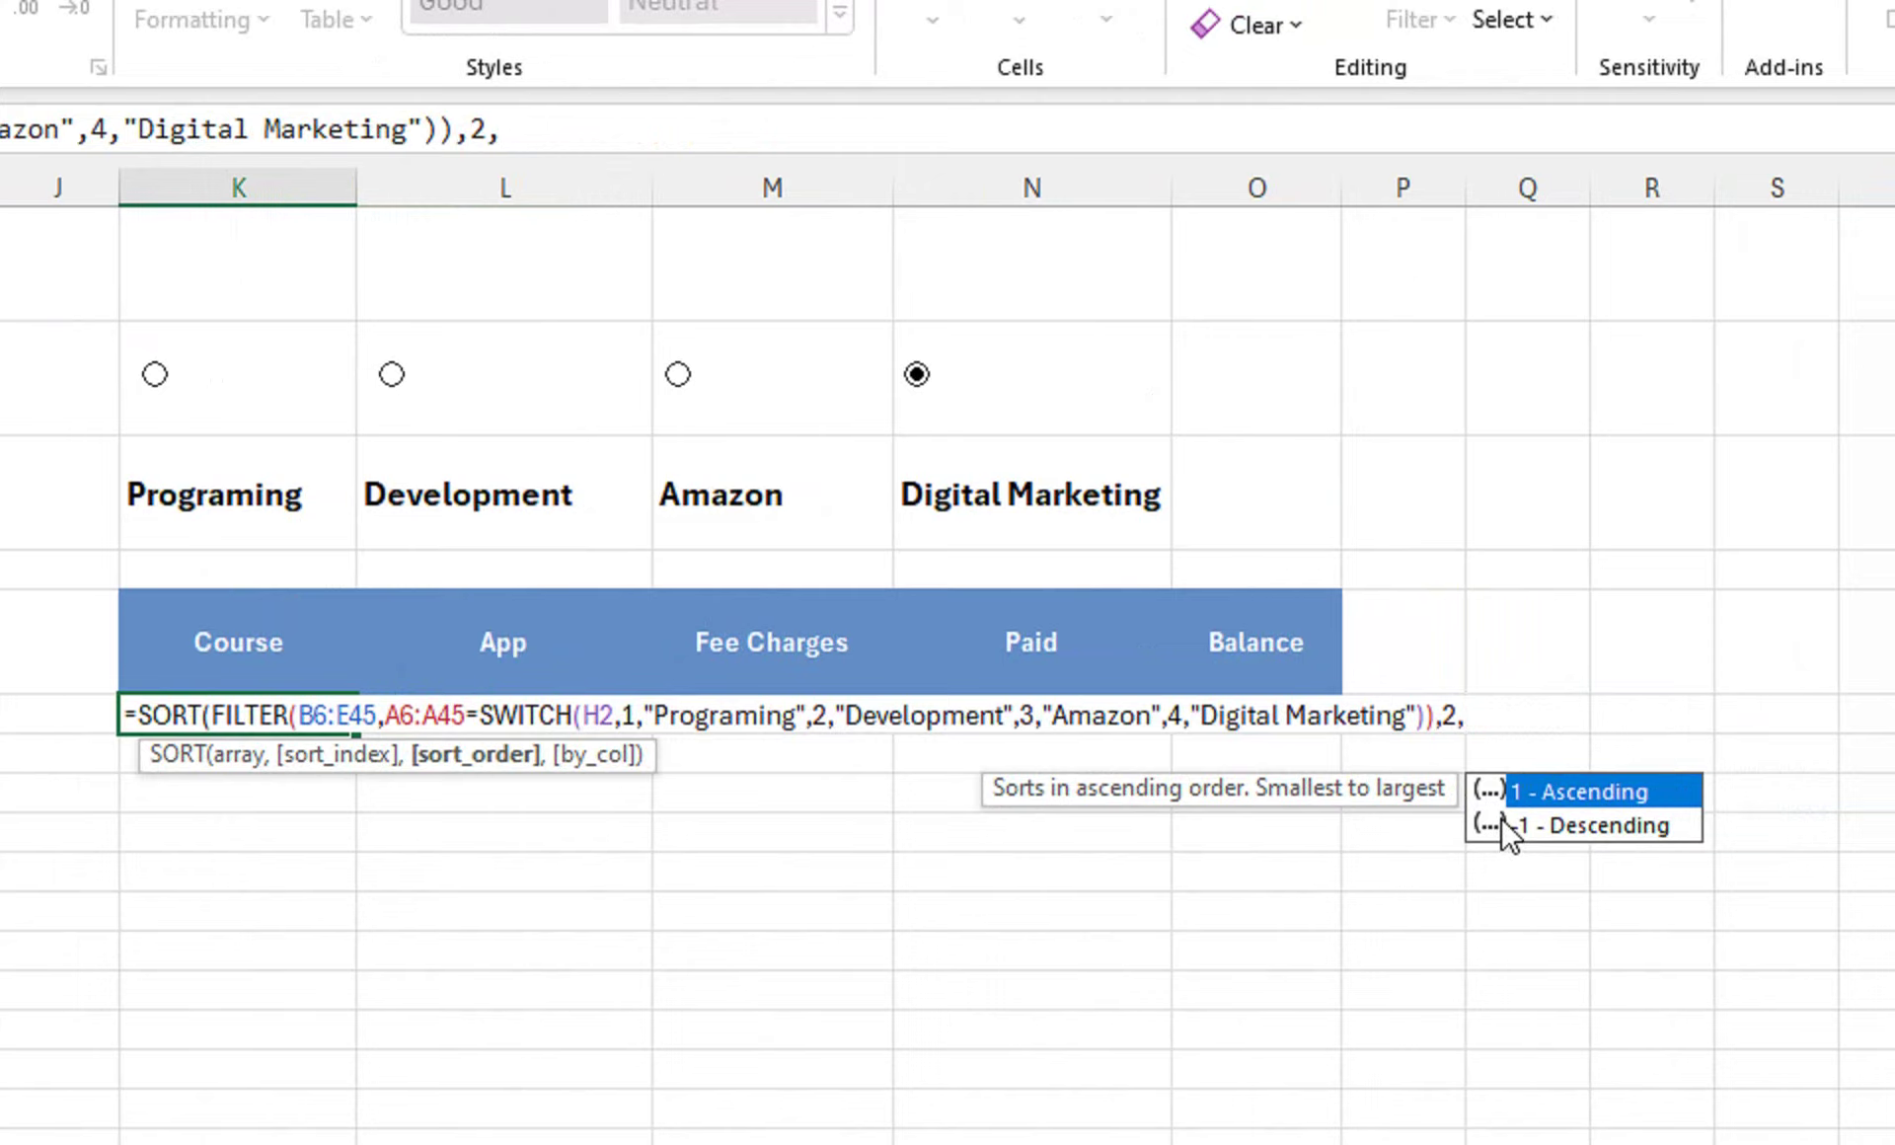
{"action": "scroll", "coordinate": [1501, 818], "scroll_direction": "right", "scroll_amount": 1}
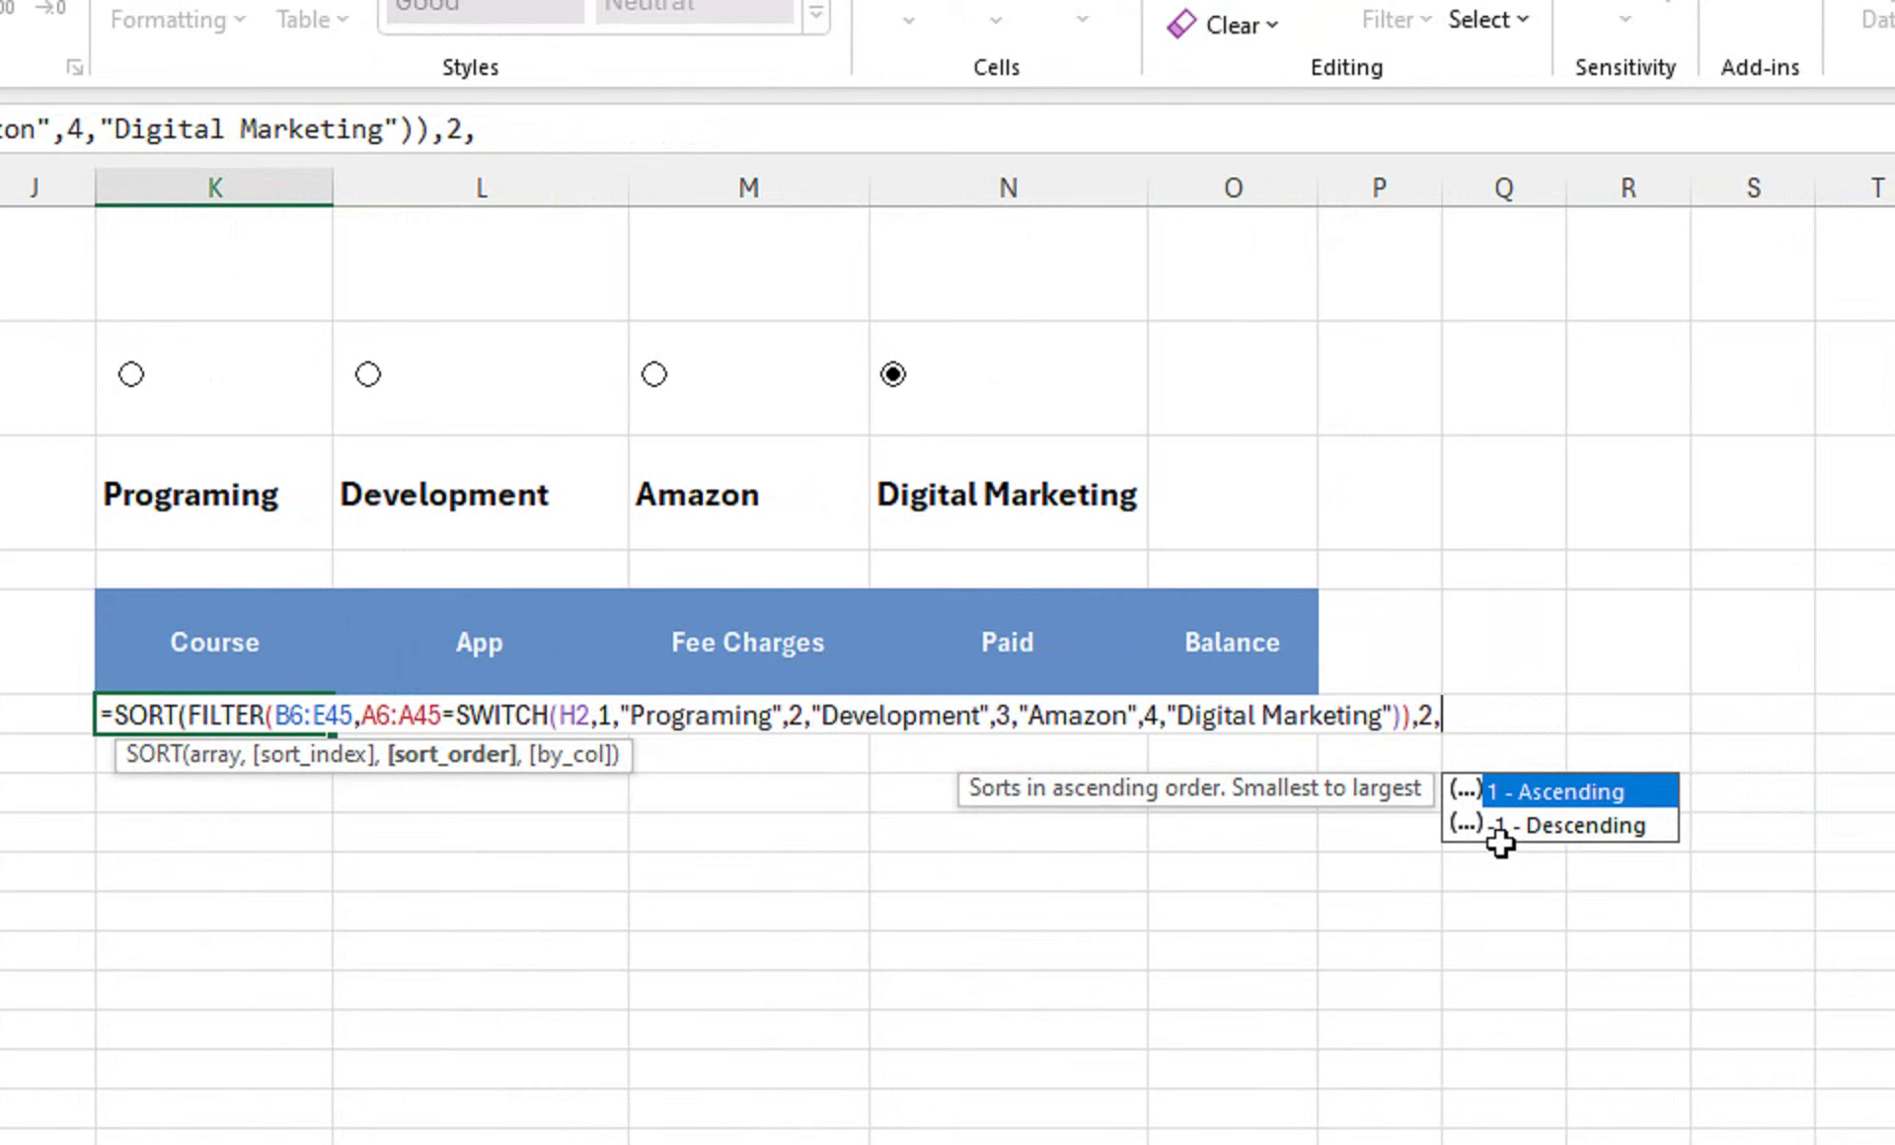
{"action": "type", "text": "1"}
{"action": "type", "text": ")"}
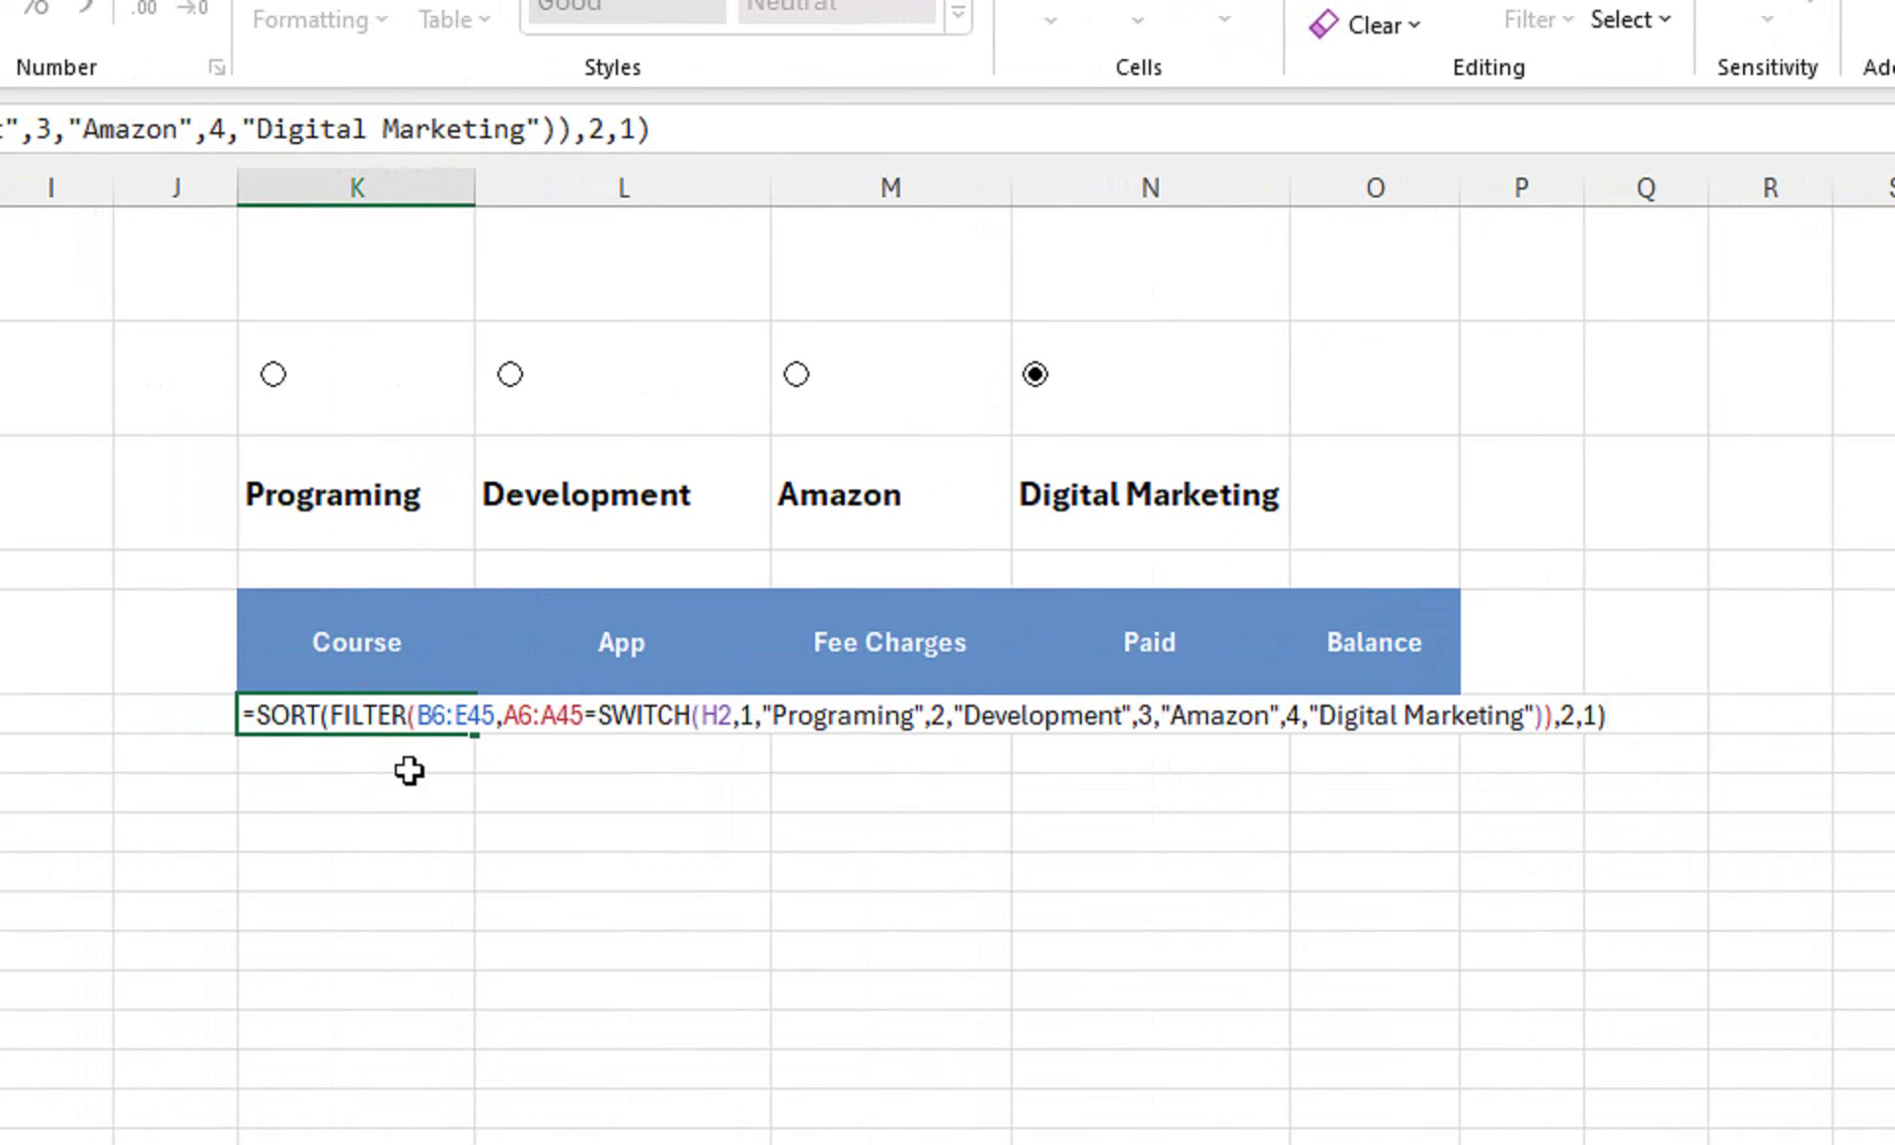
- Commit the formula so seven Digital Marketing rows spill into K6:N12, and check them against the DataBase
{"action": "key", "text": "Return"}
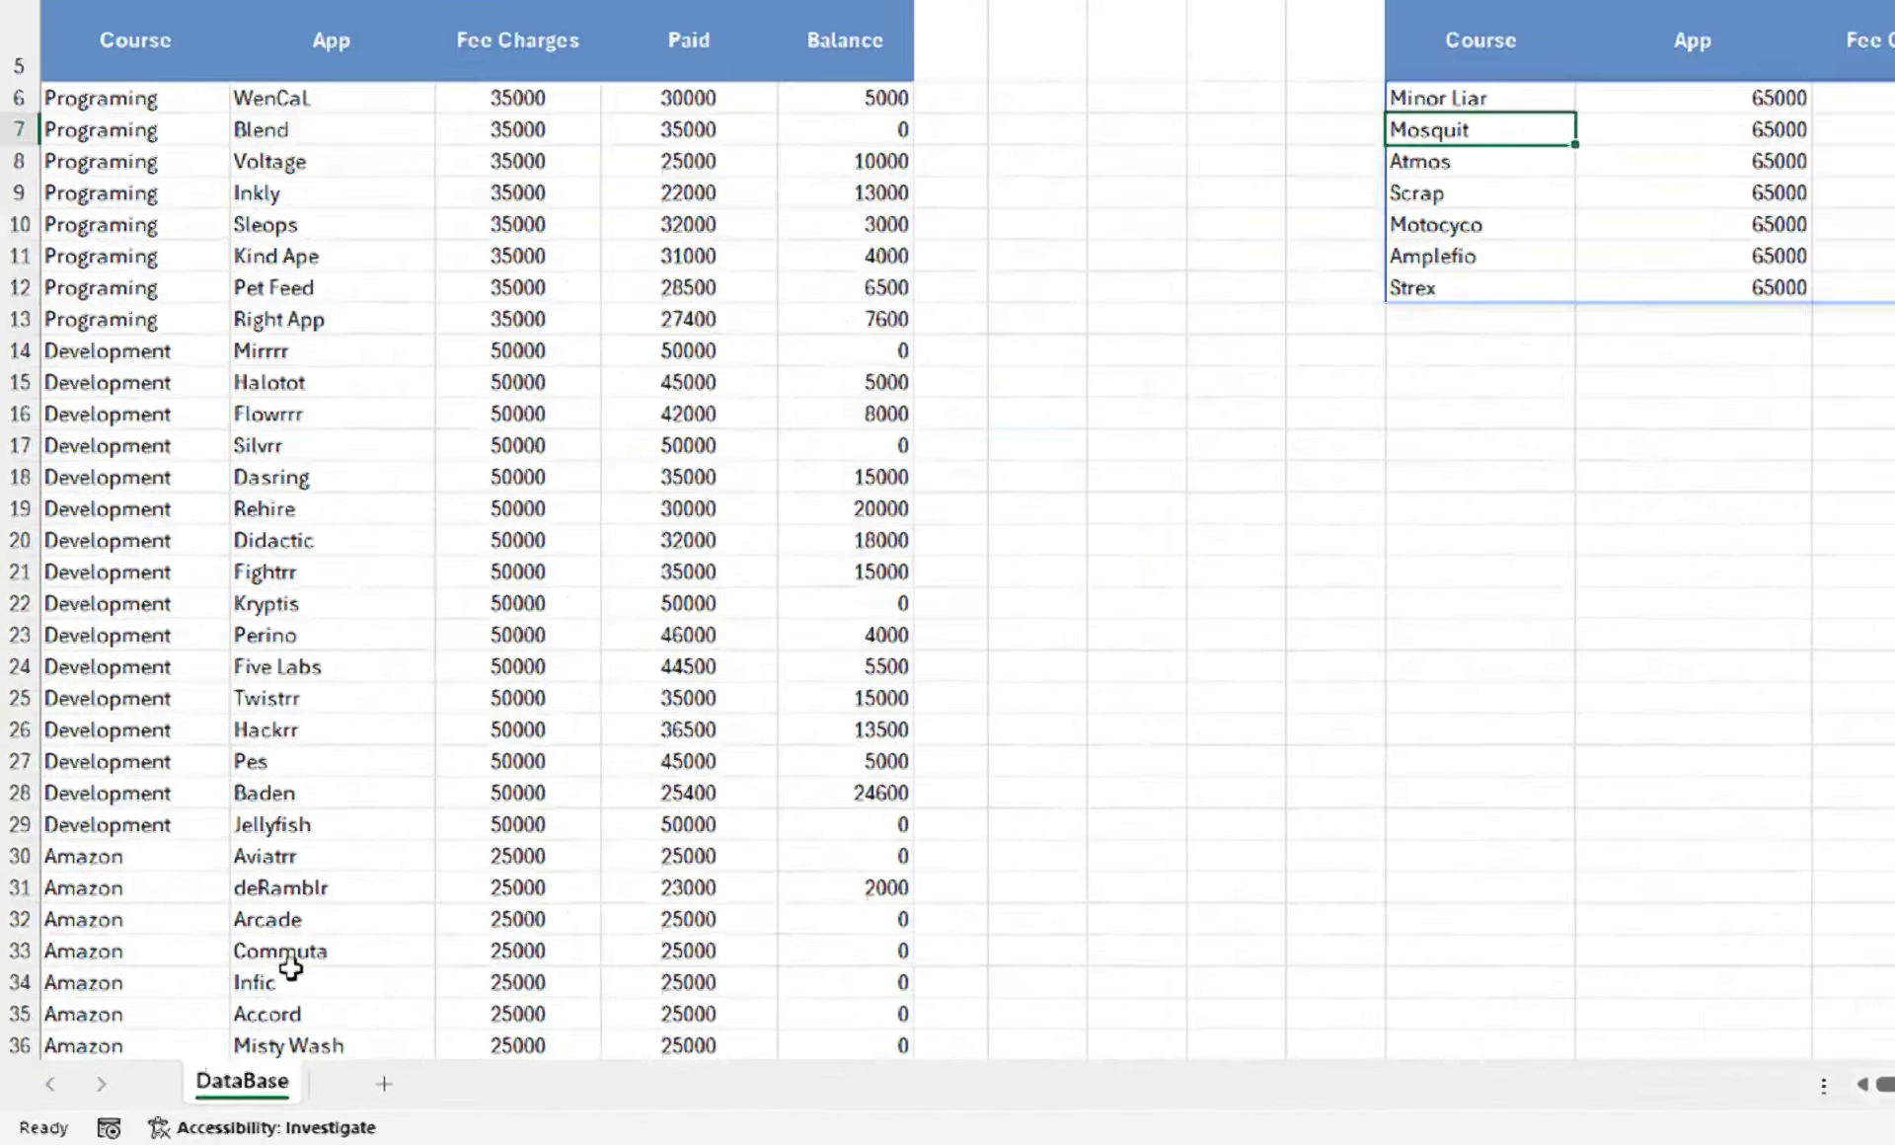
{"action": "mouse_move", "coordinate": [336, 899]}
{"action": "left_mouse_down"}
{"action": "mouse_move", "coordinate": [351, 1058]}
{"action": "mouse_move", "coordinate": [351, 1006]}
{"action": "left_mouse_up"}
{"action": "left_click", "coordinate": [372, 752]}
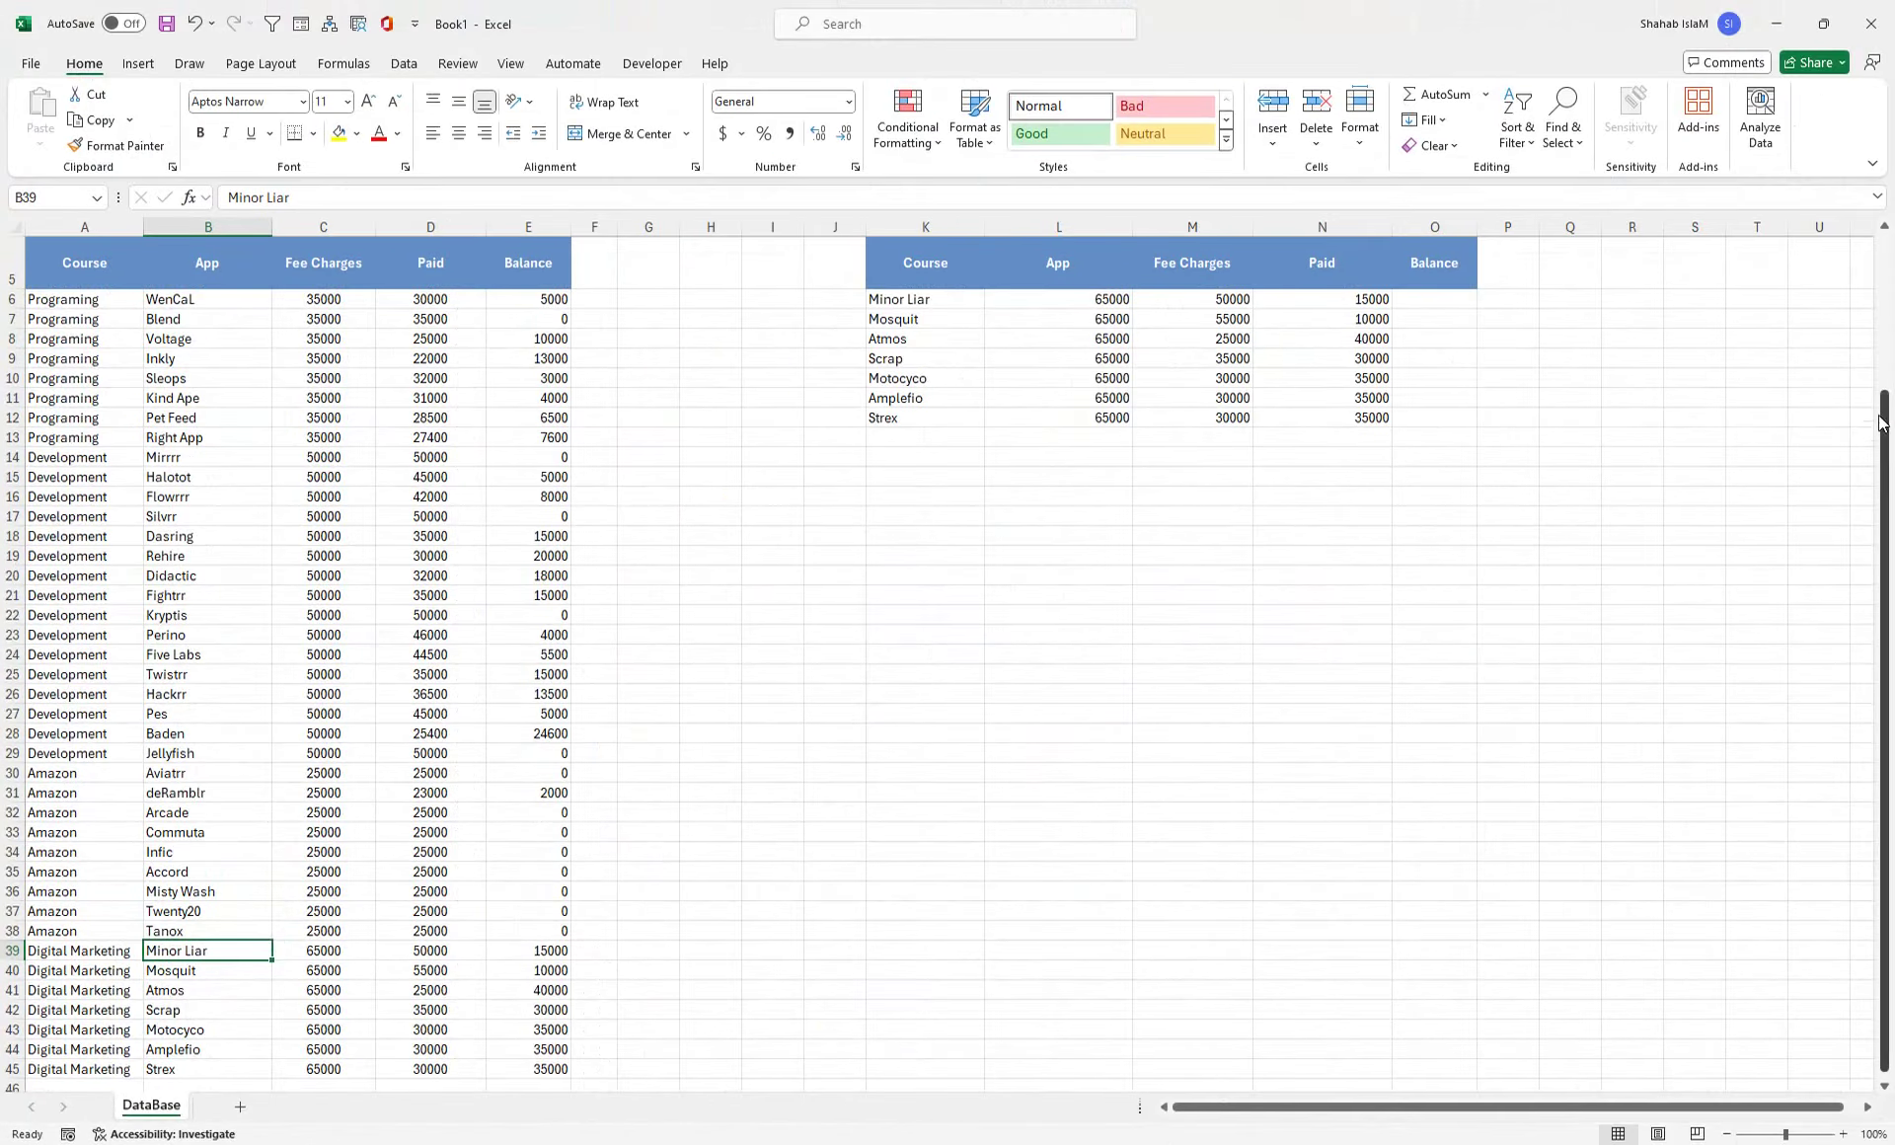
{"action": "scroll", "coordinate": [1879, 428], "scroll_direction": "up", "scroll_amount": 2}
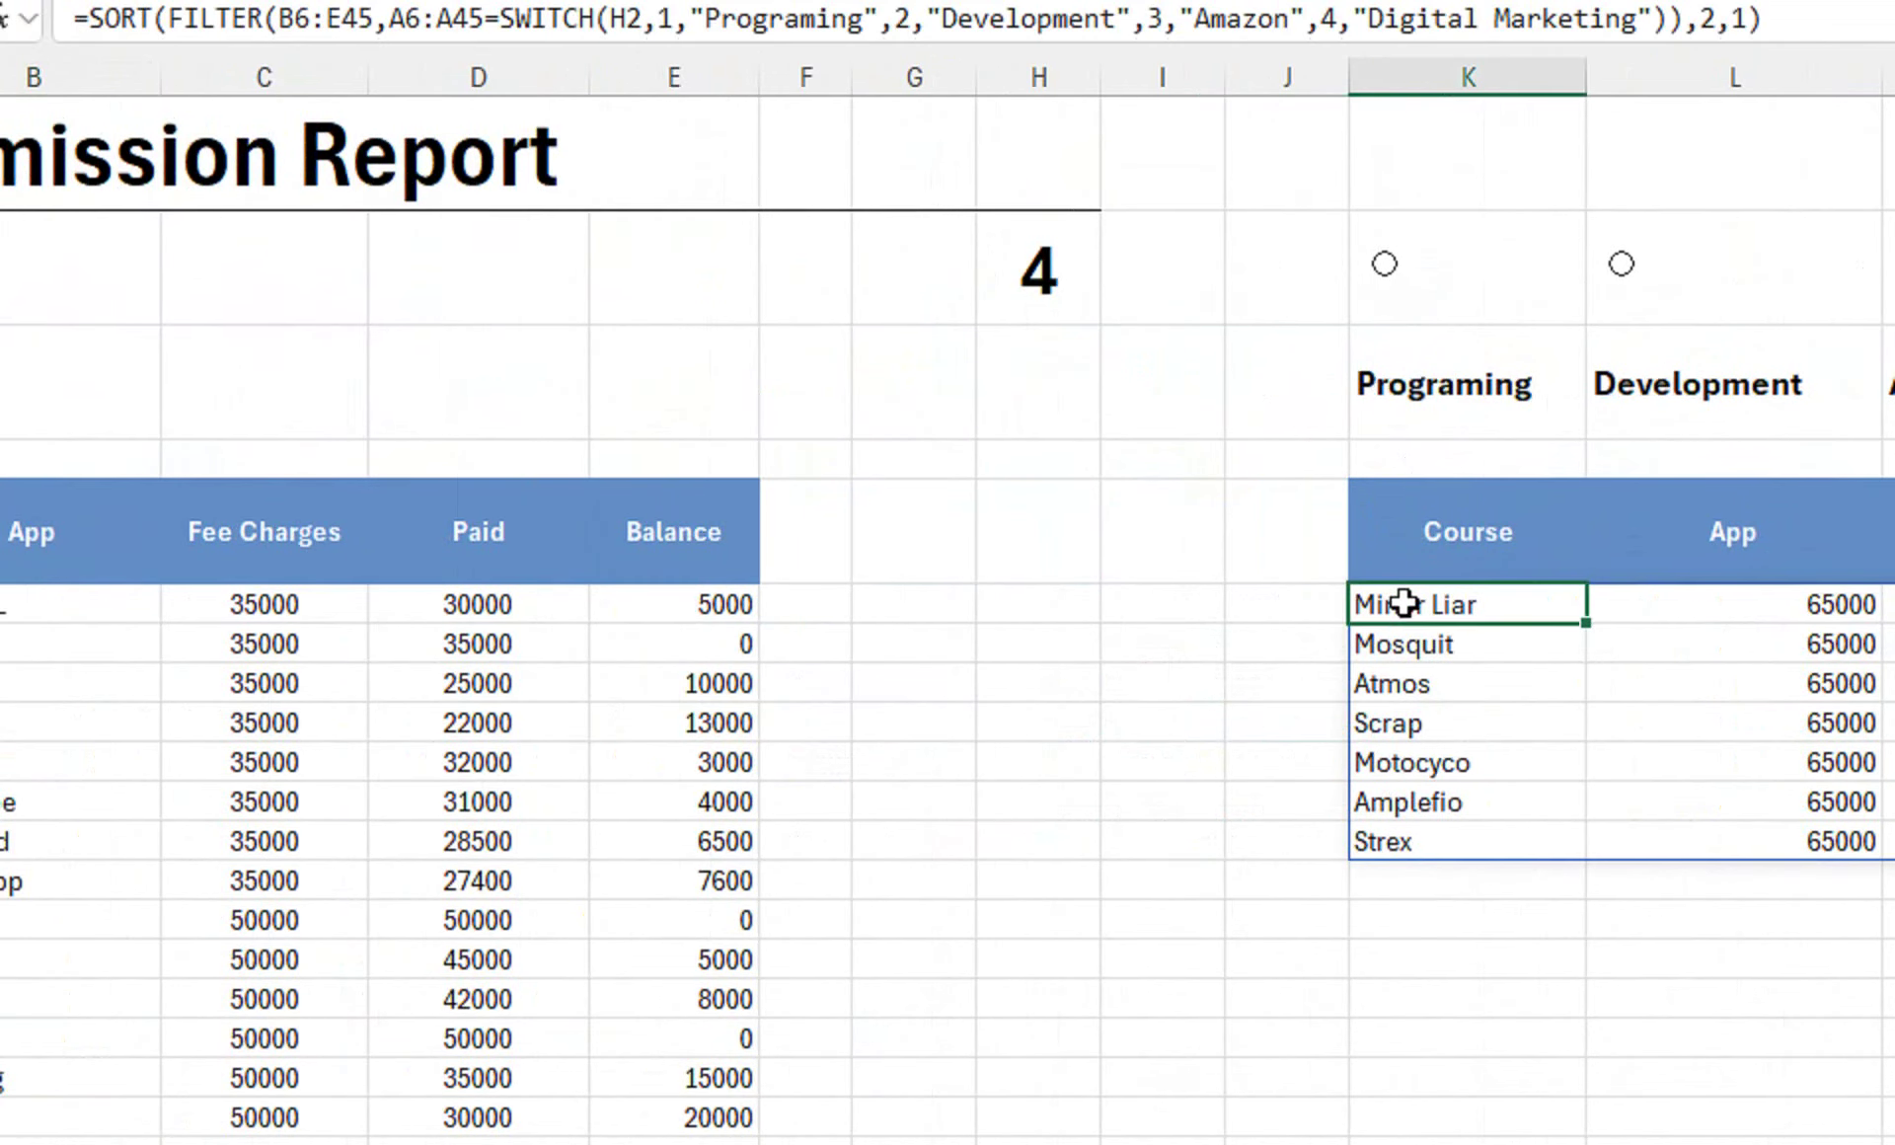
{"action": "double_click", "coordinate": [750, 604]}
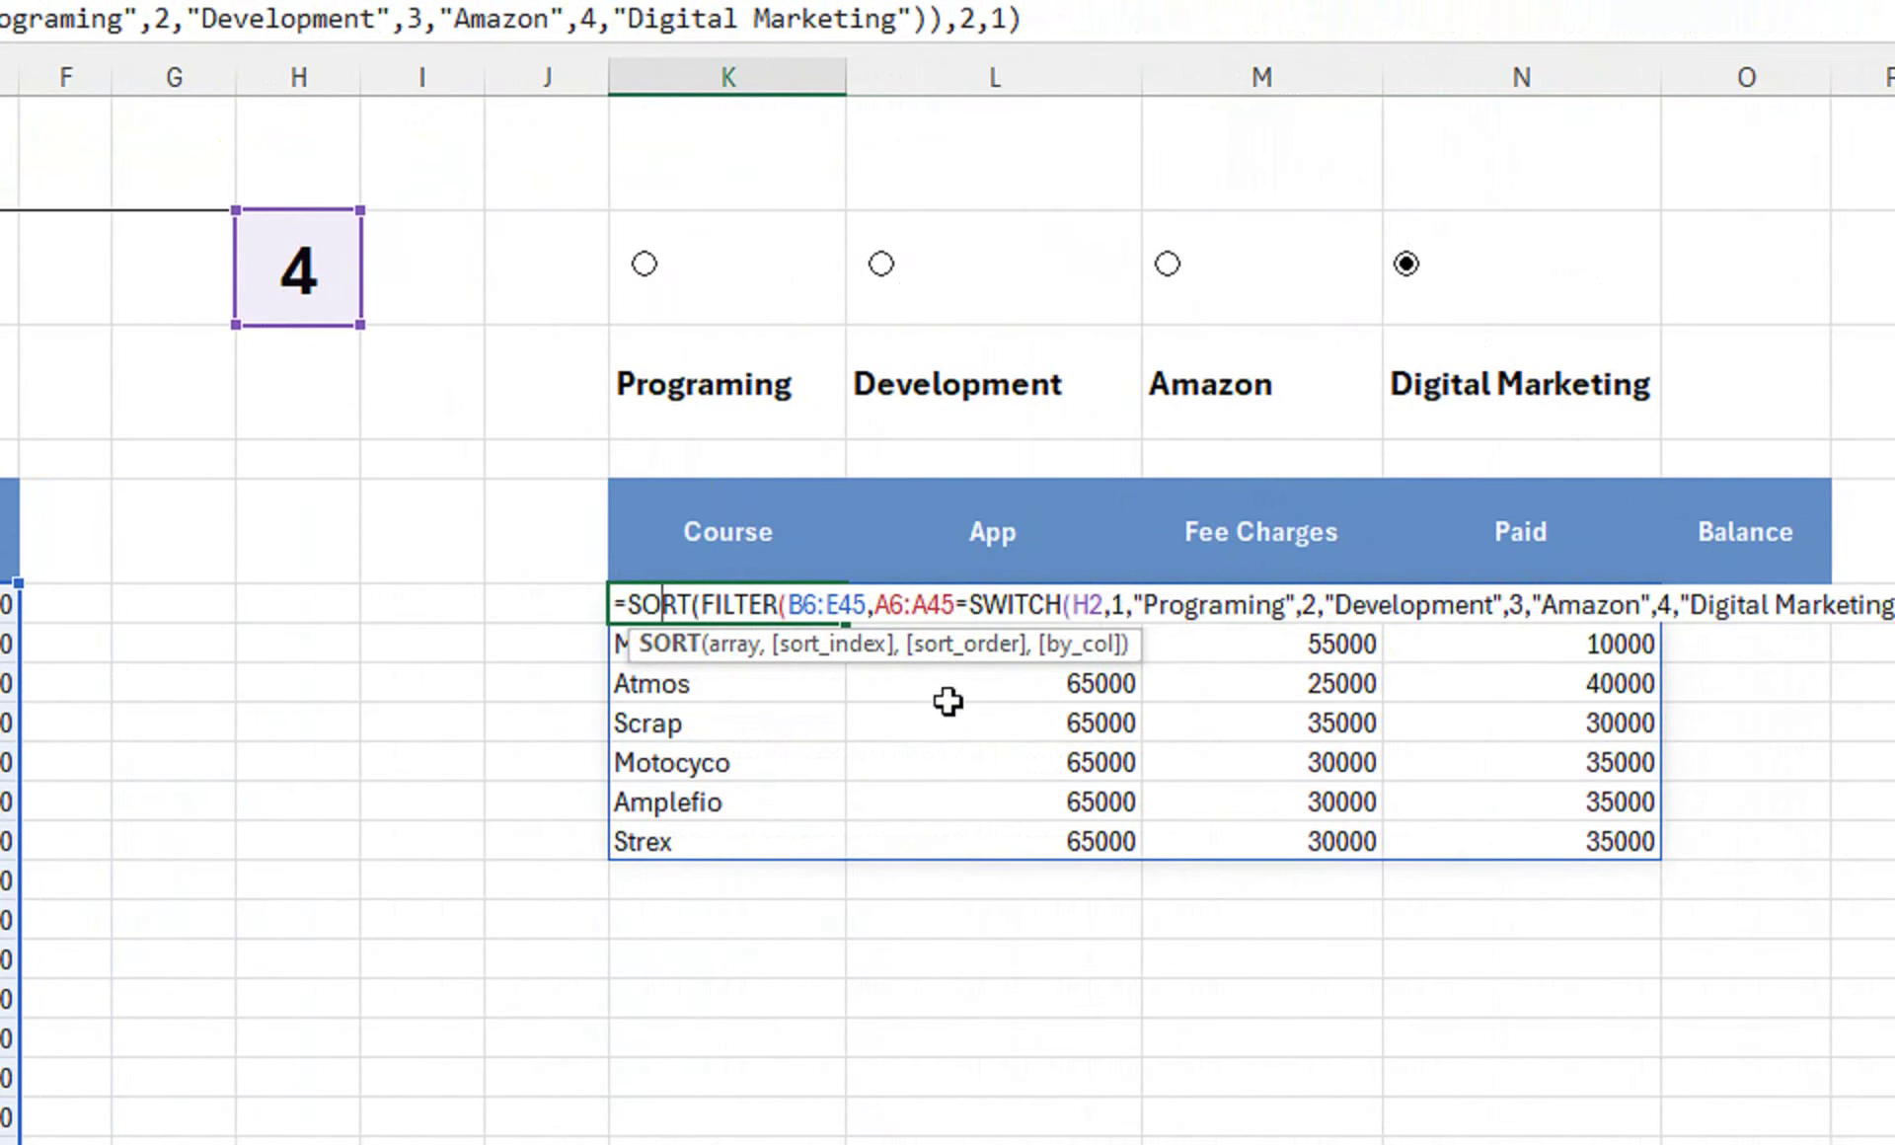
- Delete the extra Course header in K5, shifting cells left so App, Fee Charges, Paid, Balance align
{"action": "key", "text": "Return"}
{"action": "left_click", "coordinate": [770, 564]}
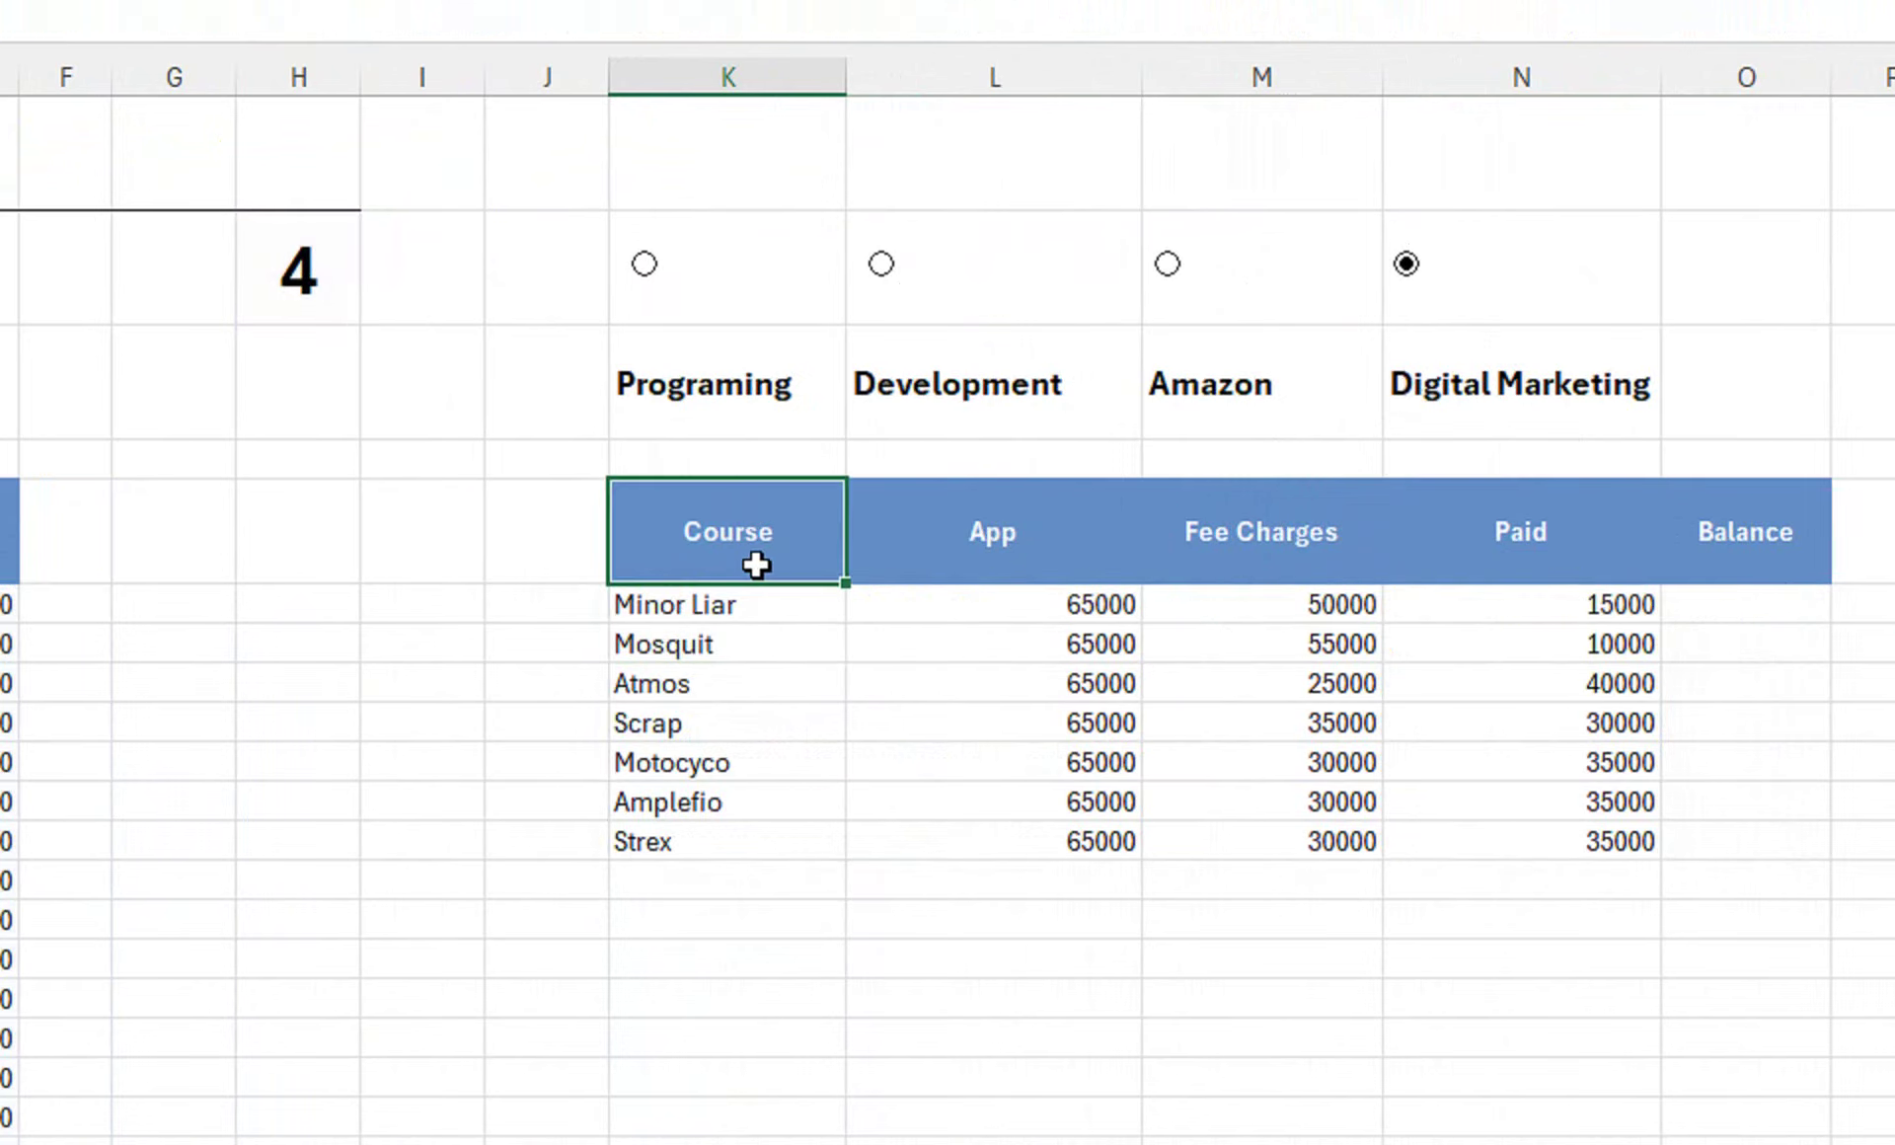
{"action": "key", "text": "ctrl+minus"}
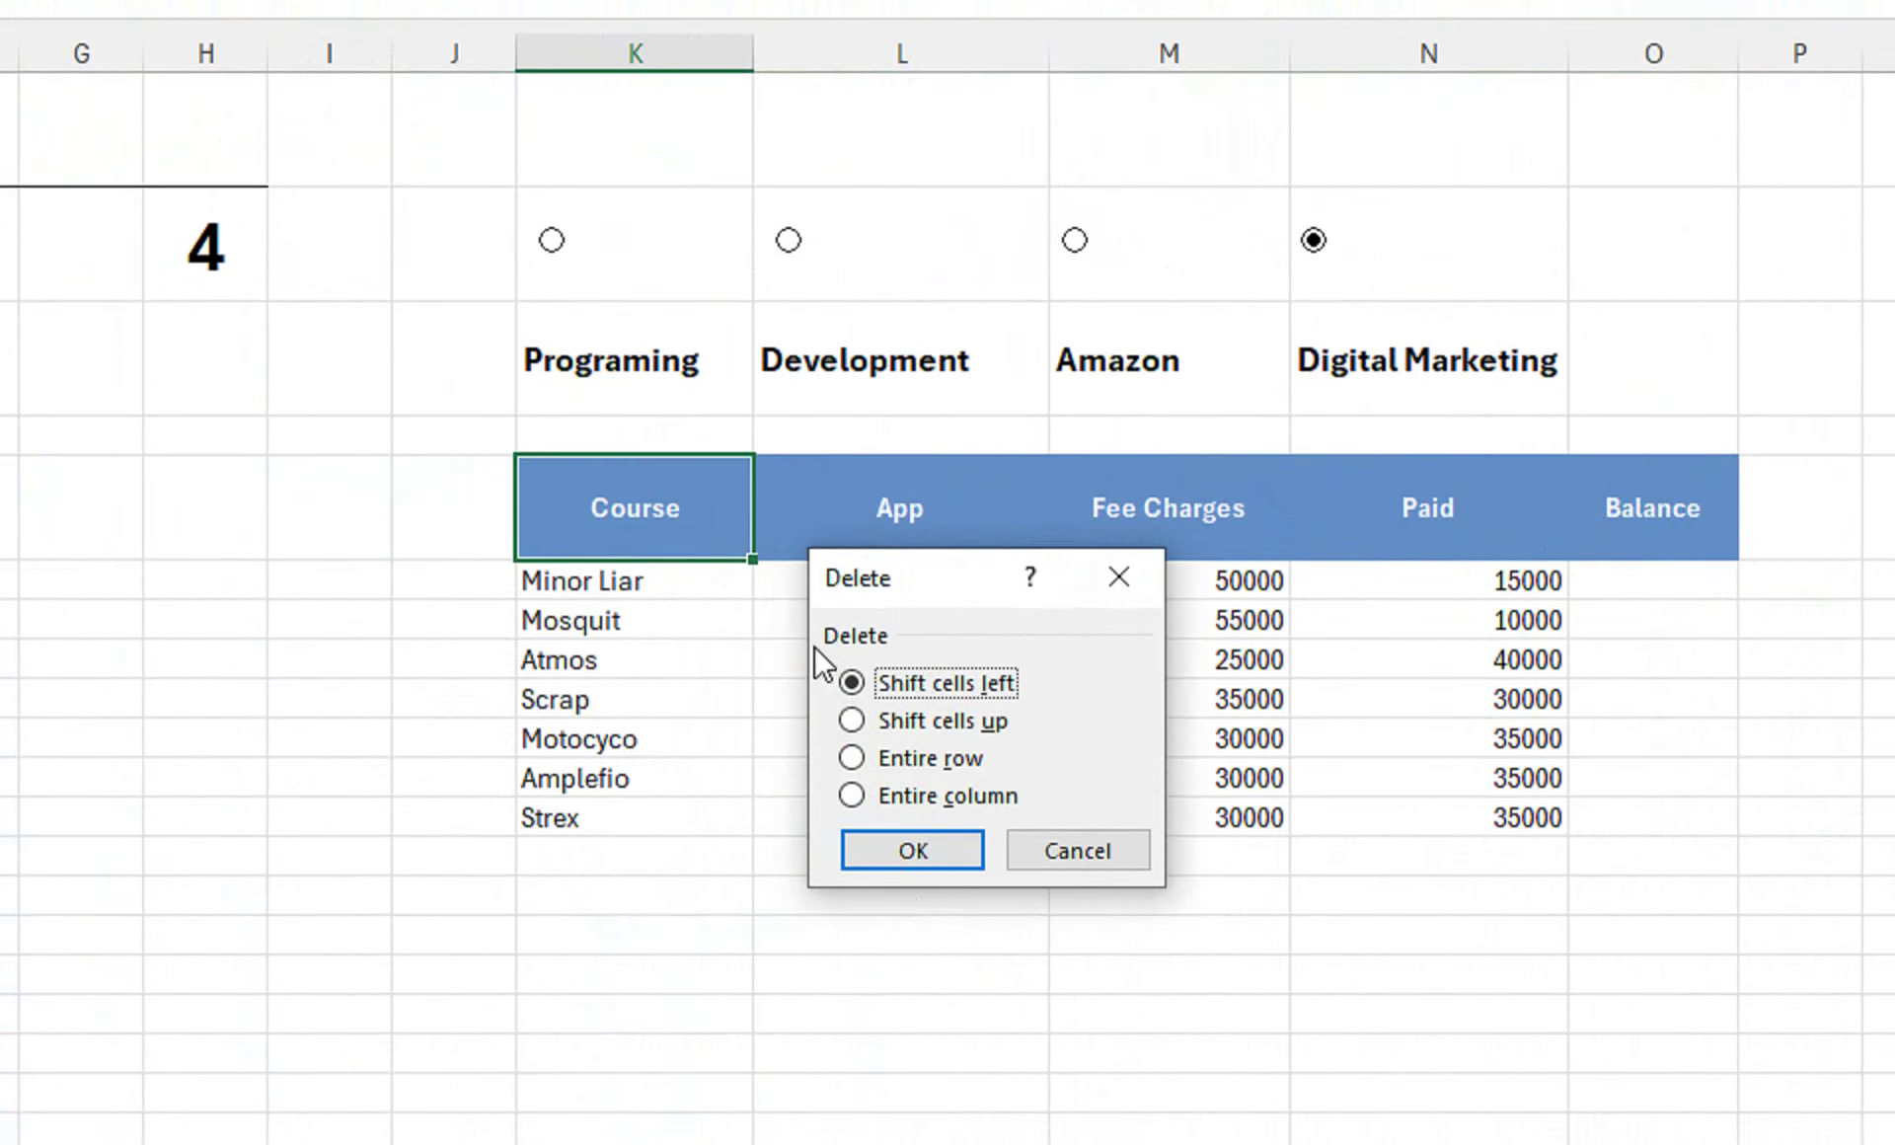
{"action": "left_click", "coordinate": [885, 847]}
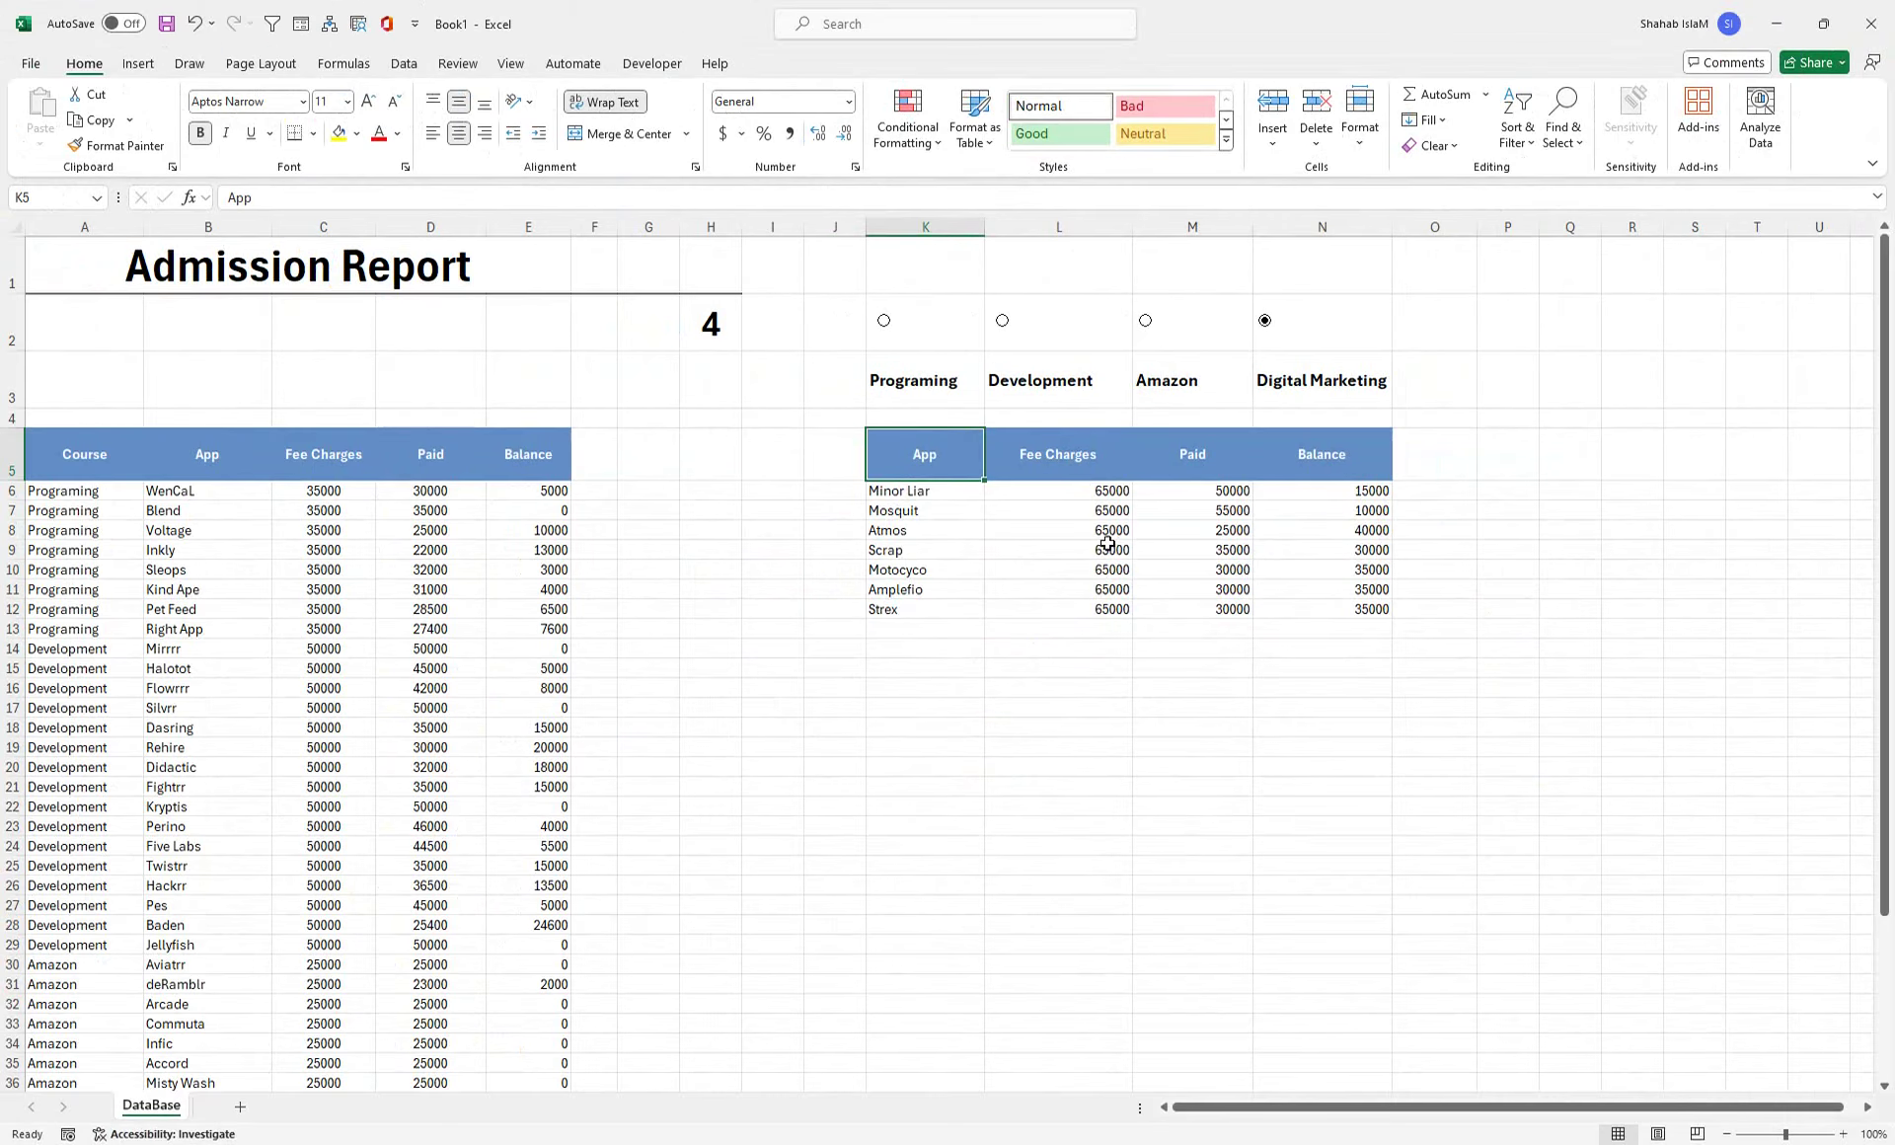
- Test the Amazon, Development and Programing options, and inspect K6 returning #CALC! for Programing
{"action": "left_click", "coordinate": [1145, 322]}
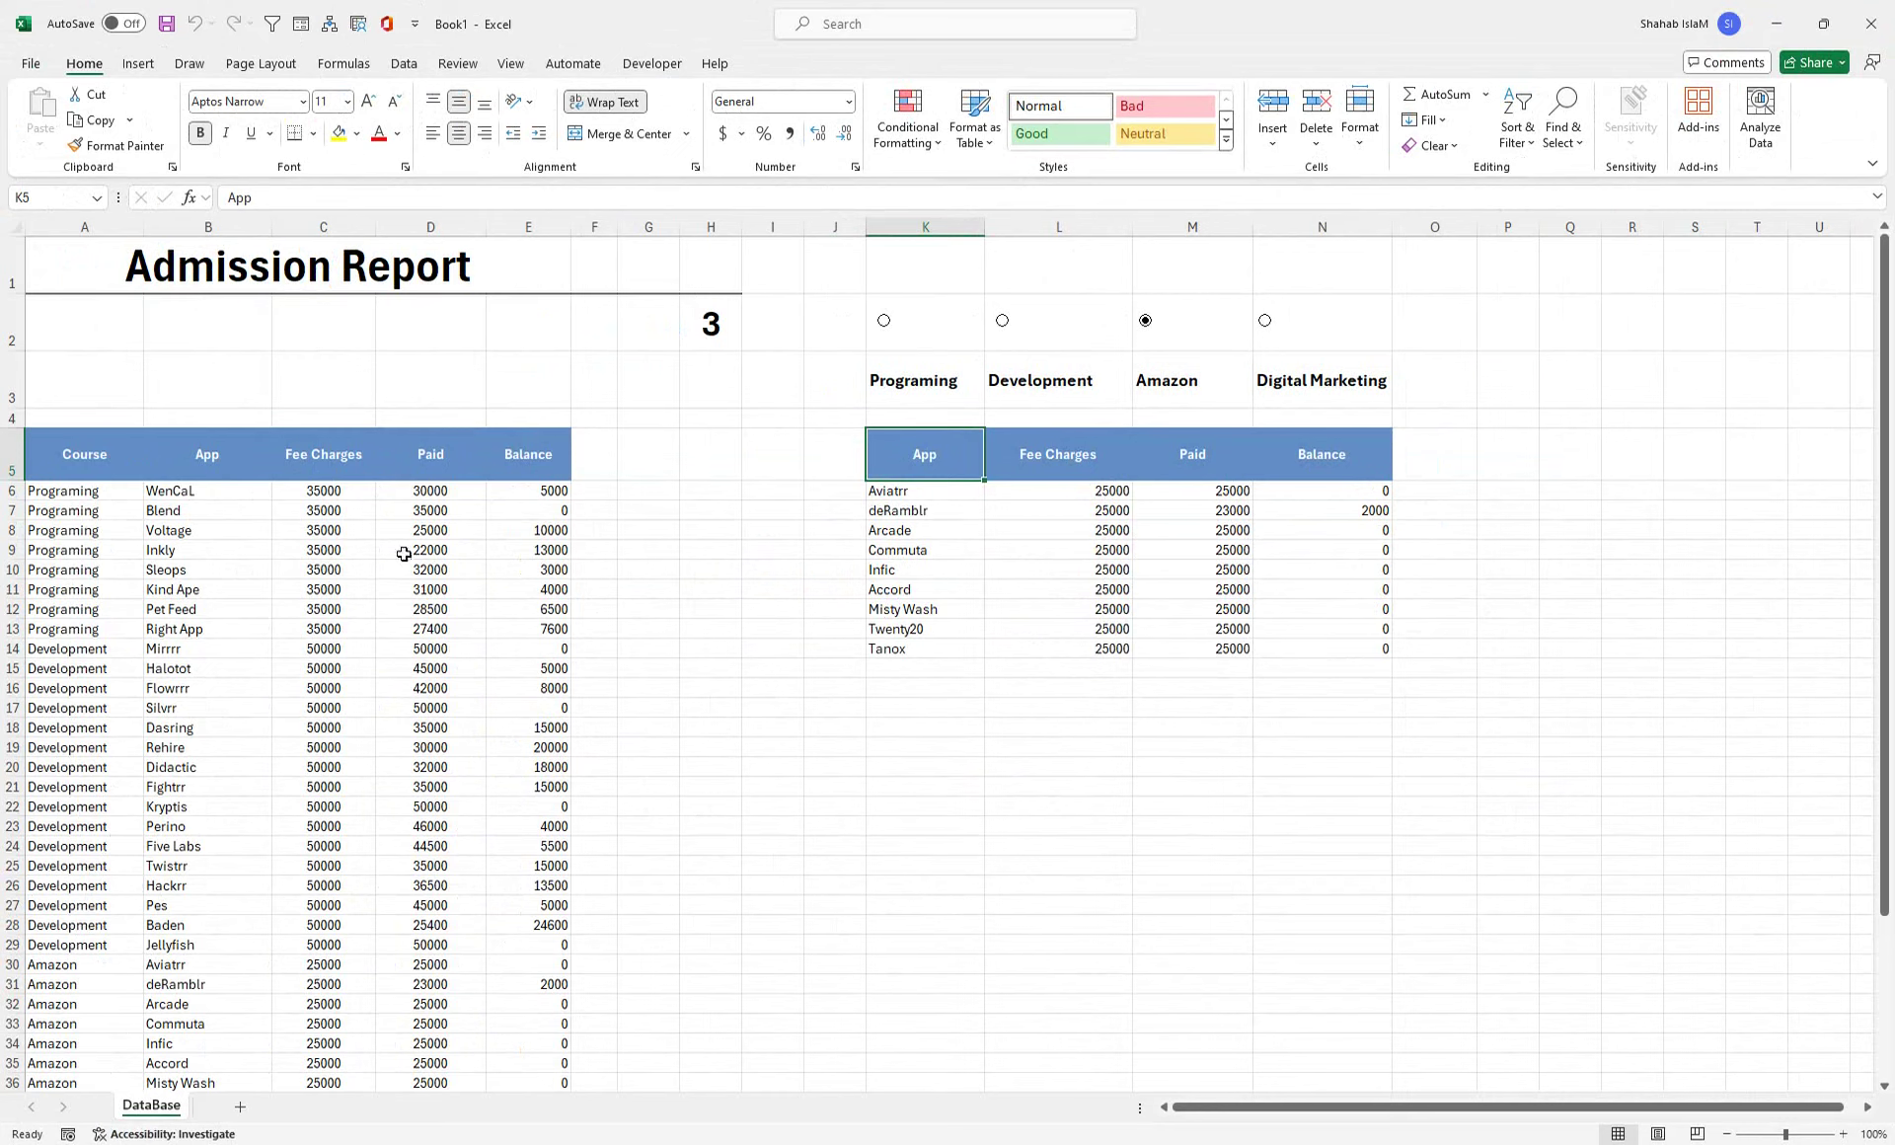
{"action": "left_click", "coordinate": [1003, 322]}
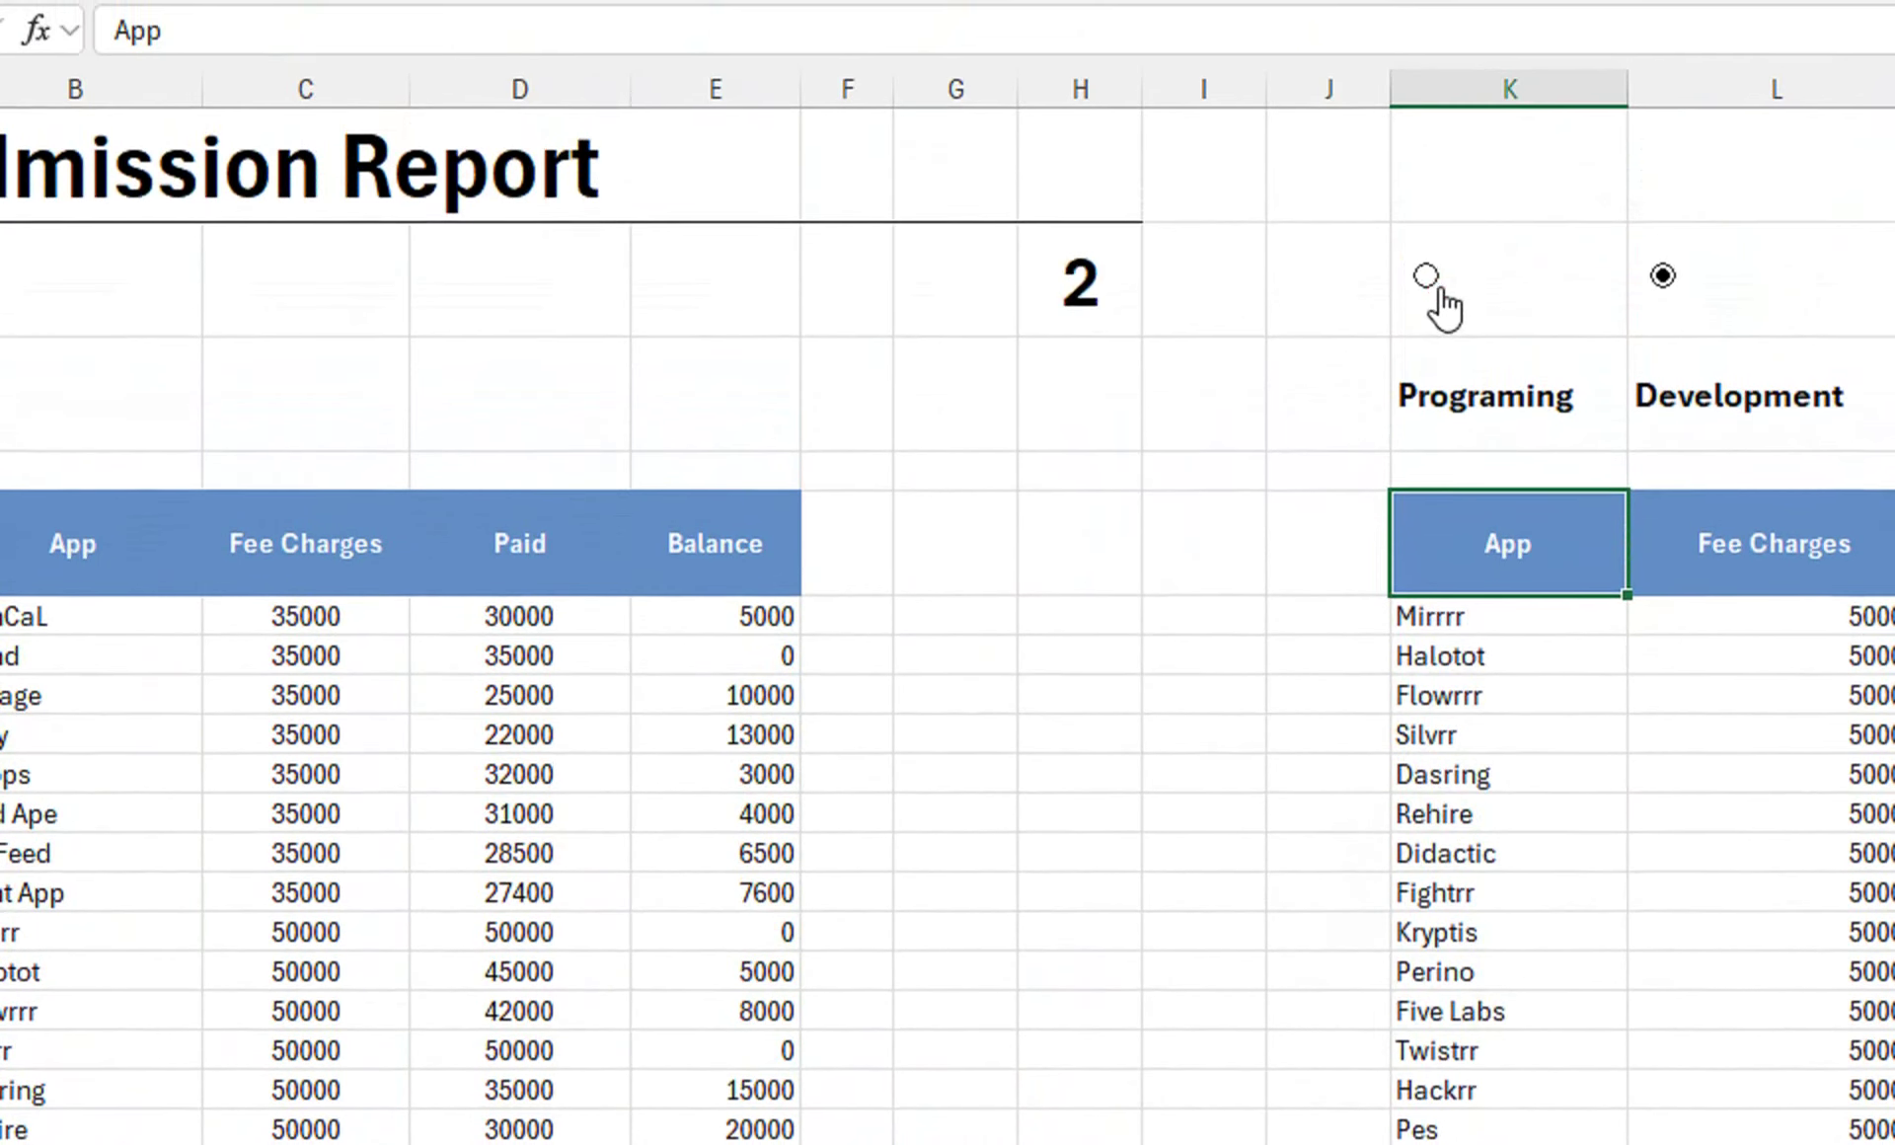
{"action": "left_click", "coordinate": [1421, 285]}
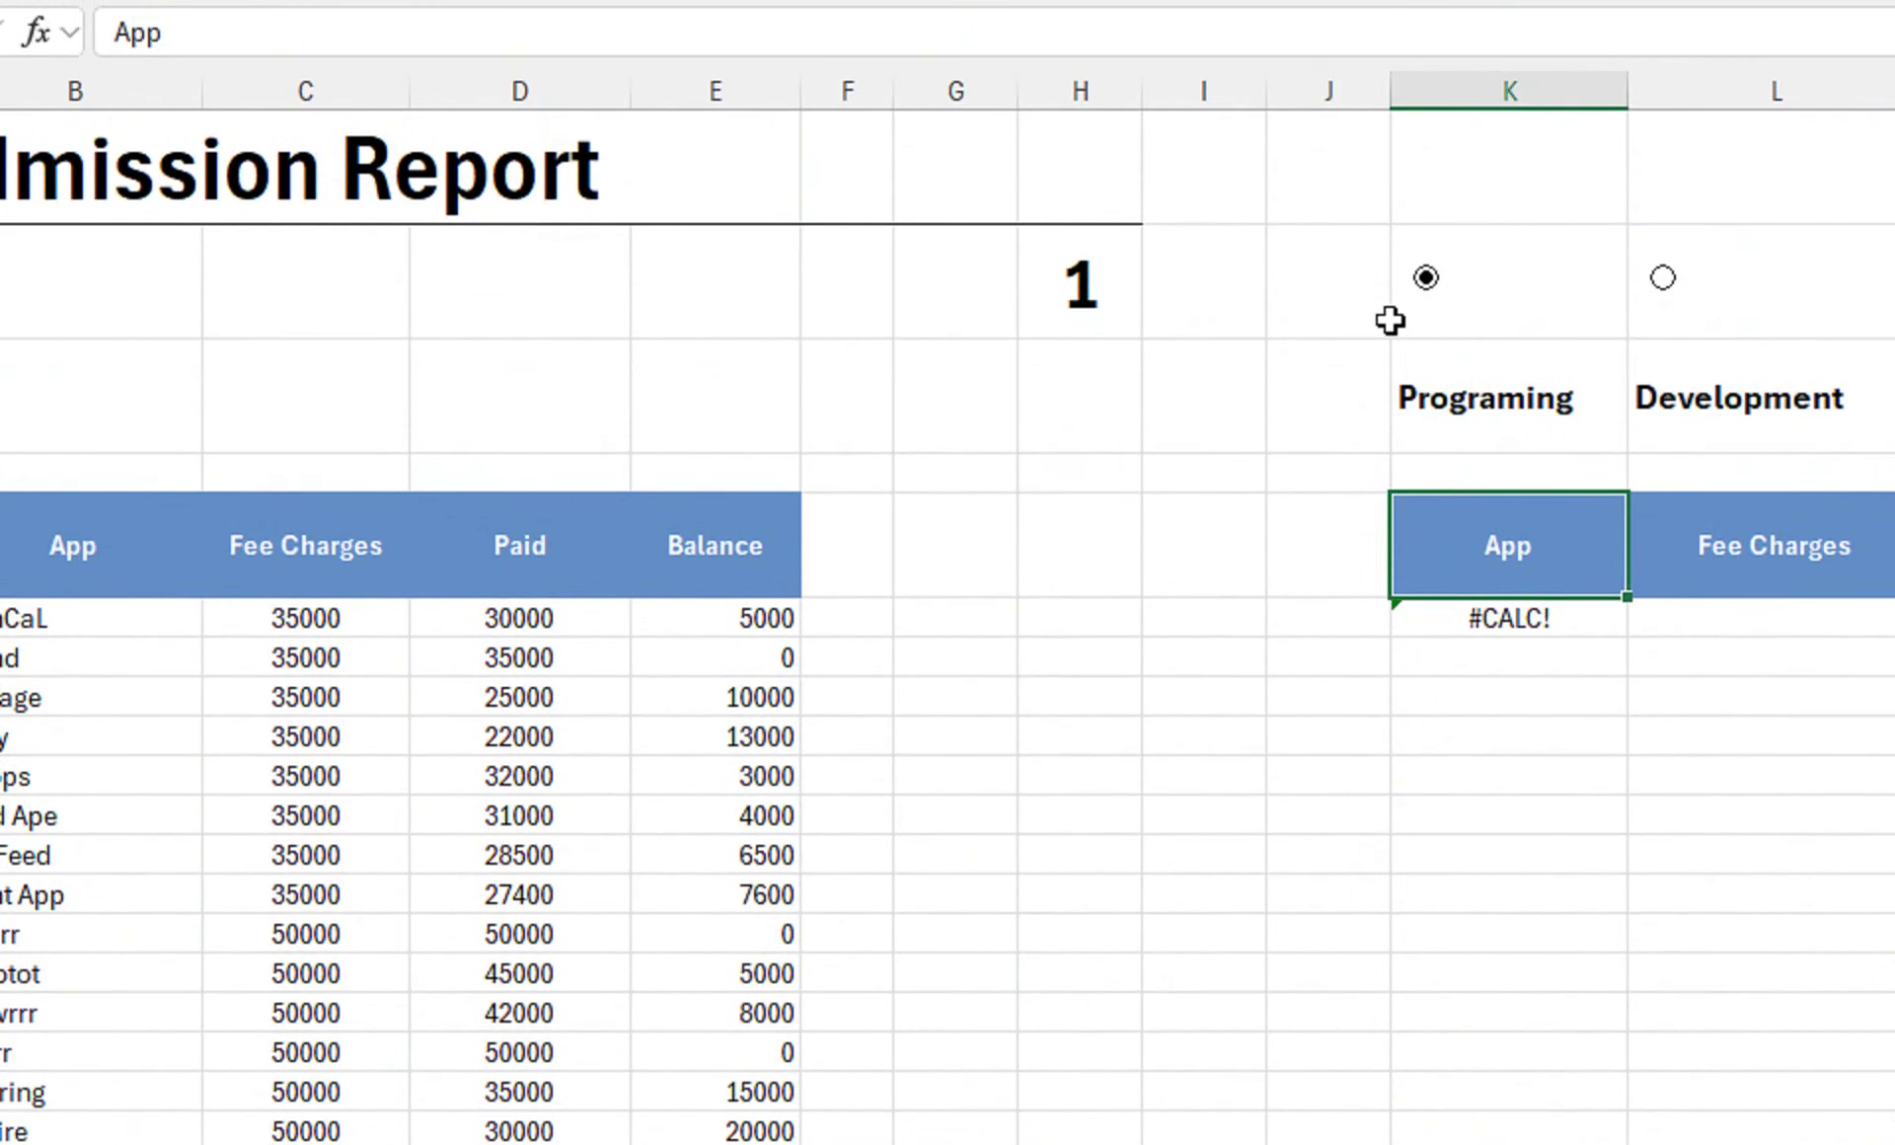
{"action": "left_click", "coordinate": [1465, 629]}
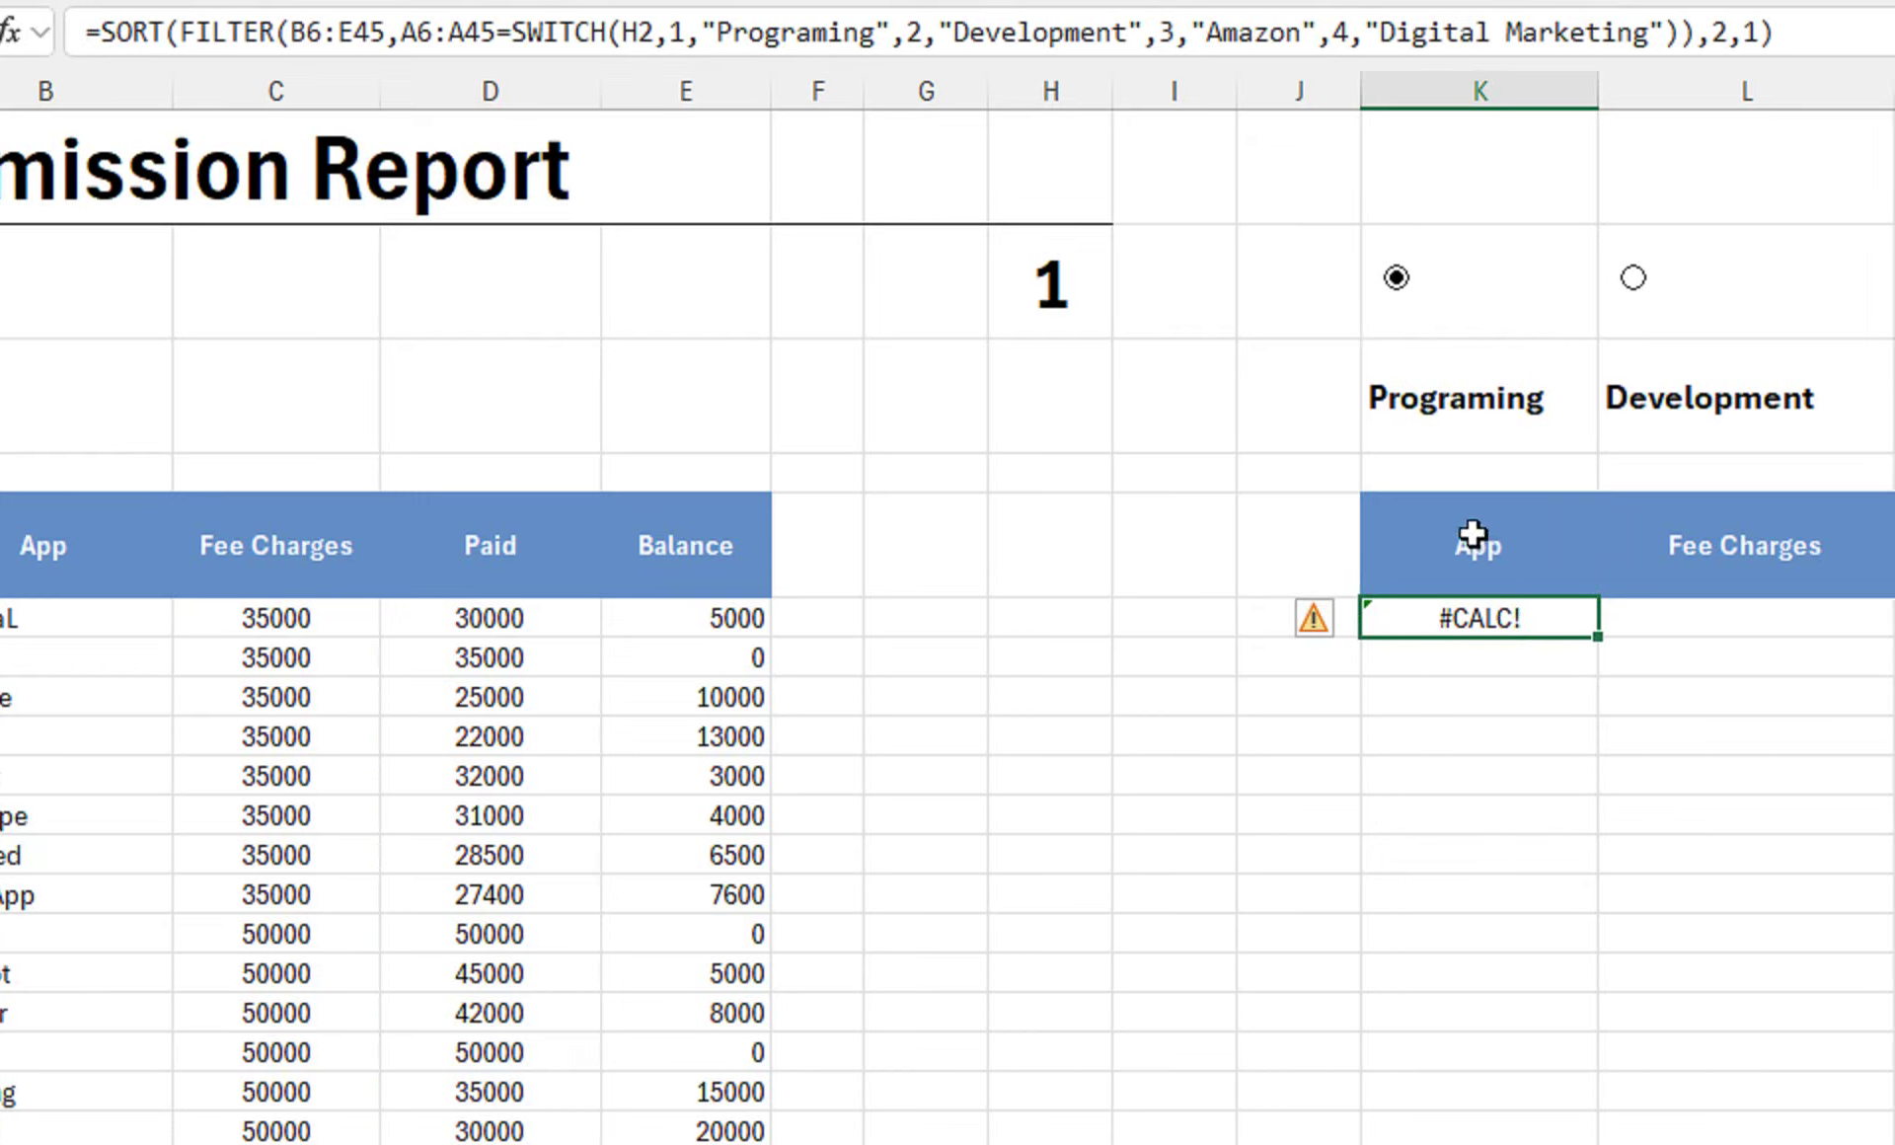
{"action": "double_click", "coordinate": [1485, 612]}
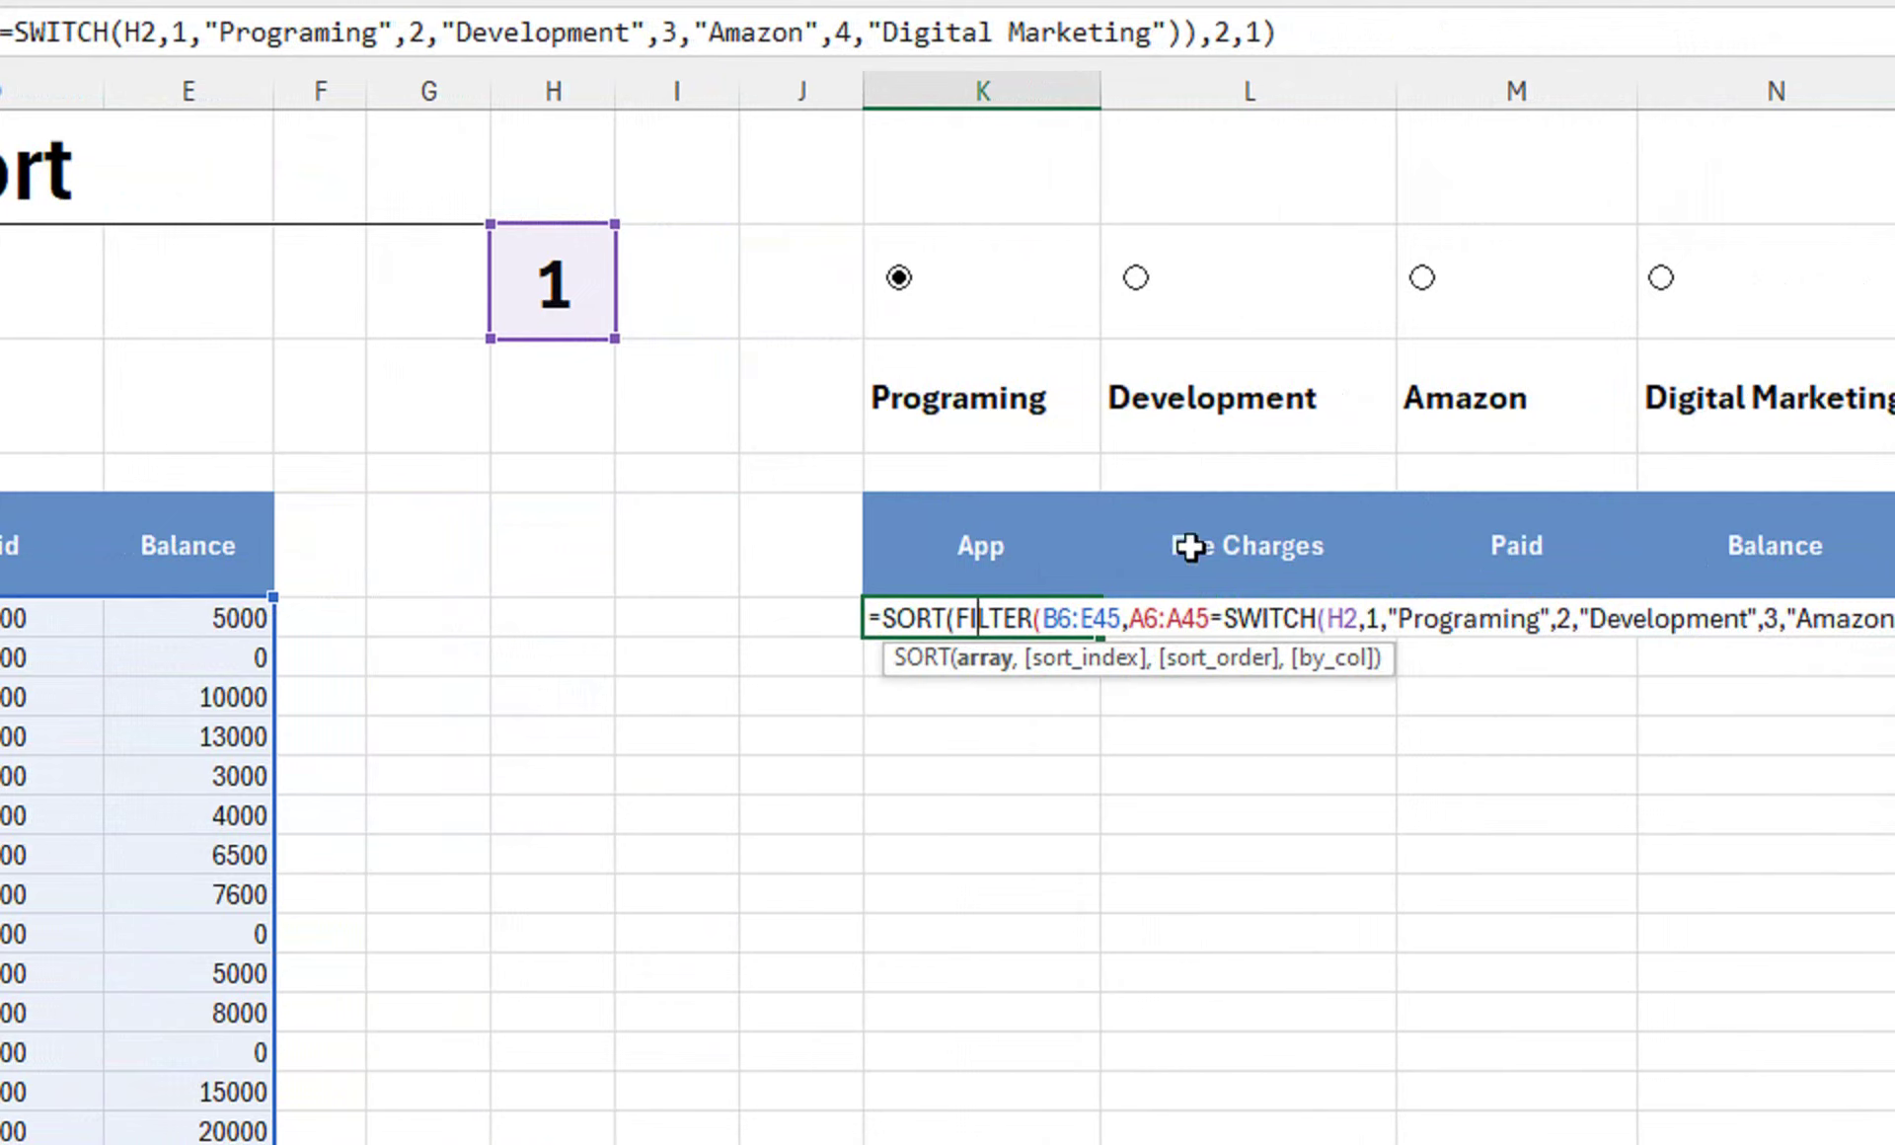
{"action": "key", "text": "Return"}
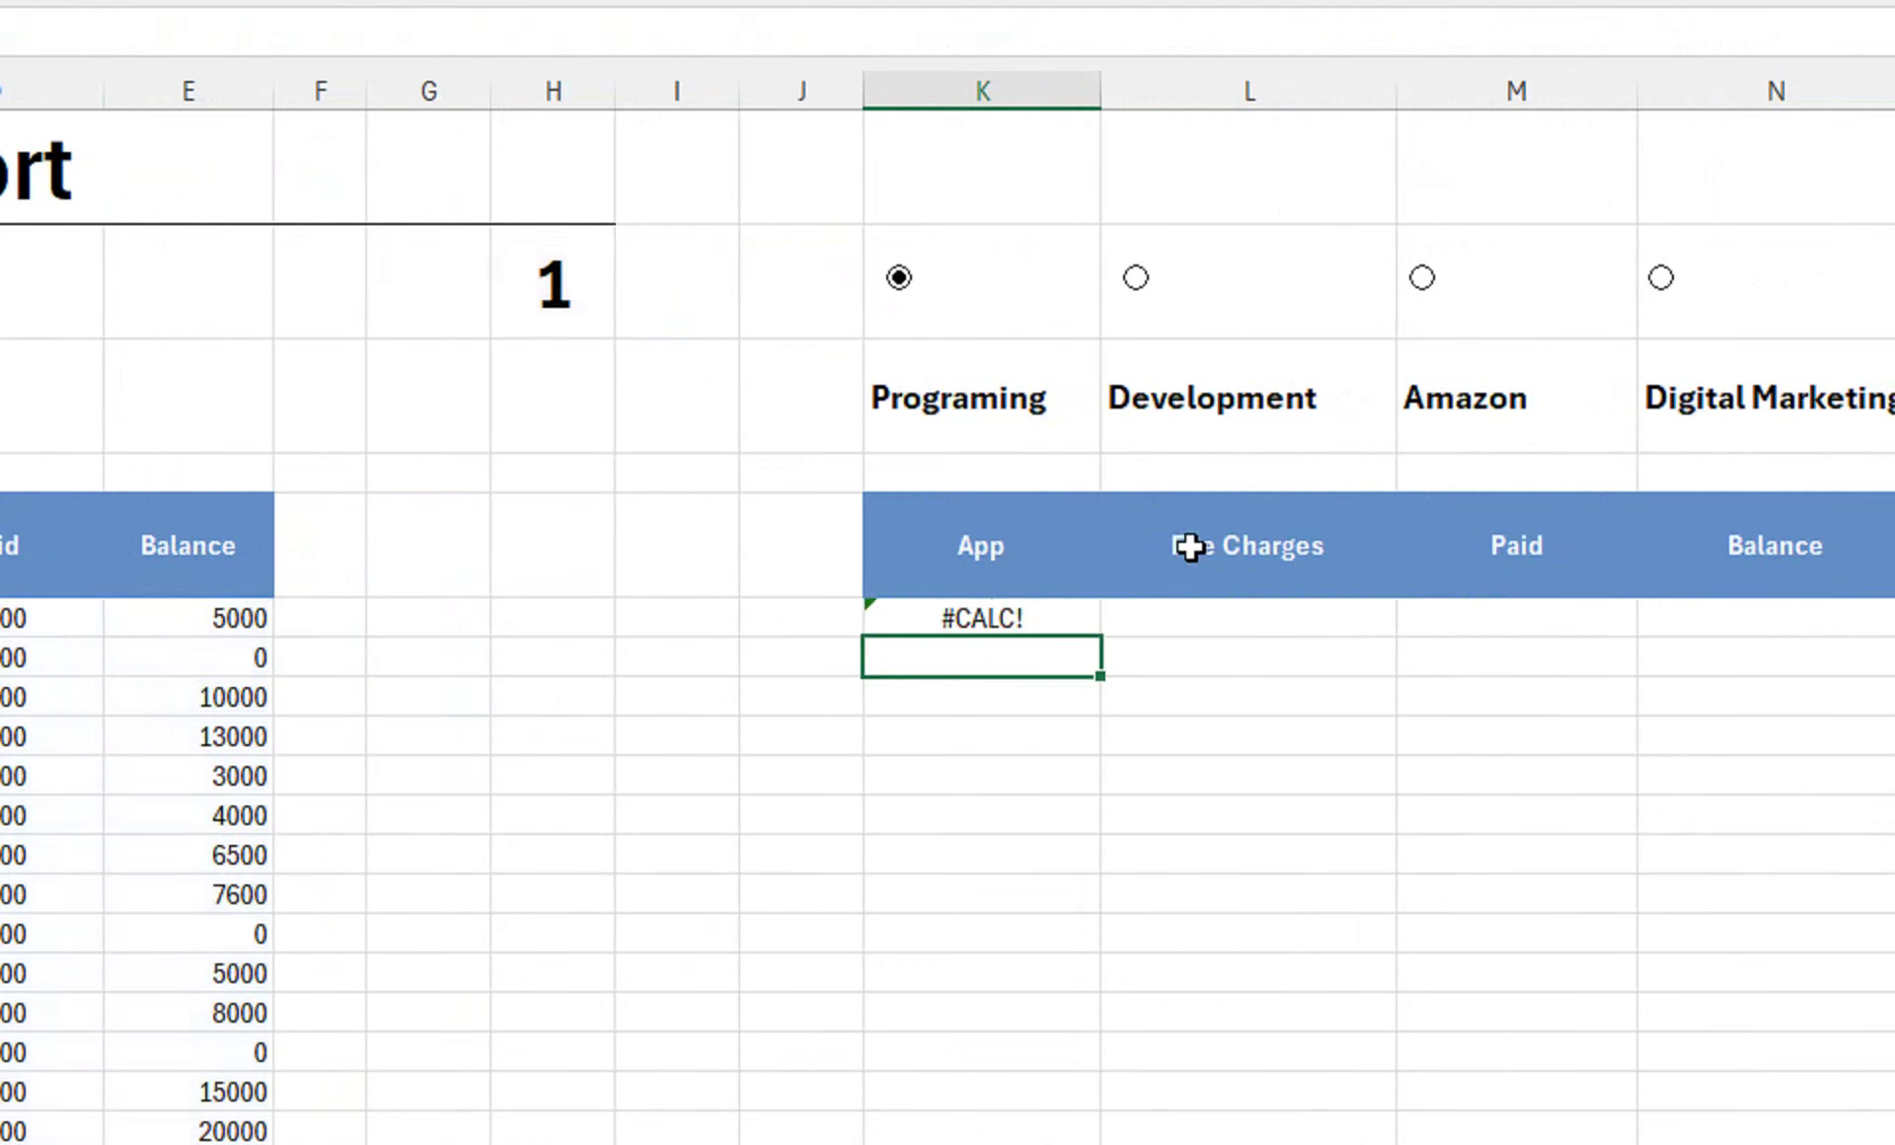
{"action": "left_click", "coordinate": [1076, 408]}
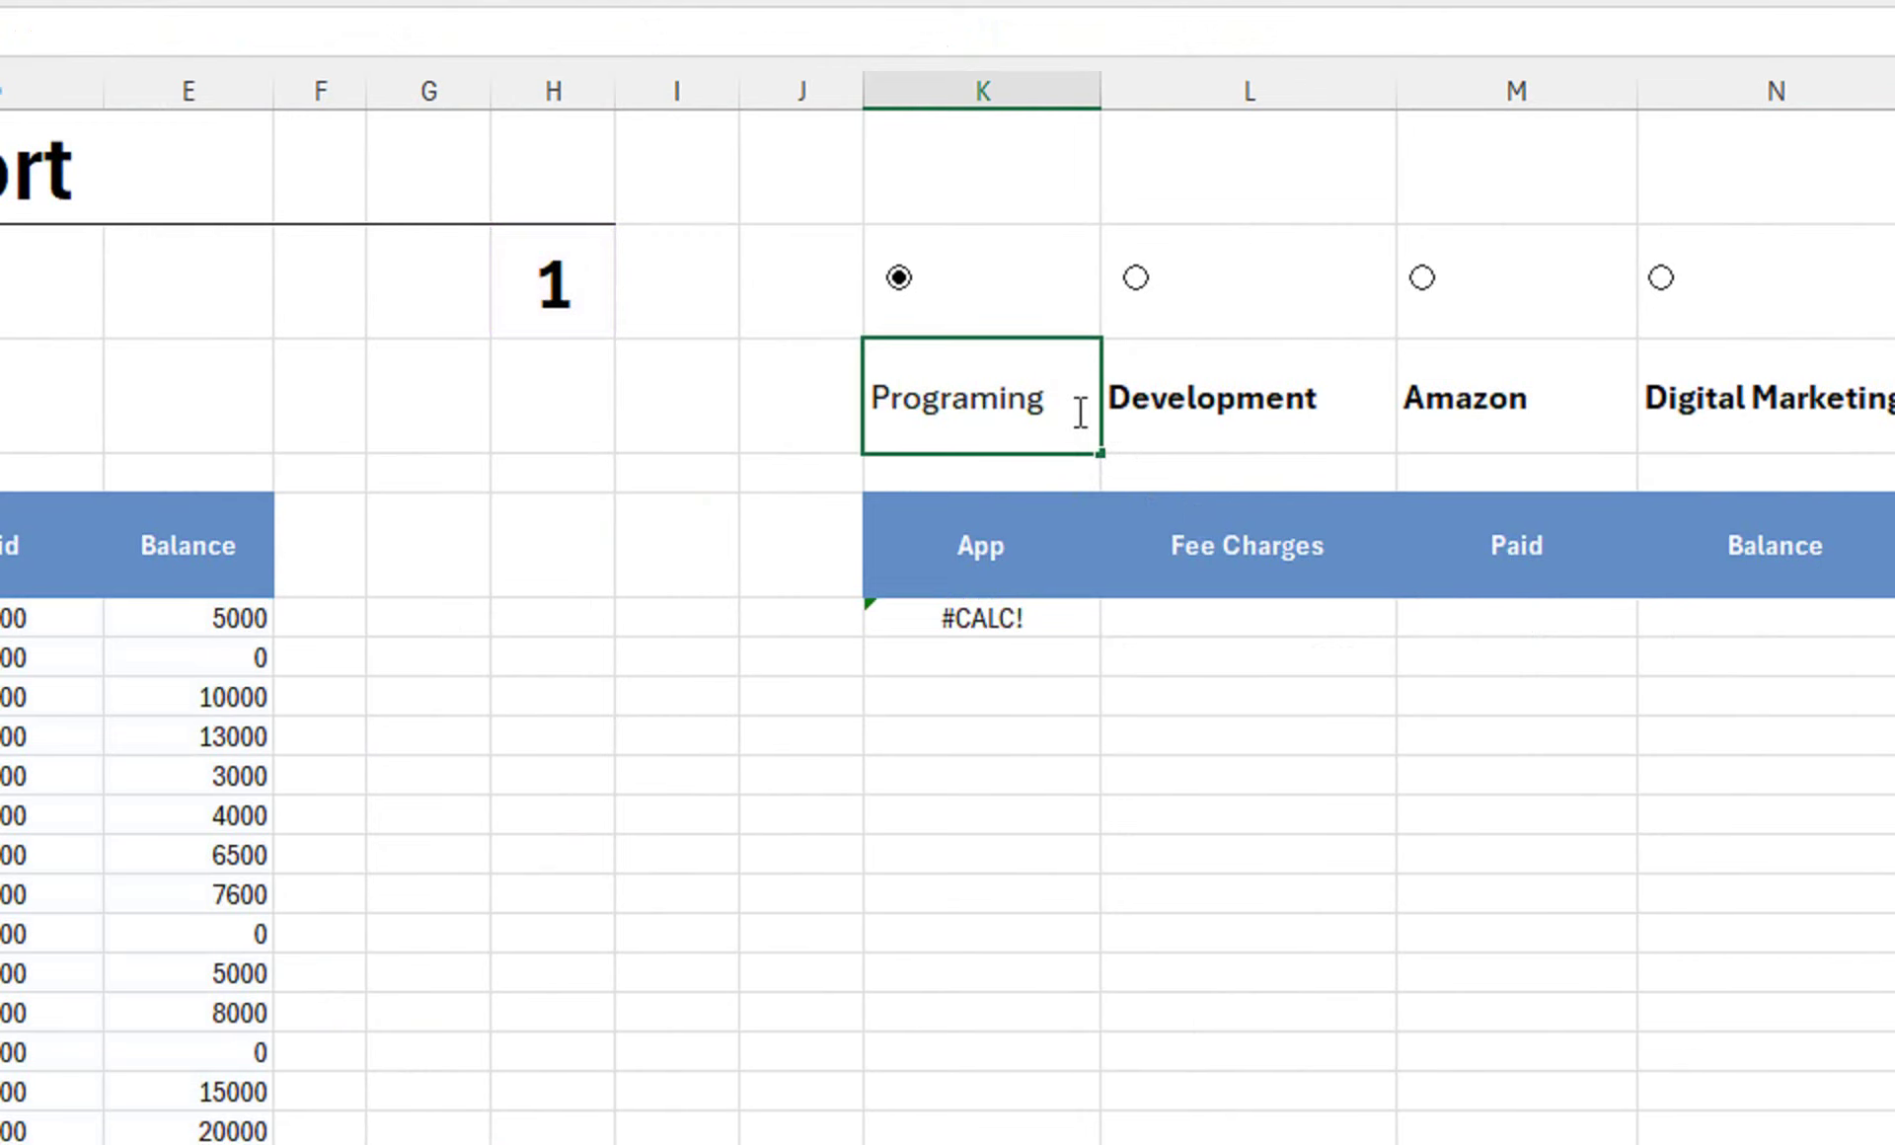
{"action": "scroll", "coordinate": [85, 728], "scroll_direction": "left", "scroll_amount": 1}
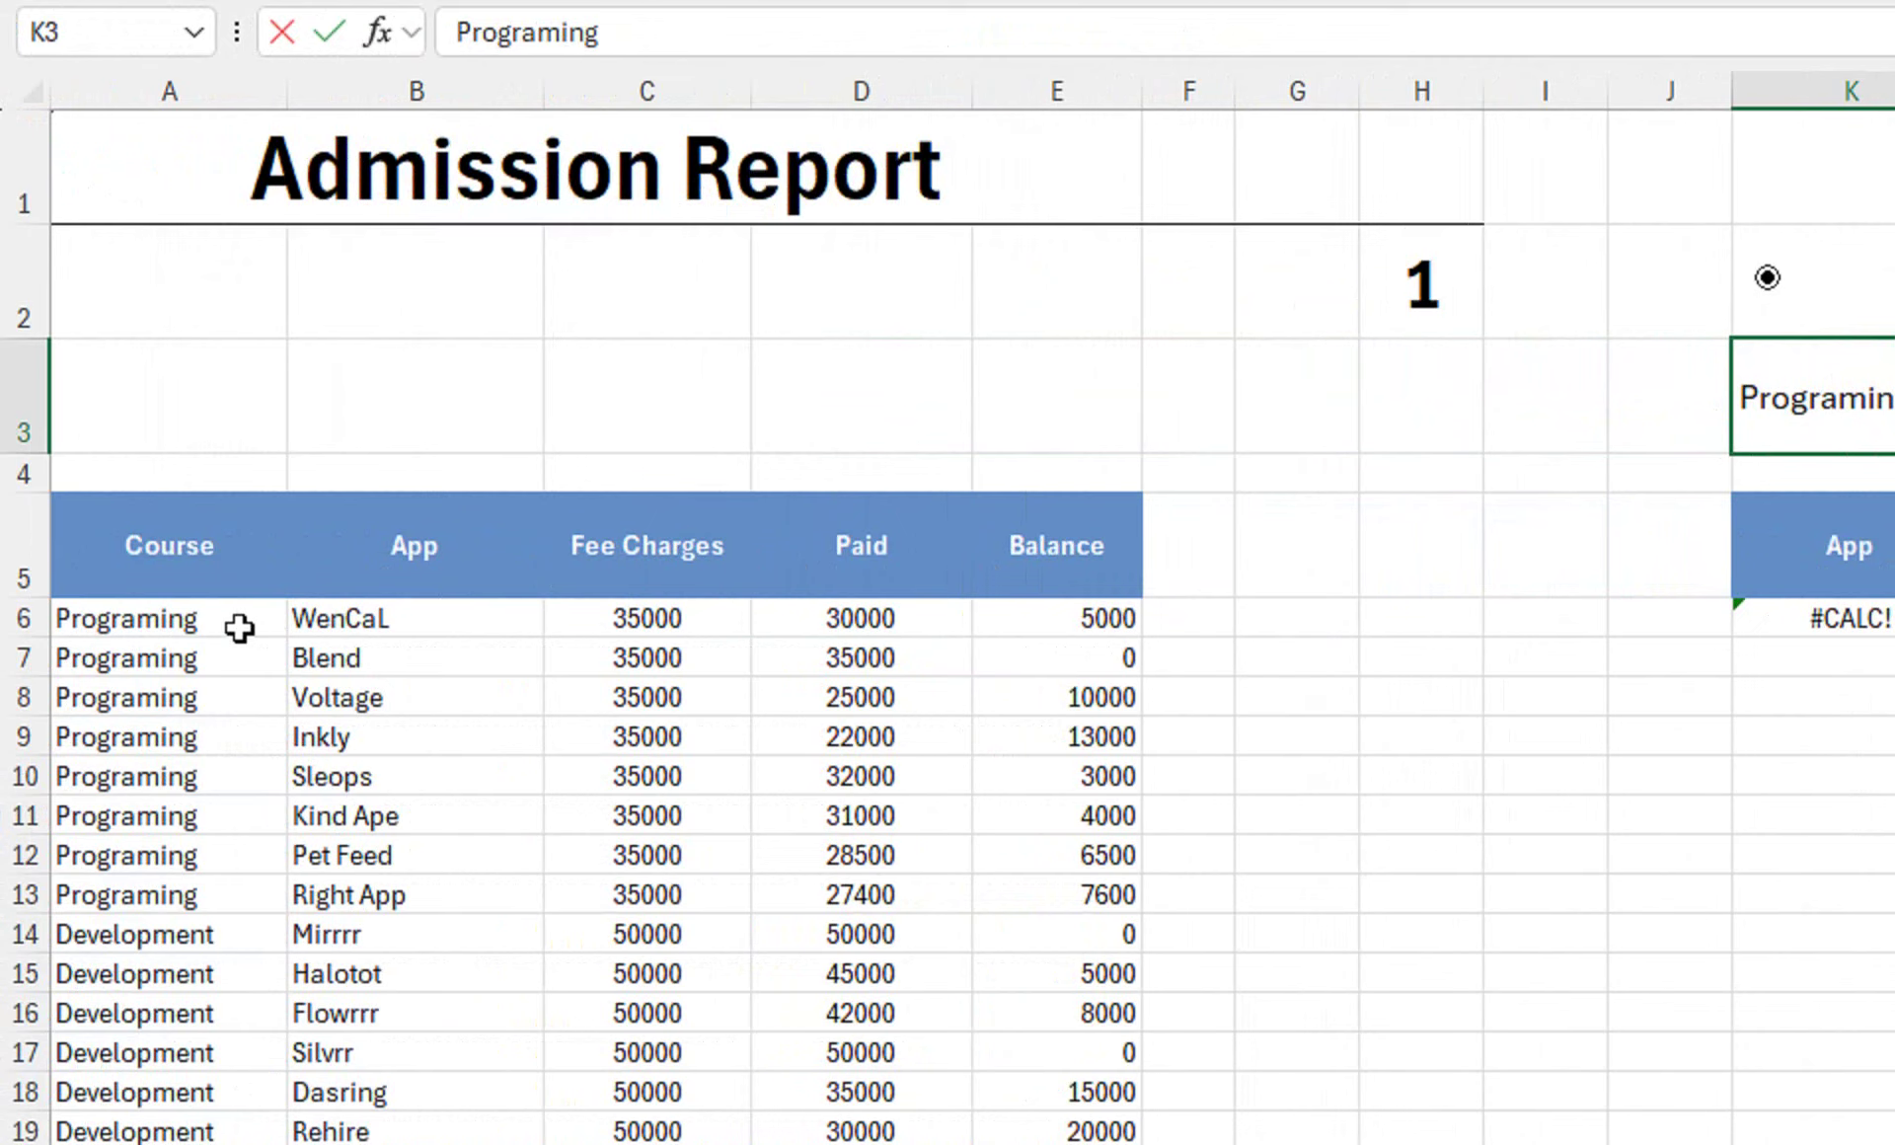
{"action": "double_click", "coordinate": [238, 628]}
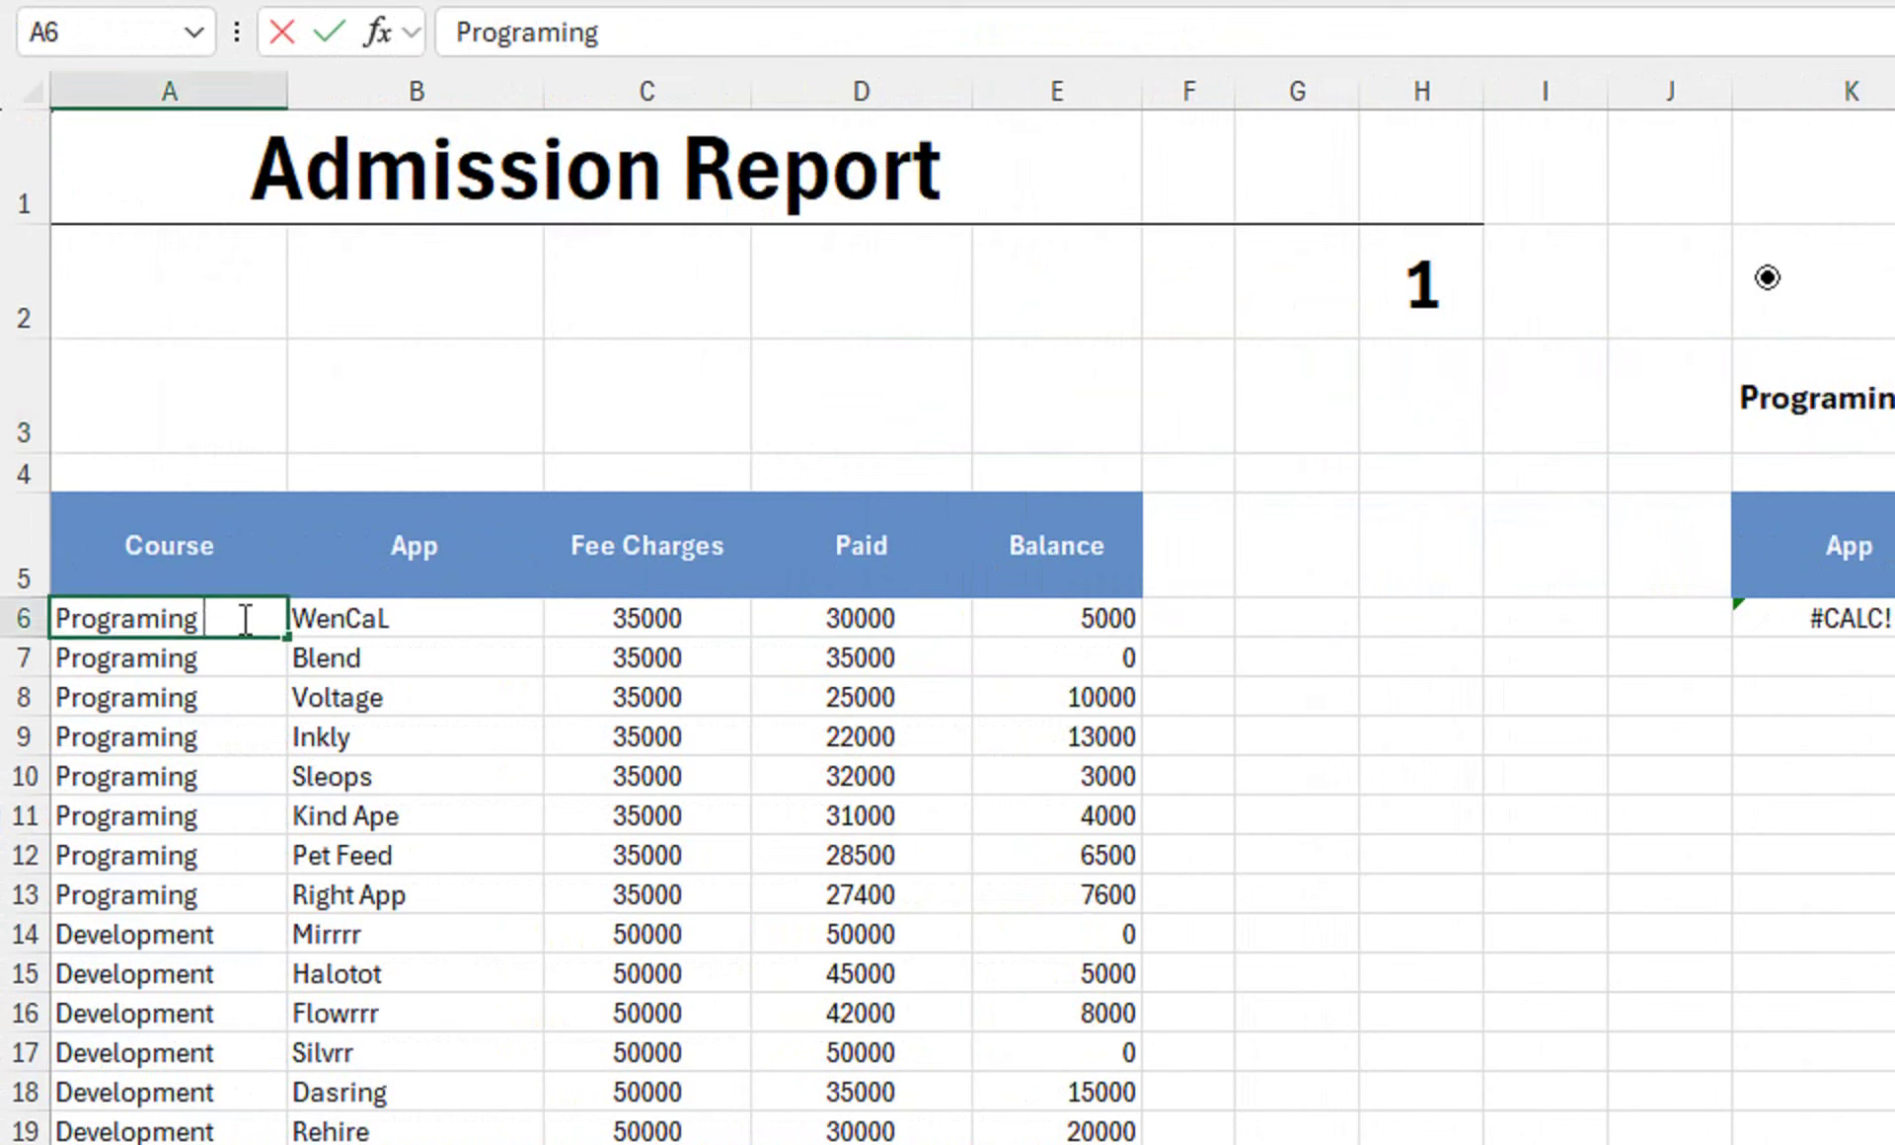
{"action": "double_click", "coordinate": [1490, 619]}
{"action": "scroll", "coordinate": [1529, 622], "scroll_direction": "right", "scroll_amount": 5}
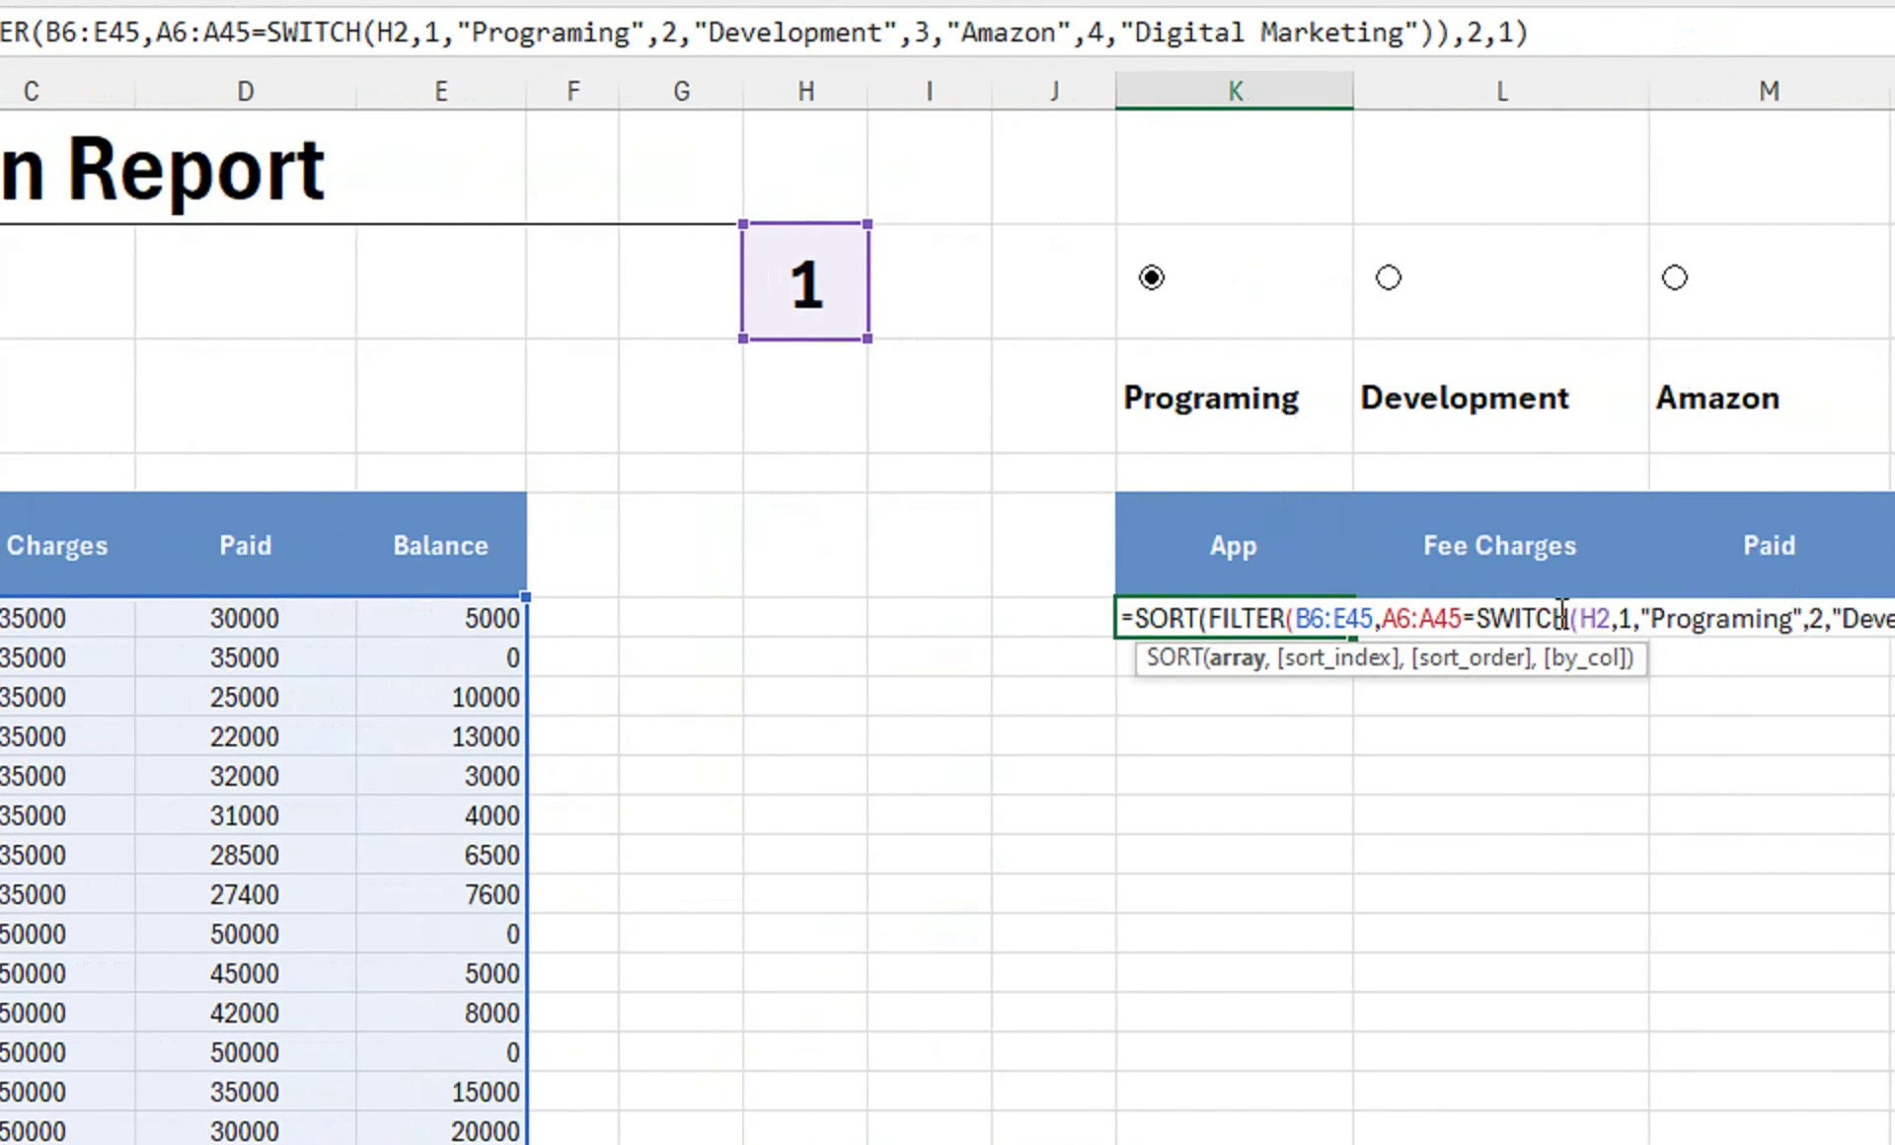
{"action": "left_click", "coordinate": [1495, 618]}
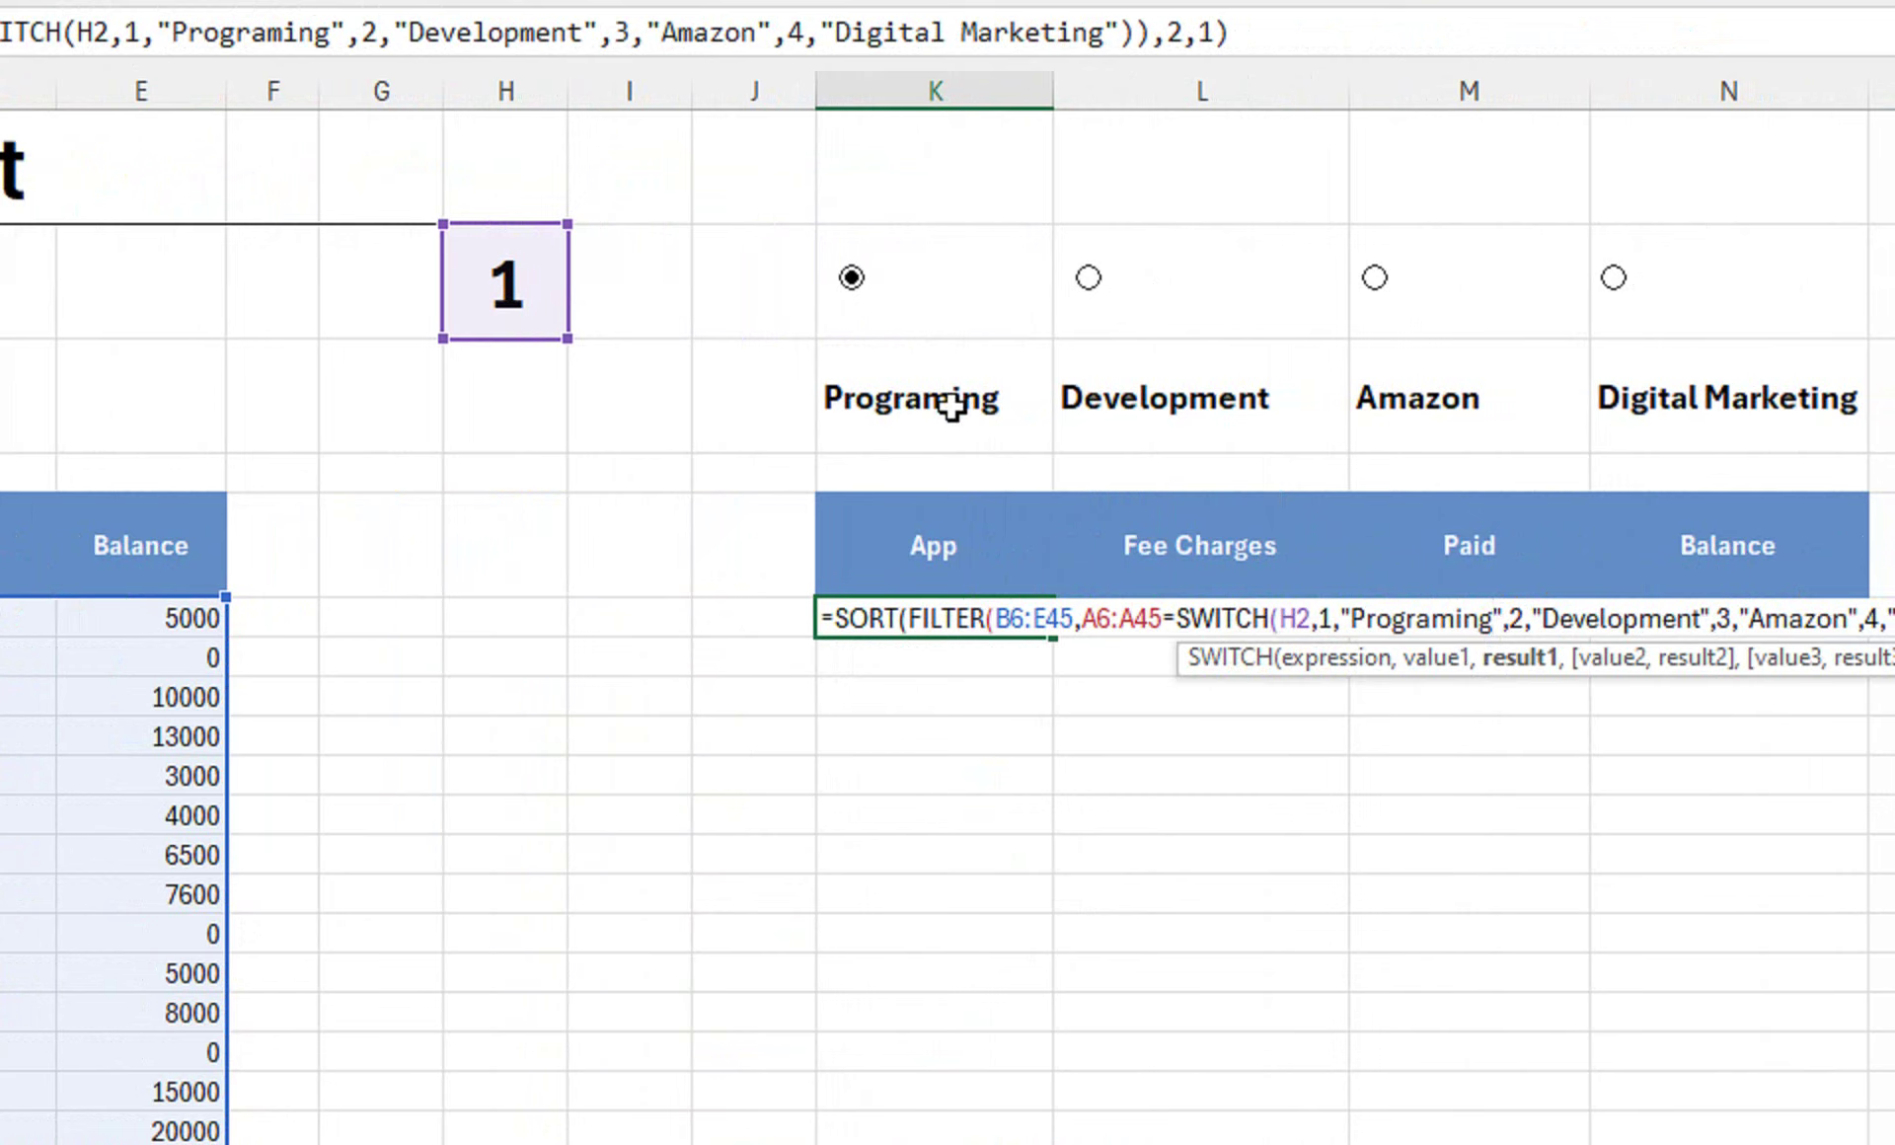
{"action": "scroll", "coordinate": [191, 622], "scroll_direction": "left", "scroll_amount": 9}
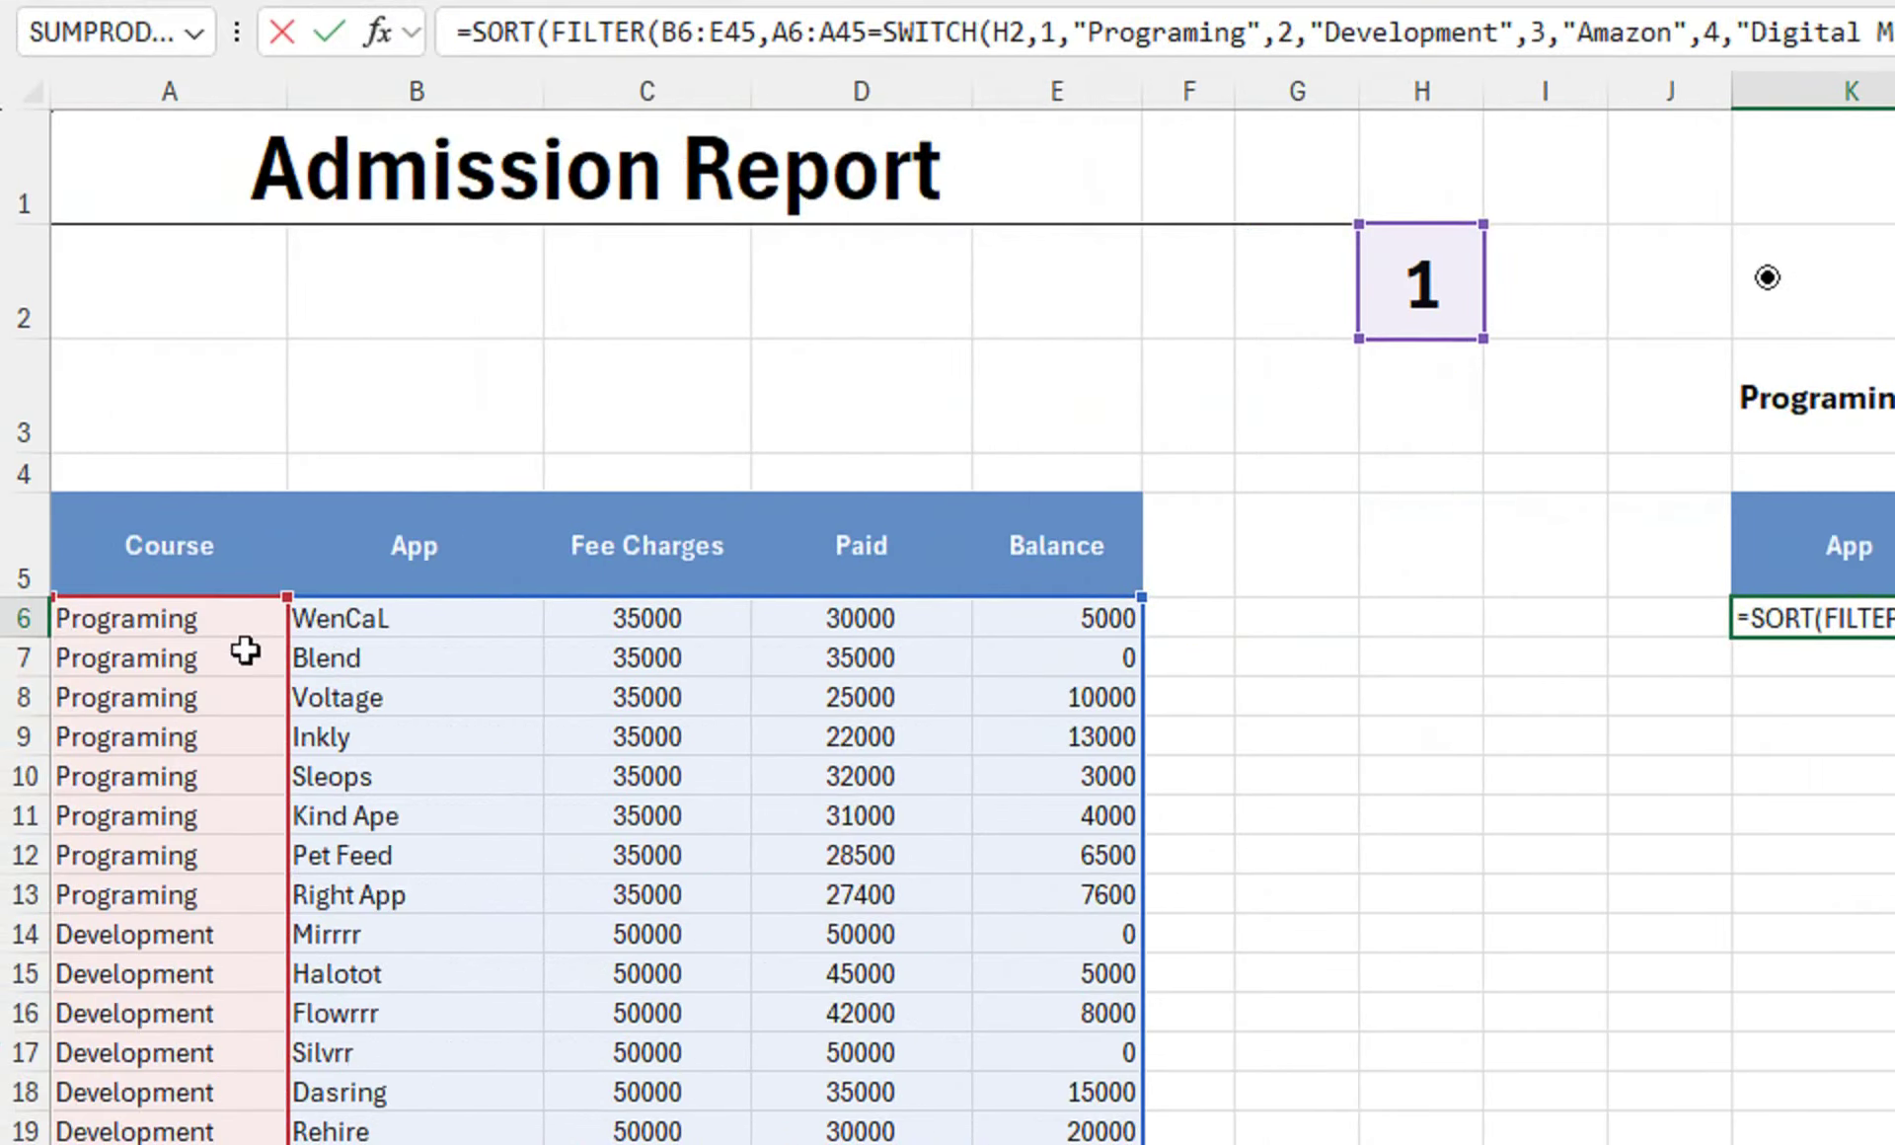
{"action": "scroll", "coordinate": [1678, 681], "scroll_direction": "right", "scroll_amount": 9}
{"action": "left_click", "coordinate": [1504, 619]}
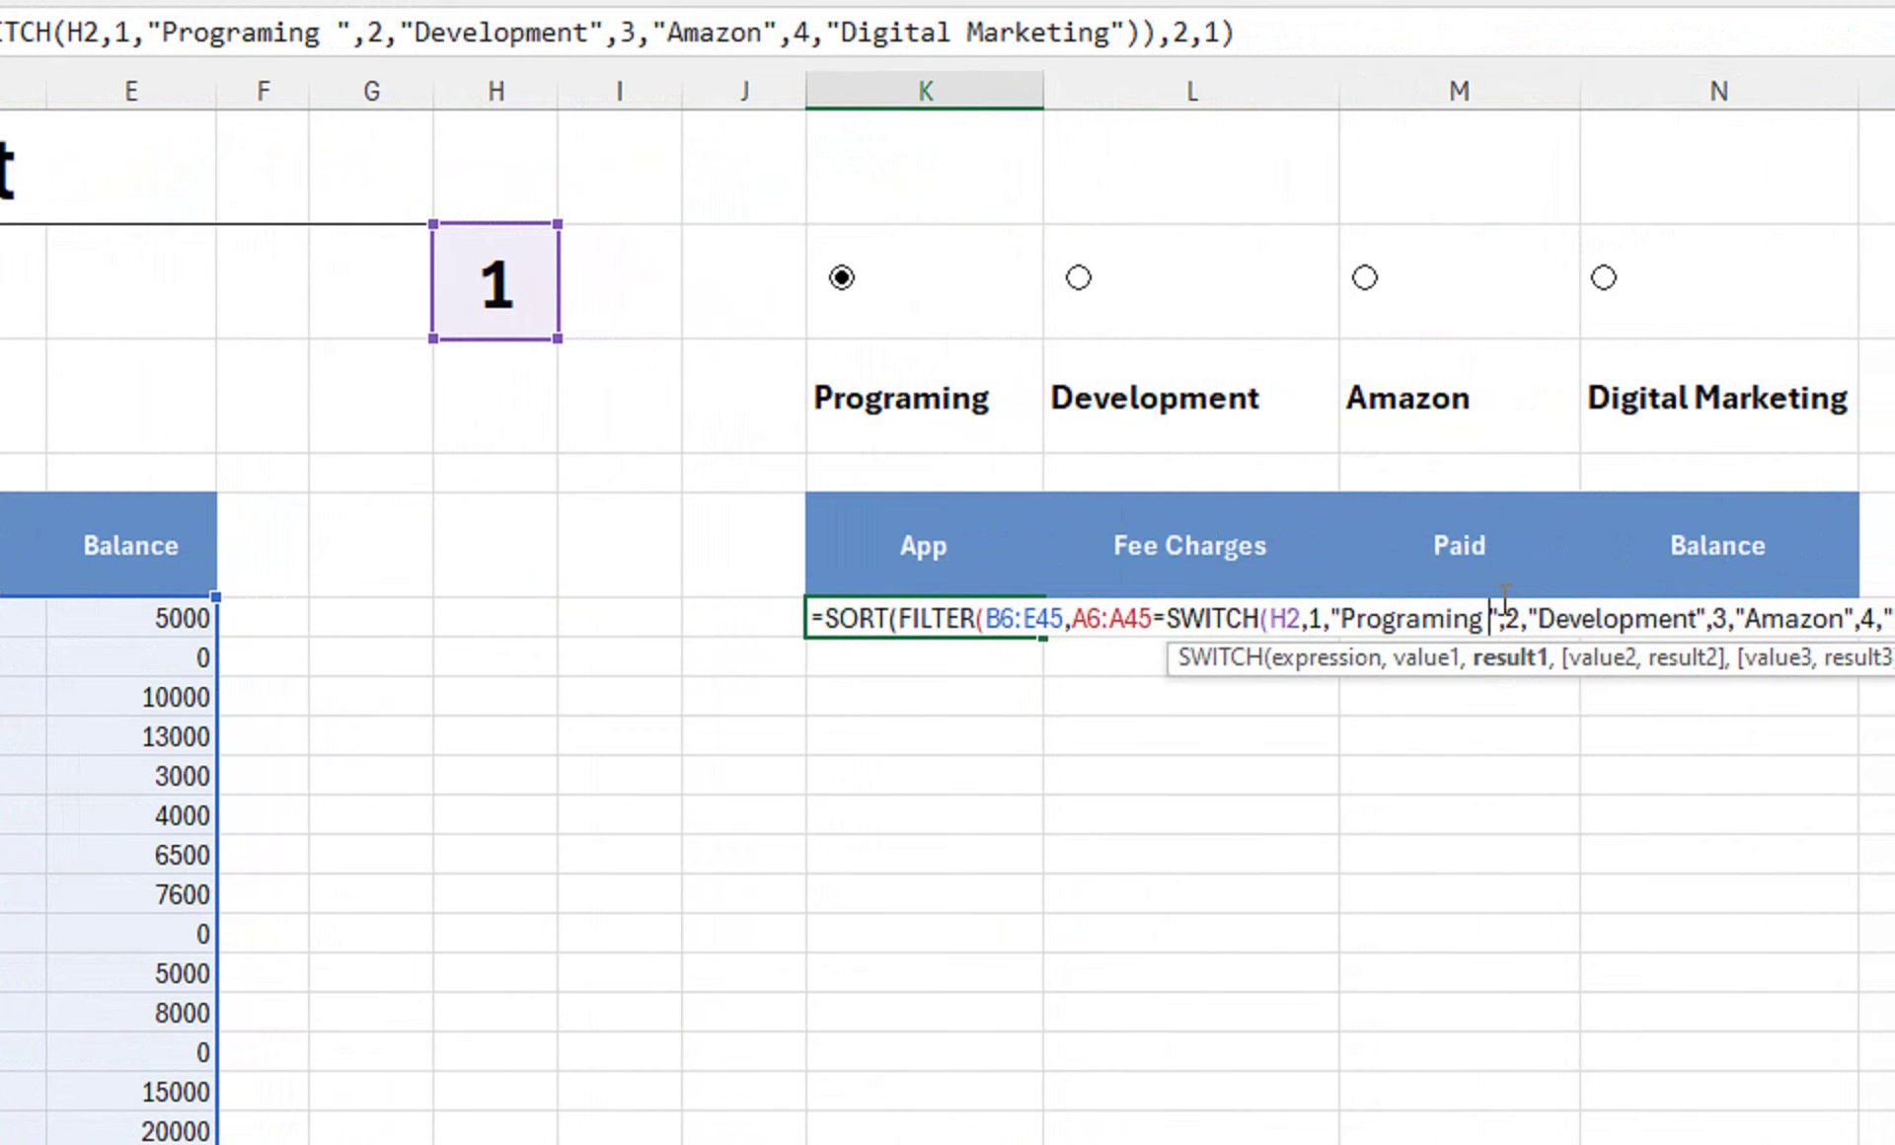
{"action": "key", "text": "Return"}
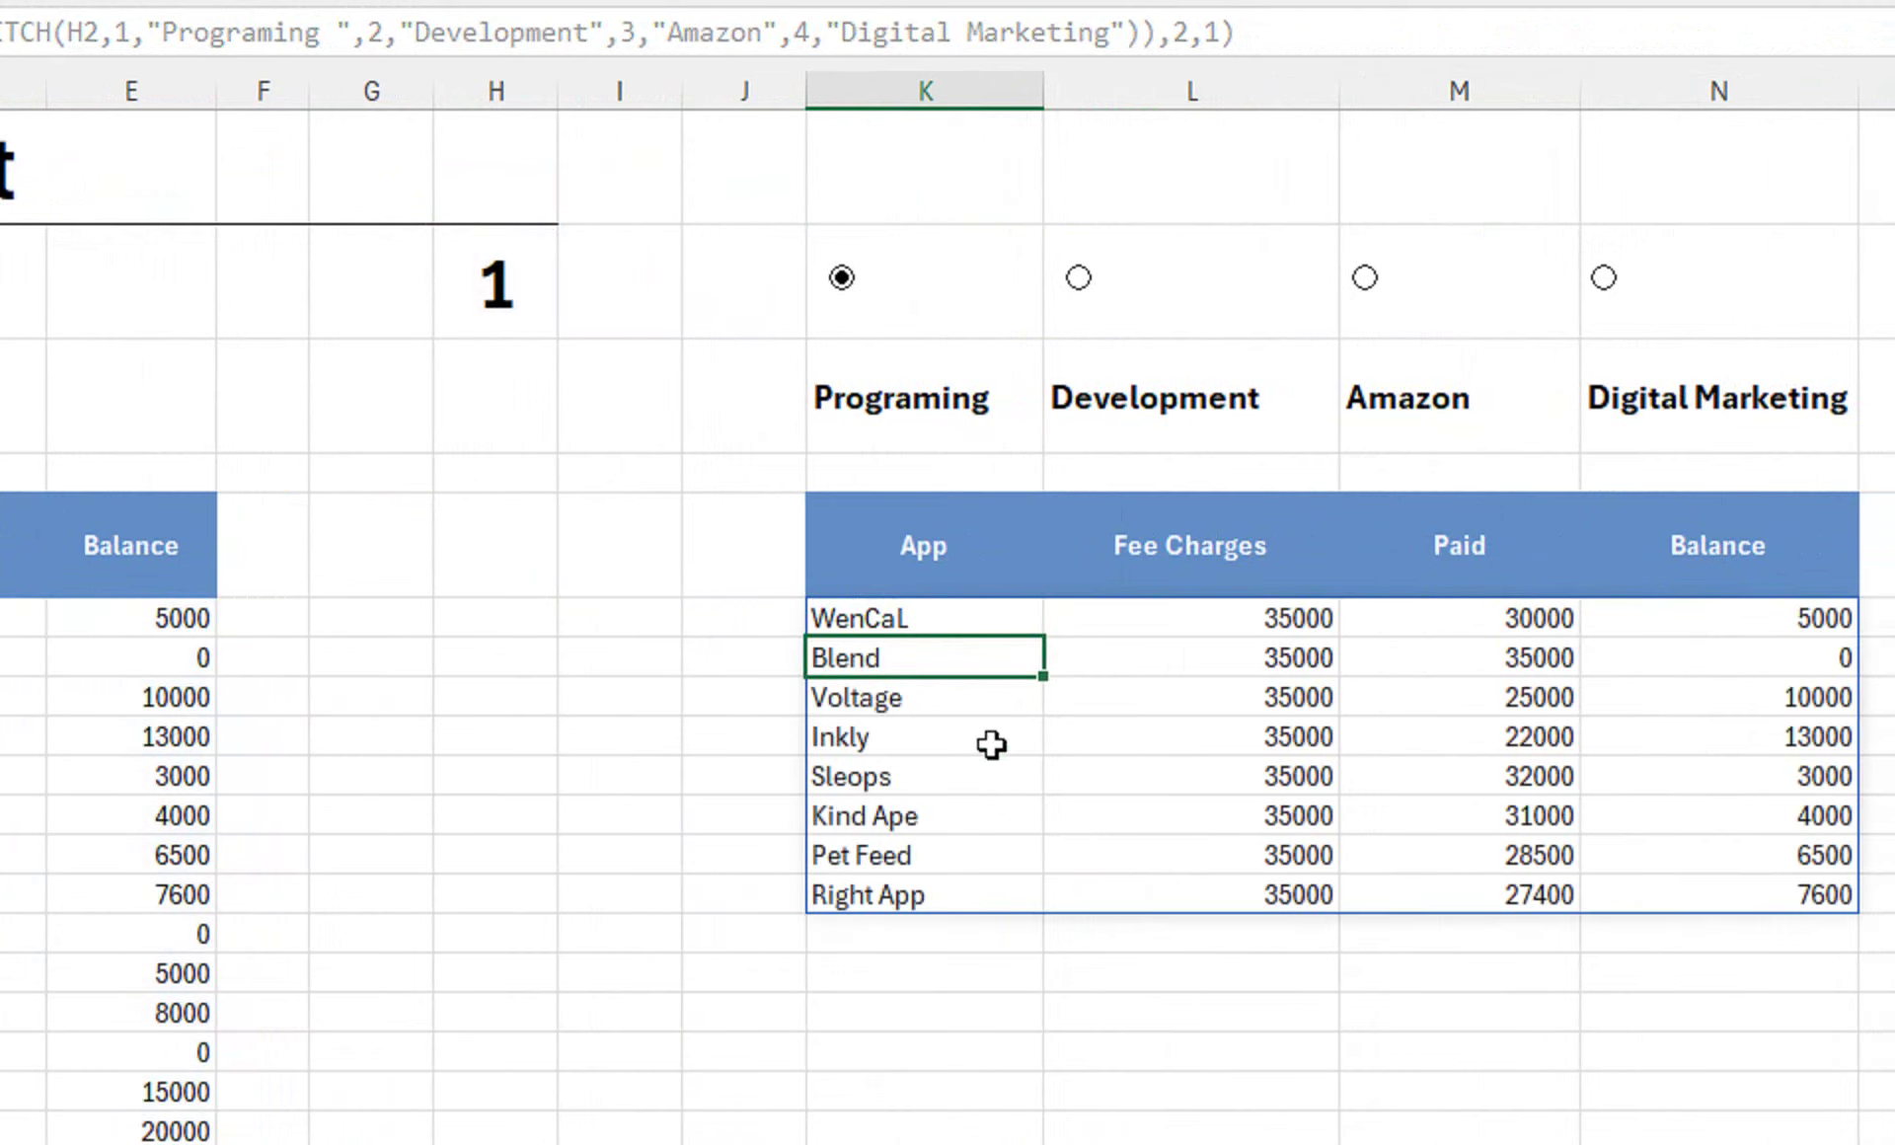
{"action": "double_click", "coordinate": [976, 618]}
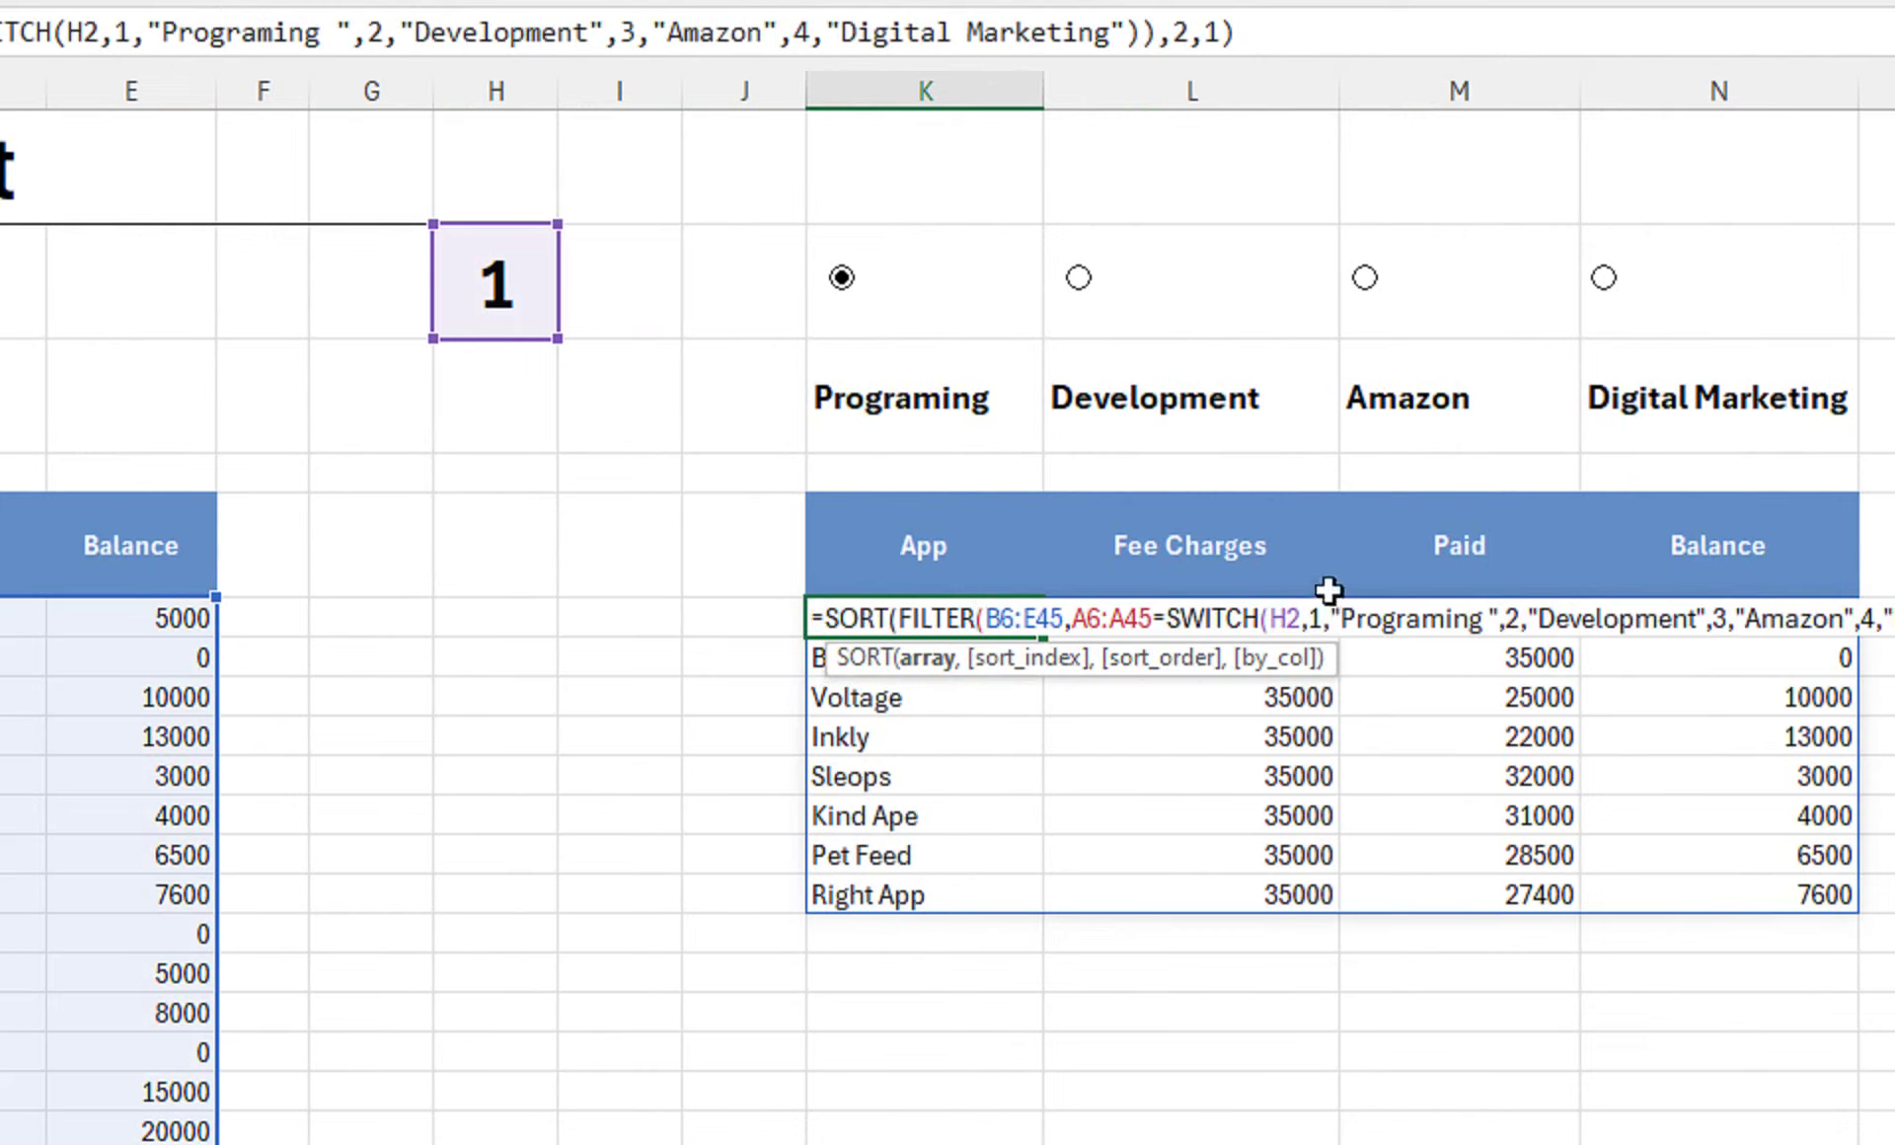
{"action": "left_click", "coordinate": [1491, 619]}
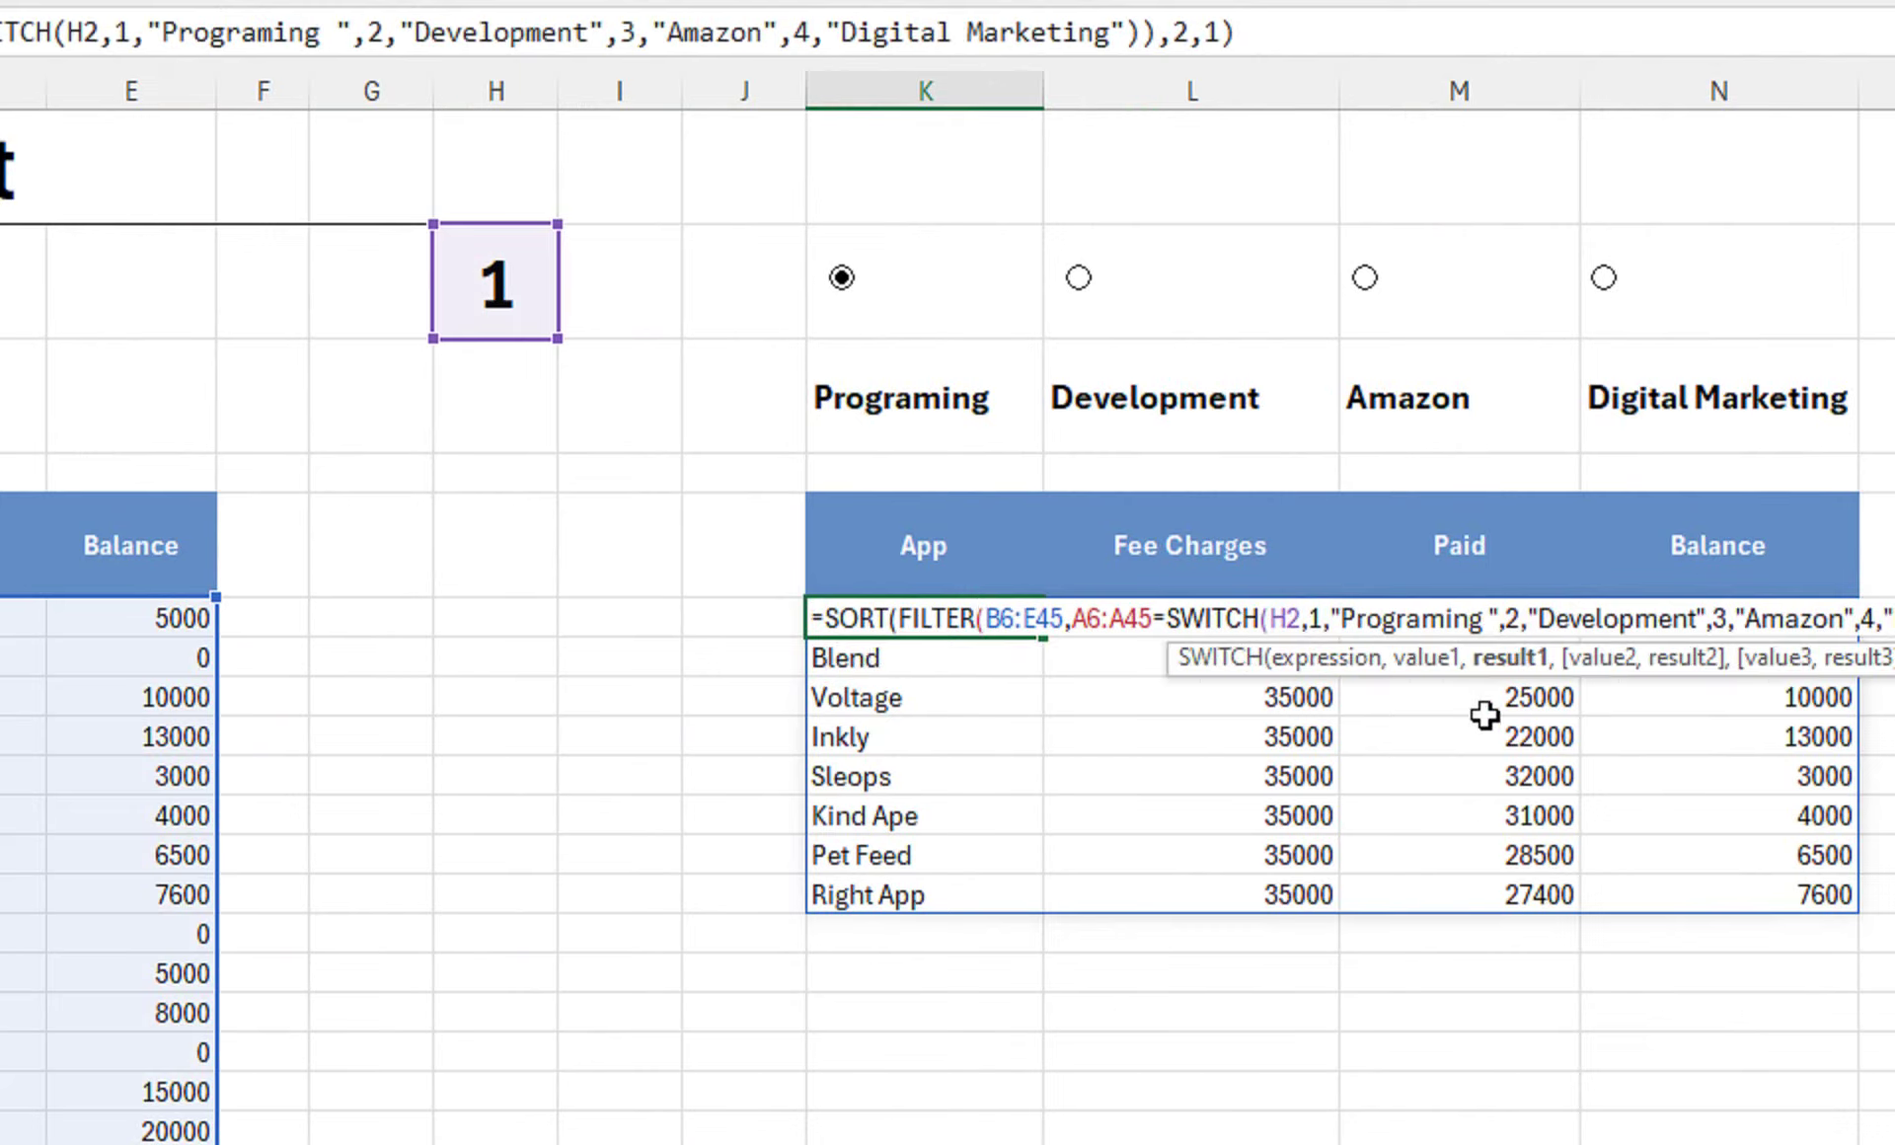
{"action": "key", "text": "BackSpace"}
{"action": "key", "text": "Return"}
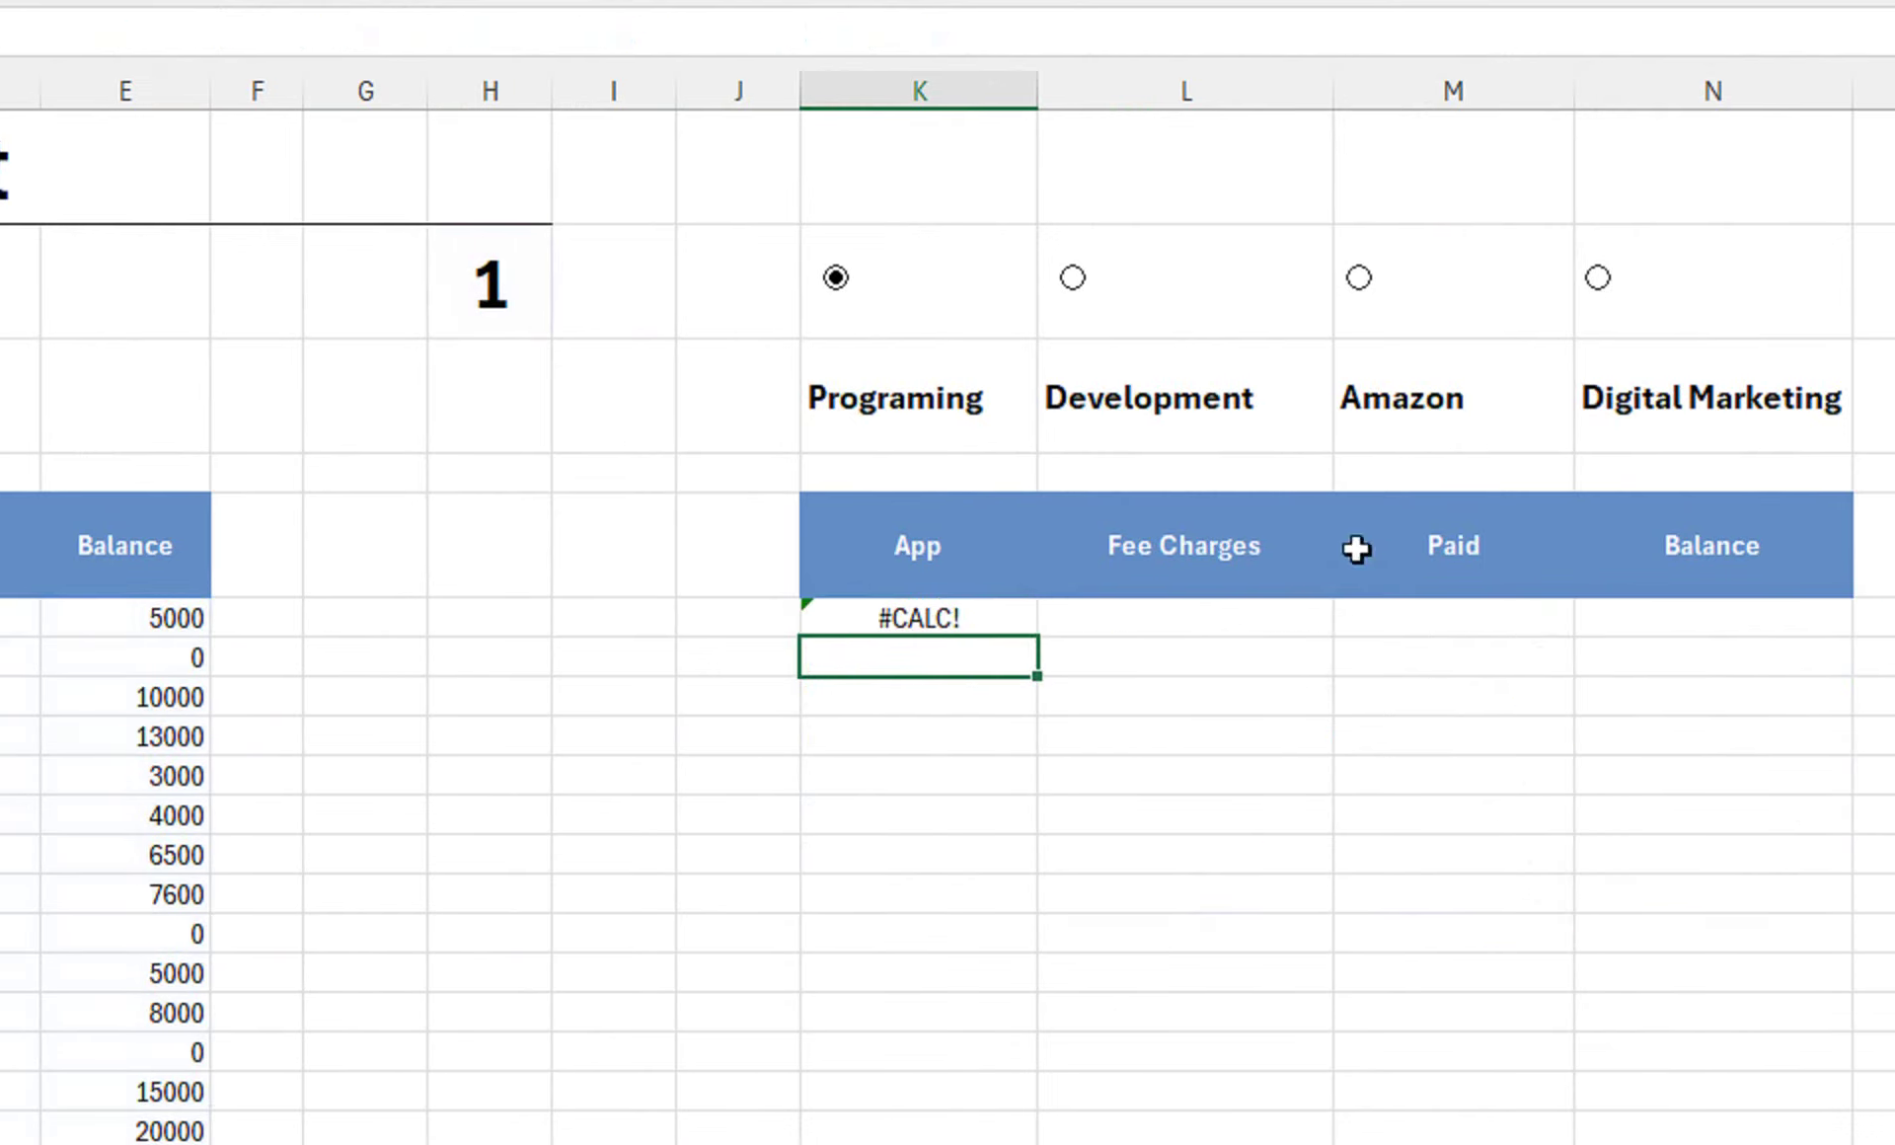
{"action": "double_click", "coordinate": [1017, 406]}
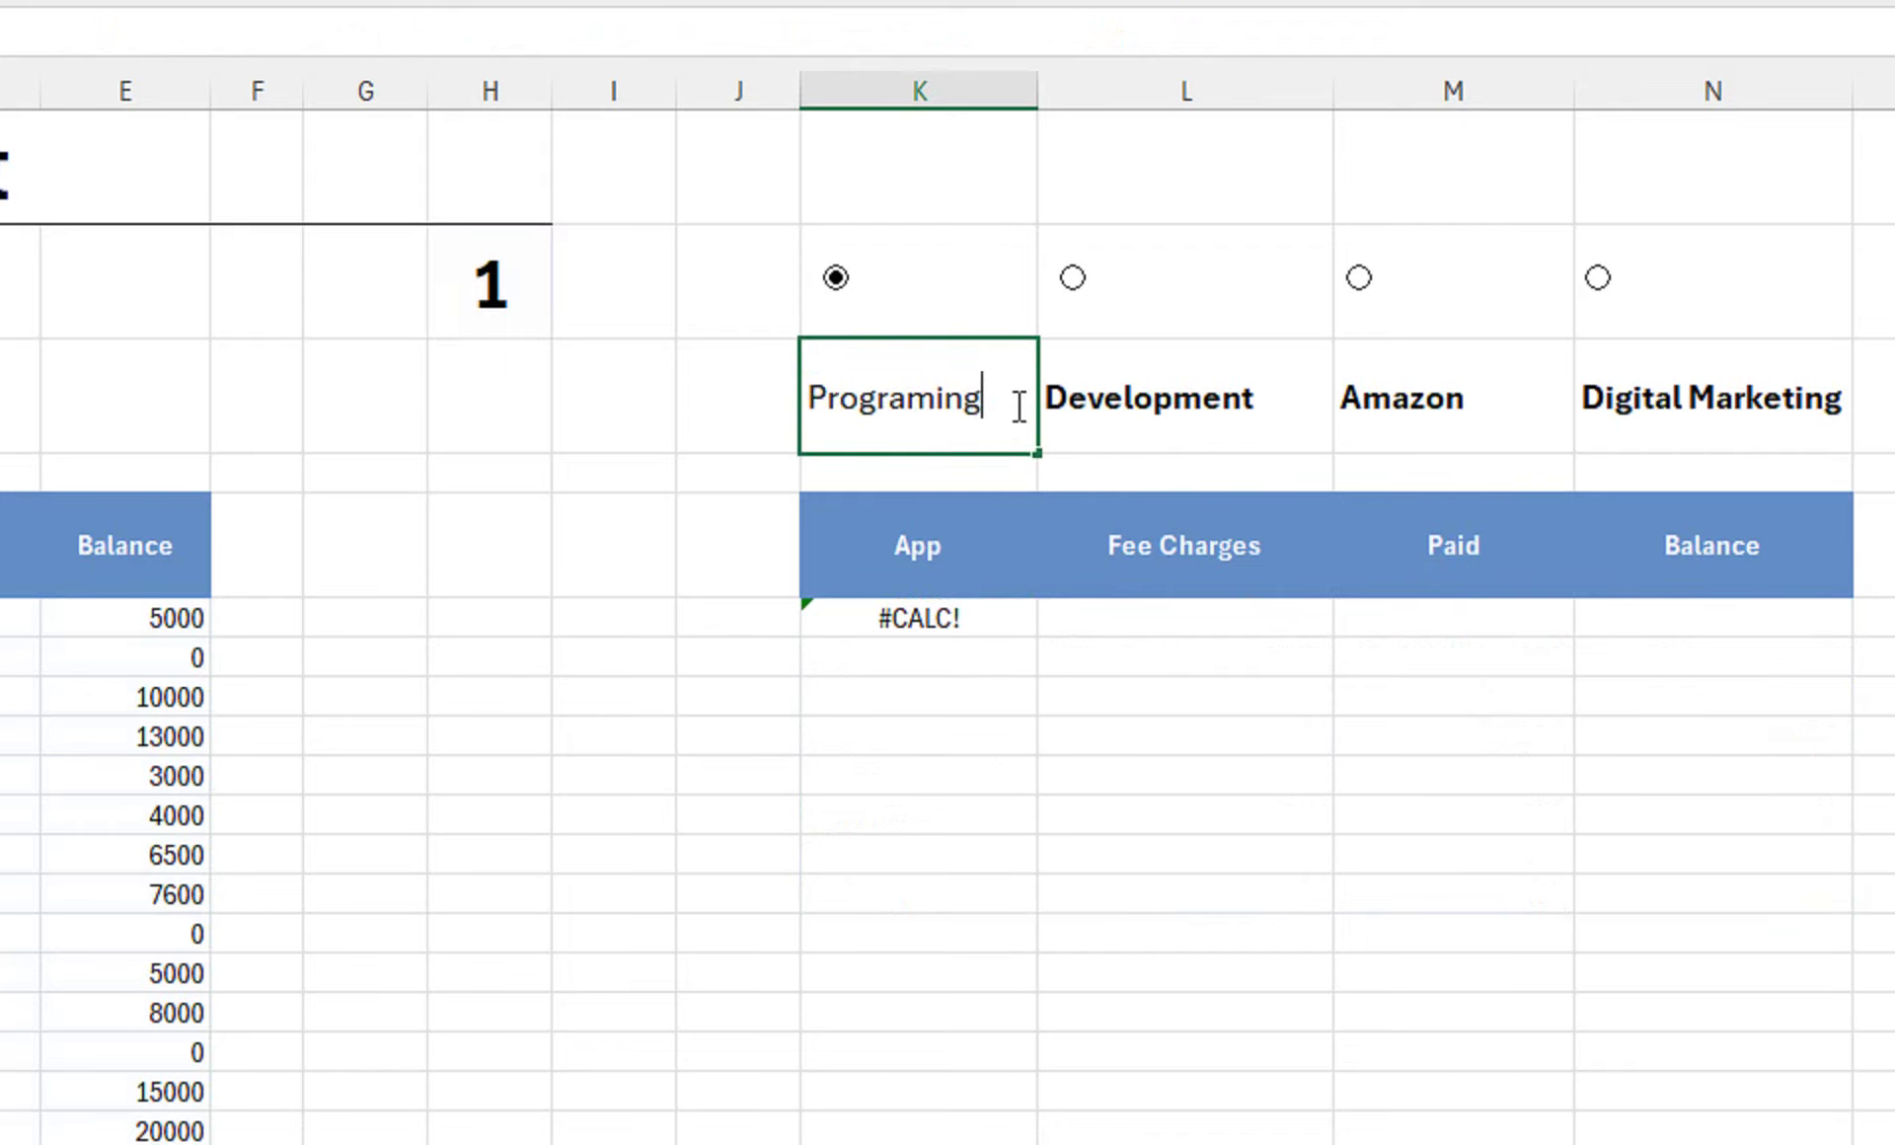
- Copy the Programing label from K4 over A6:A12 and clear the pasted formatting
{"action": "key", "text": "Return"}
{"action": "left_click", "coordinate": [1017, 404]}
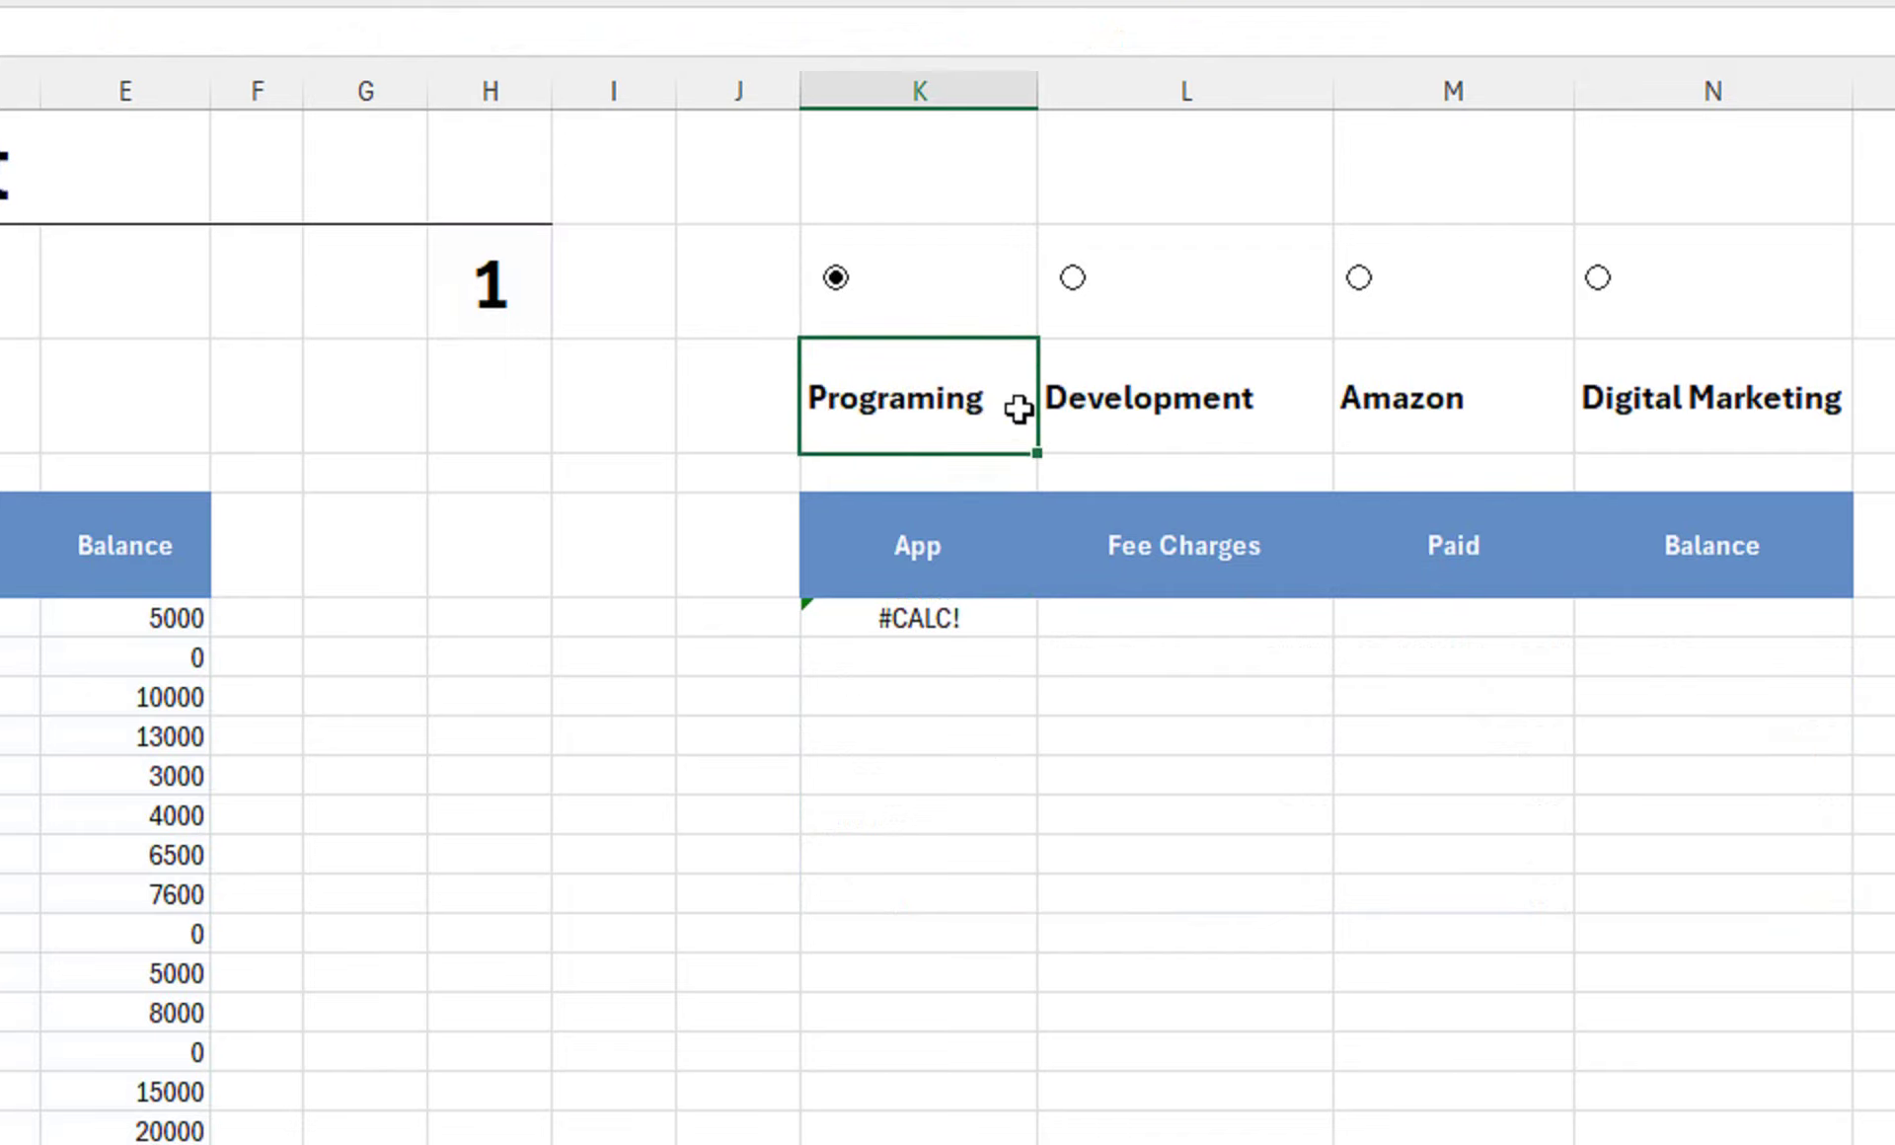
{"action": "key", "text": "ctrl+c"}
{"action": "scroll", "coordinate": [63, 689], "scroll_direction": "left", "scroll_amount": 6}
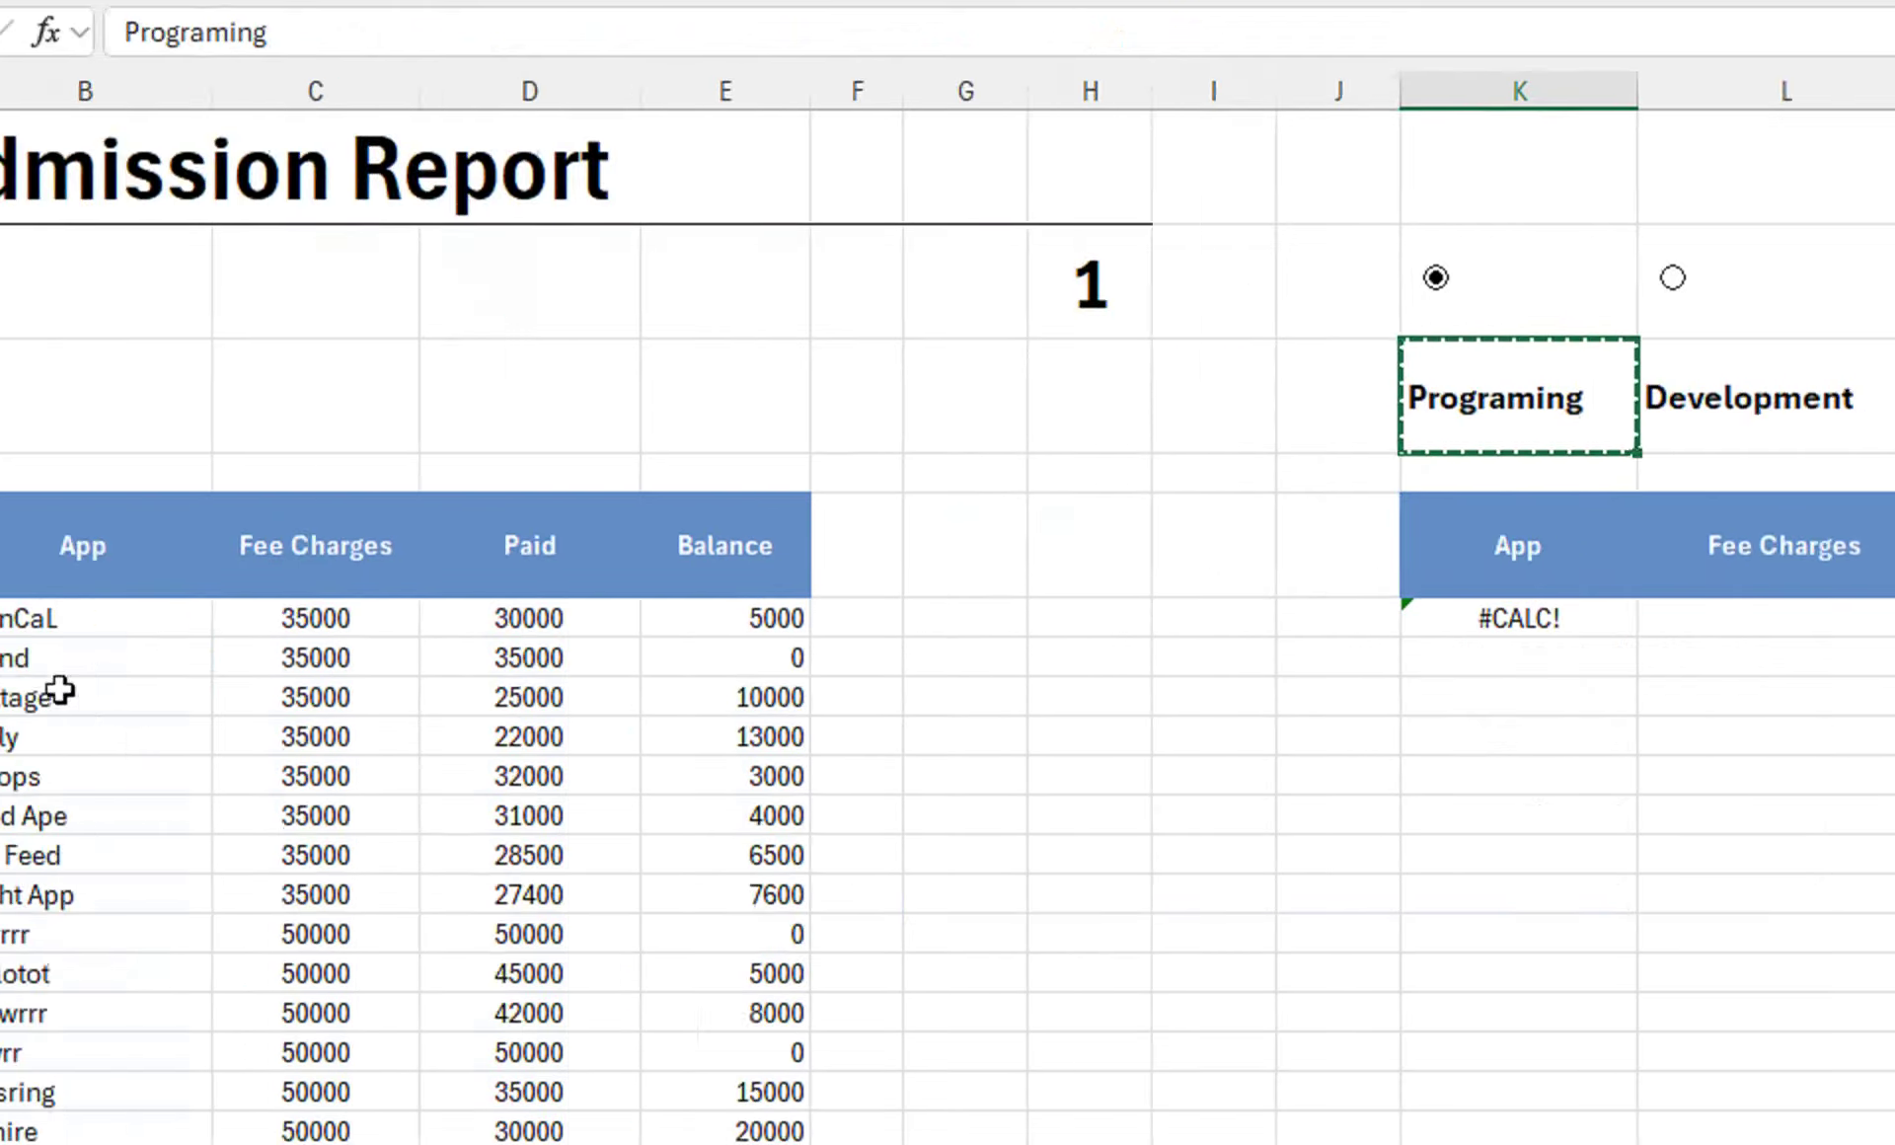
{"action": "scroll", "coordinate": [220, 641], "scroll_direction": "left", "scroll_amount": 2}
{"action": "left_click_drag", "start_coordinate": [212, 620], "coordinate": [215, 846]}
{"action": "key", "text": "ctrl+v"}
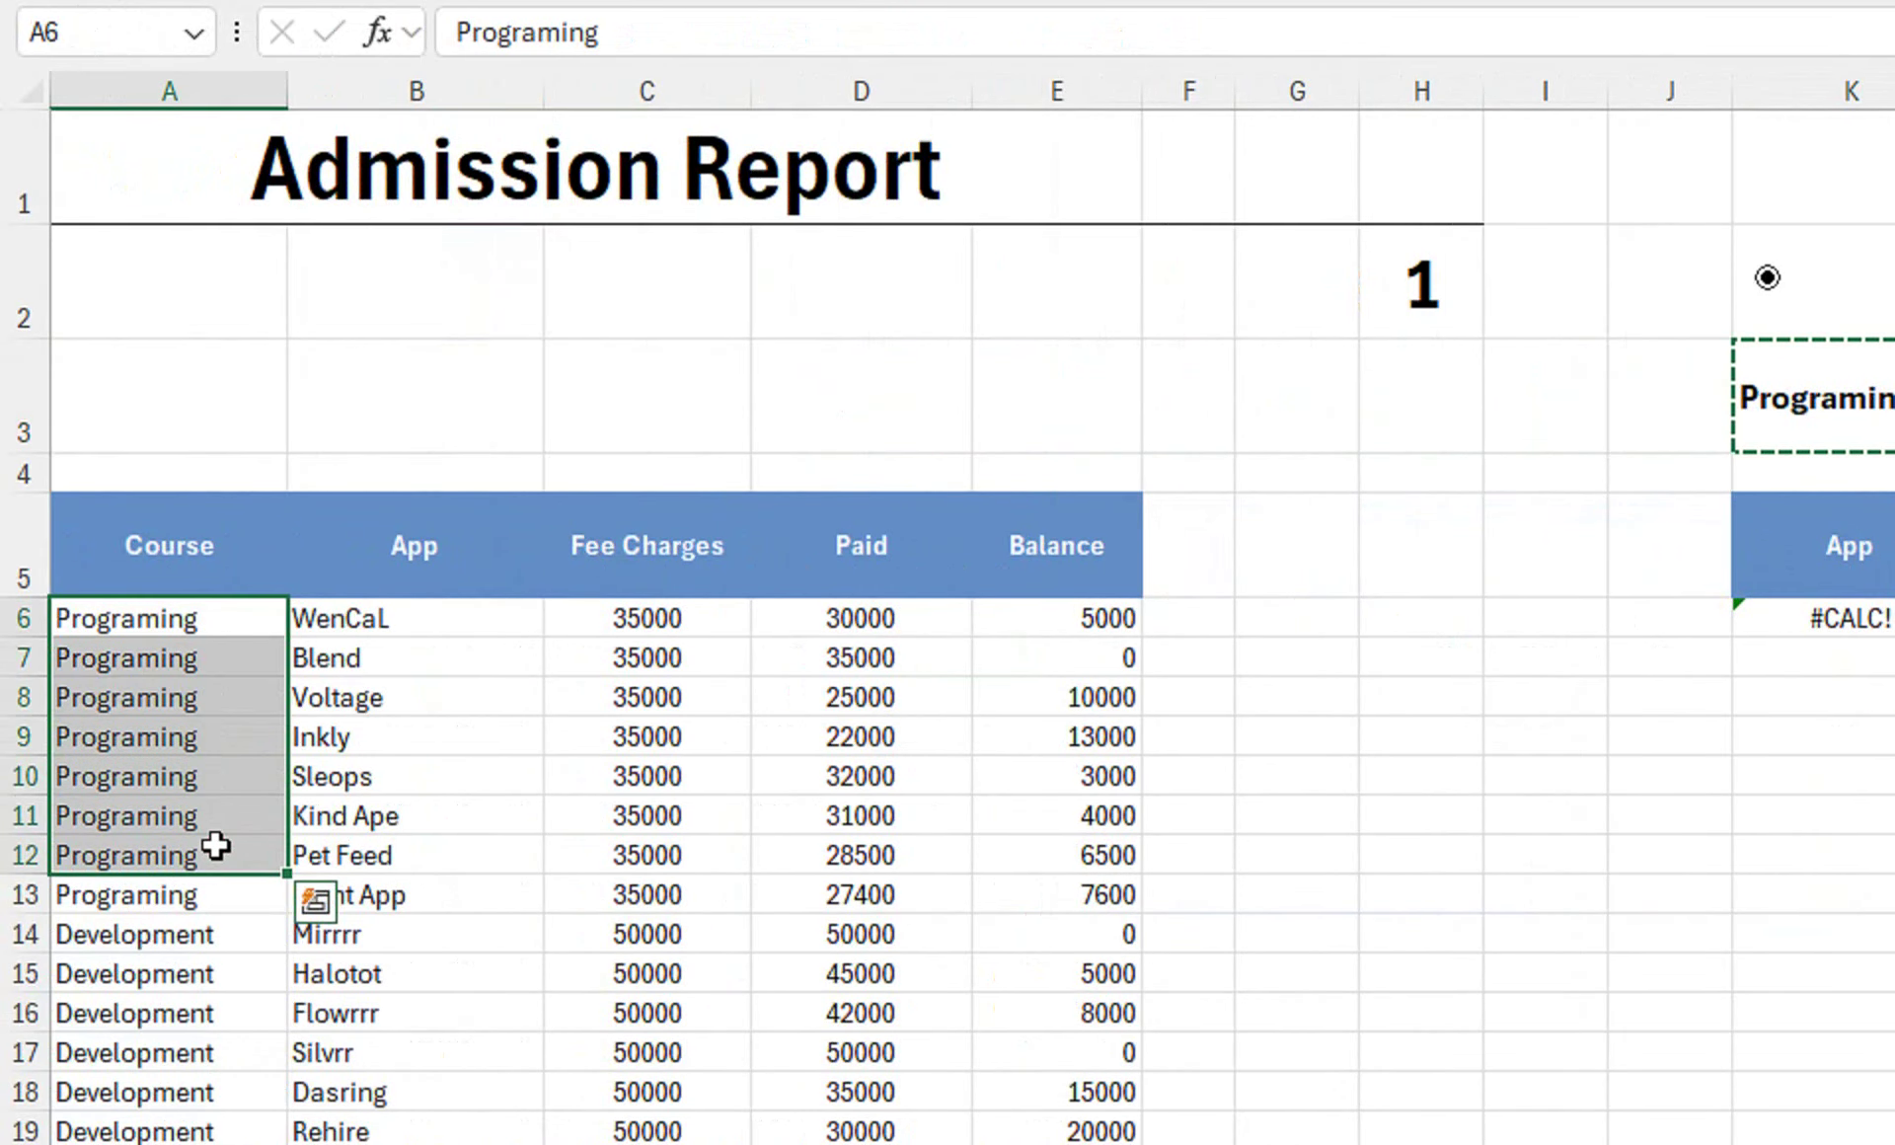
{"action": "key", "text": "ctrl+v"}
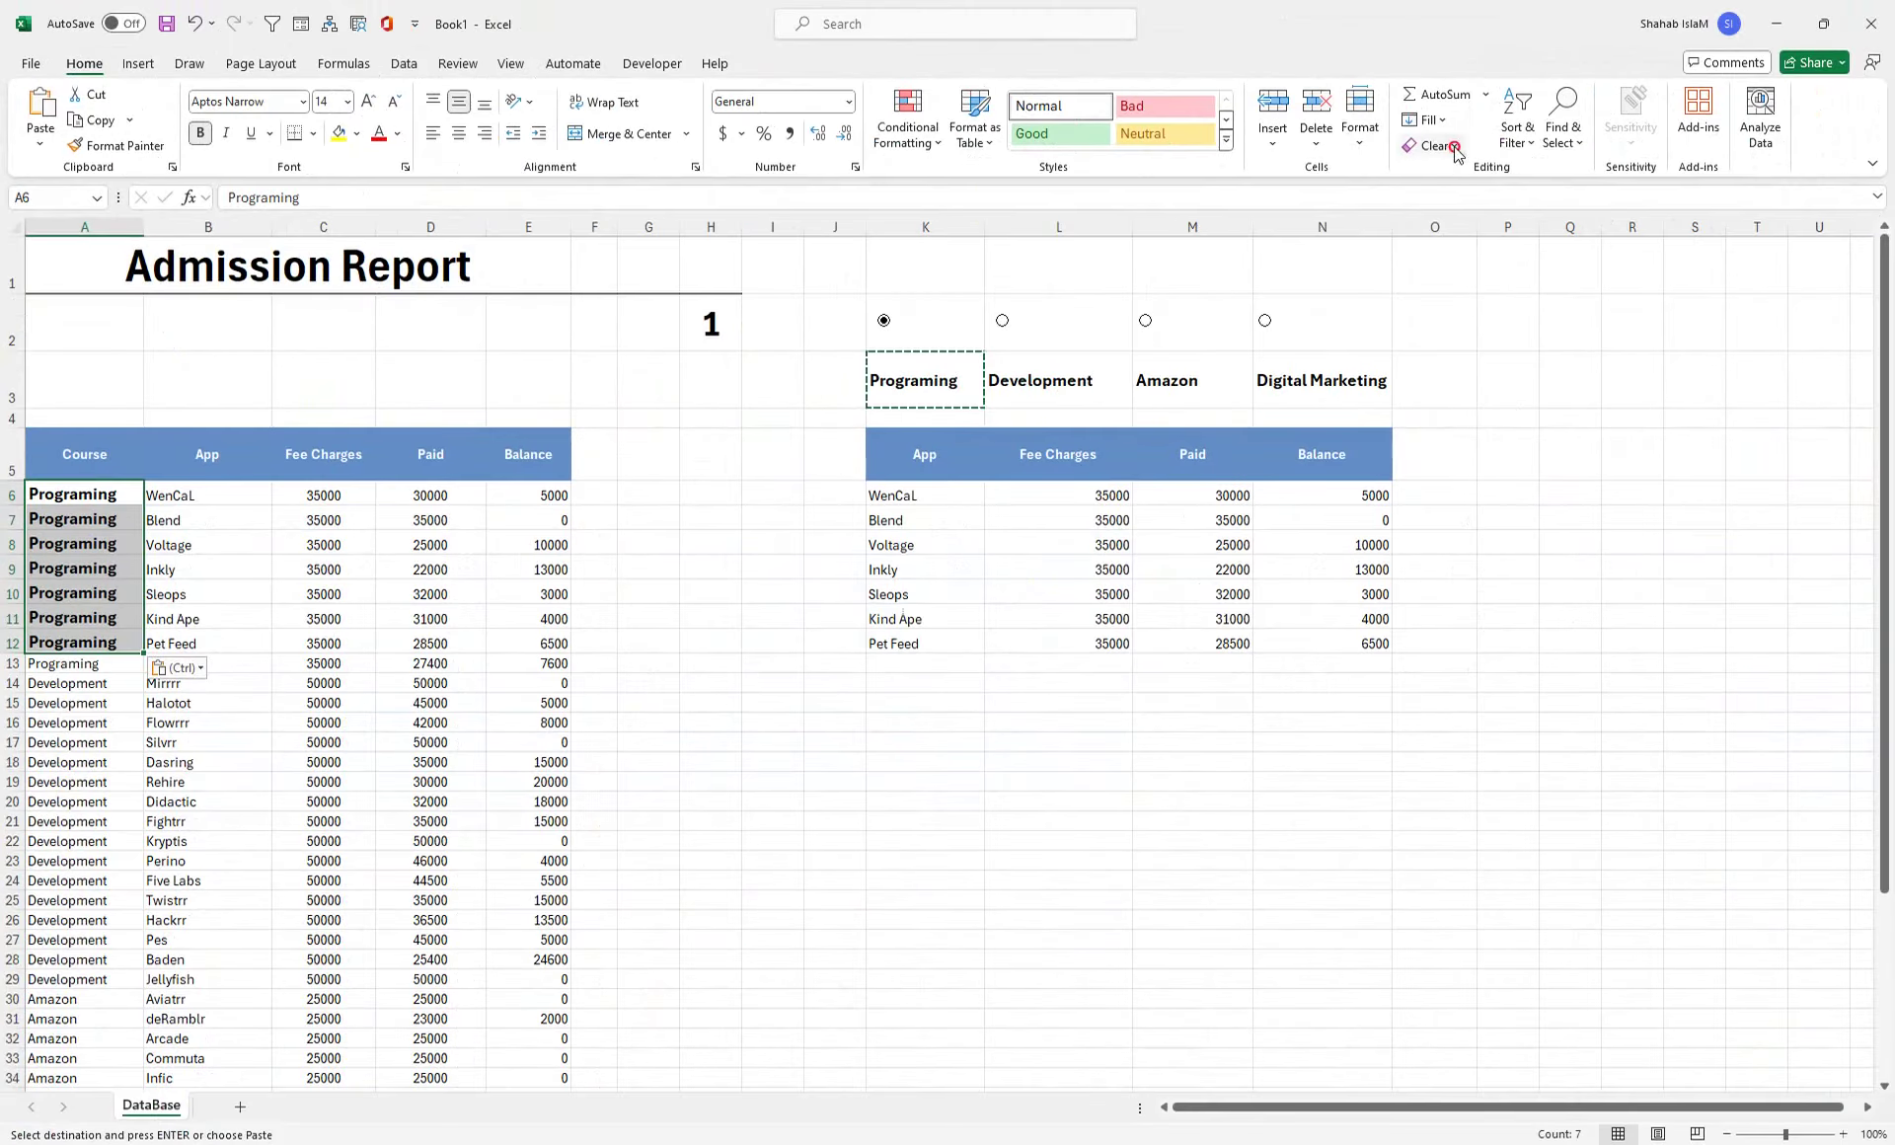
{"action": "left_click", "coordinate": [1430, 145]}
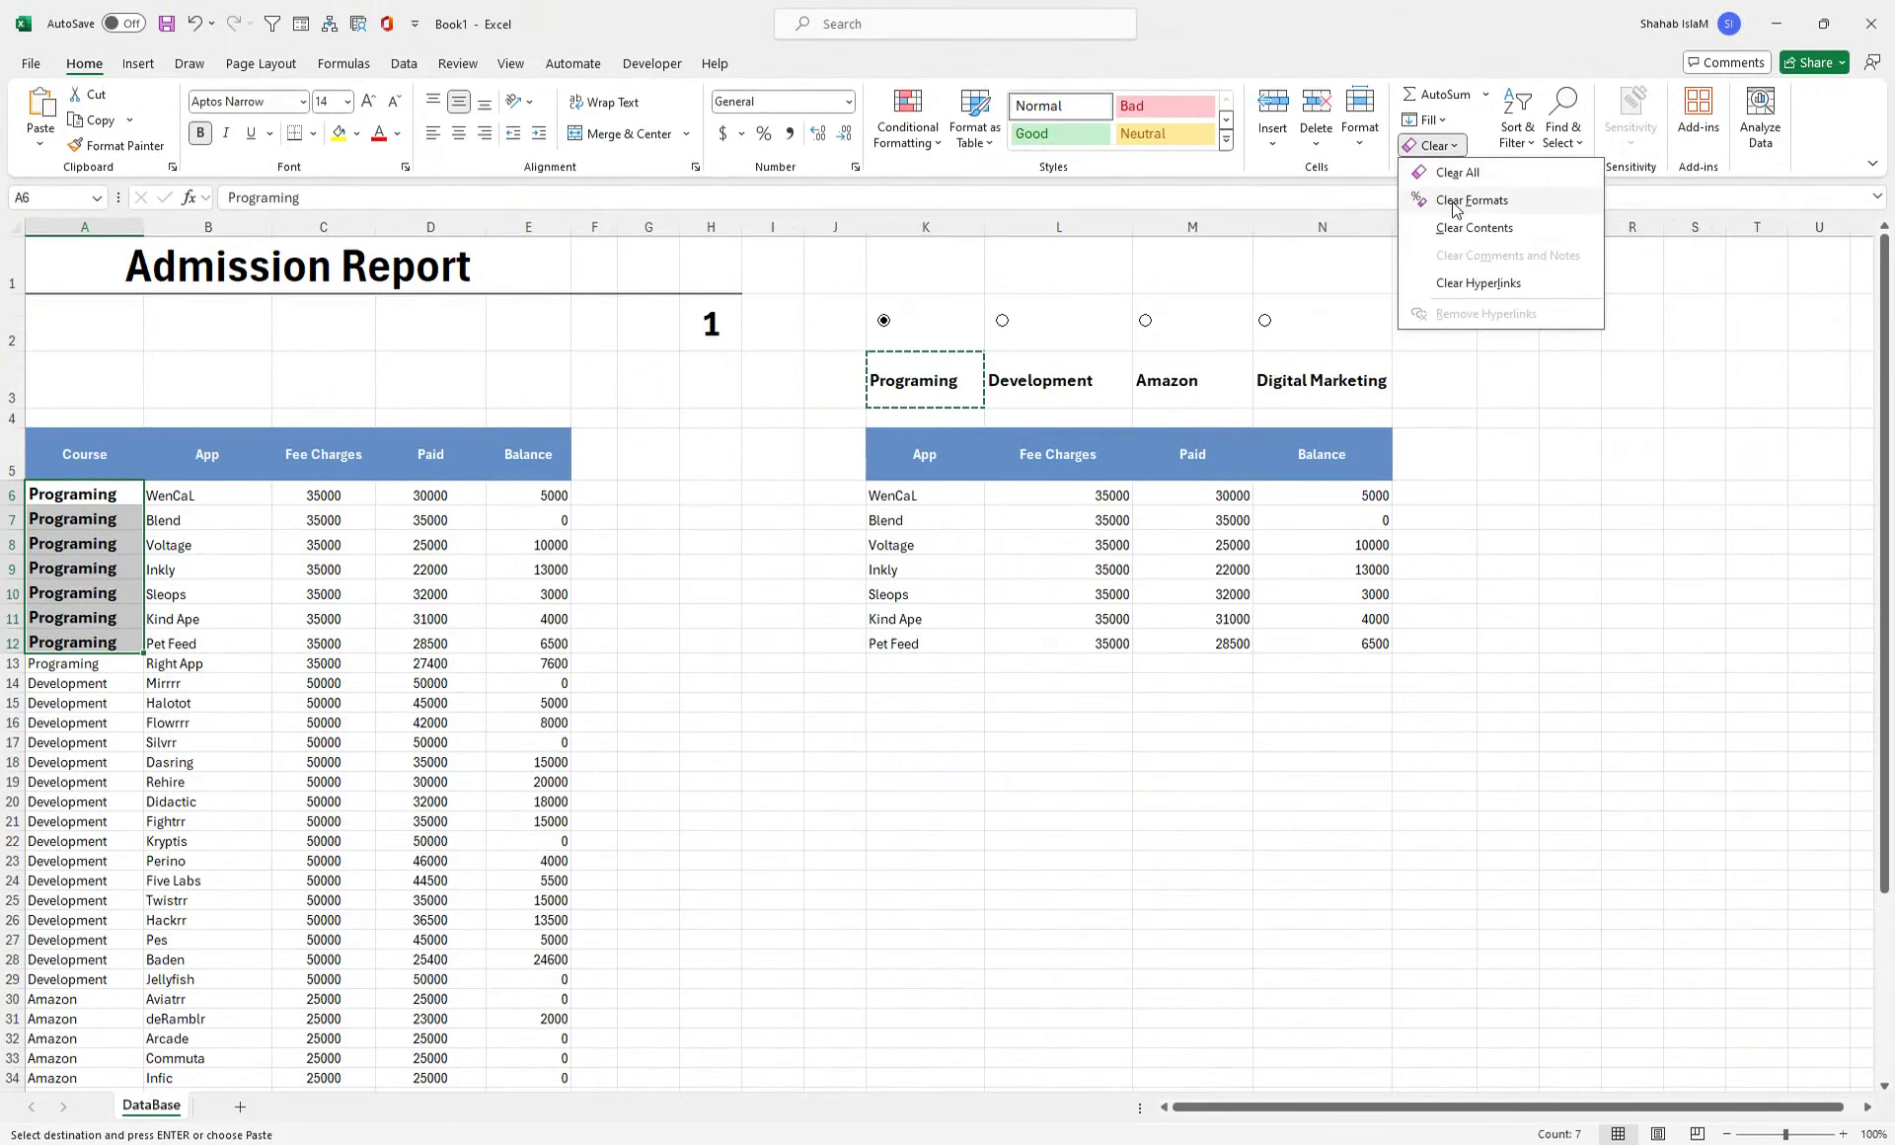
{"action": "left_click", "coordinate": [1480, 198]}
- Correct the course cell in row 13 to match the Programing label
{"action": "left_click", "coordinate": [388, 625]}
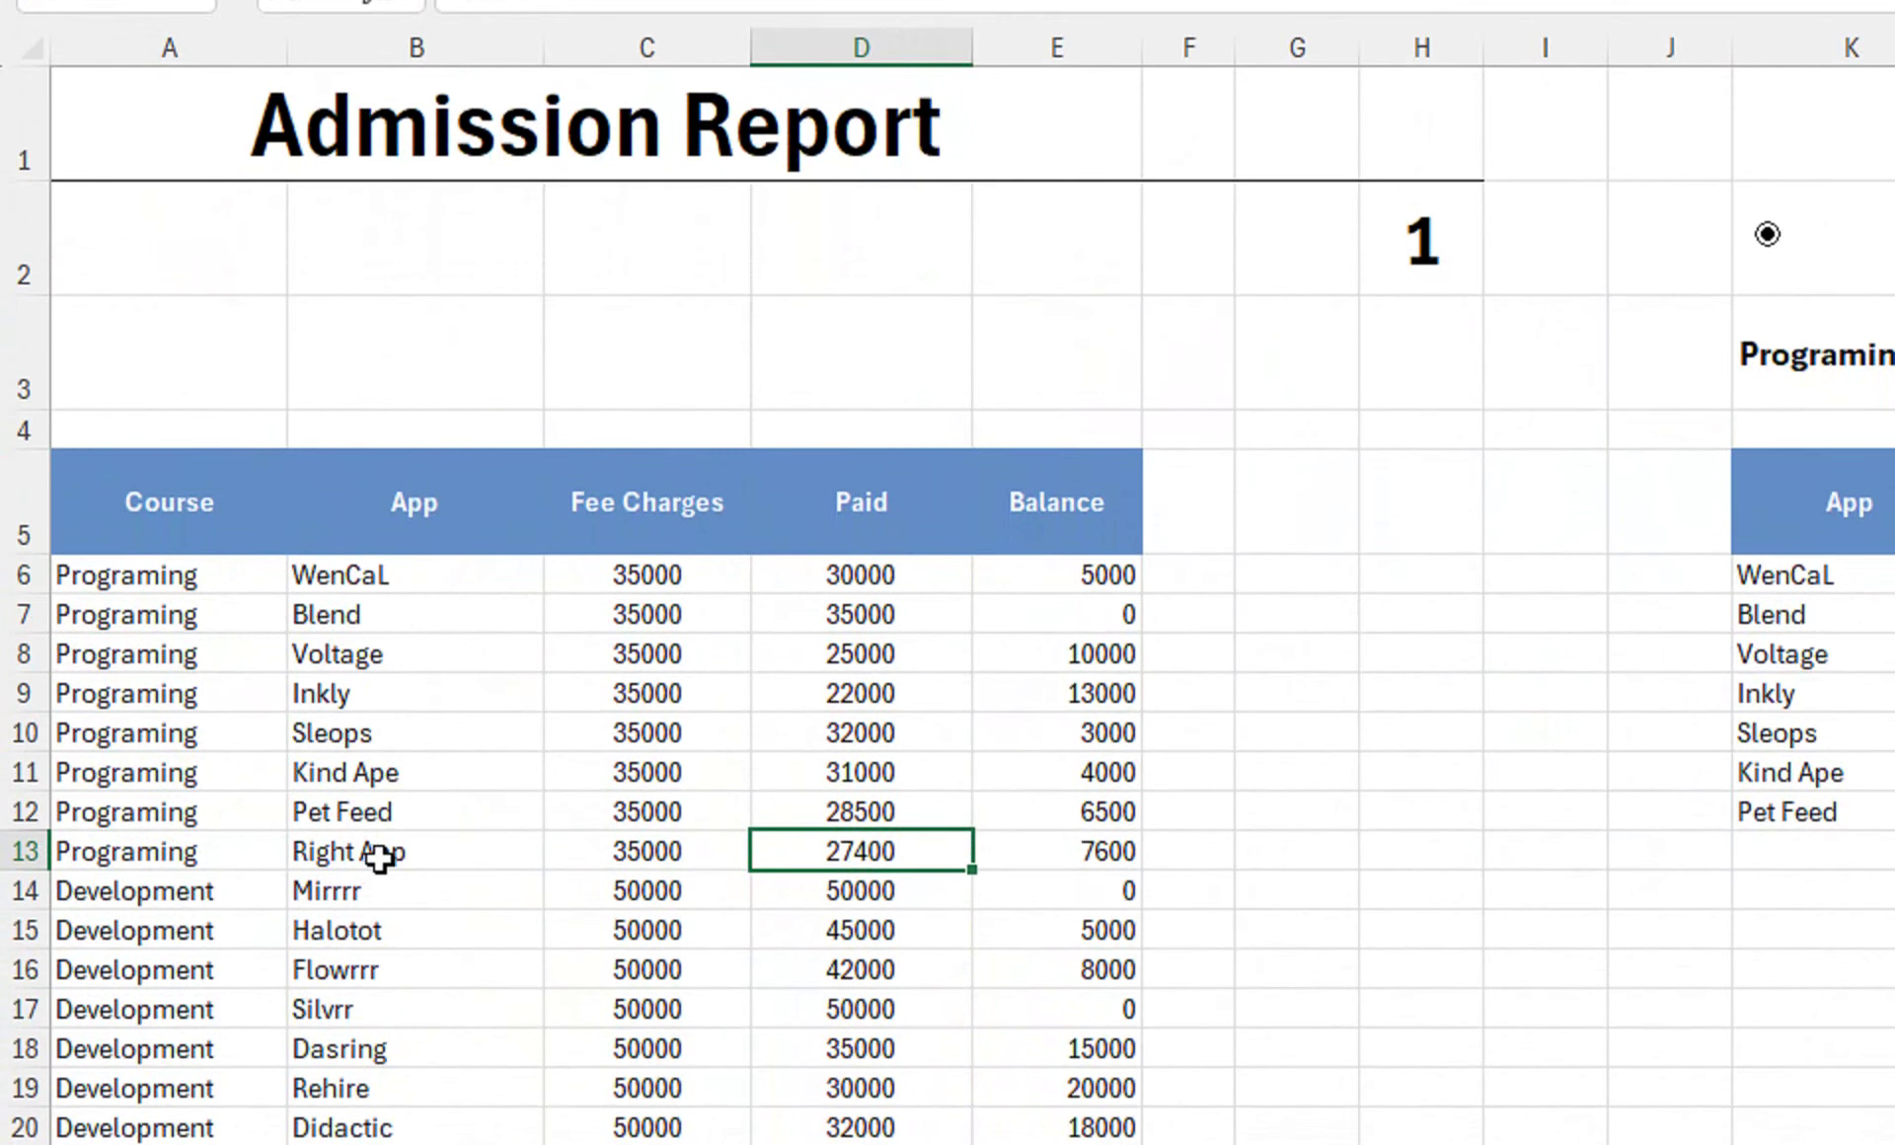
{"action": "key", "text": "Home"}
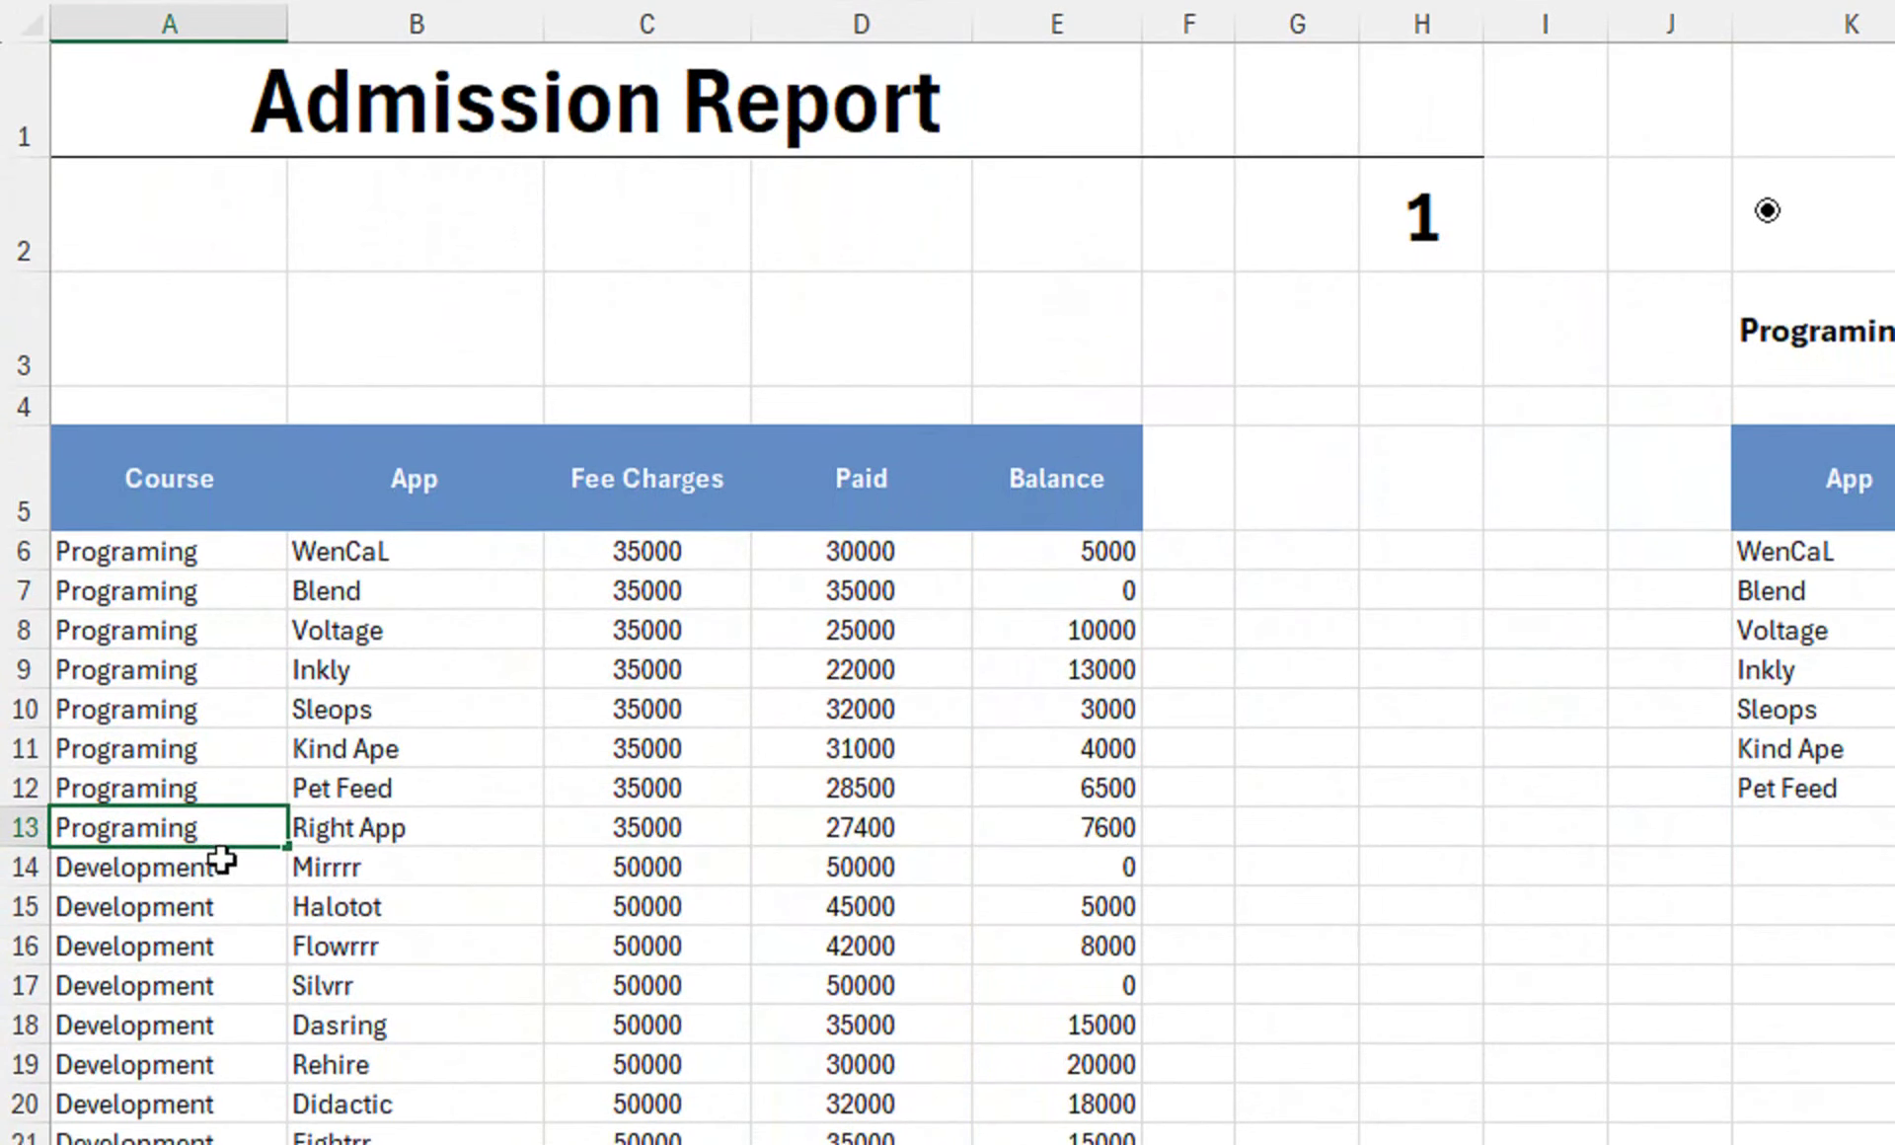
{"action": "left_click", "coordinate": [221, 858]}
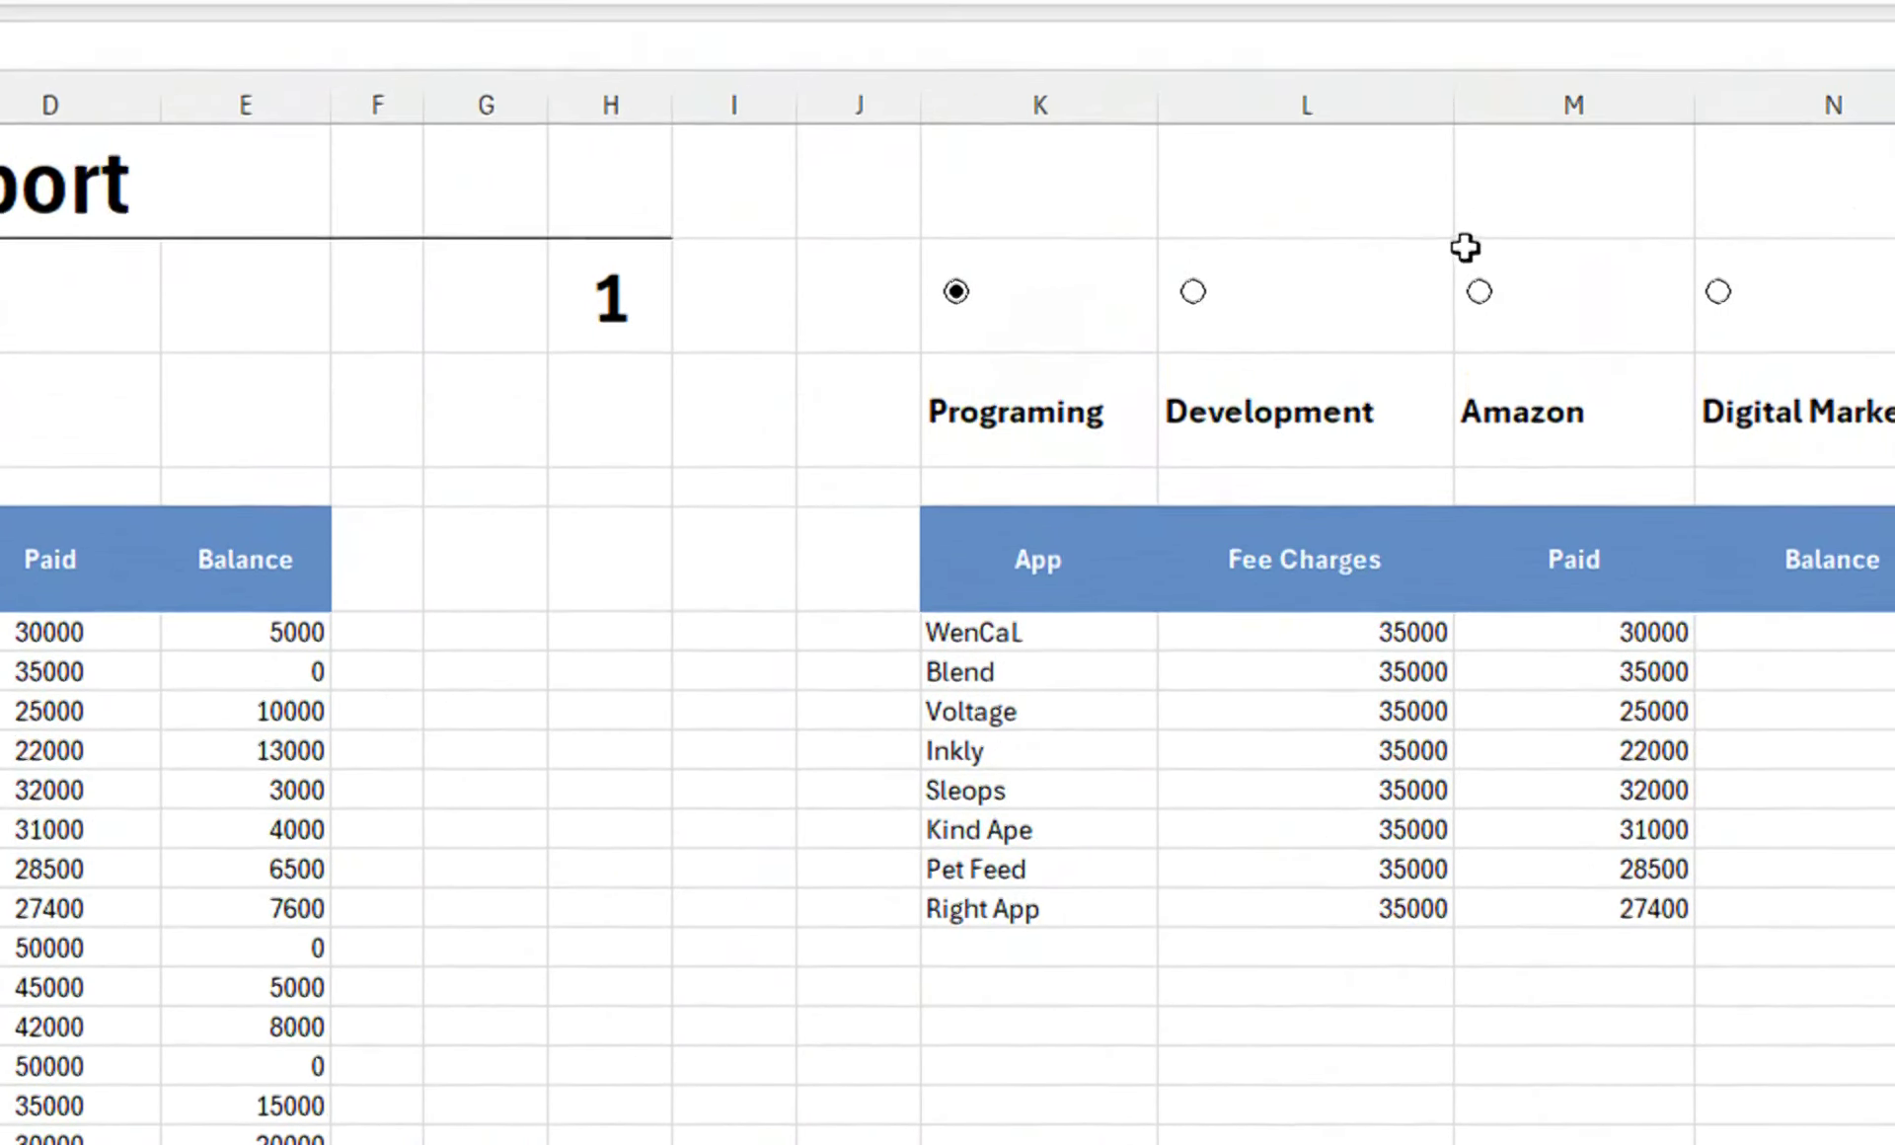
- Cycle through all four options, ending on Amazon's nine apps, and select the results table K5:N14
{"action": "left_click", "coordinate": [1470, 292]}
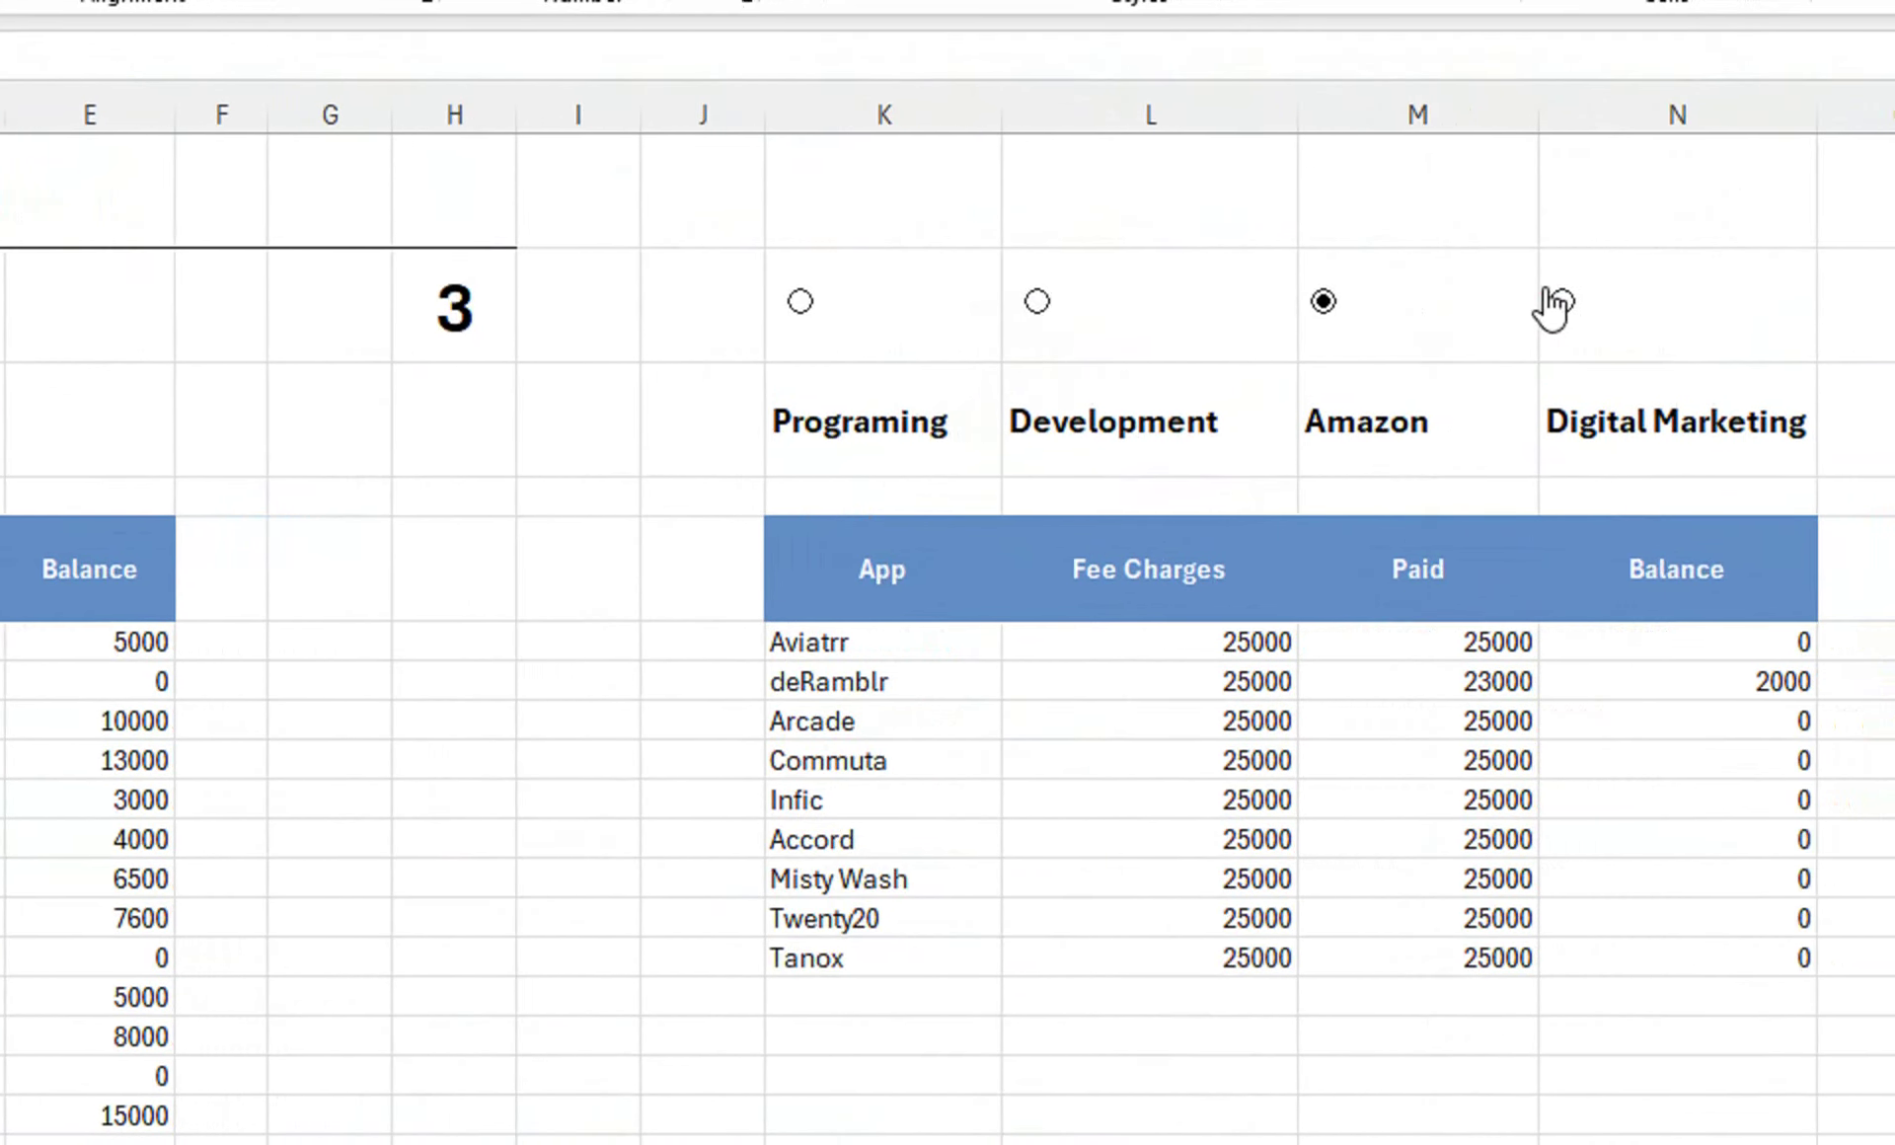
{"action": "left_click", "coordinate": [1552, 304]}
{"action": "left_click", "coordinate": [1174, 328]}
{"action": "left_click", "coordinate": [858, 316]}
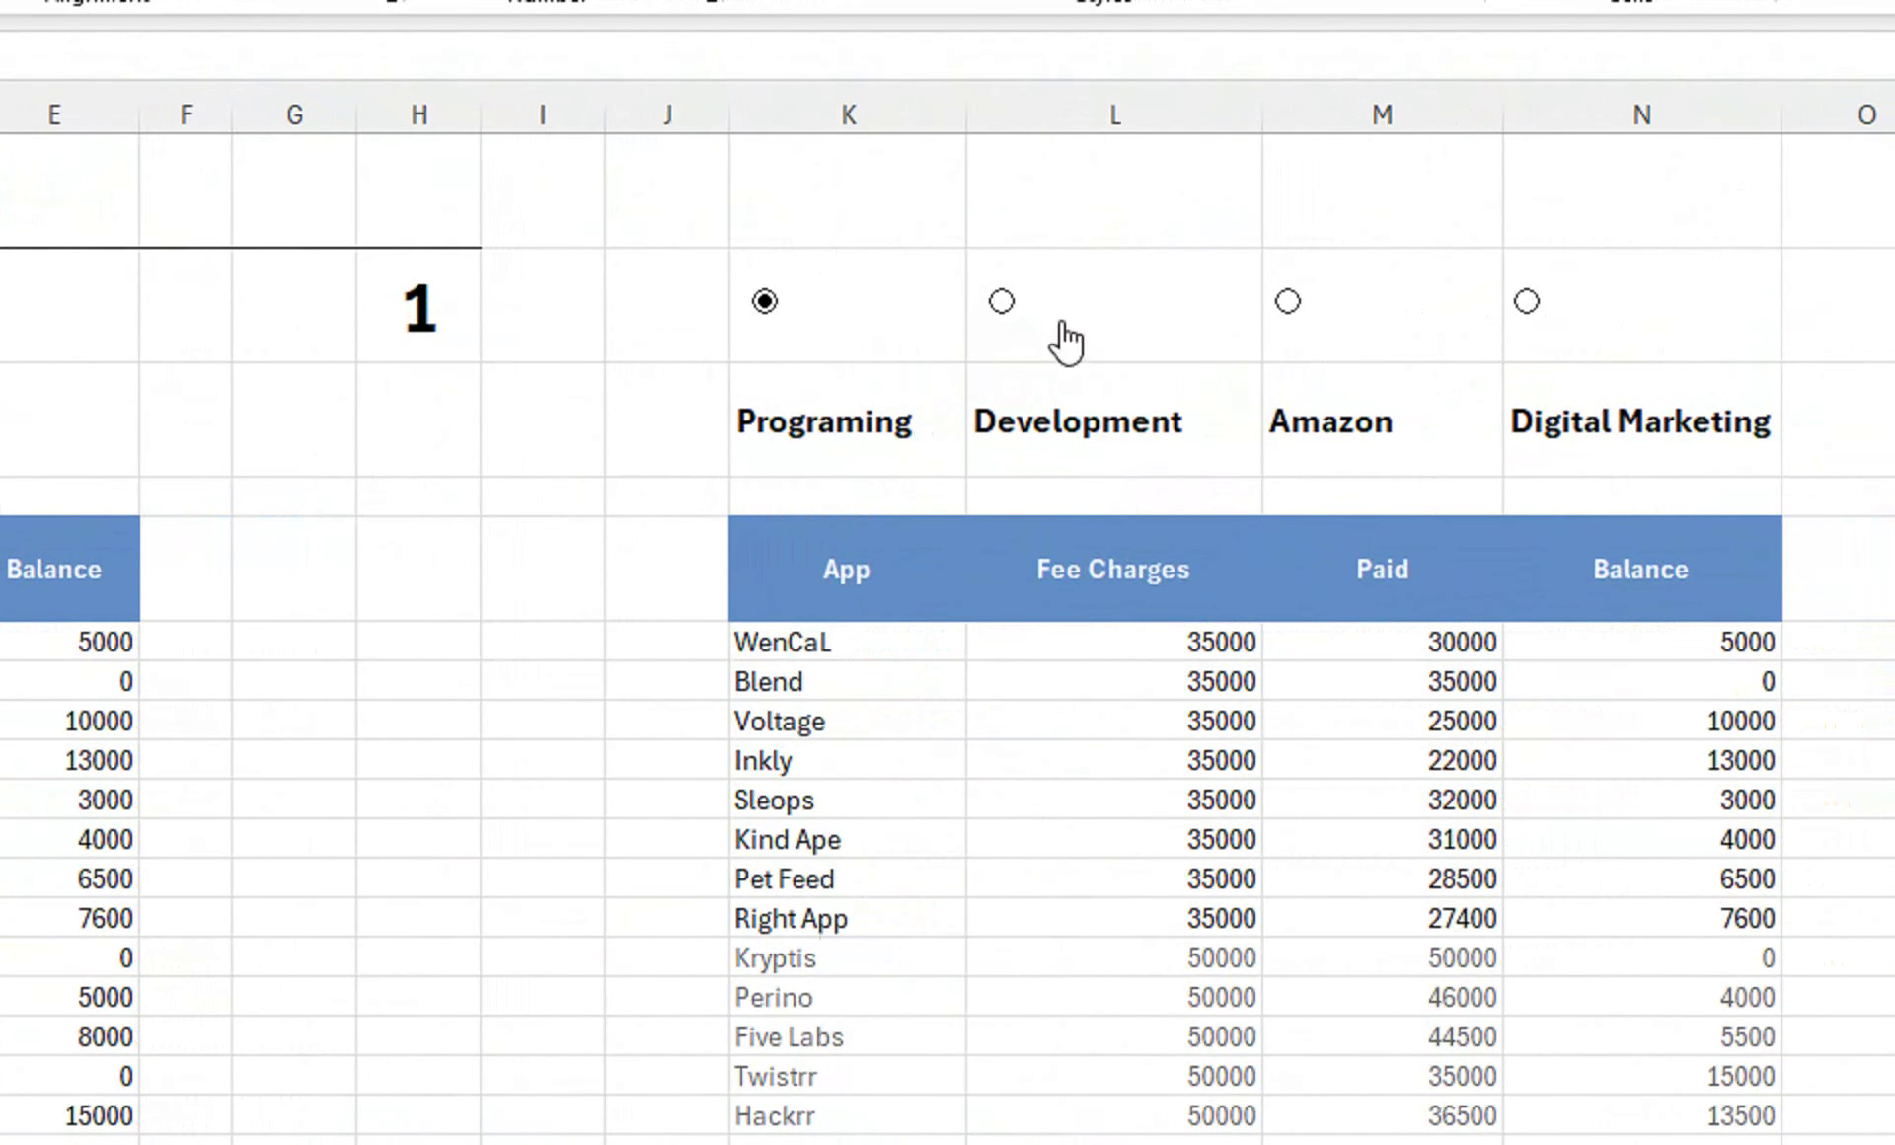
{"action": "left_click", "coordinate": [1291, 306]}
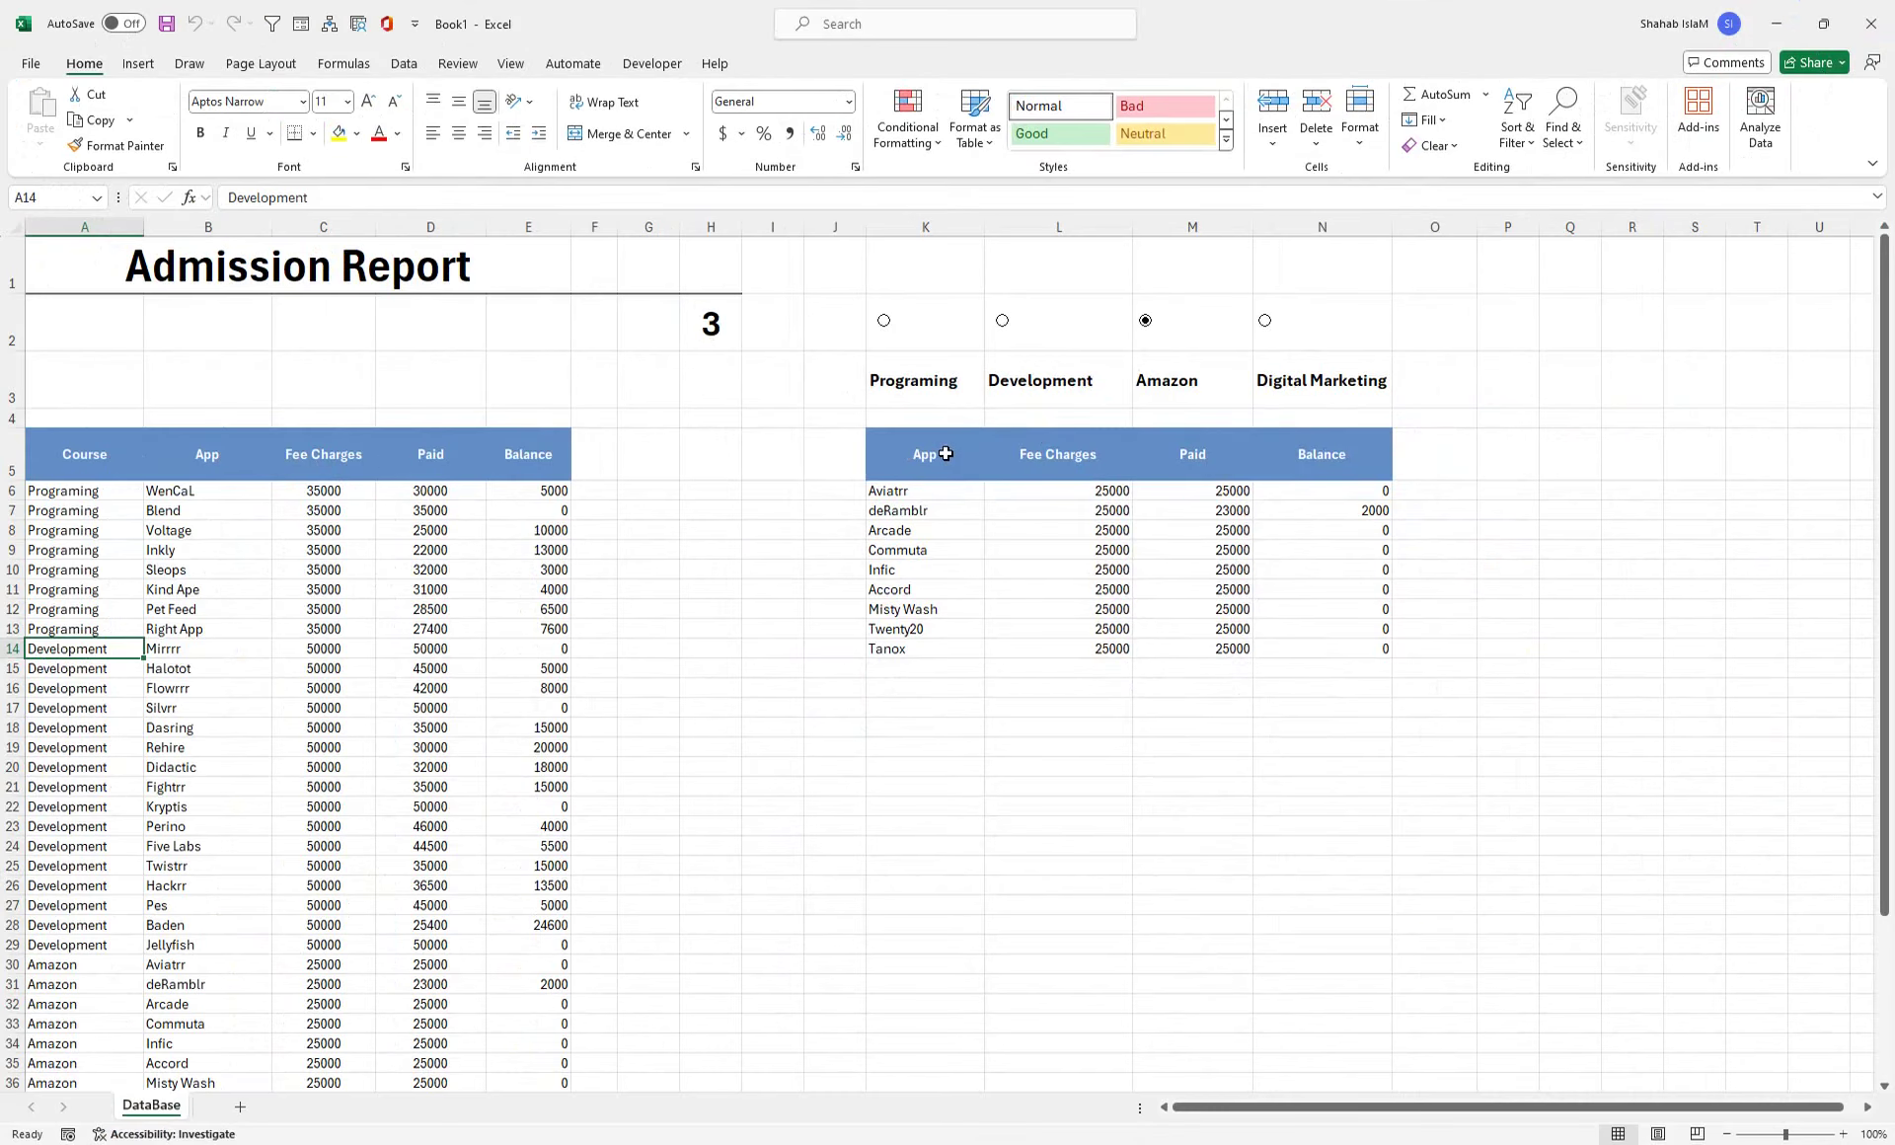
{"action": "left_click_drag", "start_coordinate": [898, 454], "coordinate": [1274, 643]}
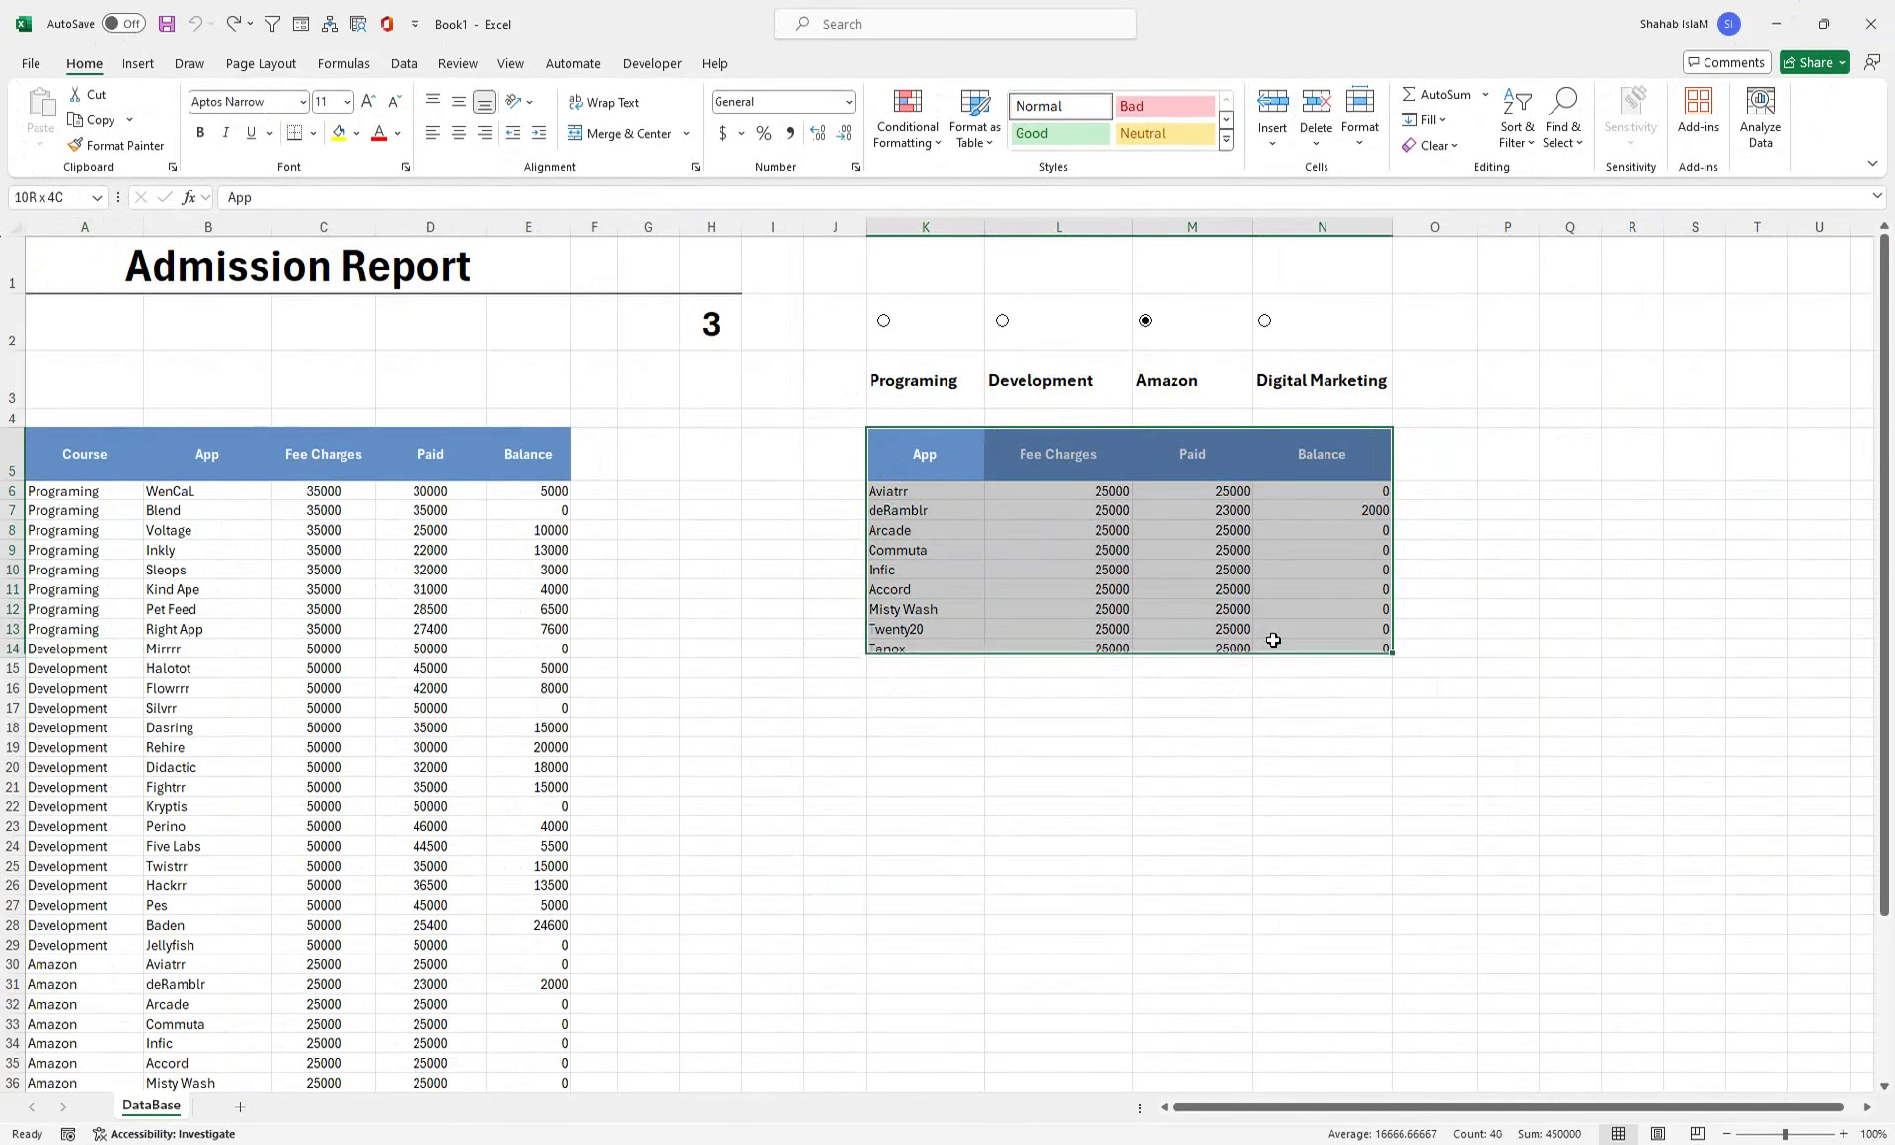
- Insert a clustered column chart of the table, widen it and place it below the table
{"action": "left_click", "coordinate": [134, 65]}
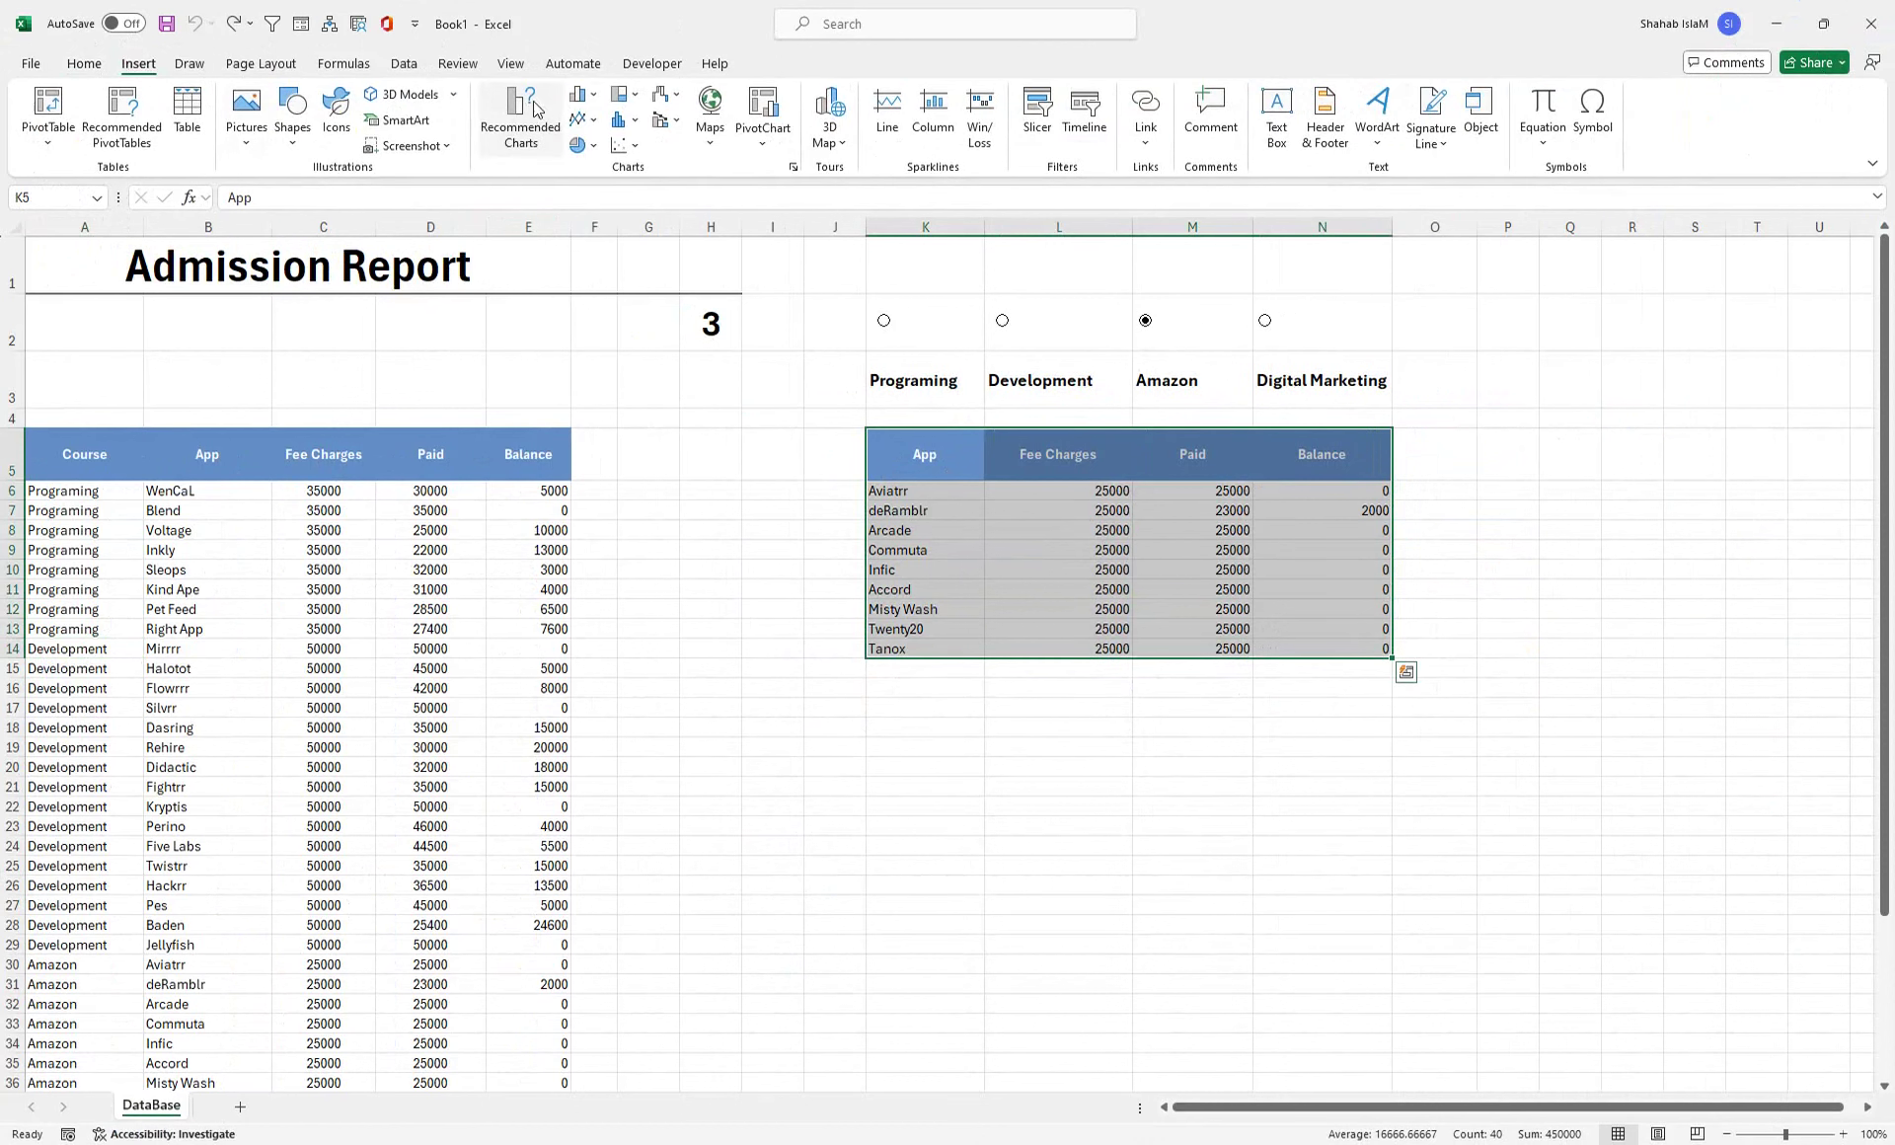
{"action": "left_click", "coordinate": [583, 94]}
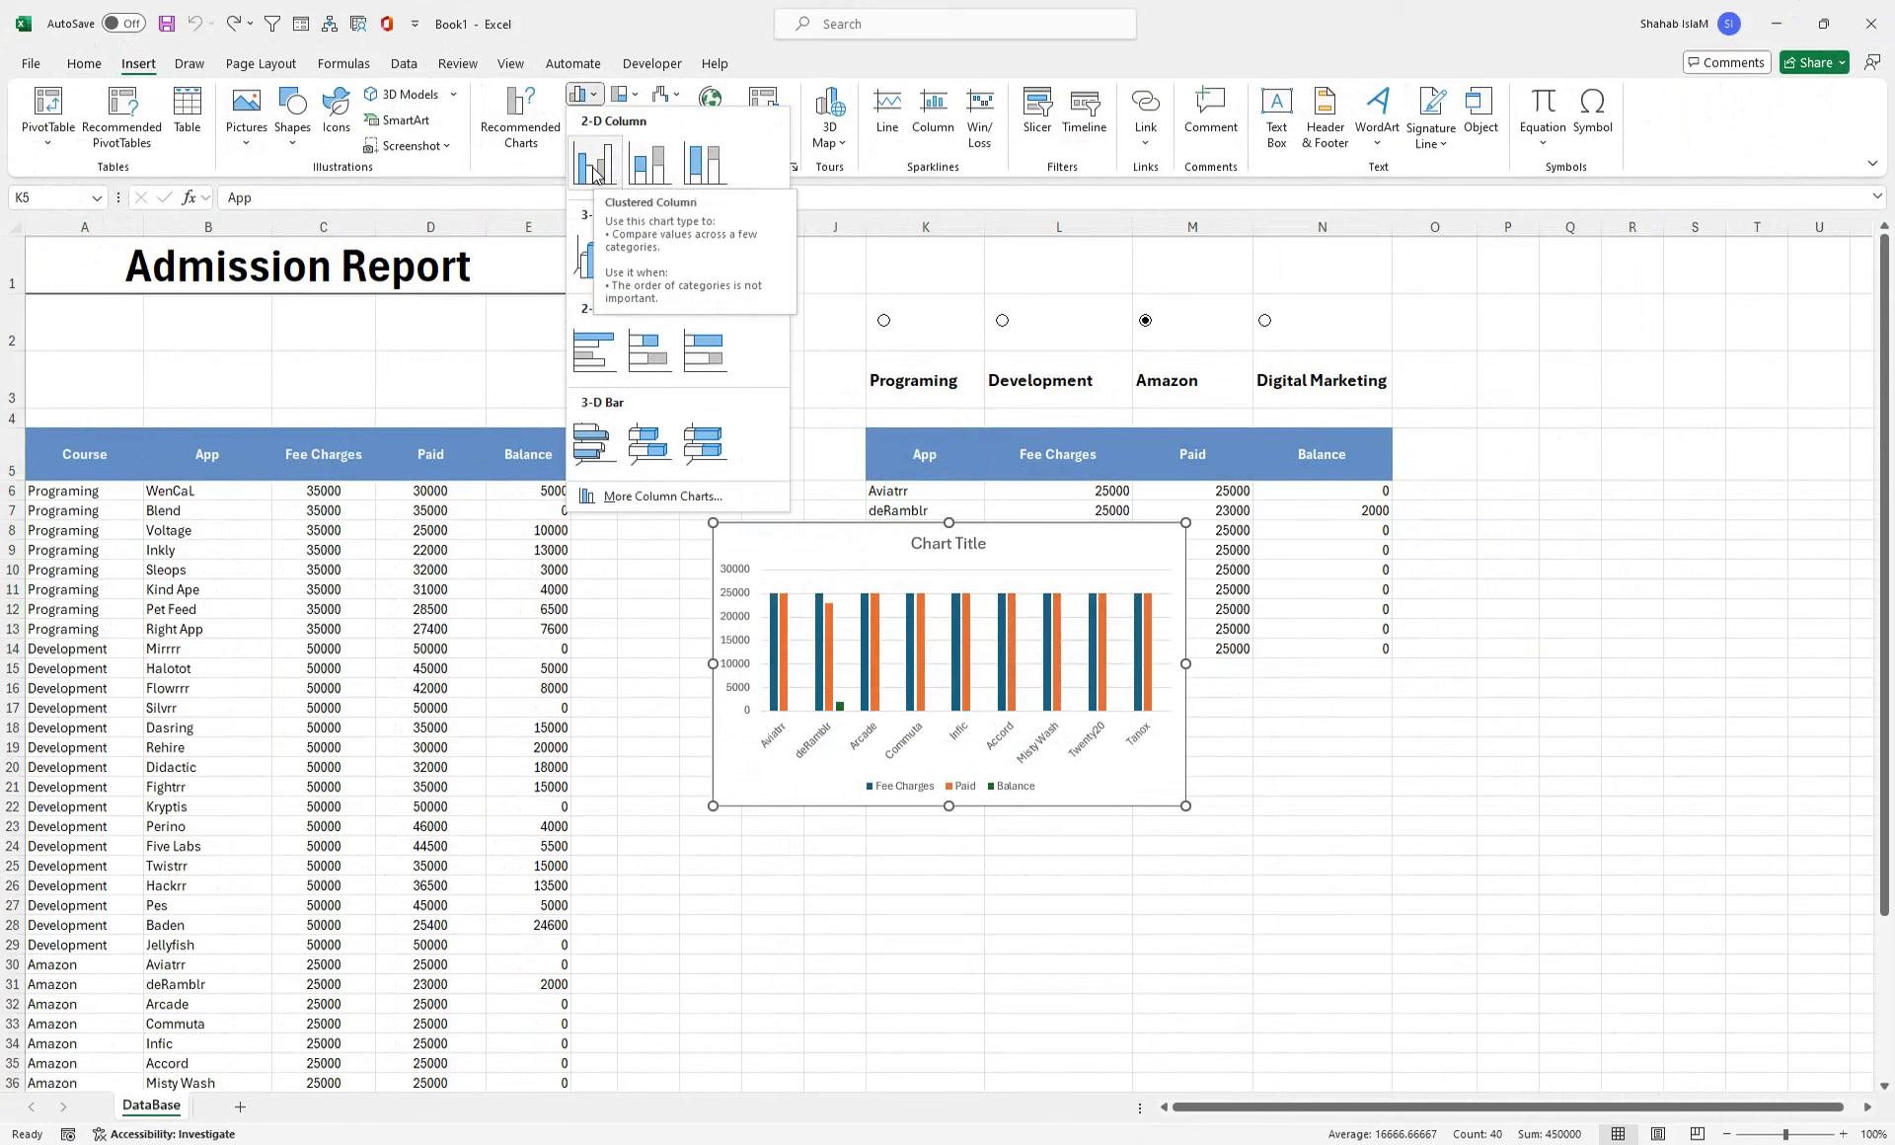
{"action": "left_click", "coordinate": [593, 175]}
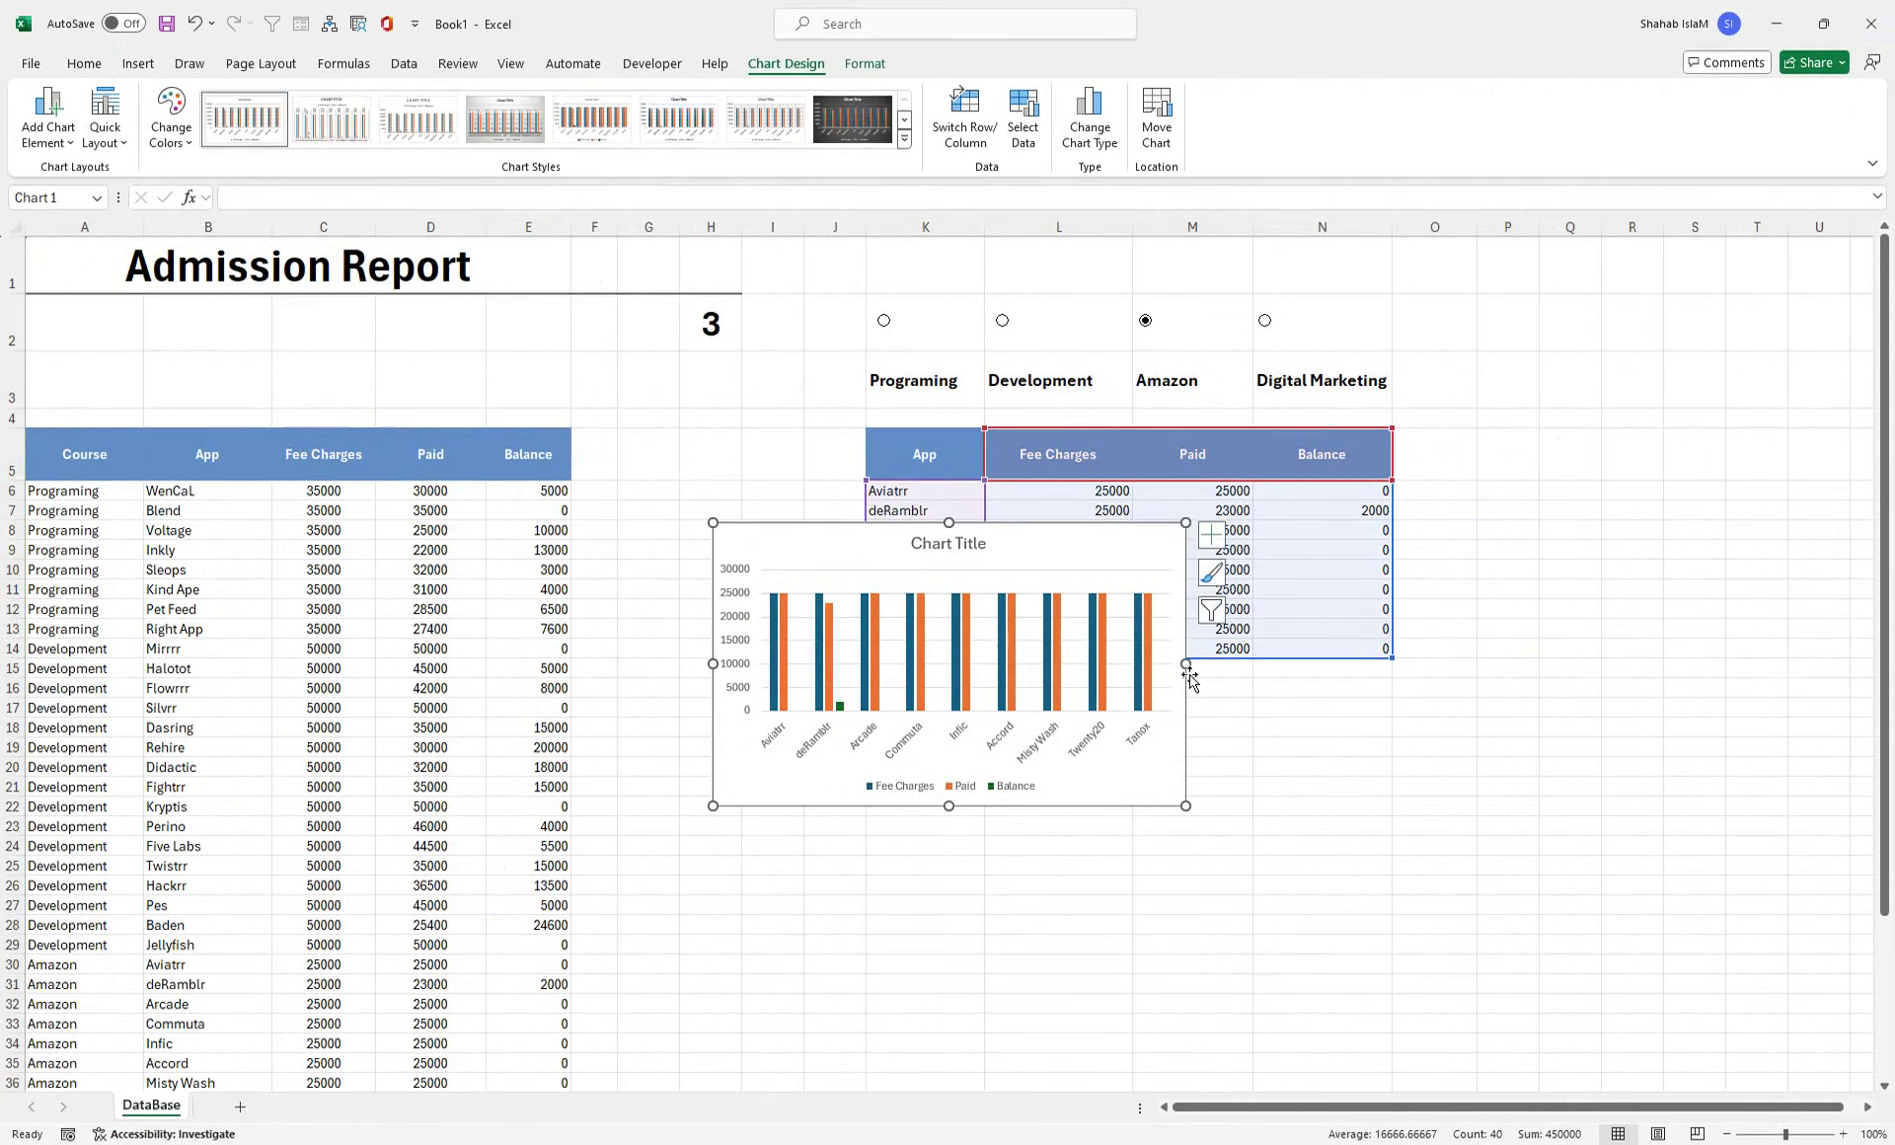
{"action": "left_click_drag", "start_coordinate": [1526, 661], "coordinate": [1570, 664]}
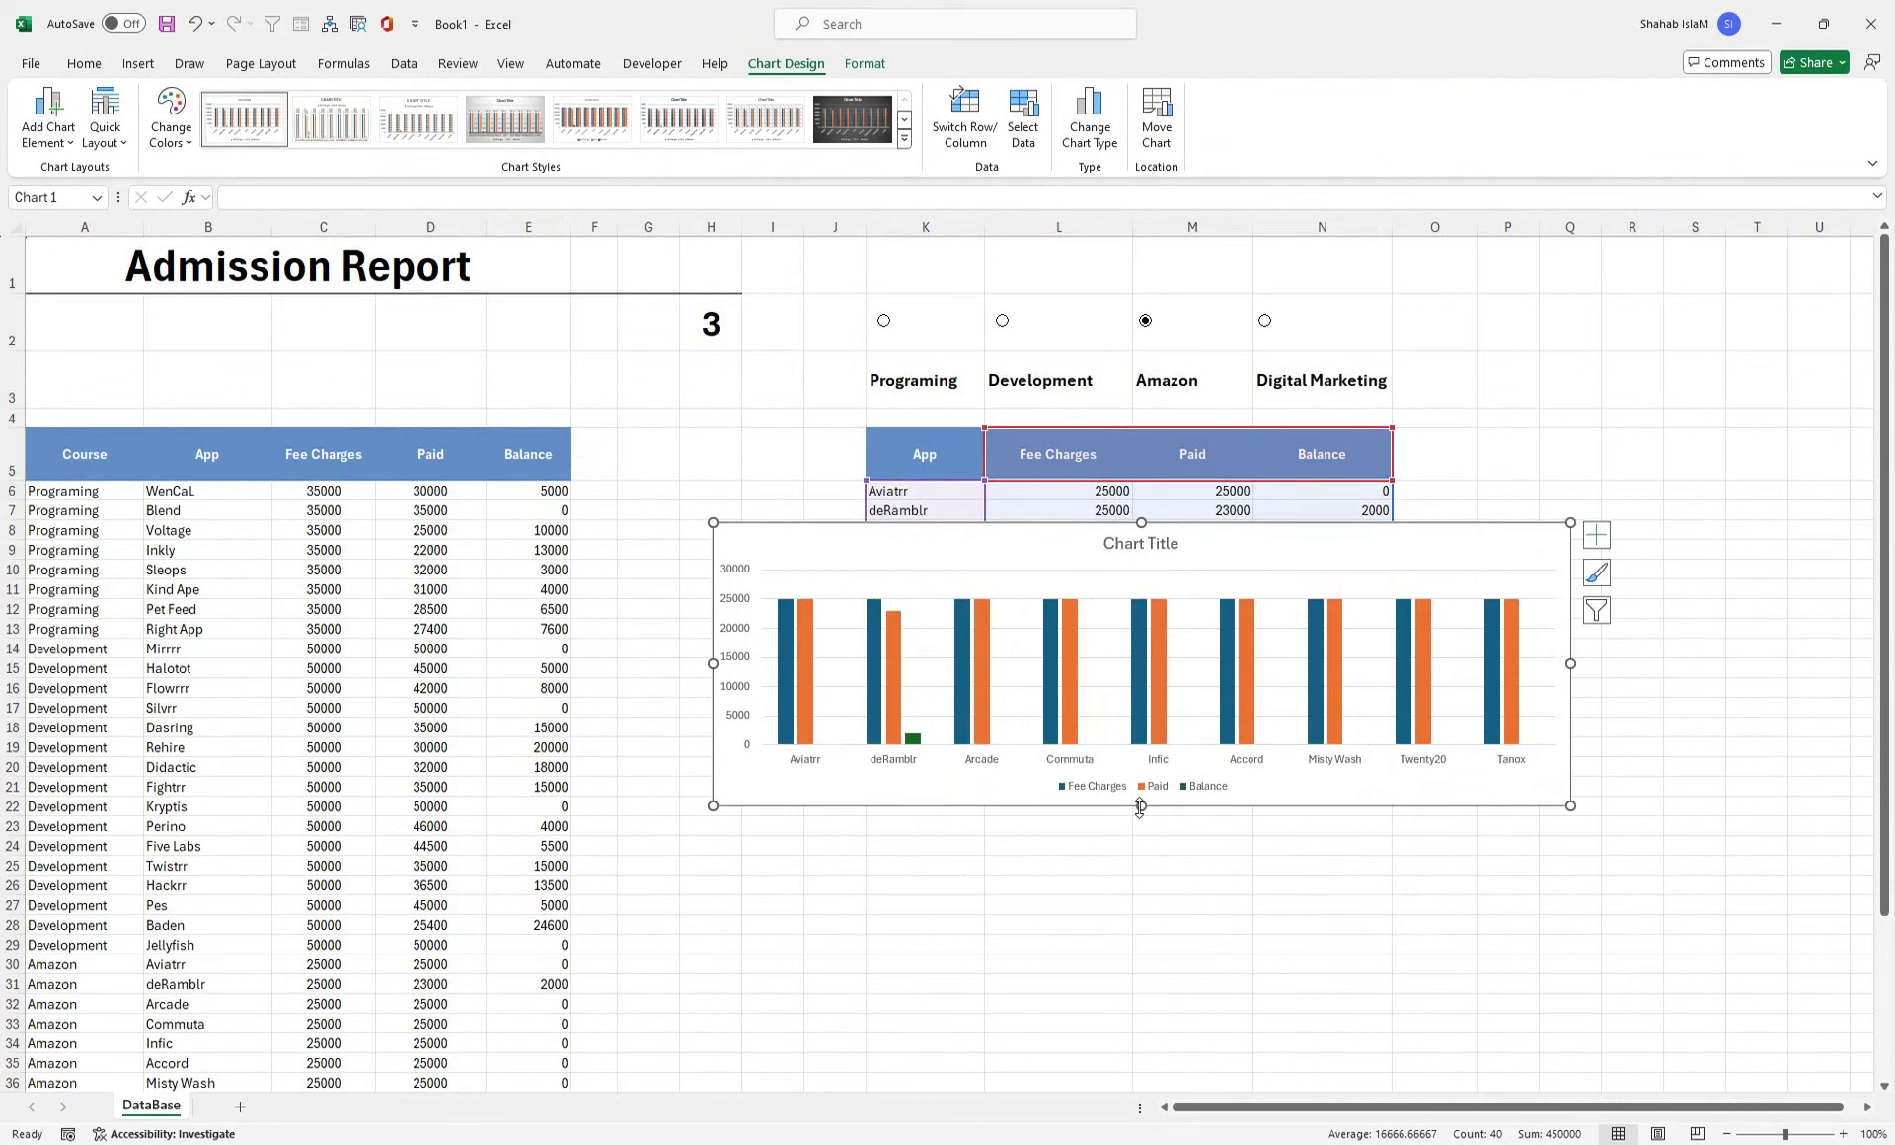
{"action": "mouse_move", "coordinate": [1258, 548]}
{"action": "left_mouse_down"}
{"action": "mouse_move", "coordinate": [1290, 716]}
{"action": "mouse_move", "coordinate": [1135, 717]}
{"action": "left_mouse_up"}
- Link the chart title to the Admission Report heading with =DataBase!$A$1
{"action": "left_click", "coordinate": [1186, 713]}
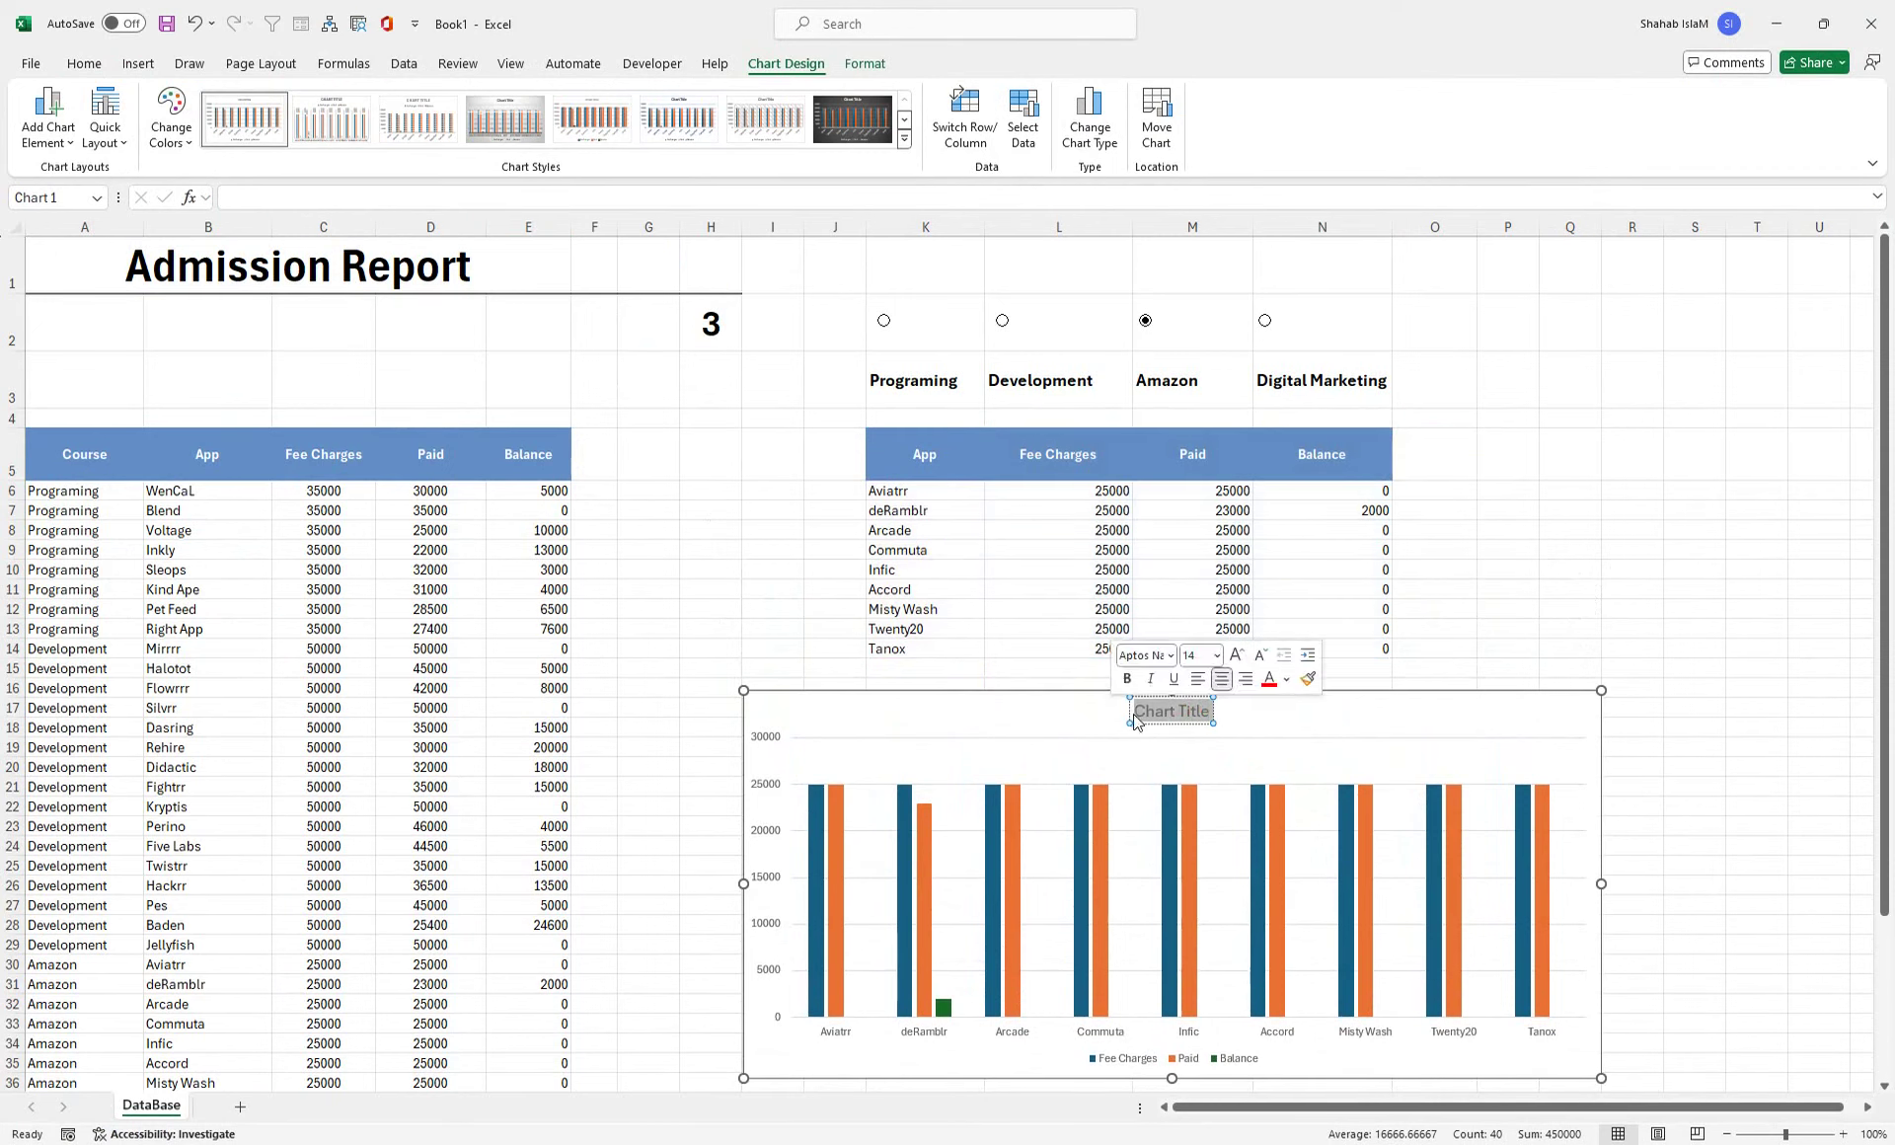
{"action": "left_click", "coordinate": [1132, 723]}
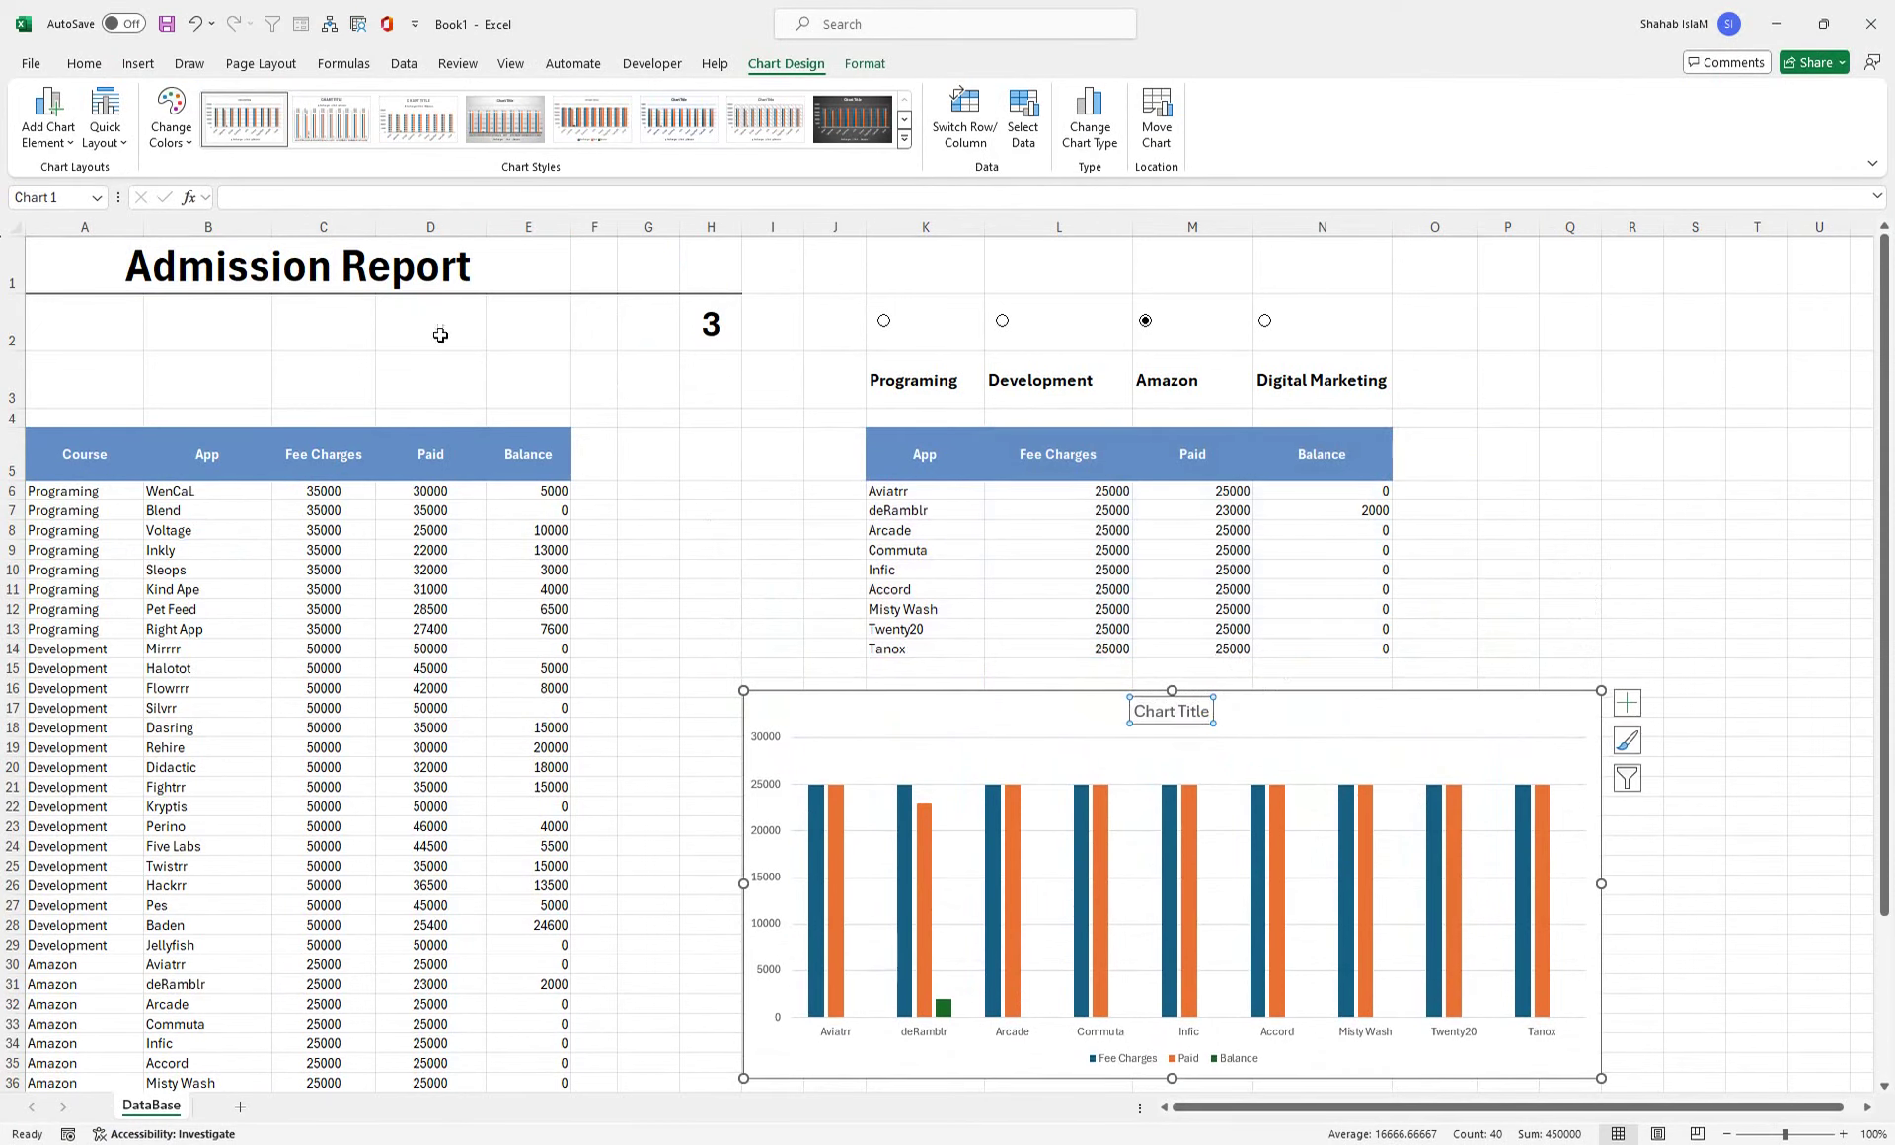
{"action": "left_click", "coordinate": [278, 195]}
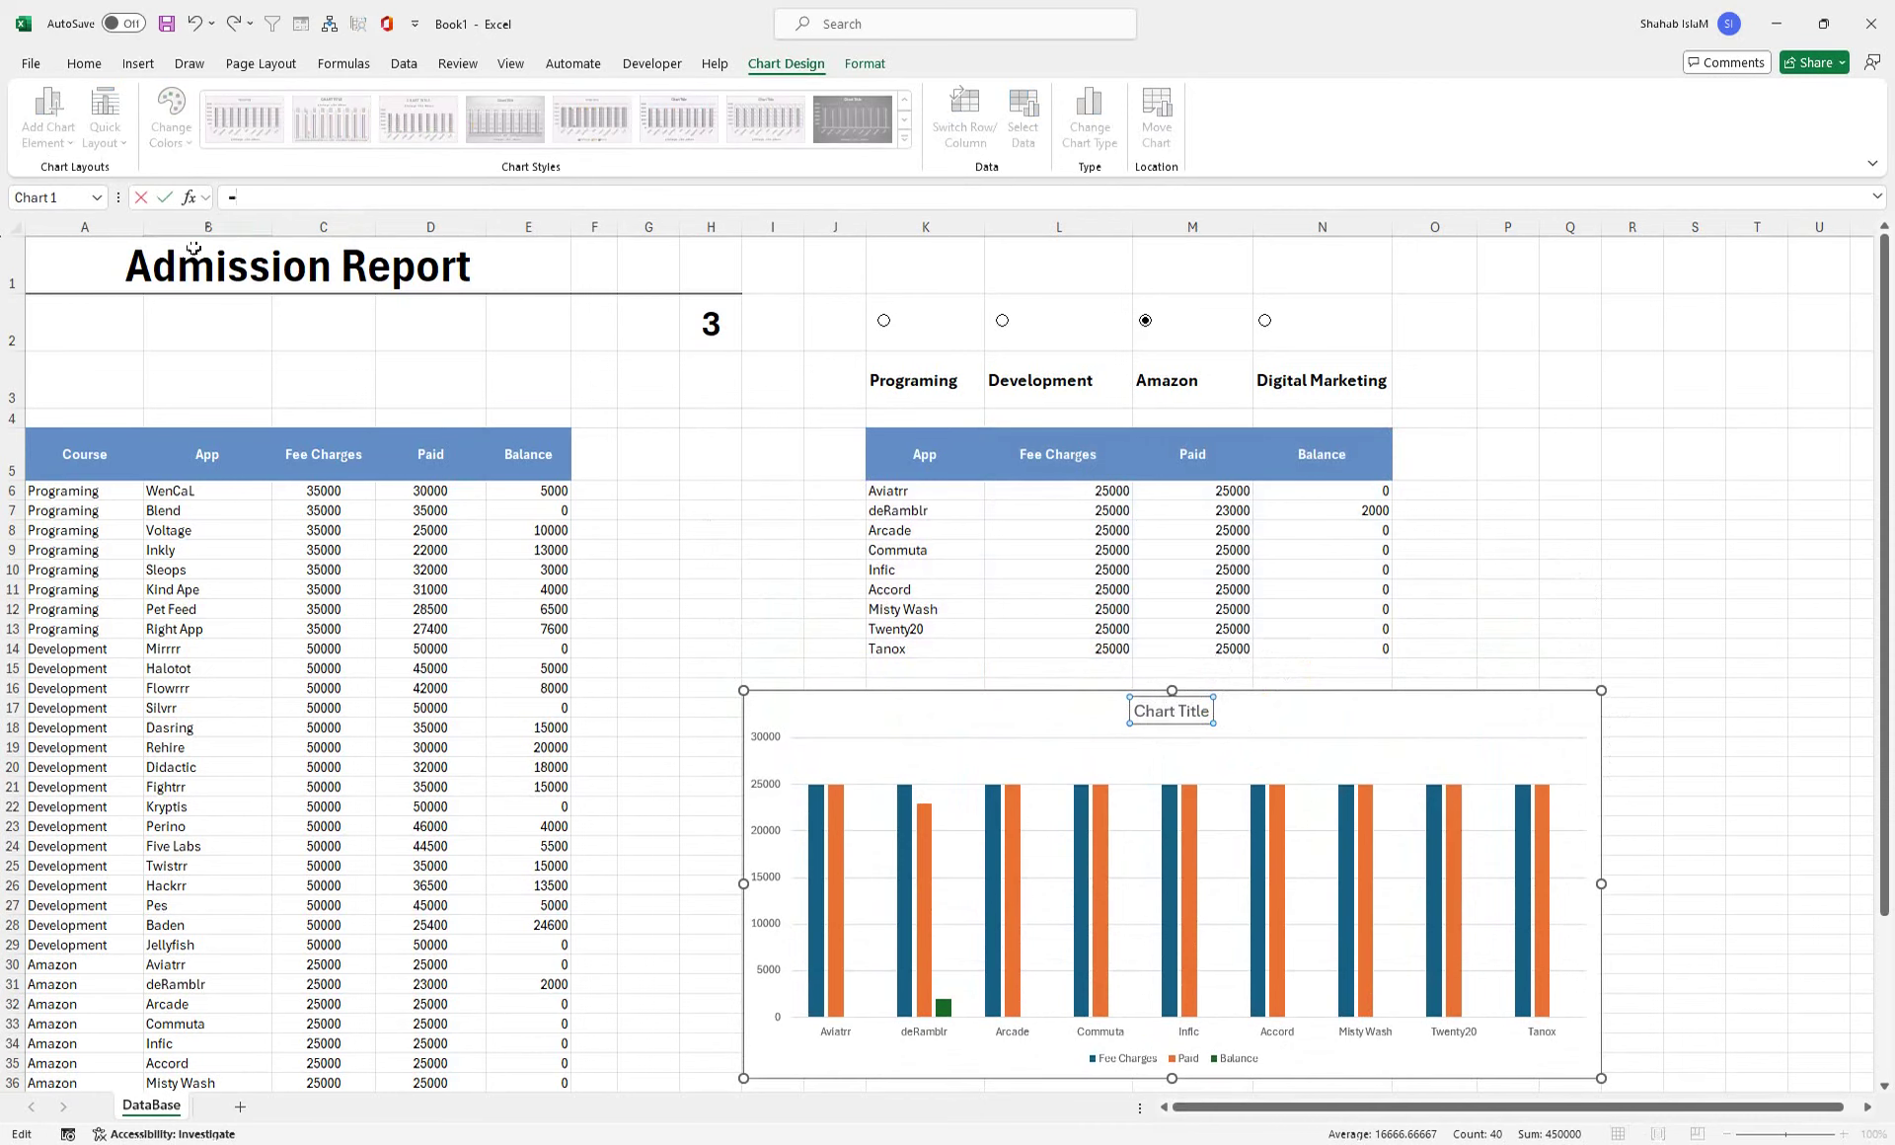
{"action": "type", "text": "="}
{"action": "left_click", "coordinate": [179, 254]}
{"action": "key", "text": "Return"}
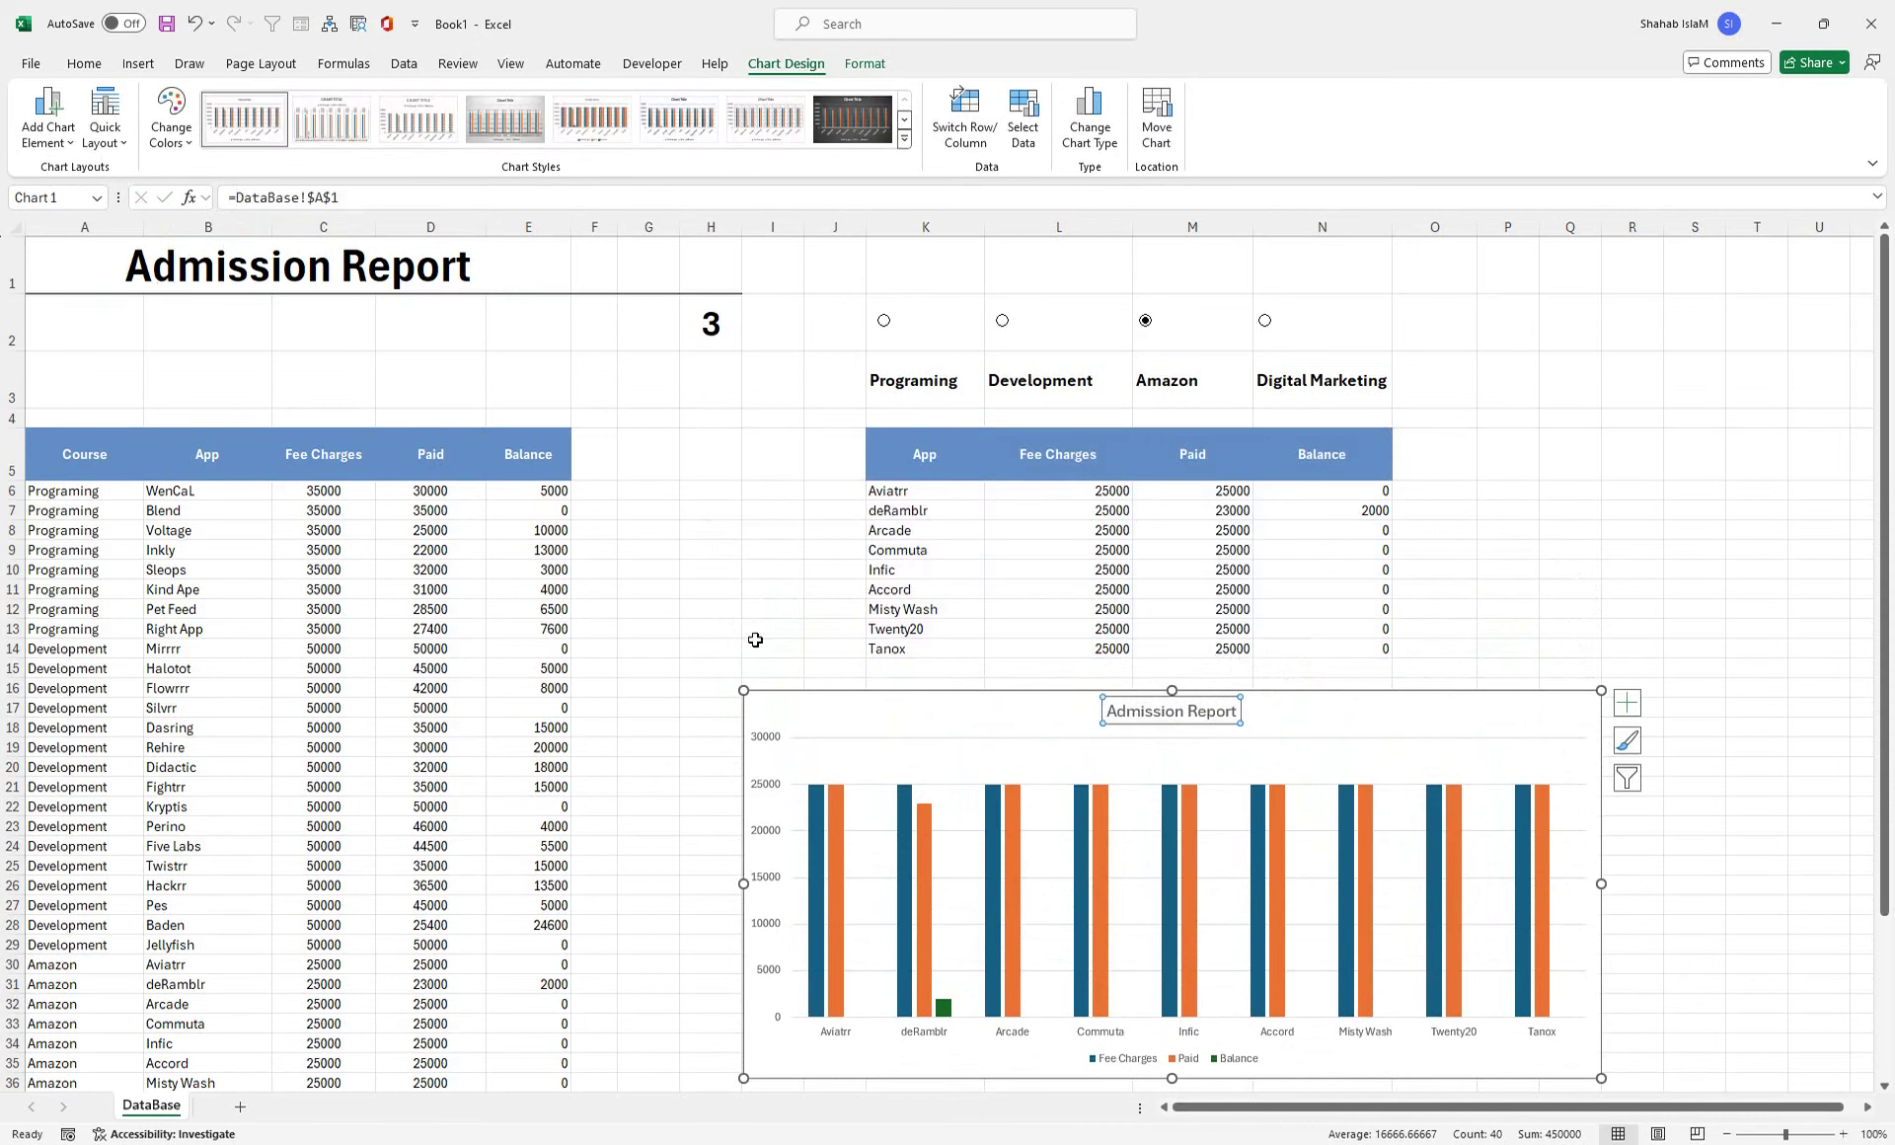
- Enlarge the chart title to 24 pt and apply the grey gradient Chart Style 4
{"action": "left_click", "coordinate": [84, 63]}
{"action": "left_click", "coordinate": [367, 101]}
{"action": "left_click", "coordinate": [368, 101]}
{"action": "left_click", "coordinate": [367, 101]}
{"action": "left_click", "coordinate": [367, 100]}
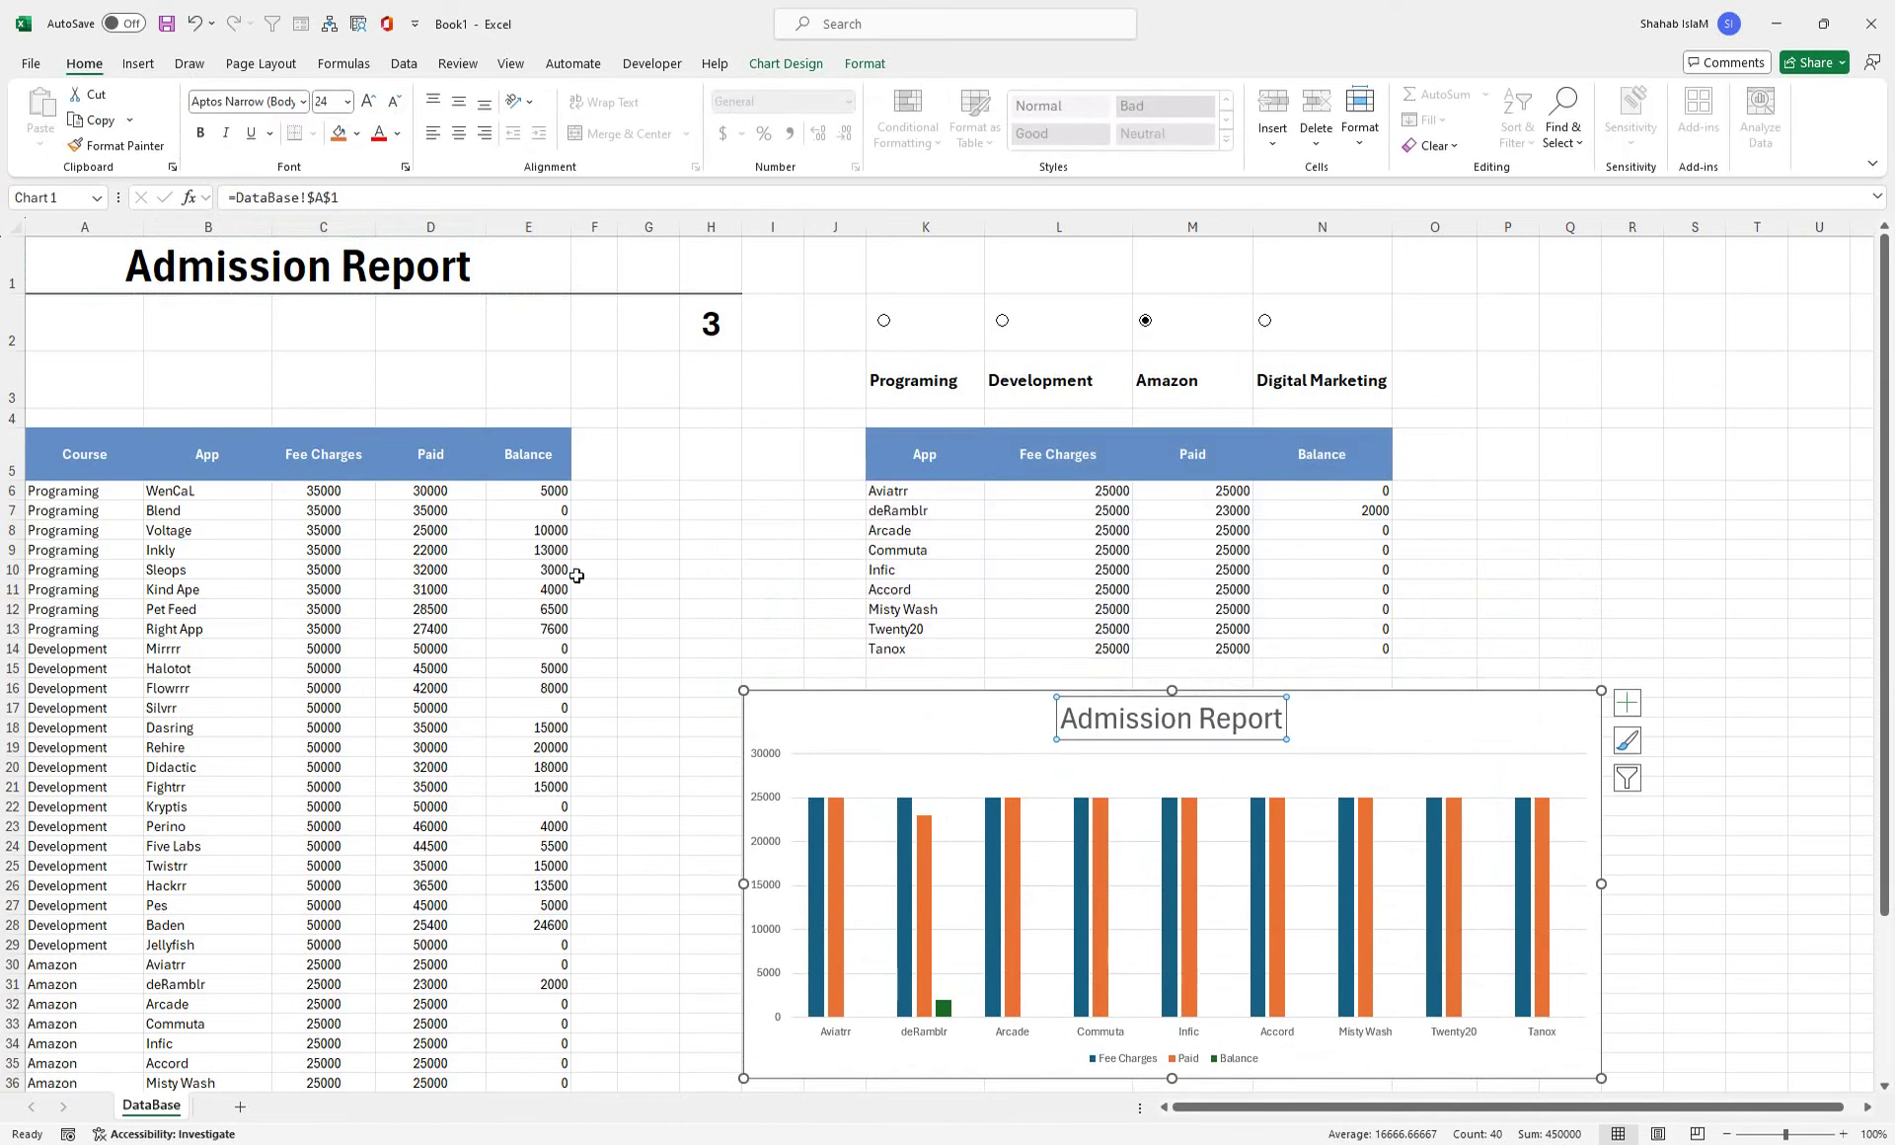
{"action": "left_click", "coordinate": [781, 696]}
{"action": "left_click", "coordinate": [886, 69]}
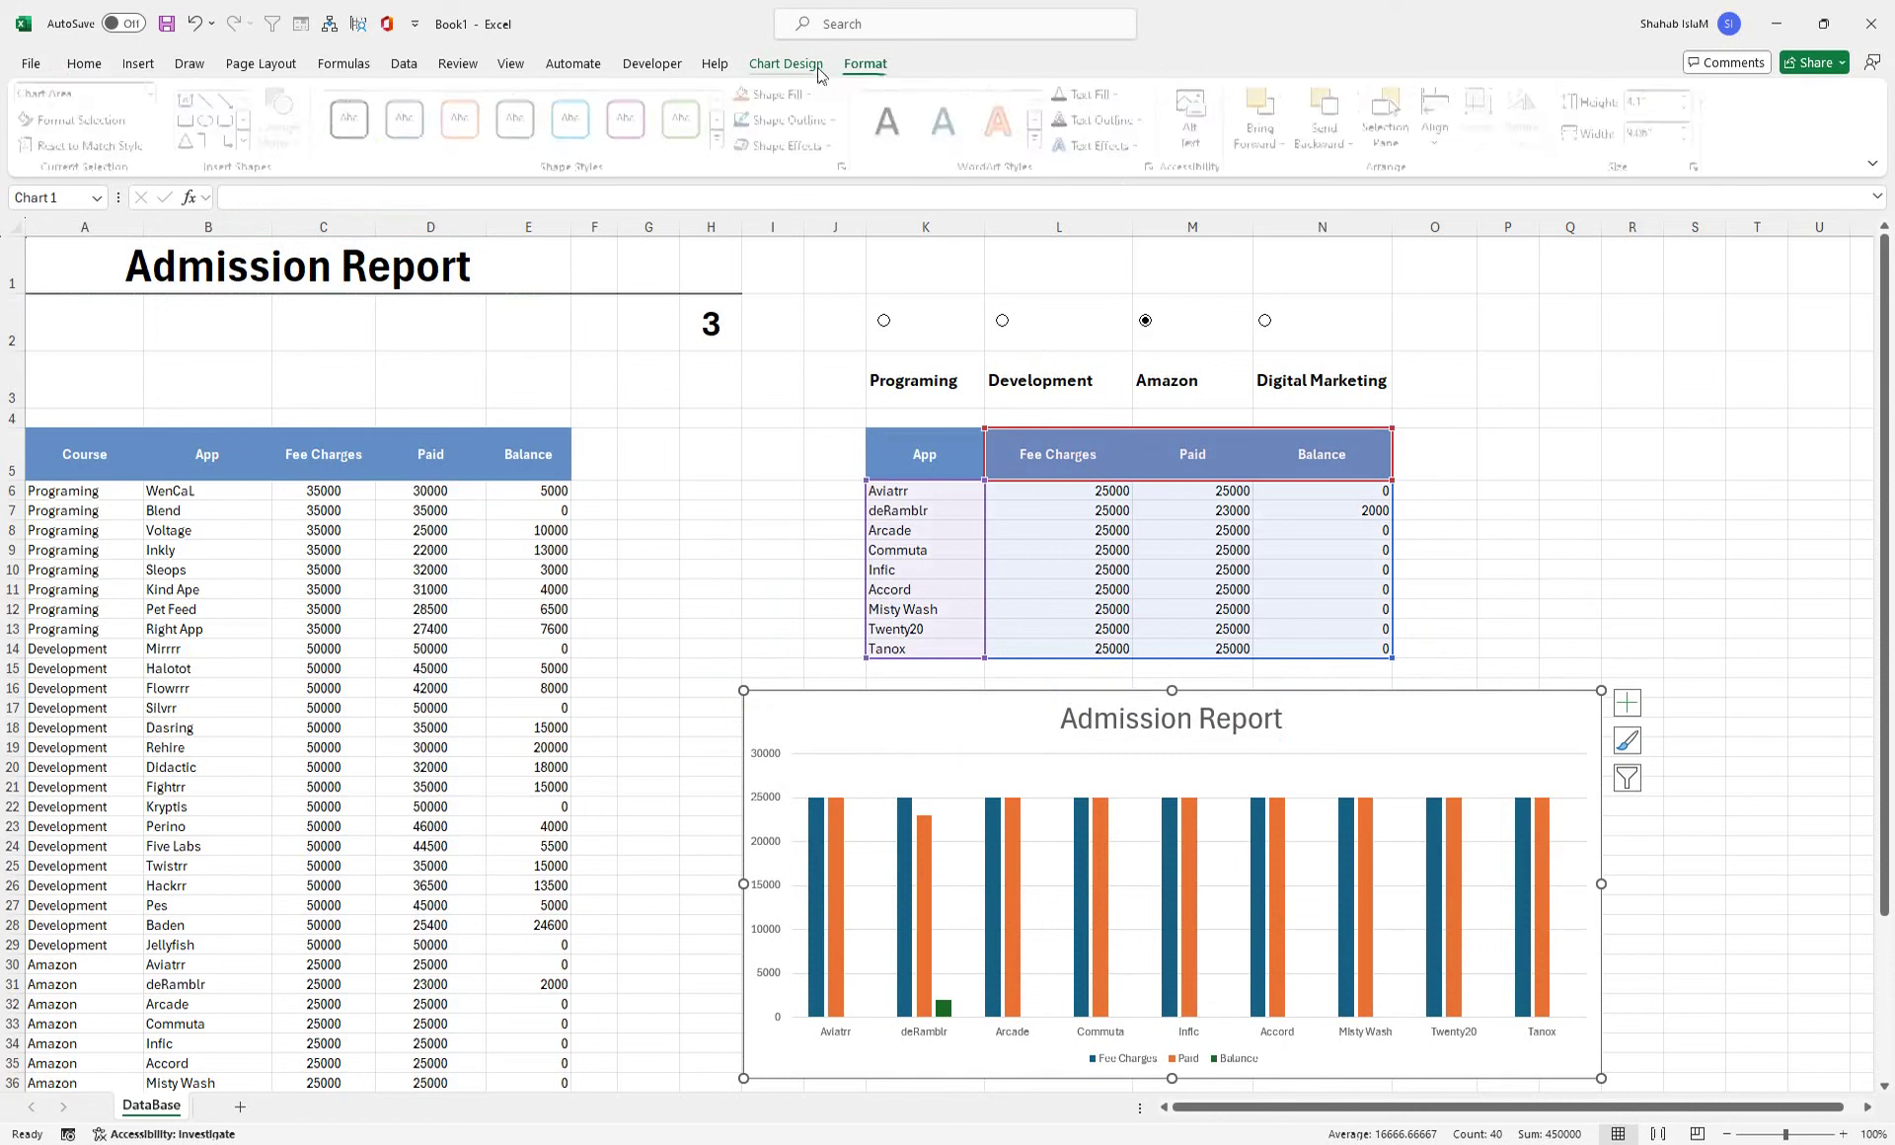
{"action": "left_click", "coordinate": [786, 63]}
{"action": "left_click", "coordinate": [609, 111]}
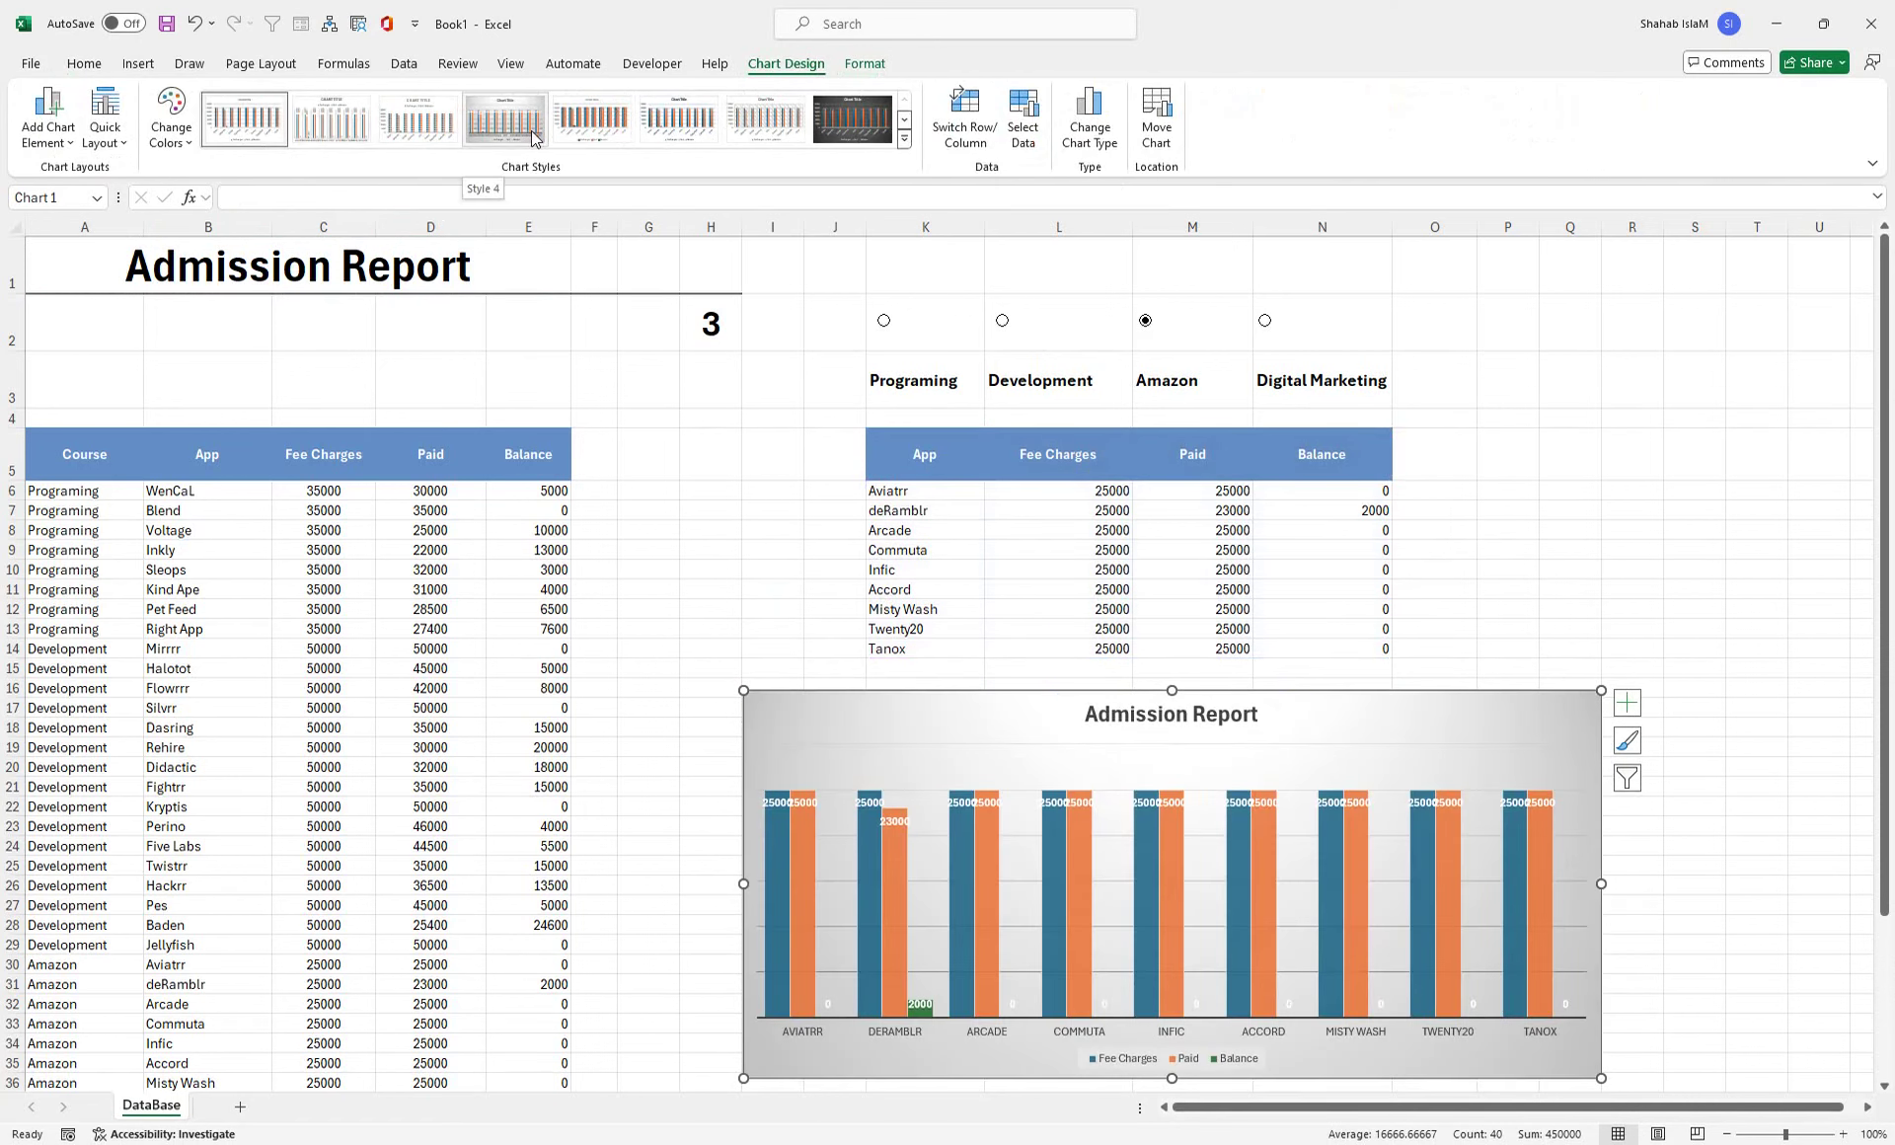
{"action": "left_click", "coordinate": [534, 138]}
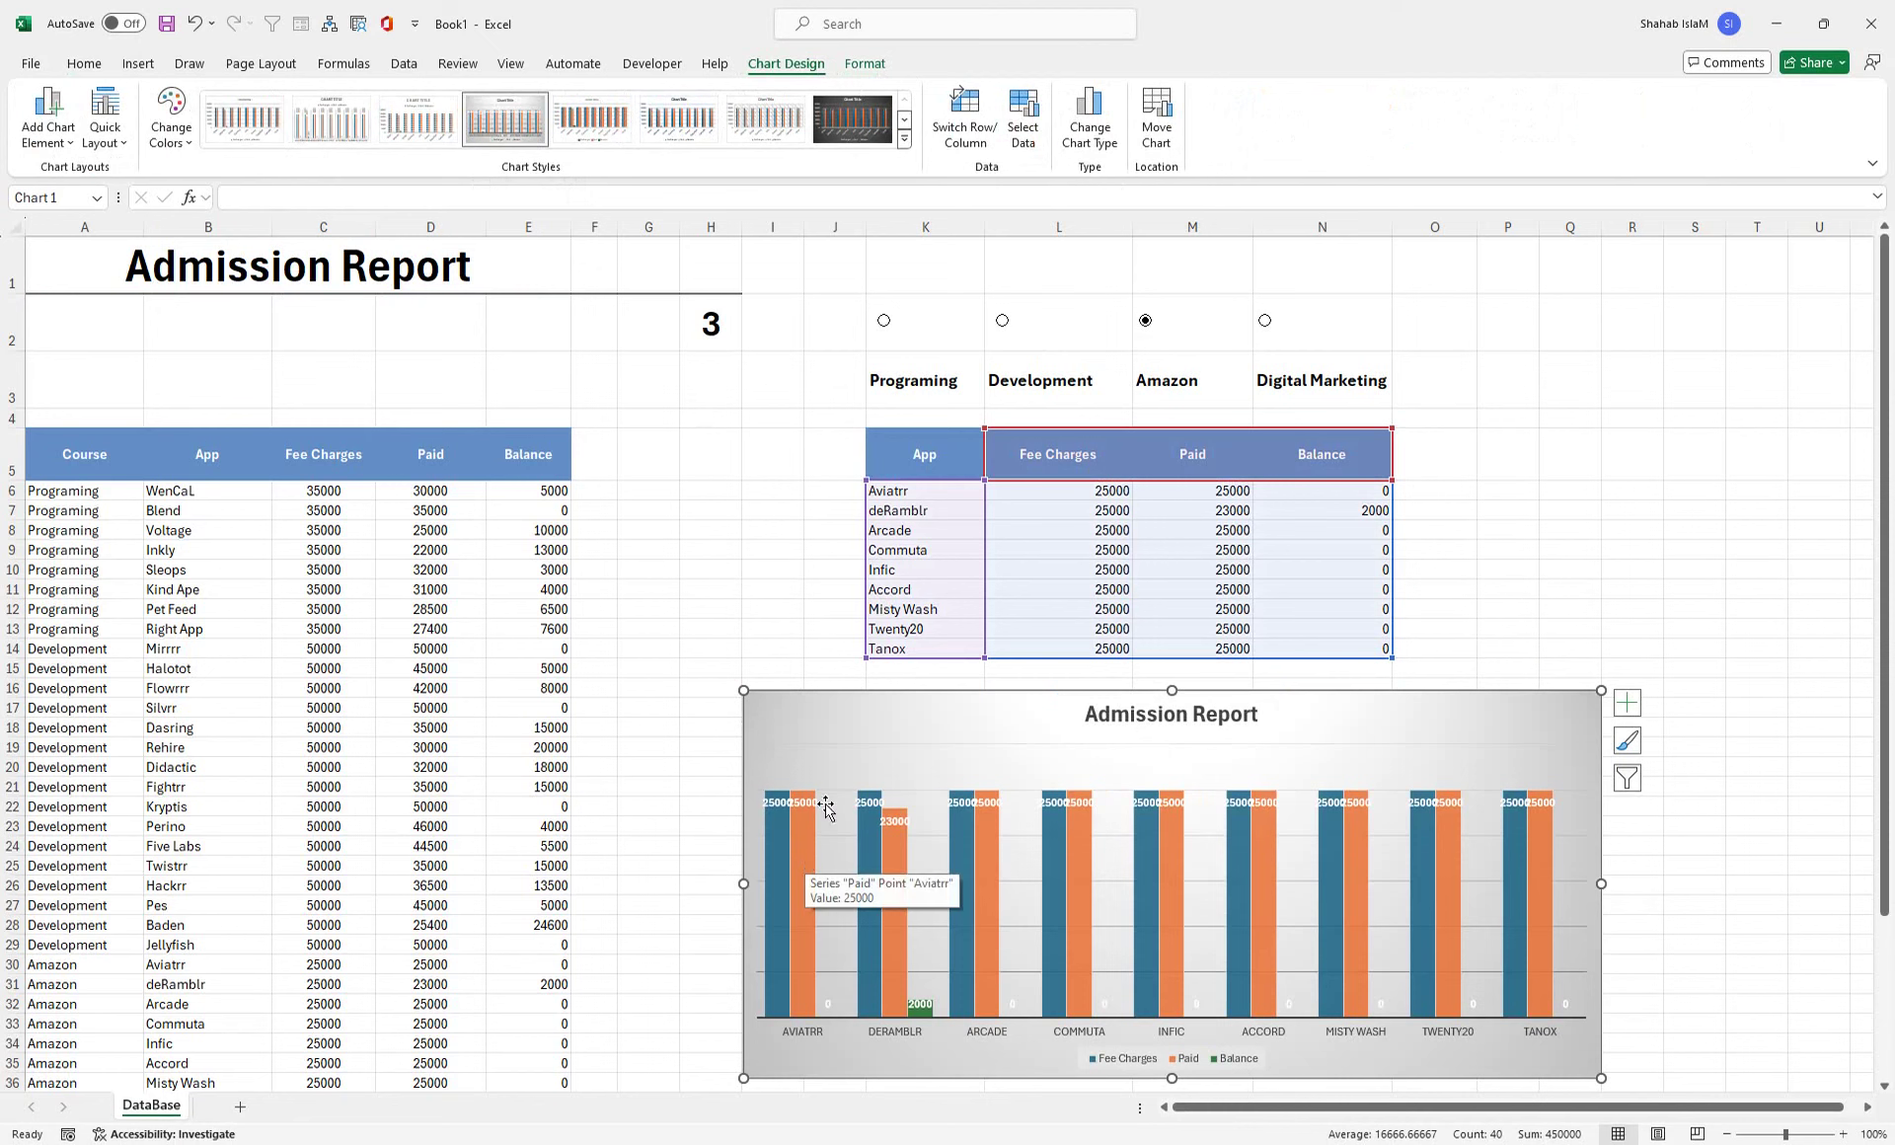
- Make H2's option number white to hide it, and show the Development course
{"action": "left_click", "coordinate": [721, 314]}
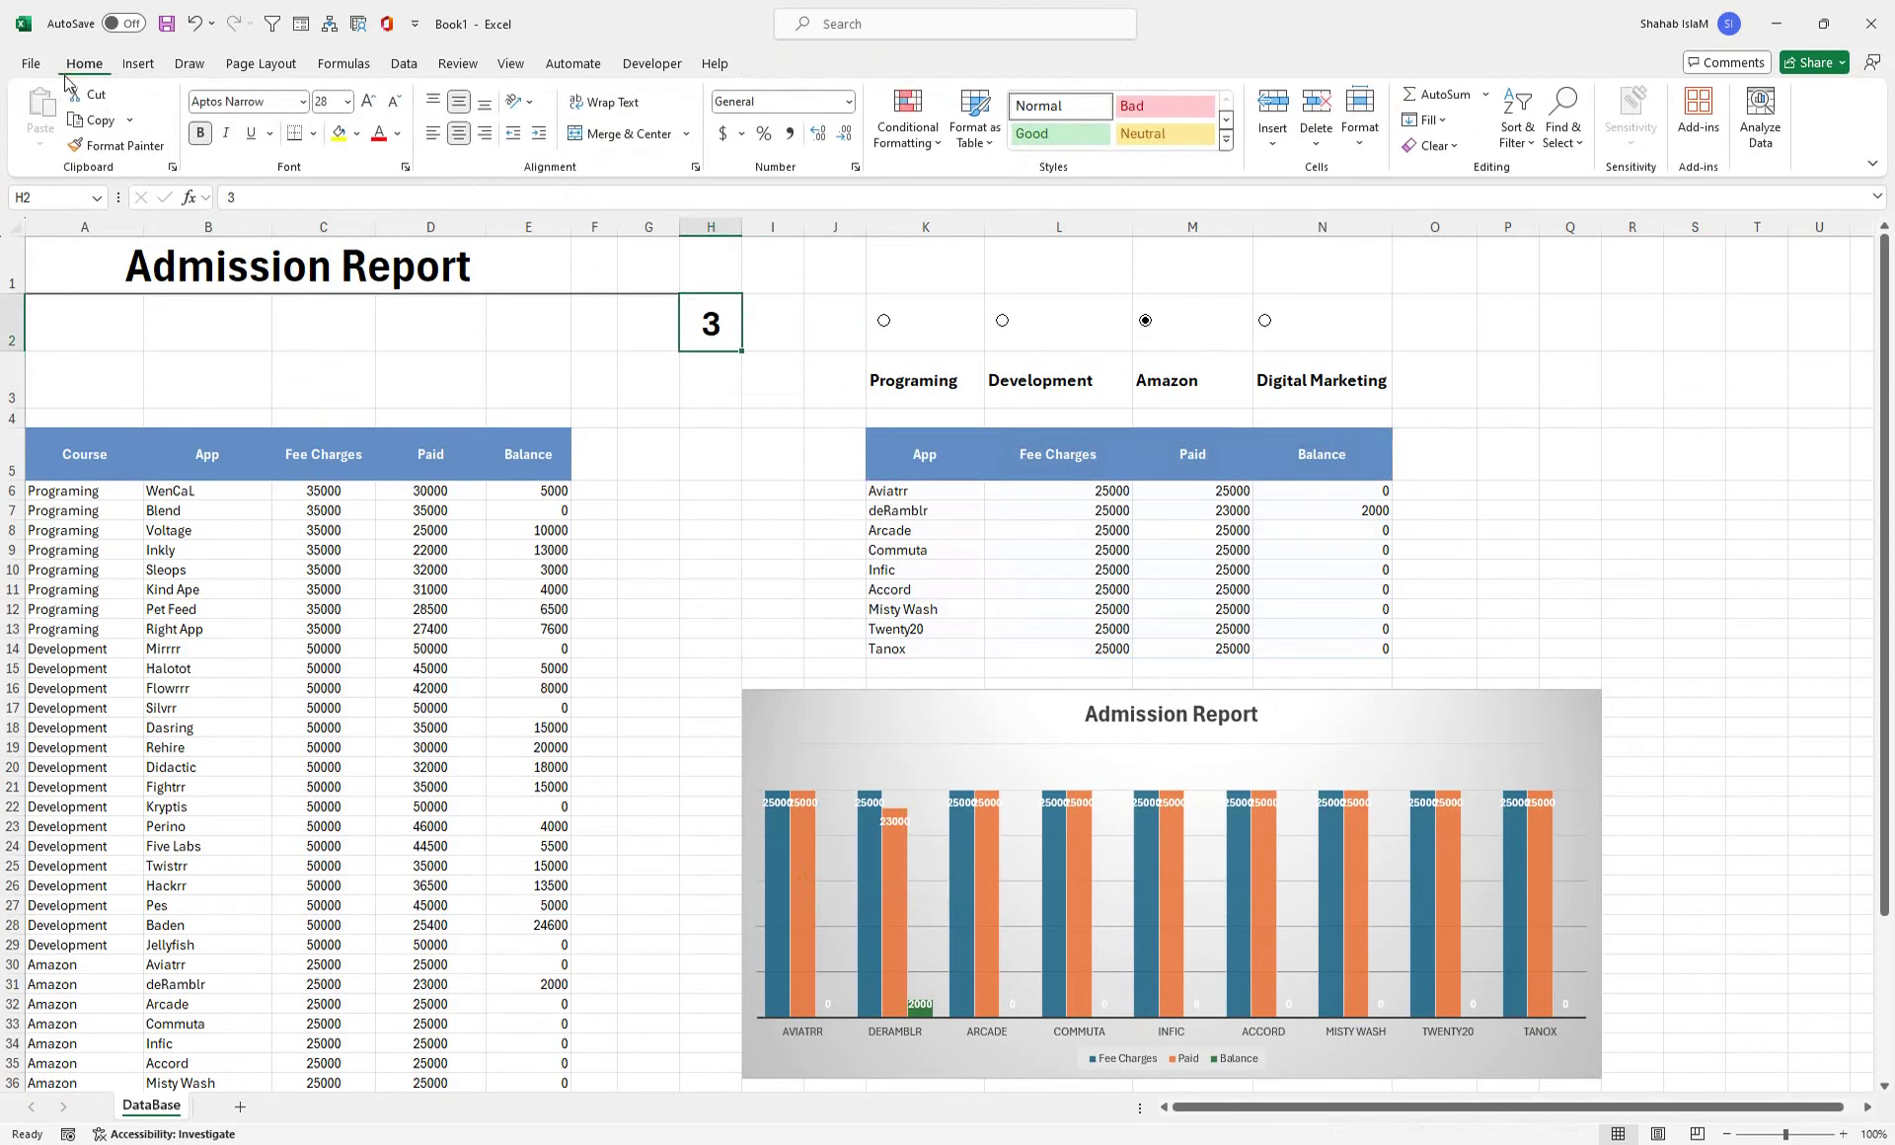
{"action": "left_click", "coordinate": [397, 133]}
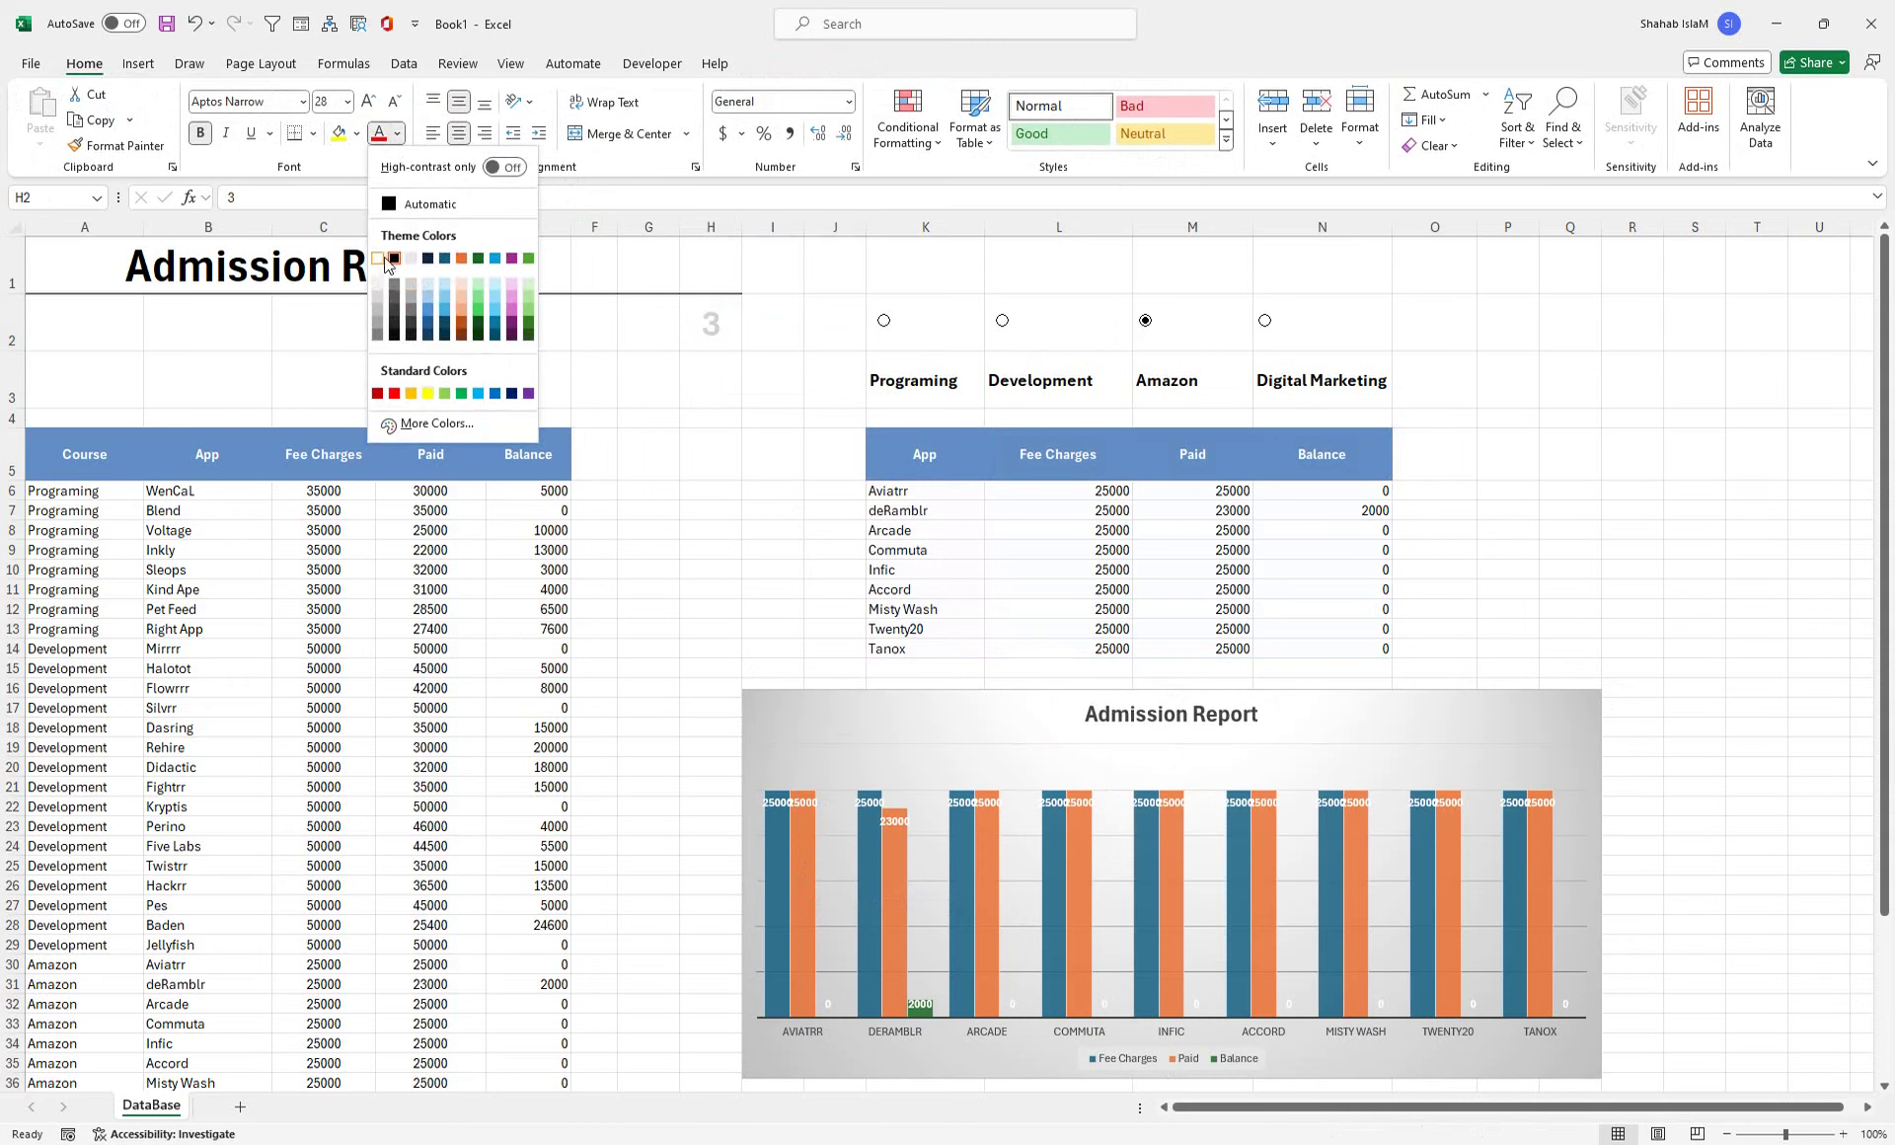
{"action": "left_click", "coordinate": [379, 259]}
{"action": "left_click", "coordinate": [1199, 407]}
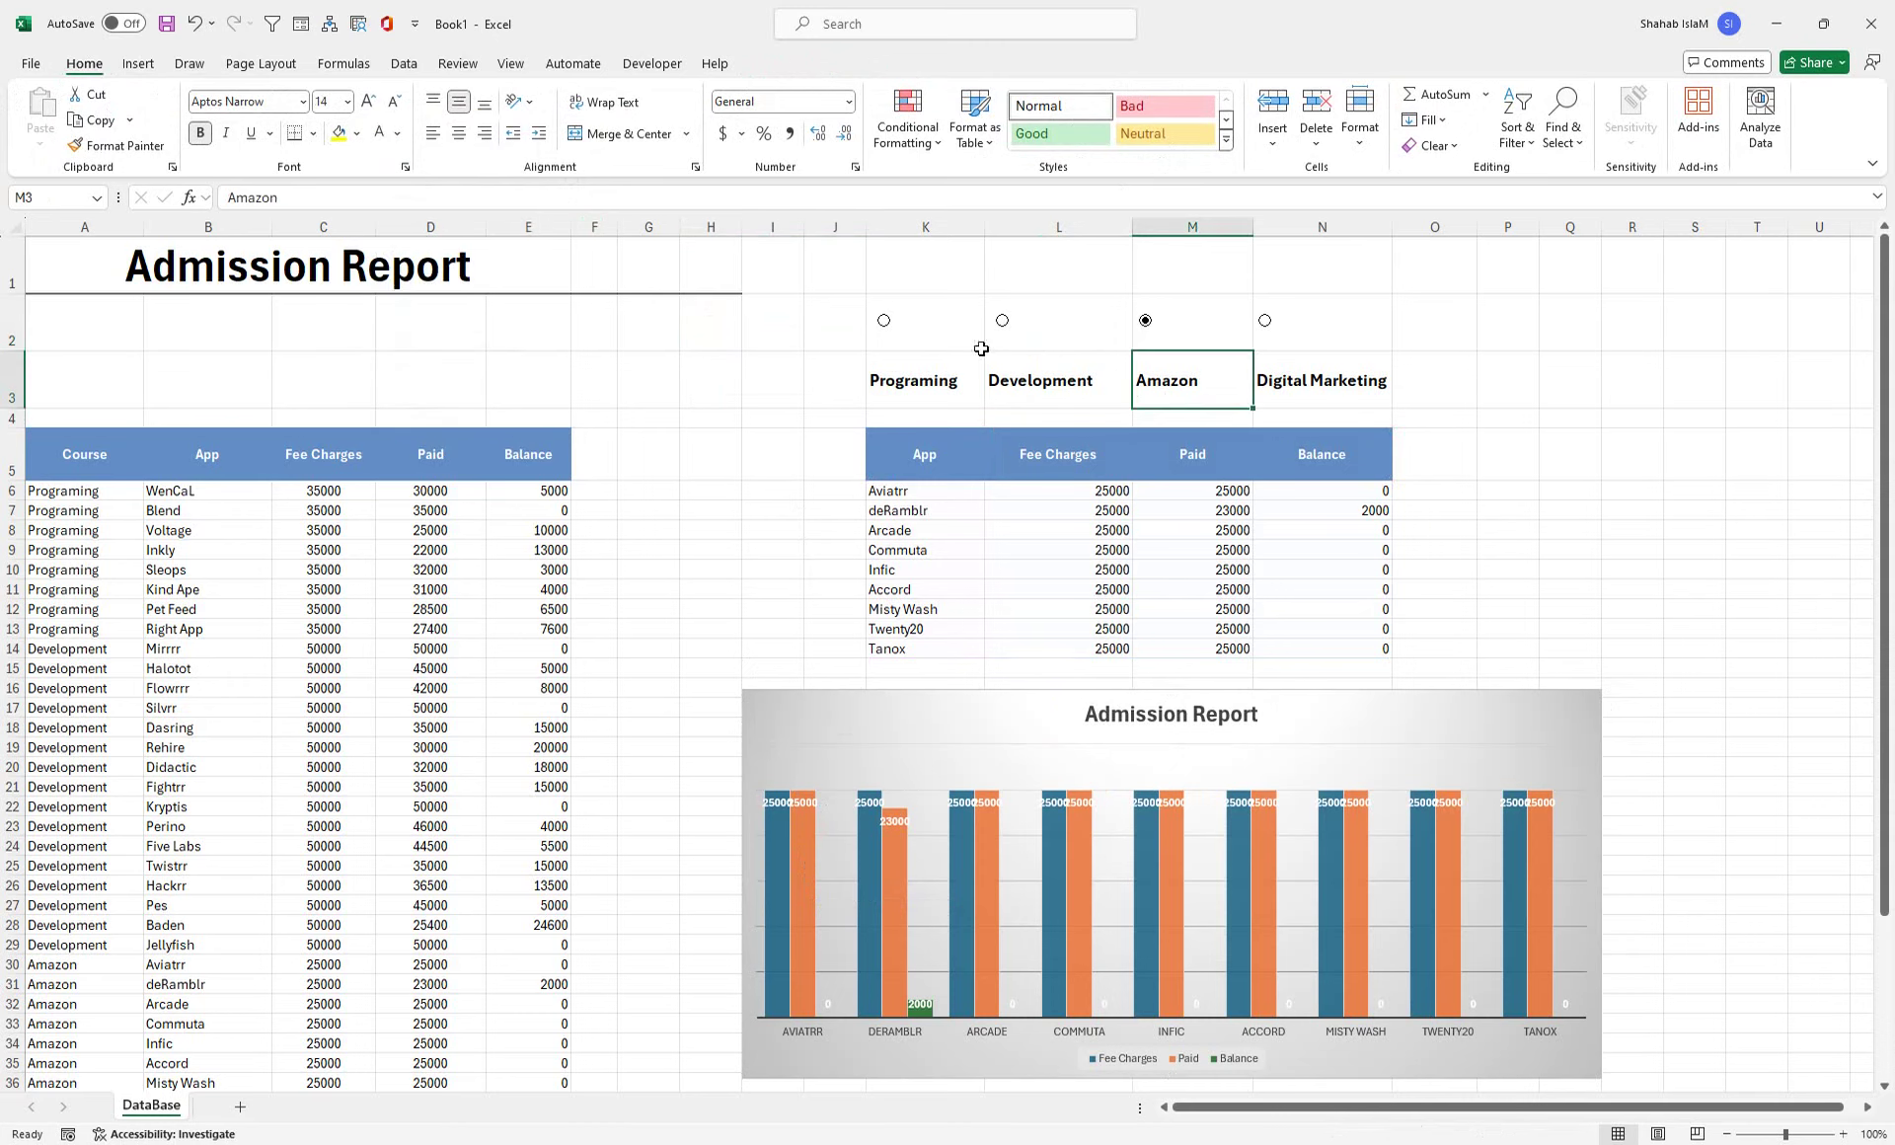
{"action": "left_click", "coordinate": [1036, 336]}
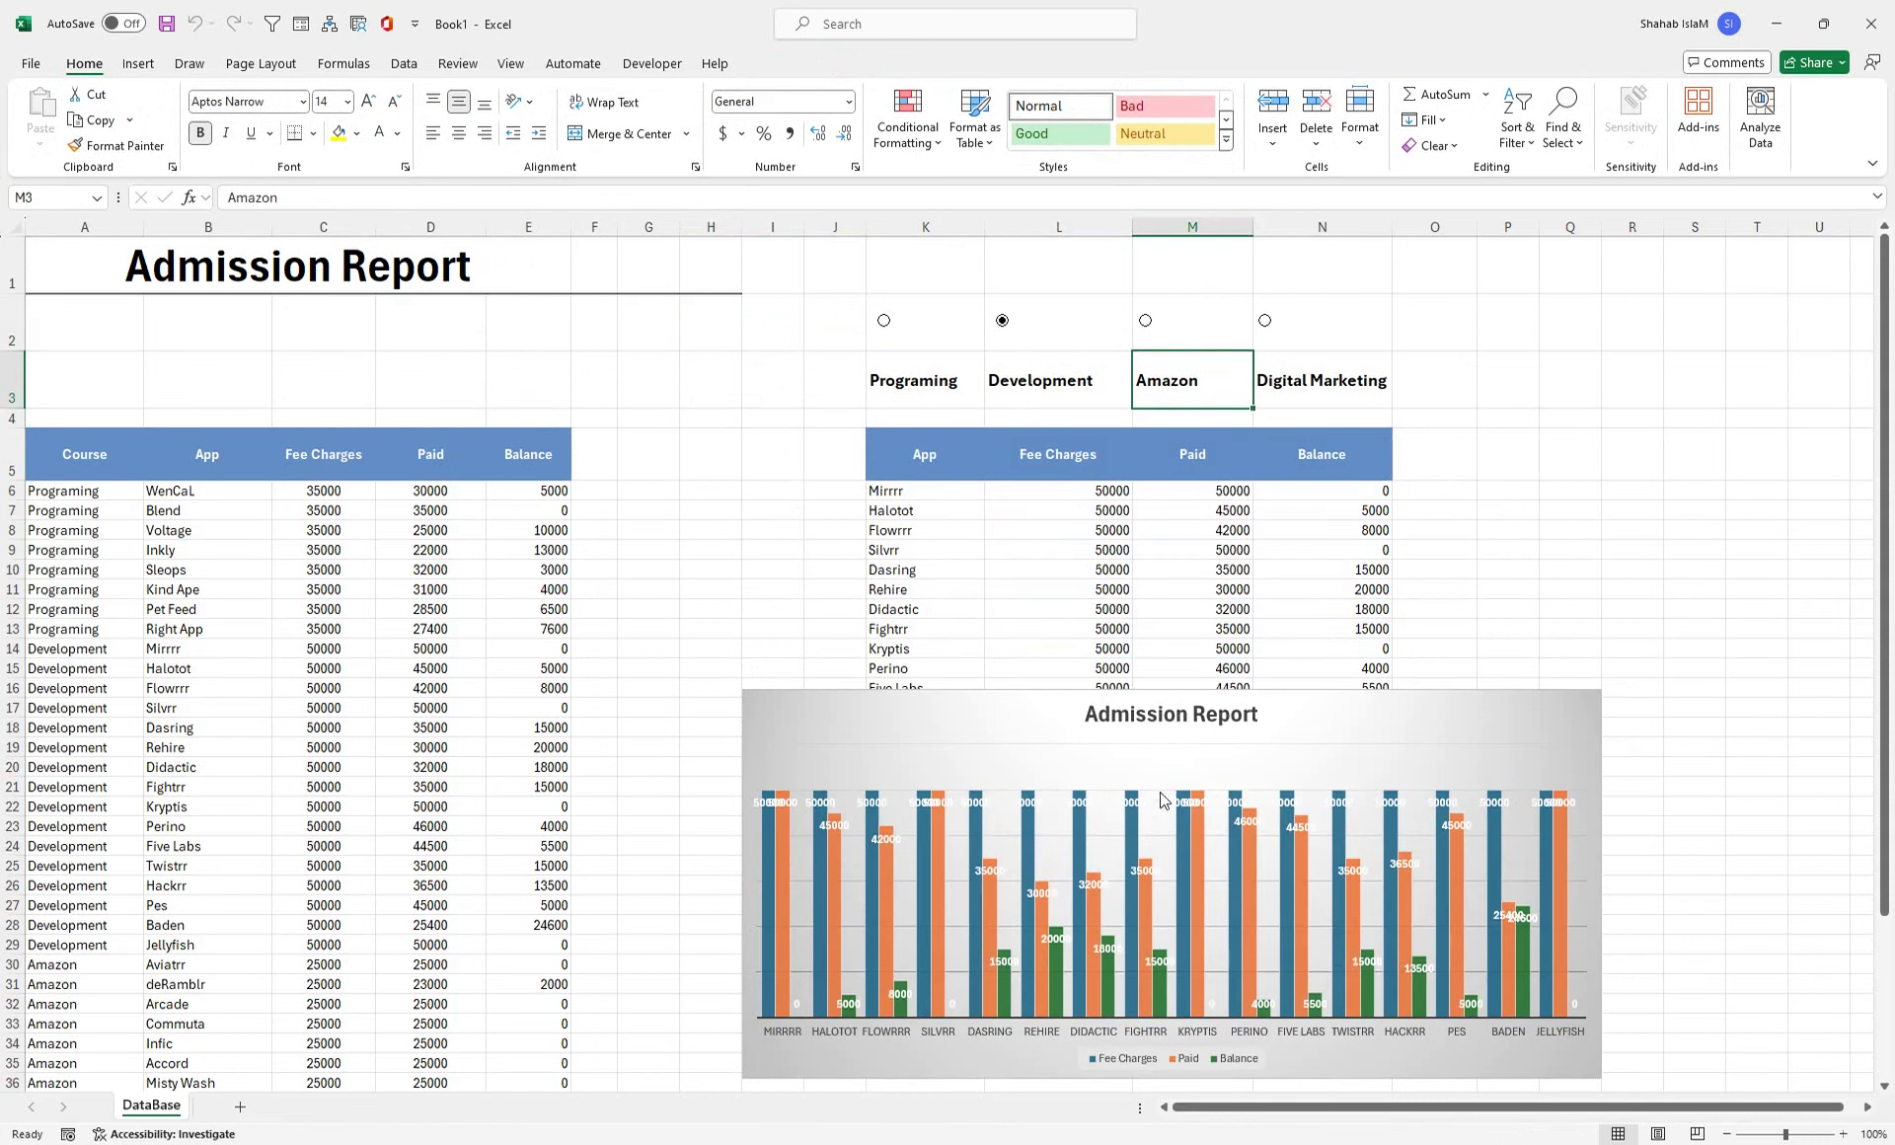
{"action": "left_click", "coordinate": [970, 806]}
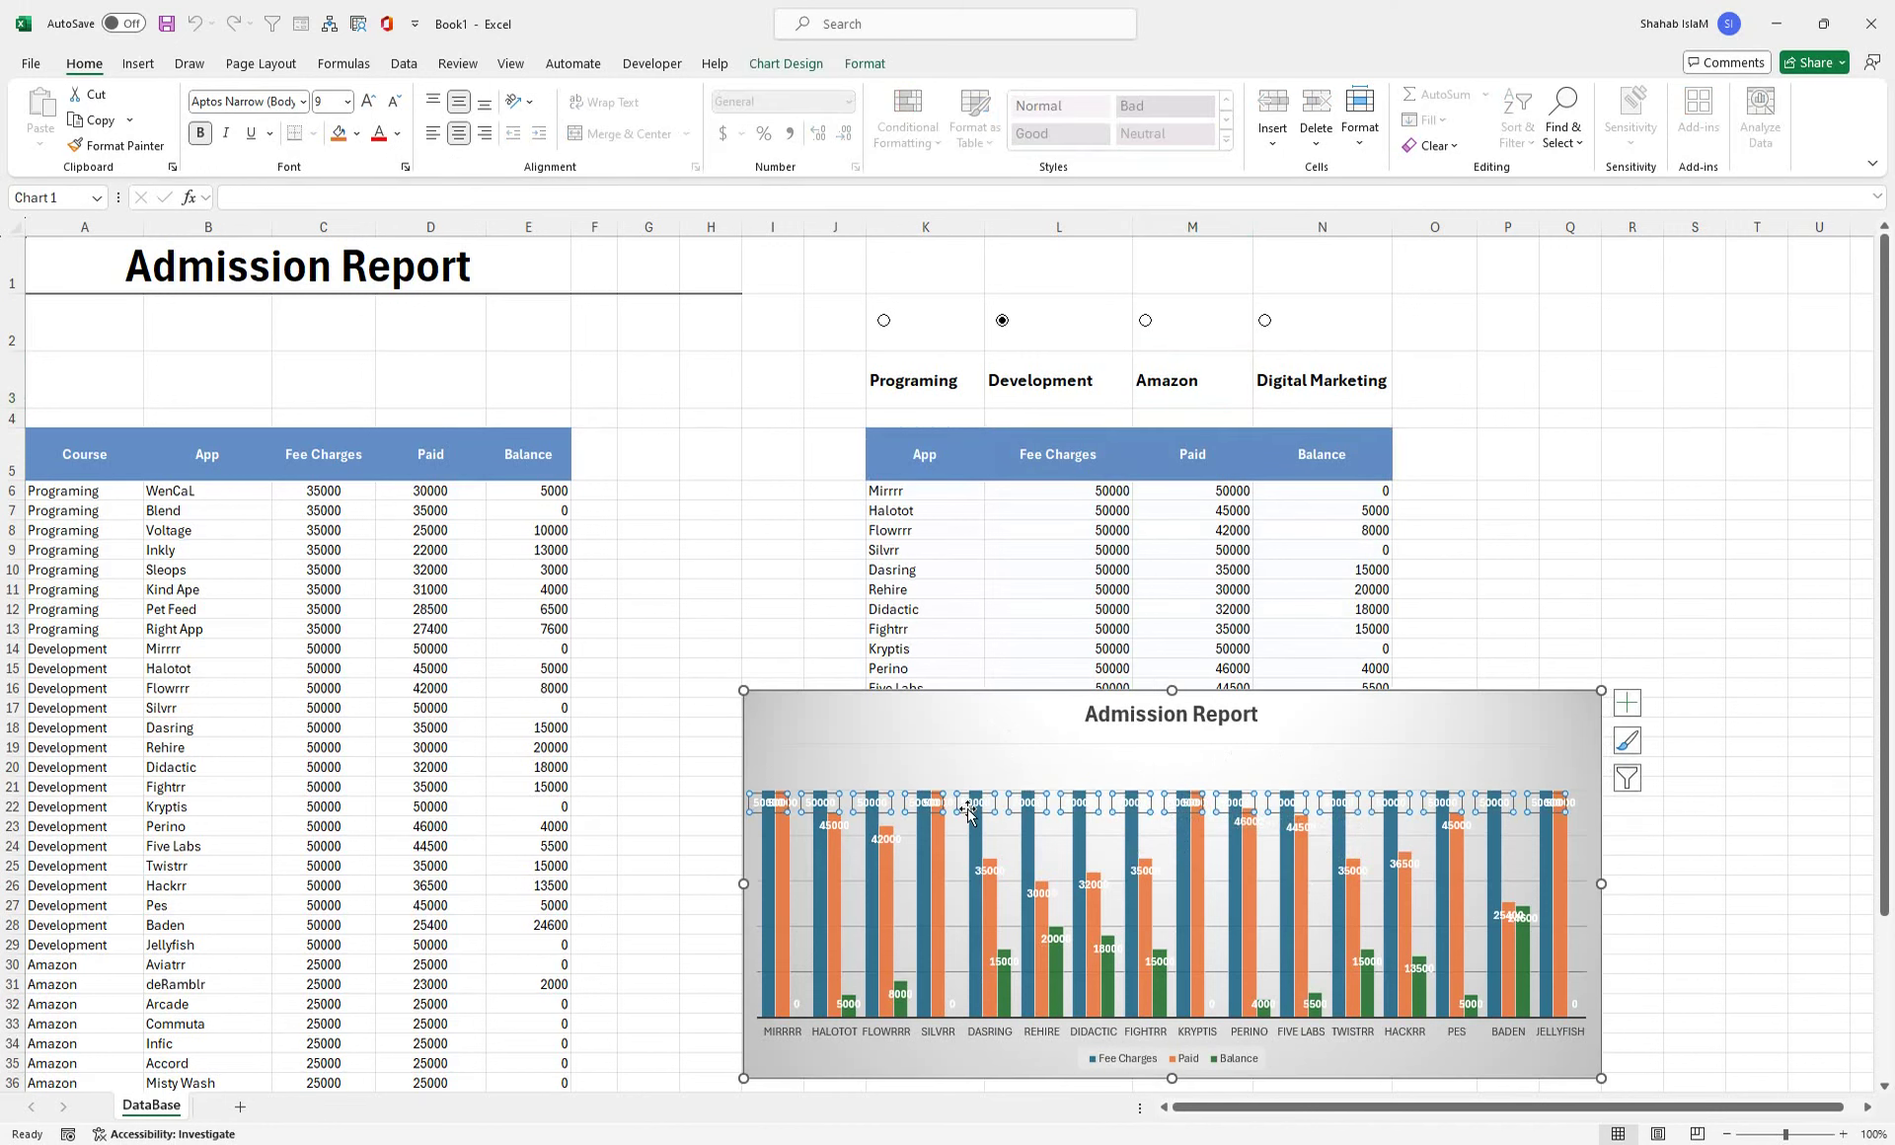
- Make the Fee Charges, Paid and Balance data labels black
{"action": "left_click", "coordinate": [397, 133]}
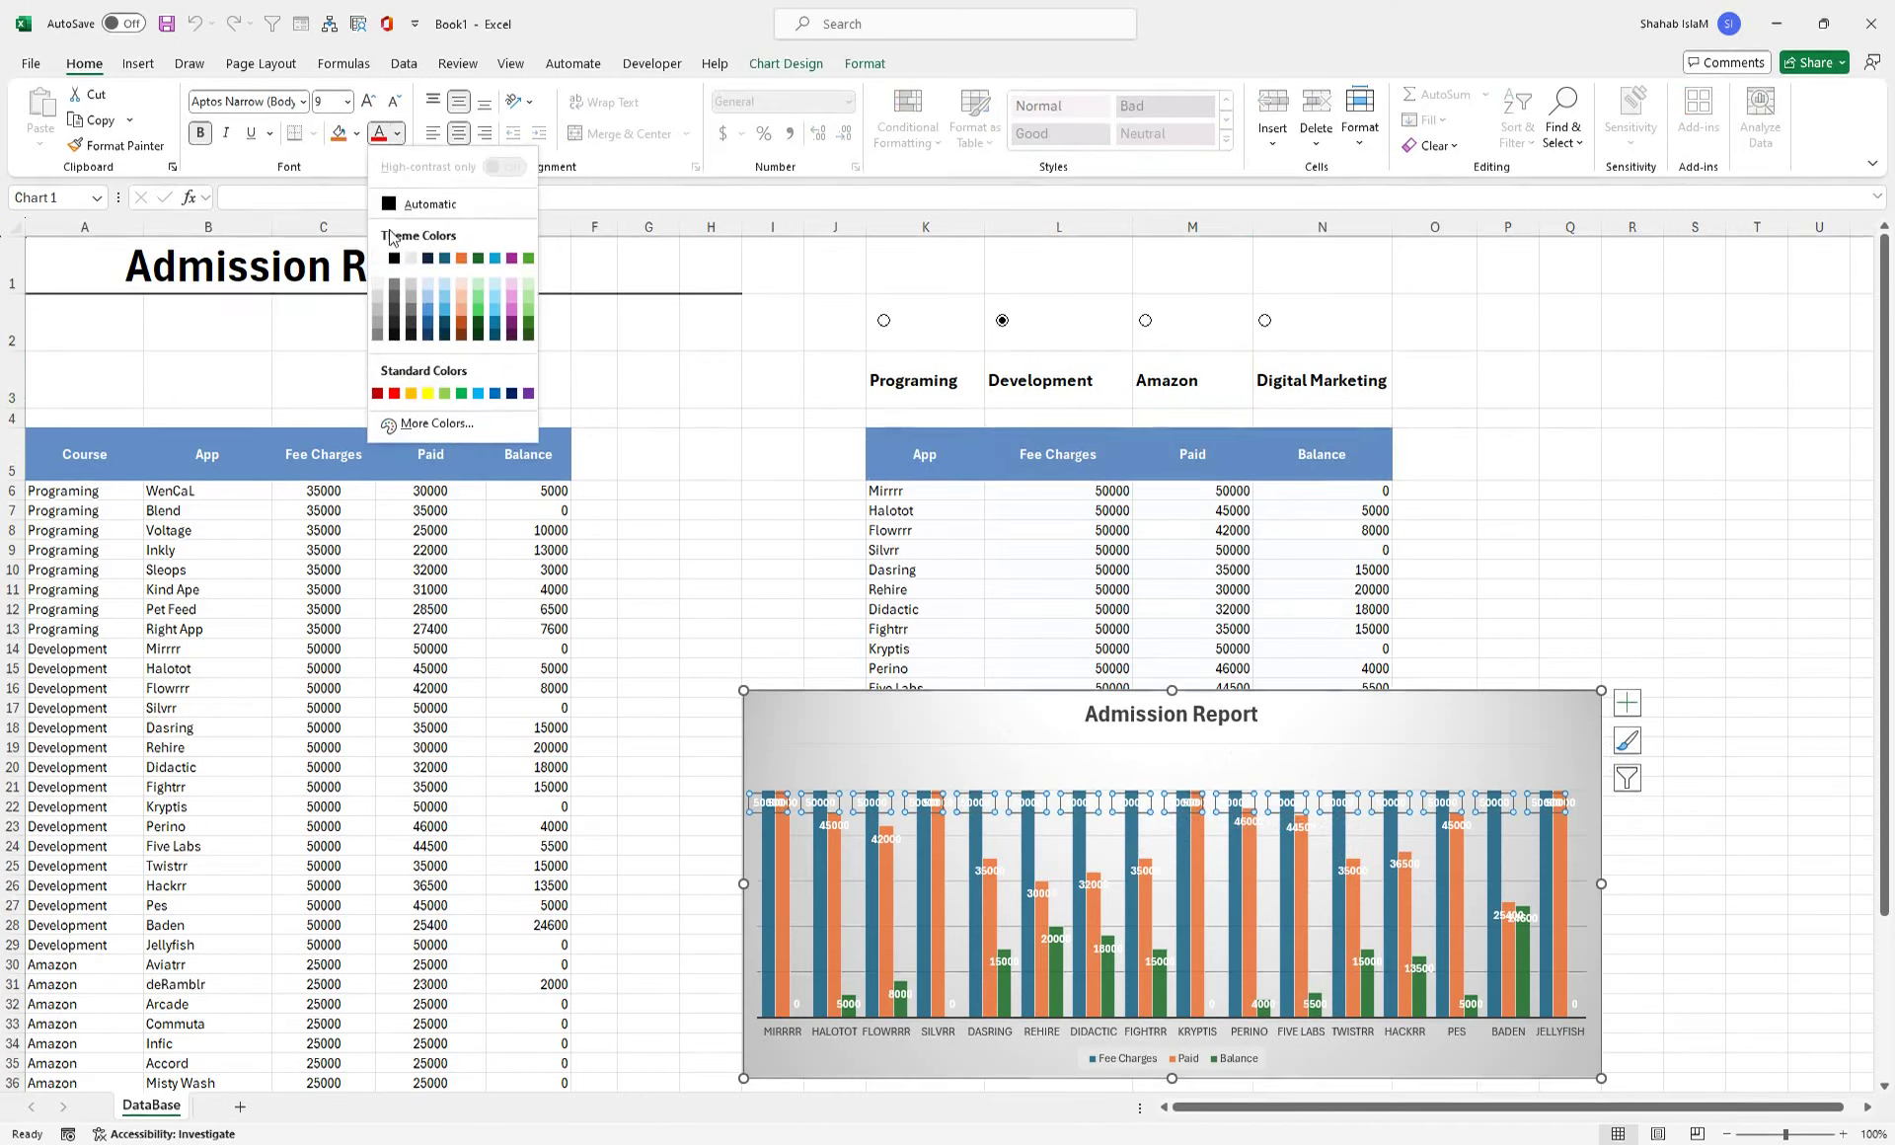
{"action": "left_click", "coordinate": [400, 261]}
{"action": "left_click", "coordinate": [985, 871]}
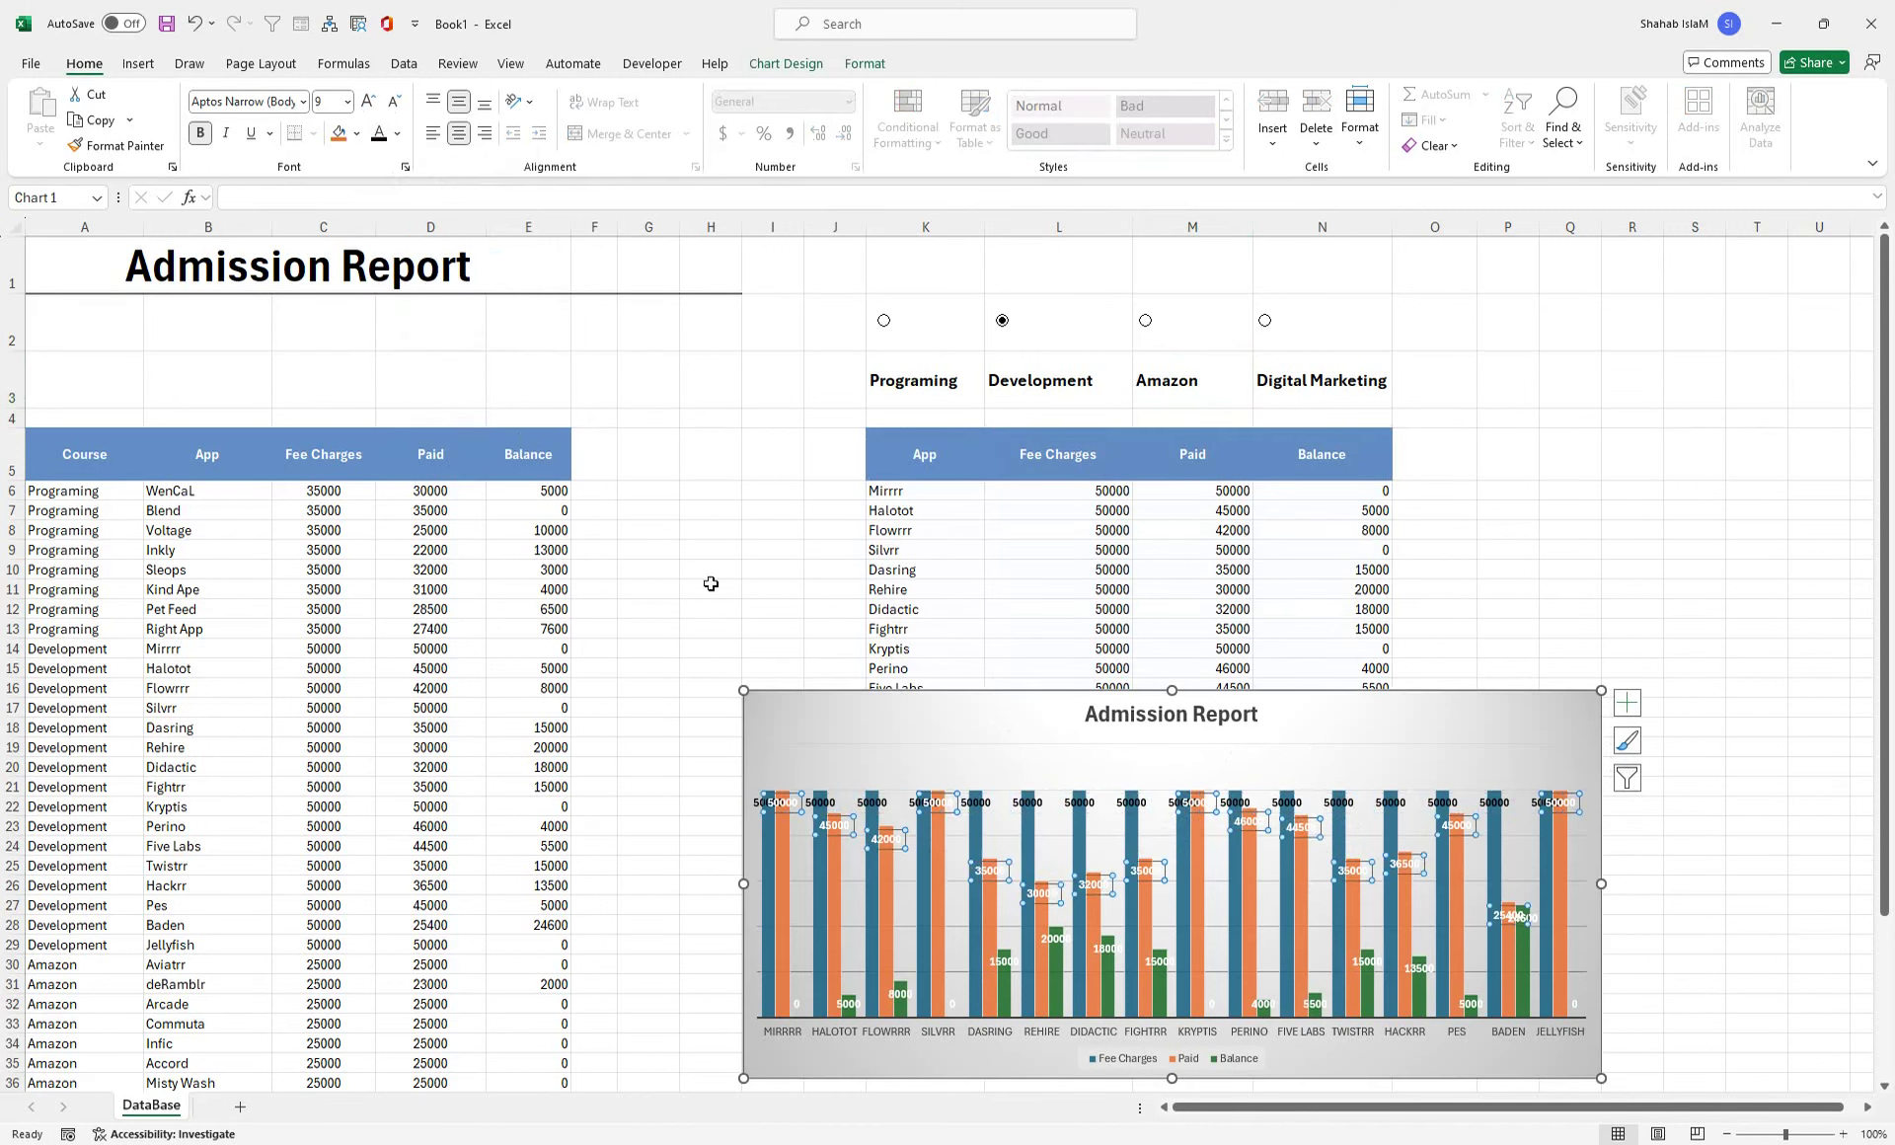
{"action": "left_click", "coordinate": [378, 134]}
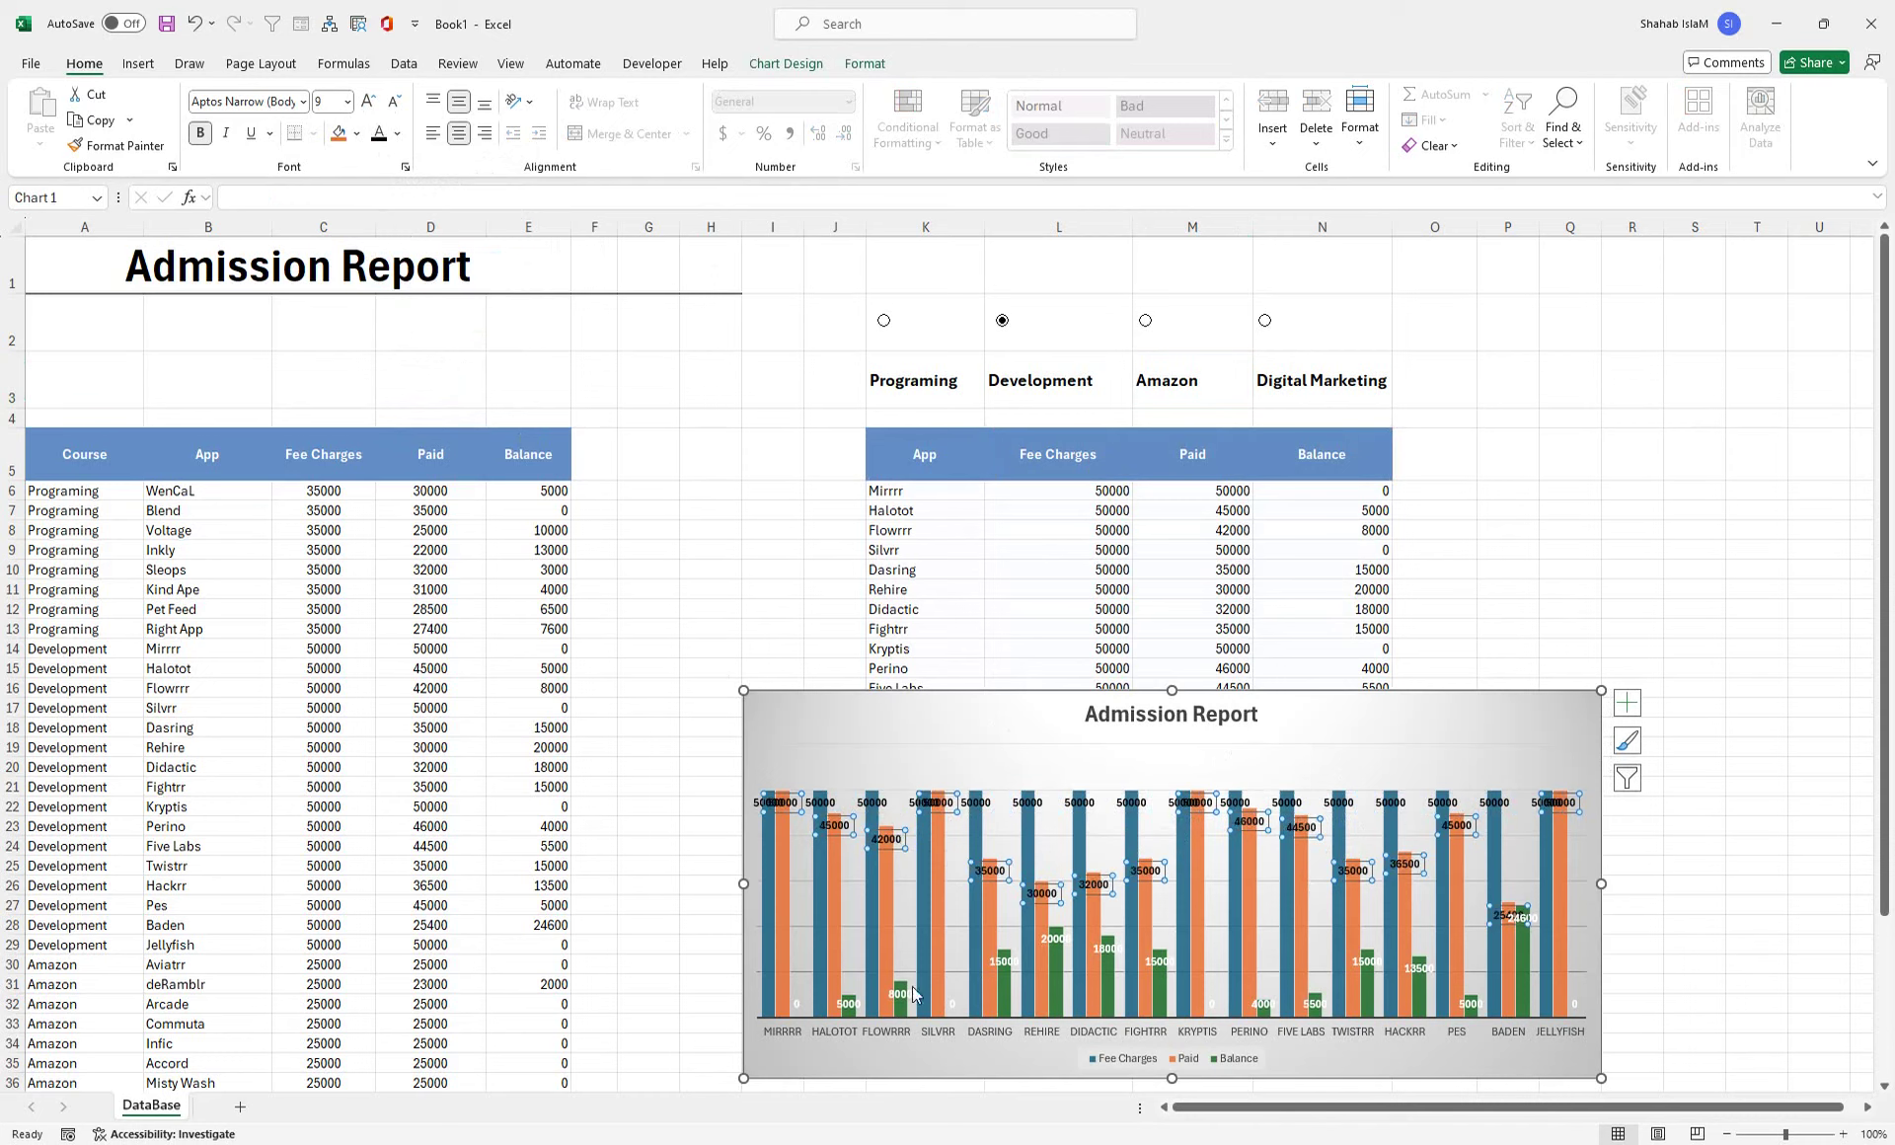
{"action": "left_click", "coordinate": [904, 990]}
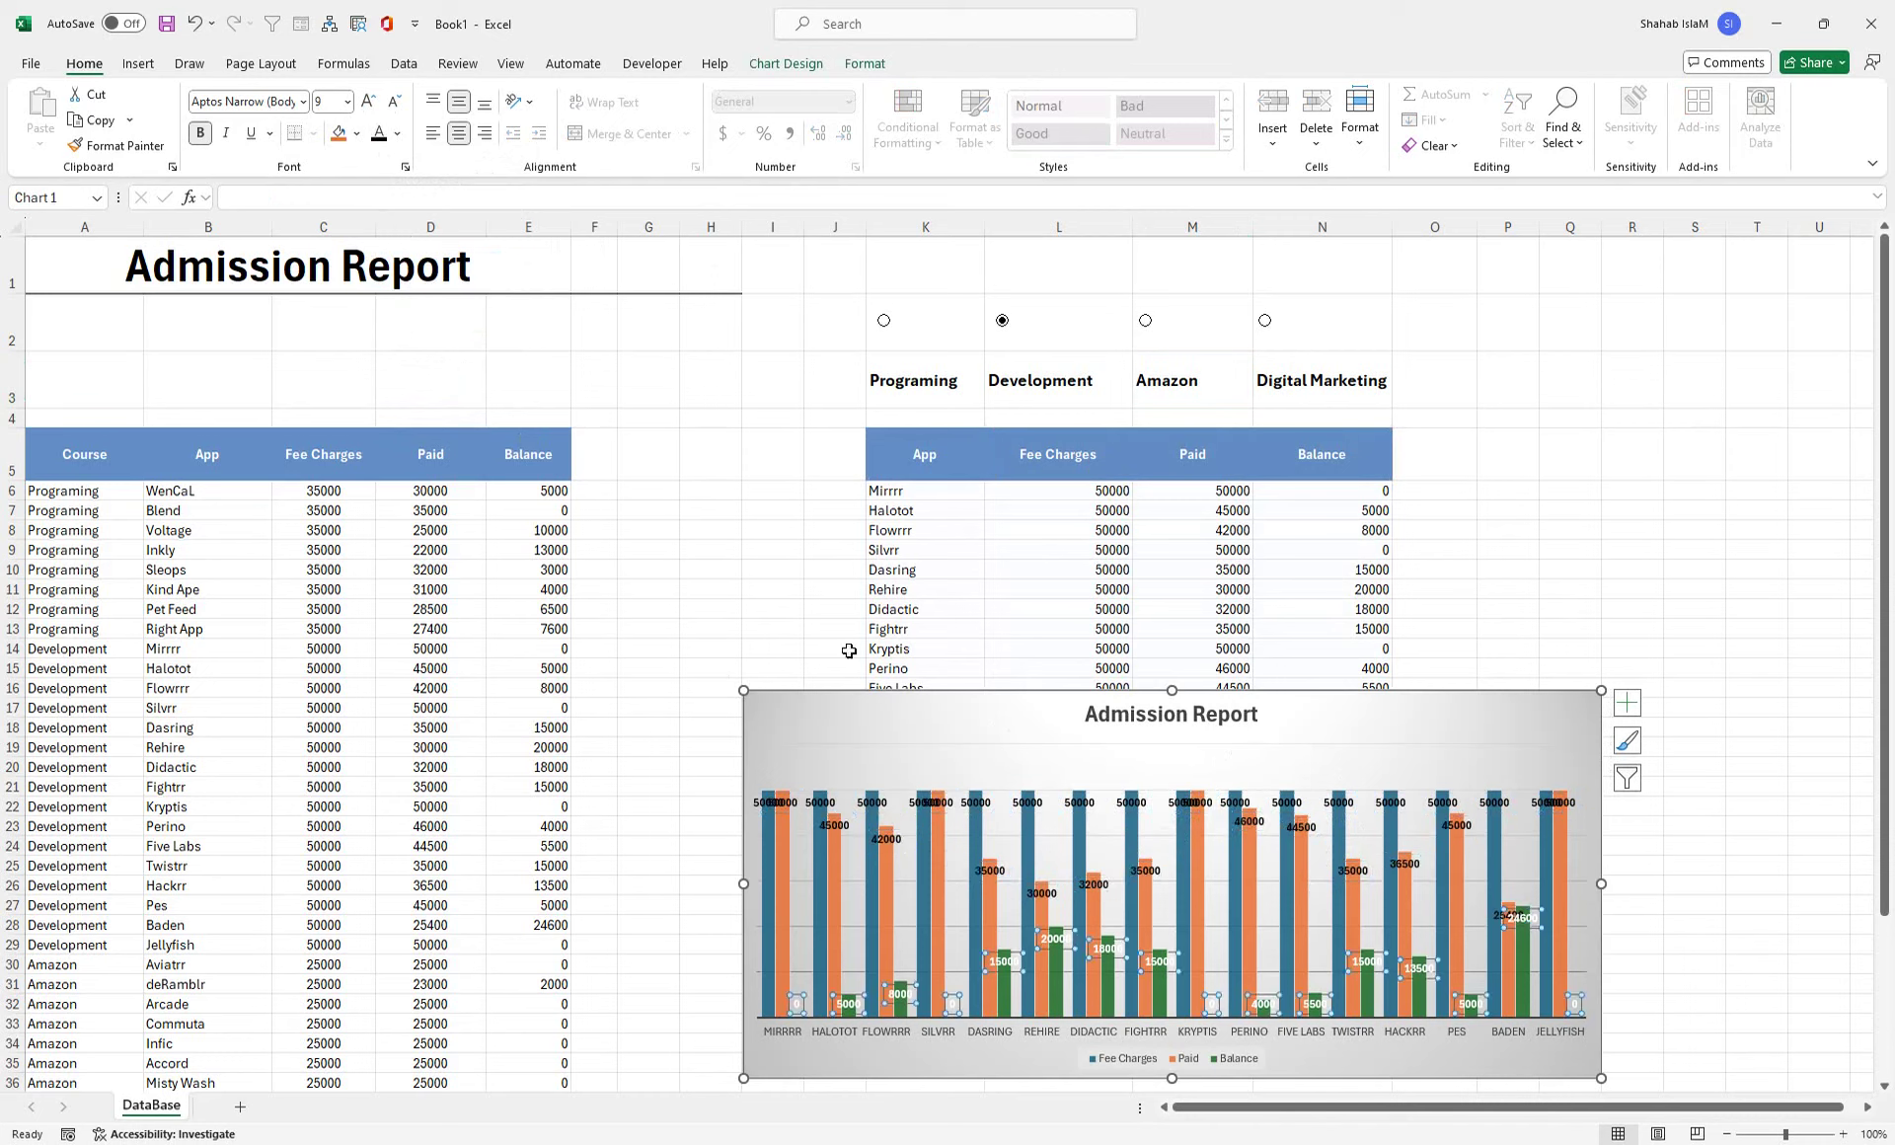
{"action": "left_click", "coordinate": [379, 136]}
- Switch the report to Amazon, then to Digital Marketing's seven apps
{"action": "left_click", "coordinate": [1630, 573]}
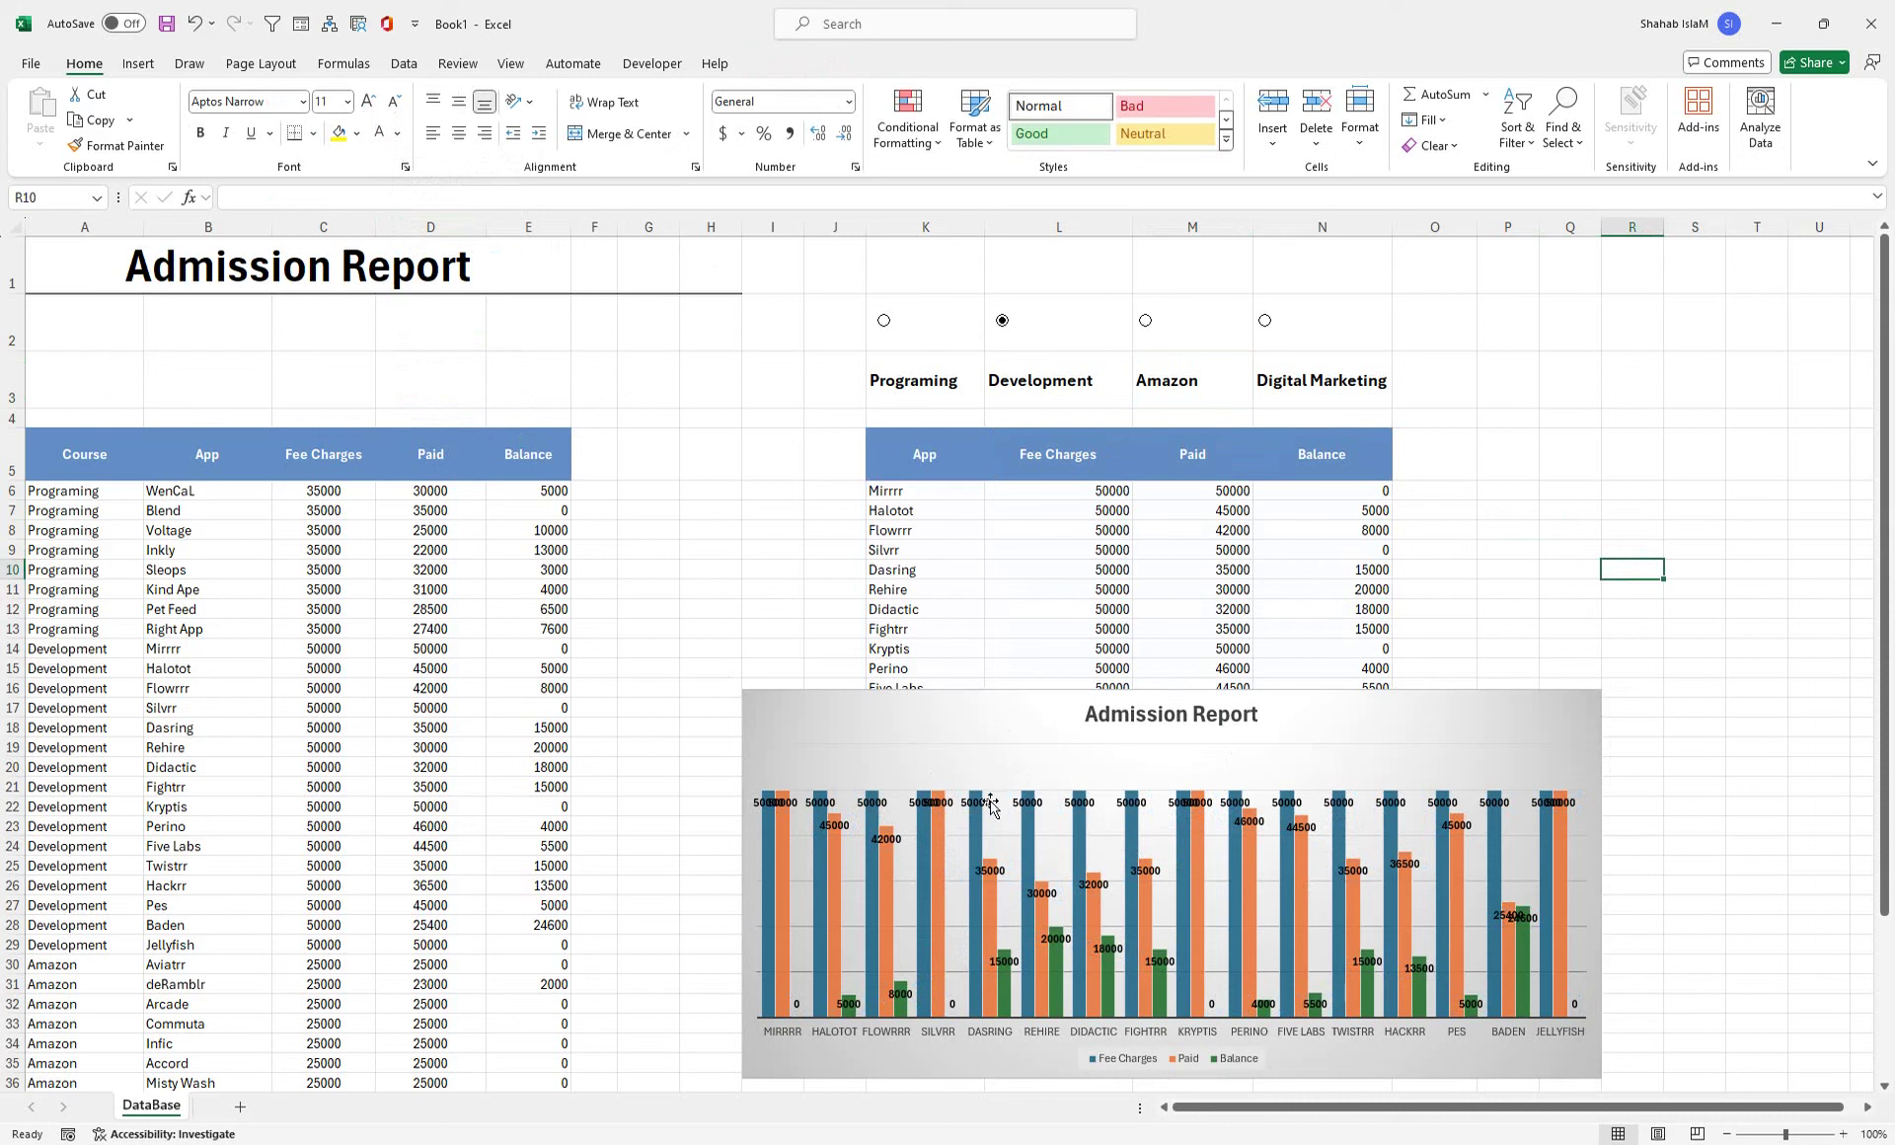
{"action": "left_click", "coordinate": [1146, 323]}
{"action": "left_click", "coordinate": [1266, 323]}
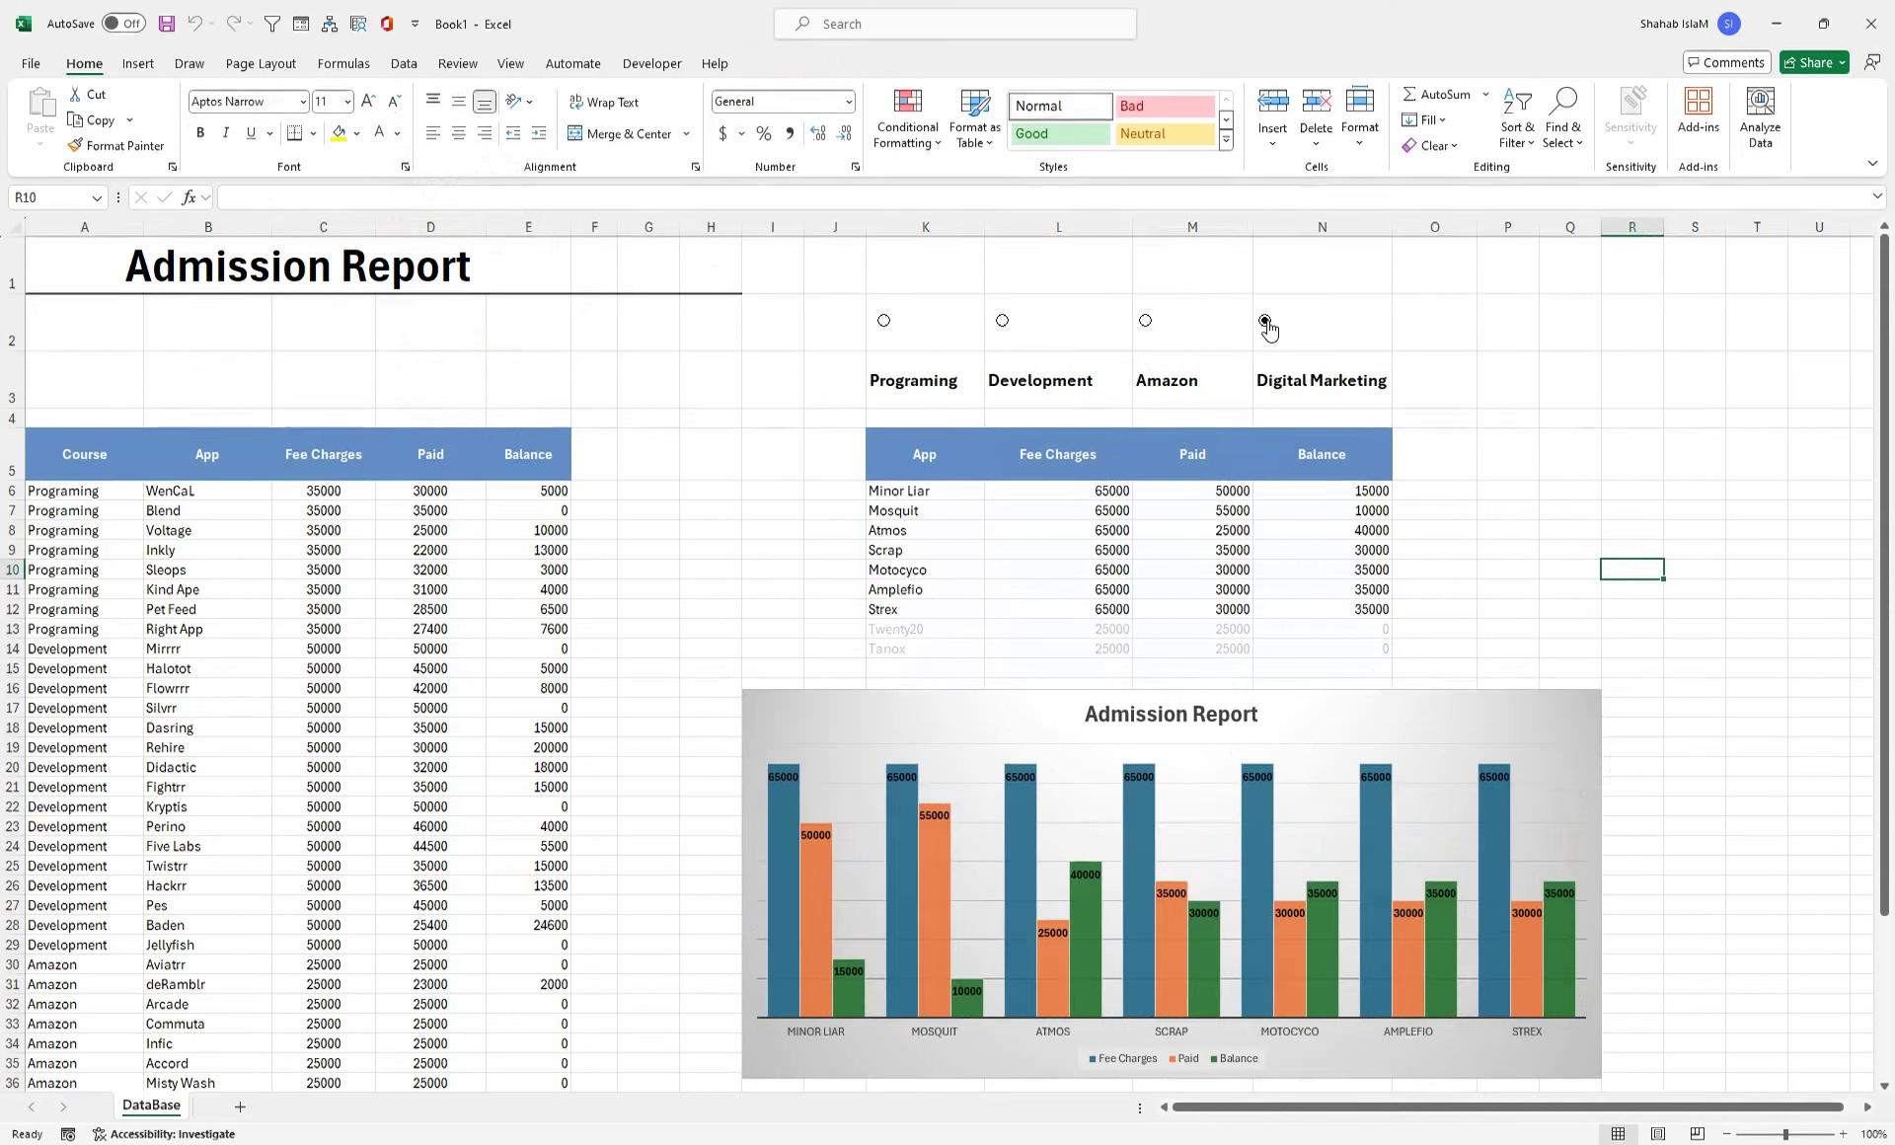
- Test every course option, ending on Programing to show its eight apps
{"action": "left_click", "coordinate": [883, 321]}
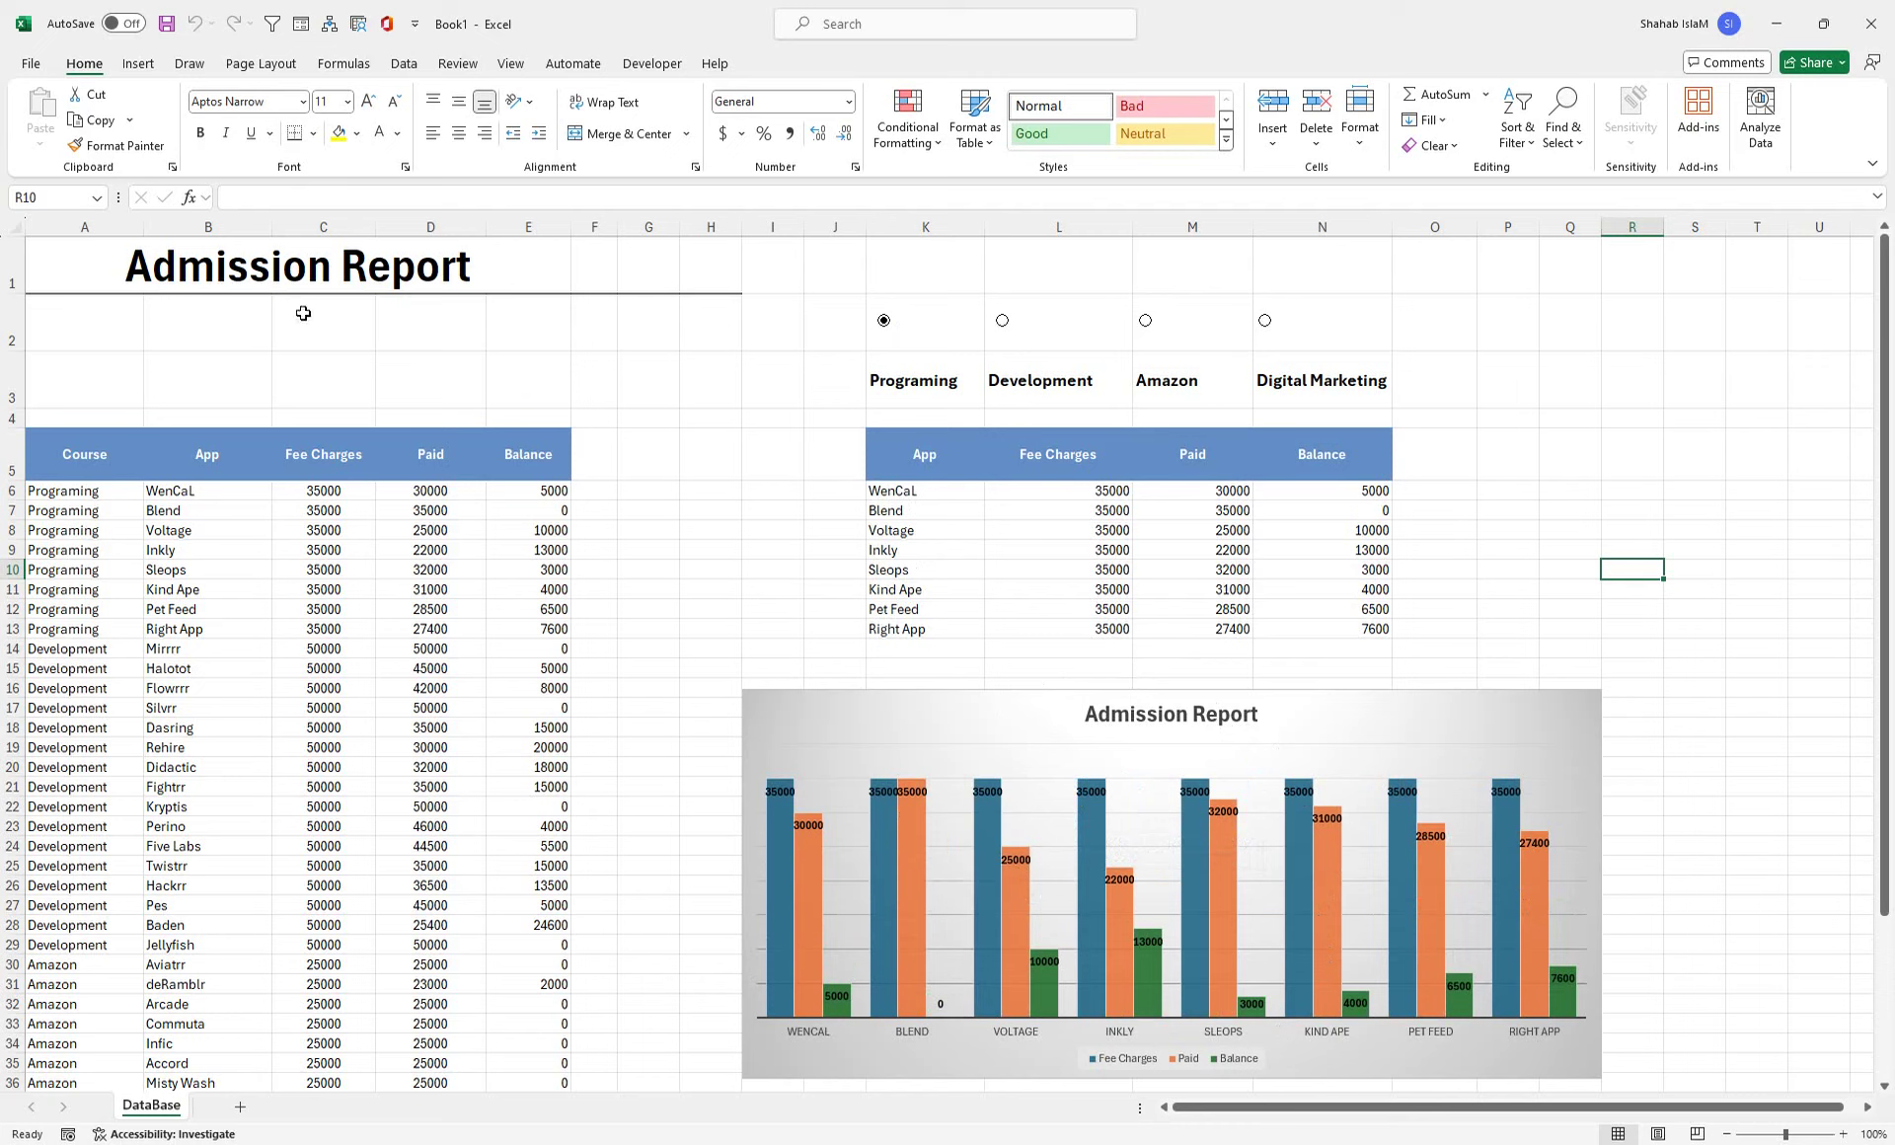
{"action": "left_click", "coordinate": [1034, 324]}
{"action": "left_click", "coordinate": [1150, 326]}
{"action": "left_click", "coordinate": [1266, 321]}
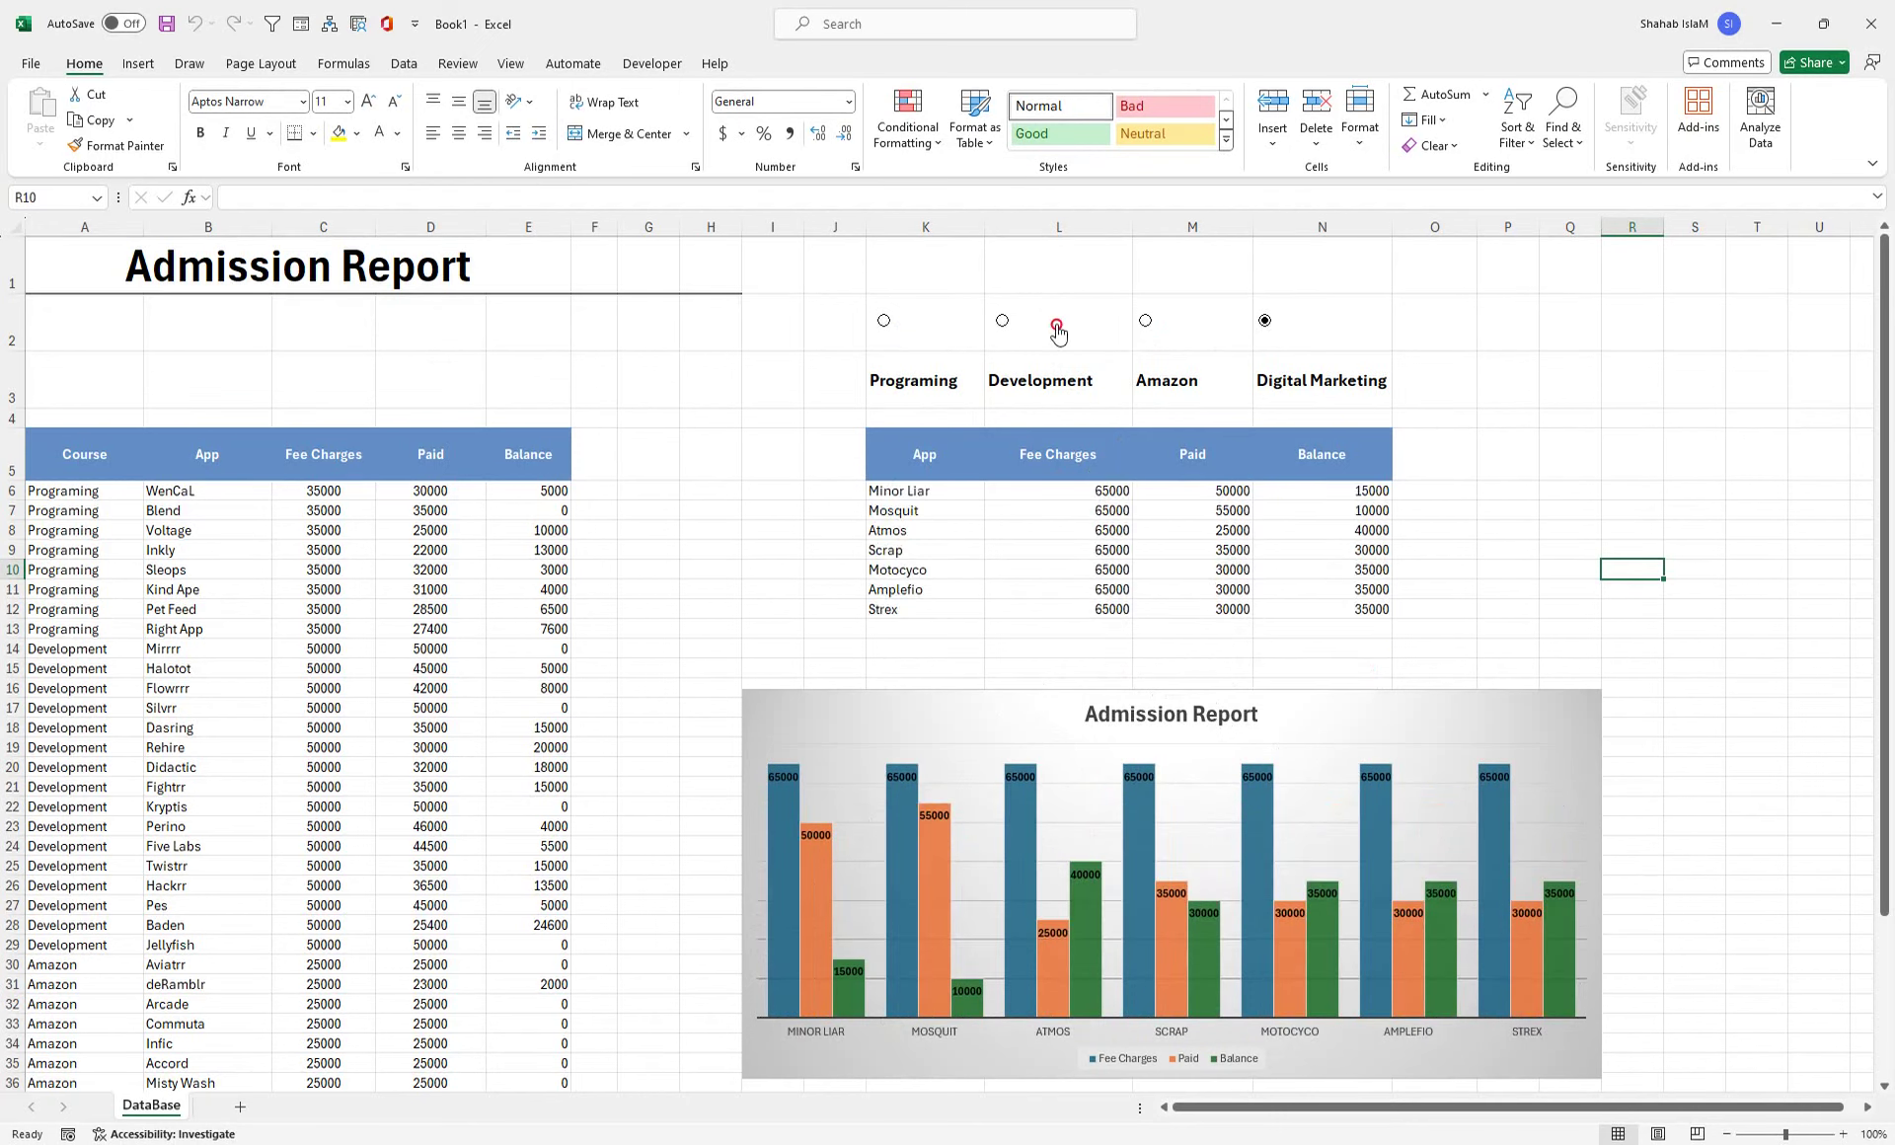
{"action": "left_click", "coordinate": [1056, 324]}
{"action": "left_click", "coordinate": [884, 320]}
- Make the chart slightly taller by raising its top edge
{"action": "left_click", "coordinate": [859, 707]}
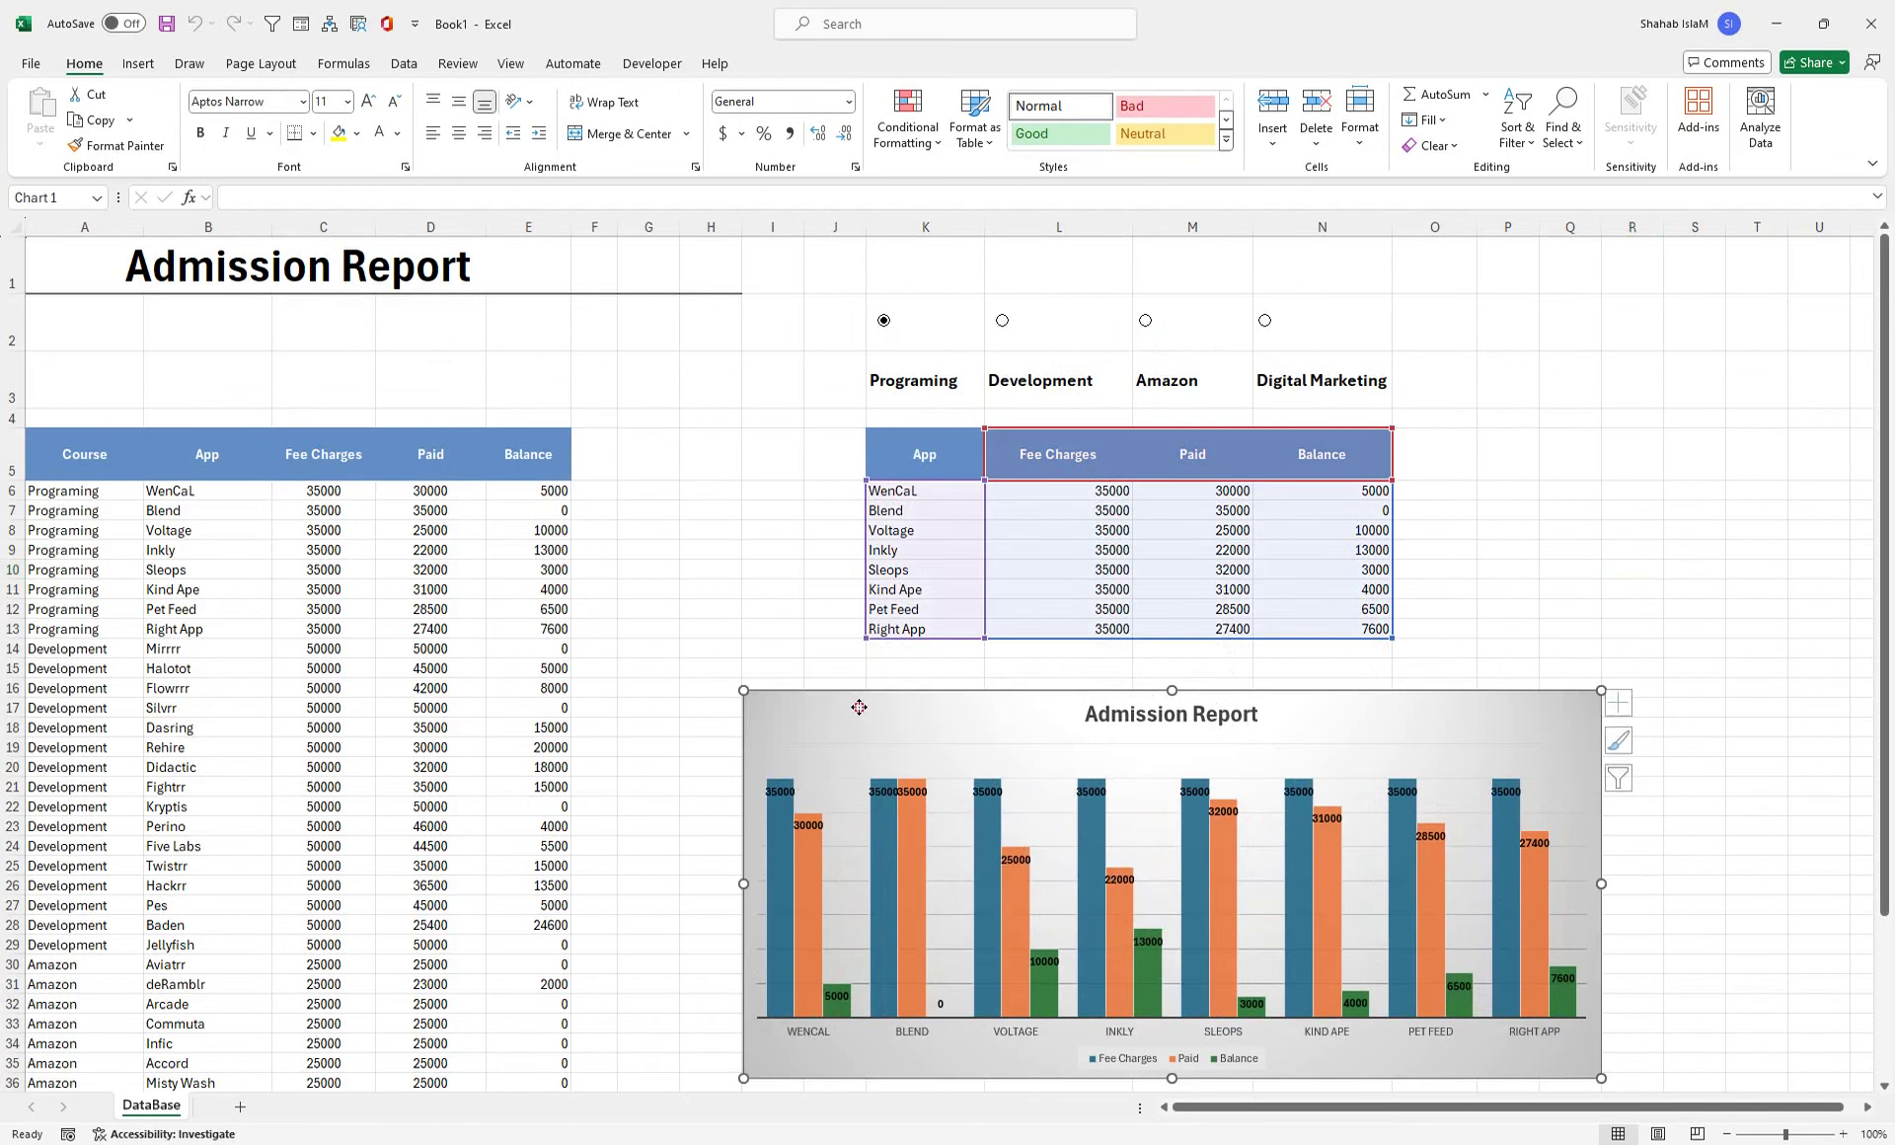
{"action": "left_click_drag", "start_coordinate": [859, 706], "coordinate": [859, 712]}
{"action": "left_click", "coordinate": [430, 804]}
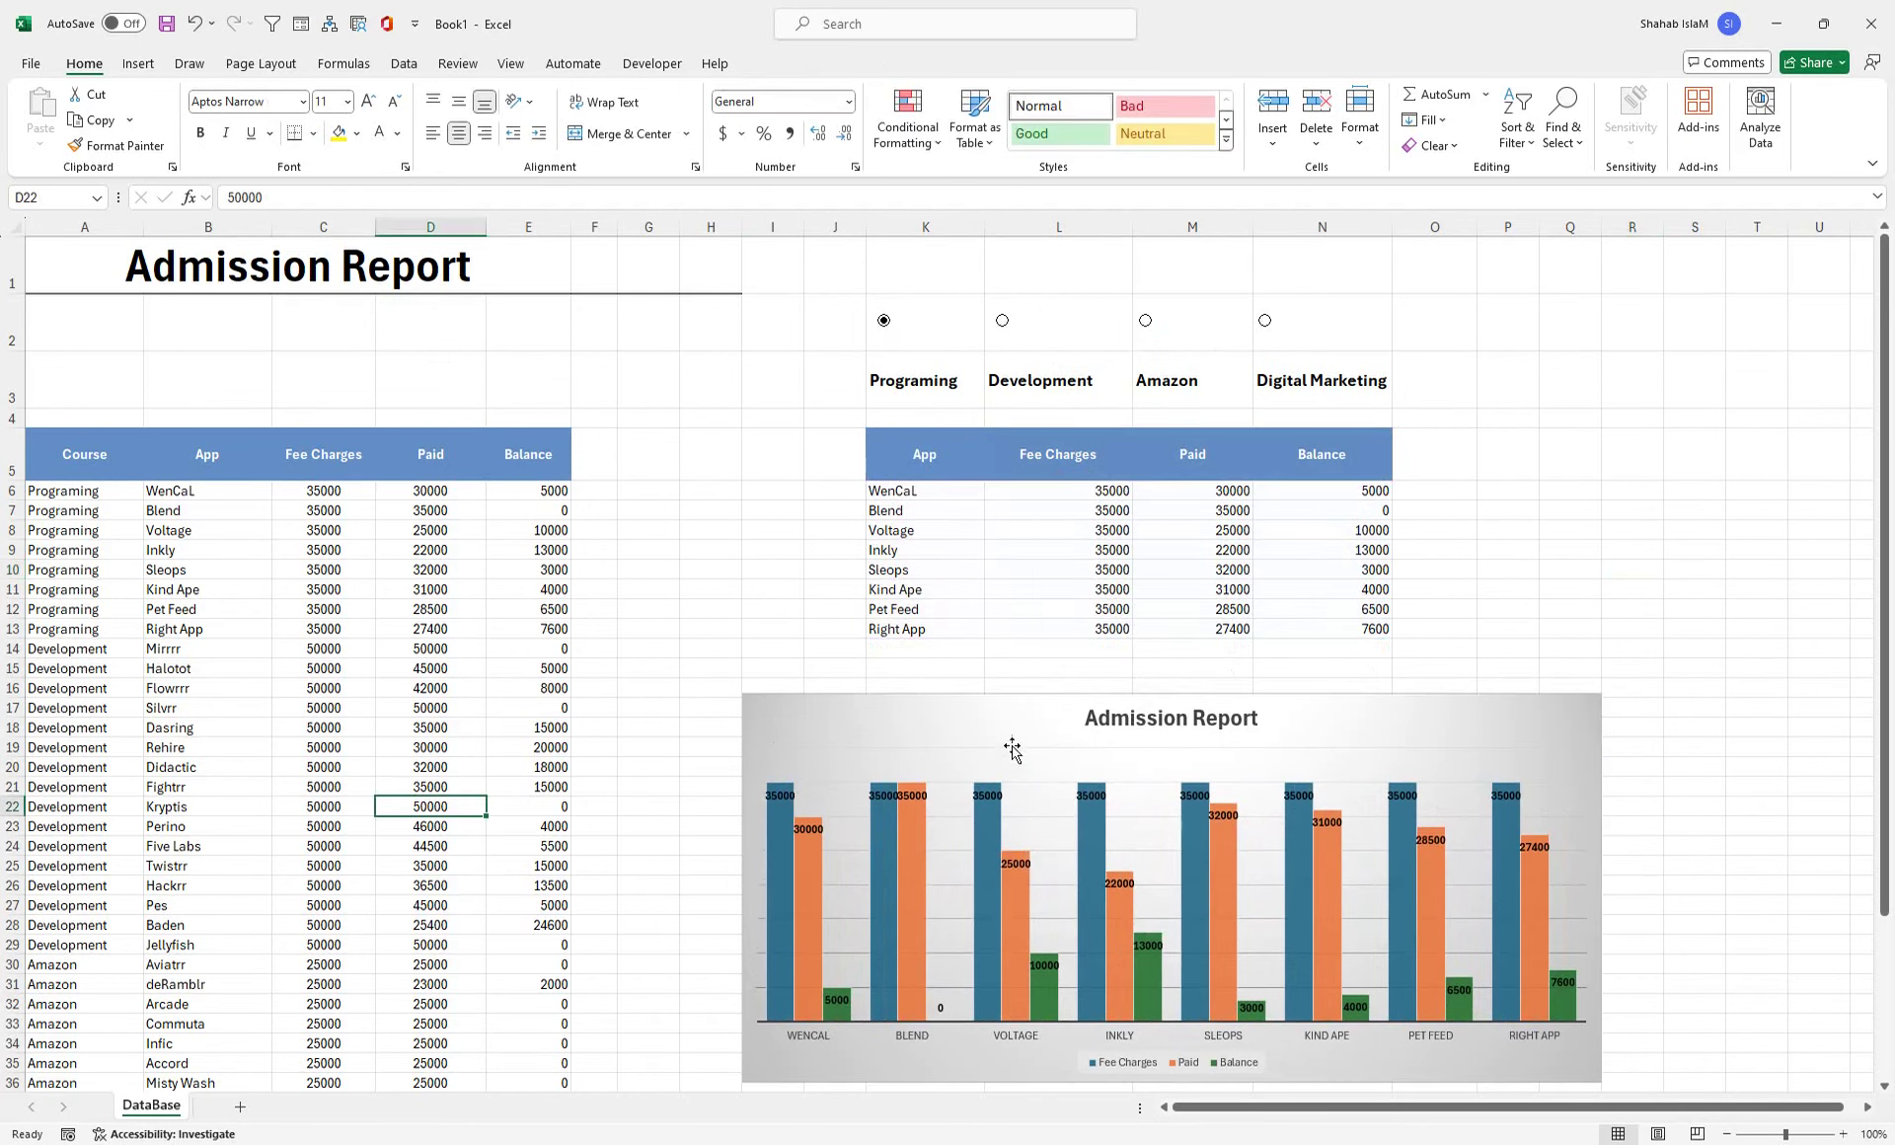
{"action": "left_click", "coordinate": [1085, 706]}
{"action": "left_click_drag", "start_coordinate": [1173, 694], "coordinate": [1173, 667]}
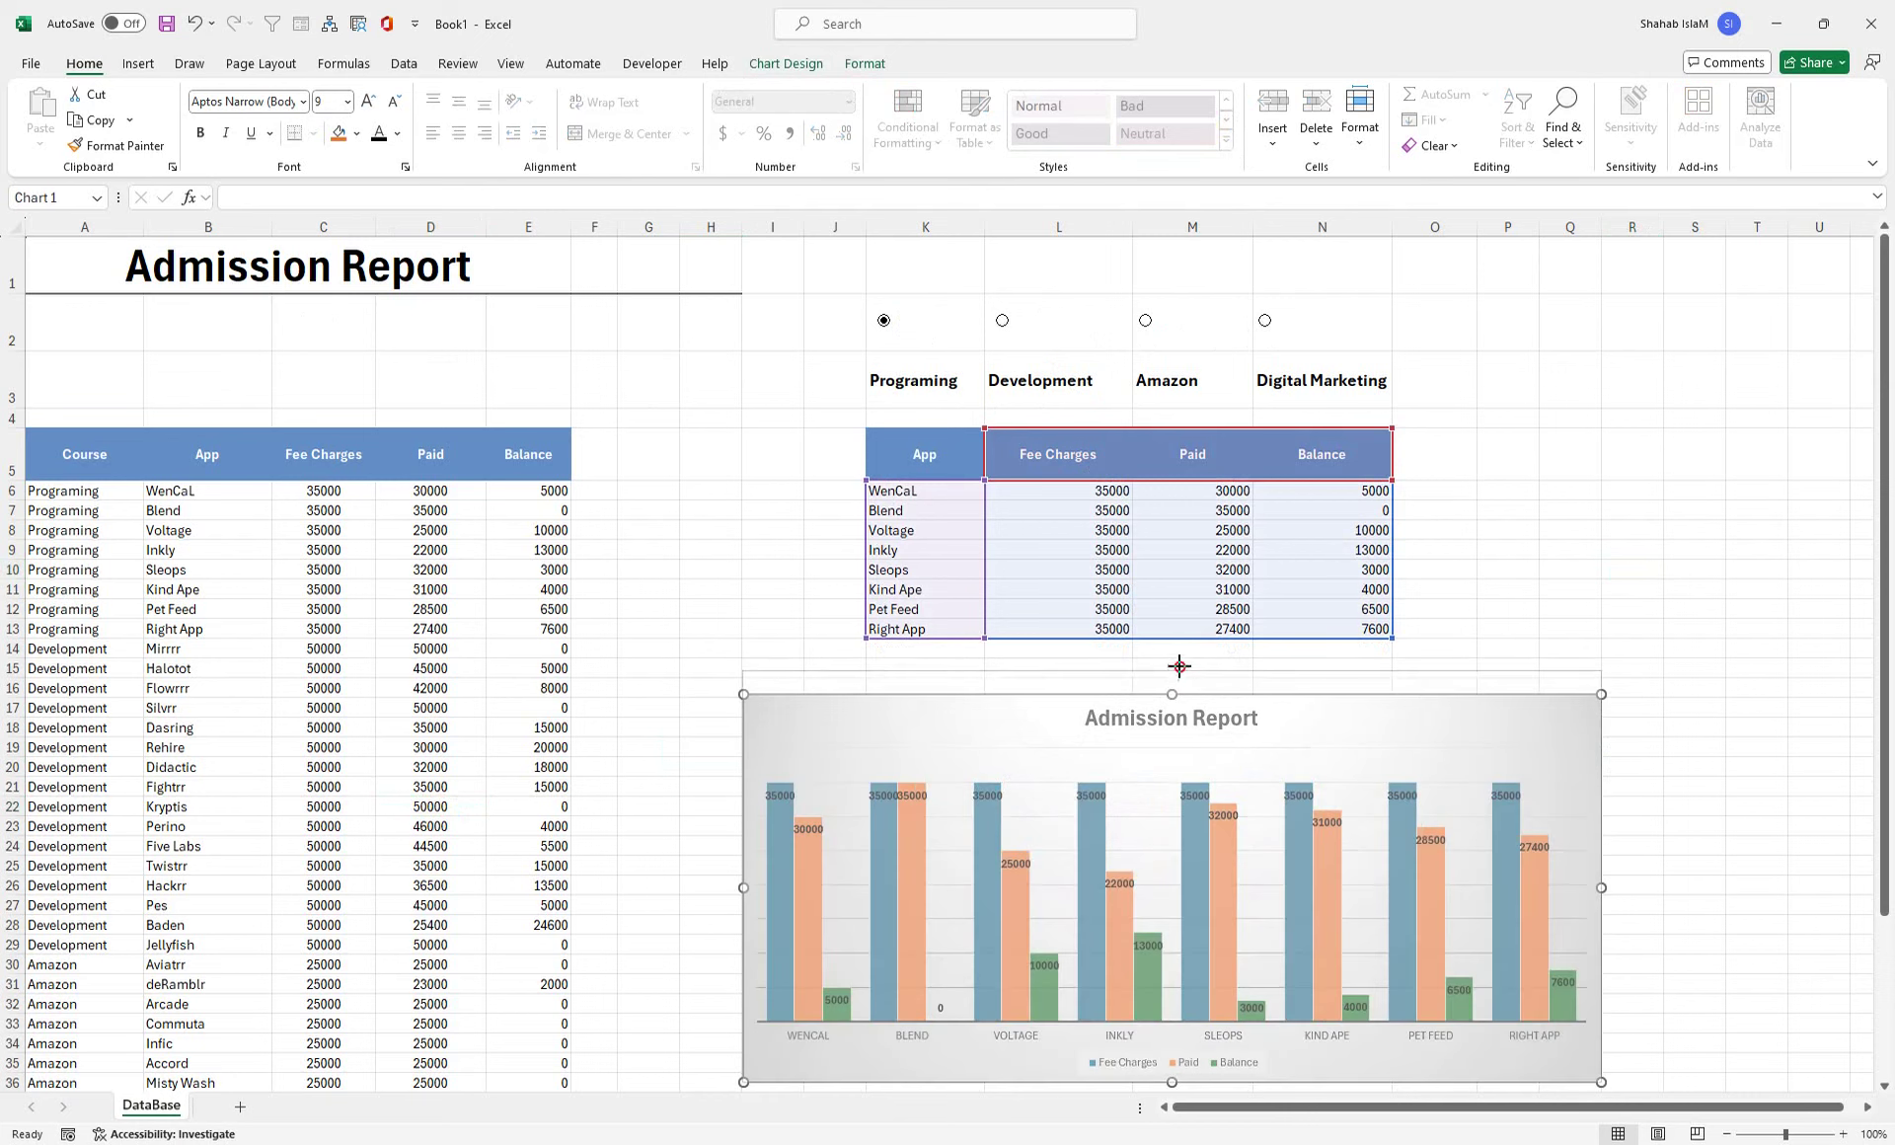